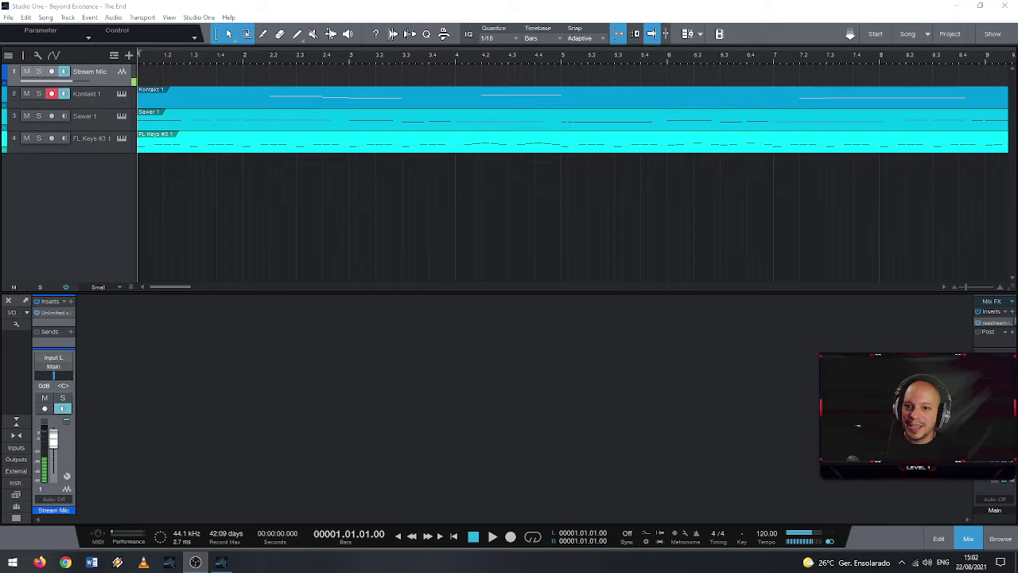
# Fit the full length of the arrangement in view, with the mixer hidden and the Stream Mic track's height slightly reduced
pyautogui.click(572, 159)
pyautogui.hotkey('ctrl', 'a')
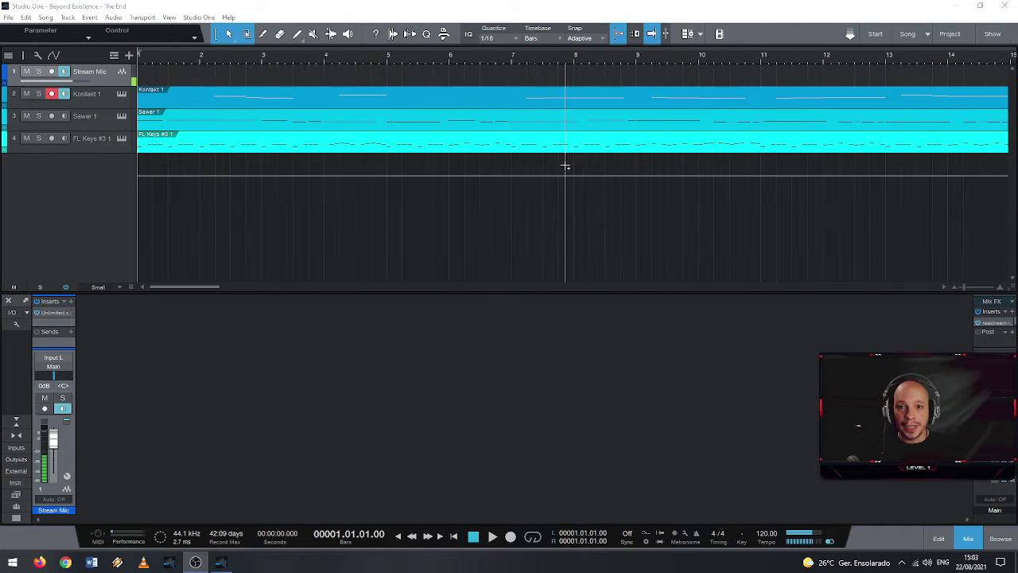
pyautogui.press('w')
pyautogui.press('w')
pyautogui.press('w')
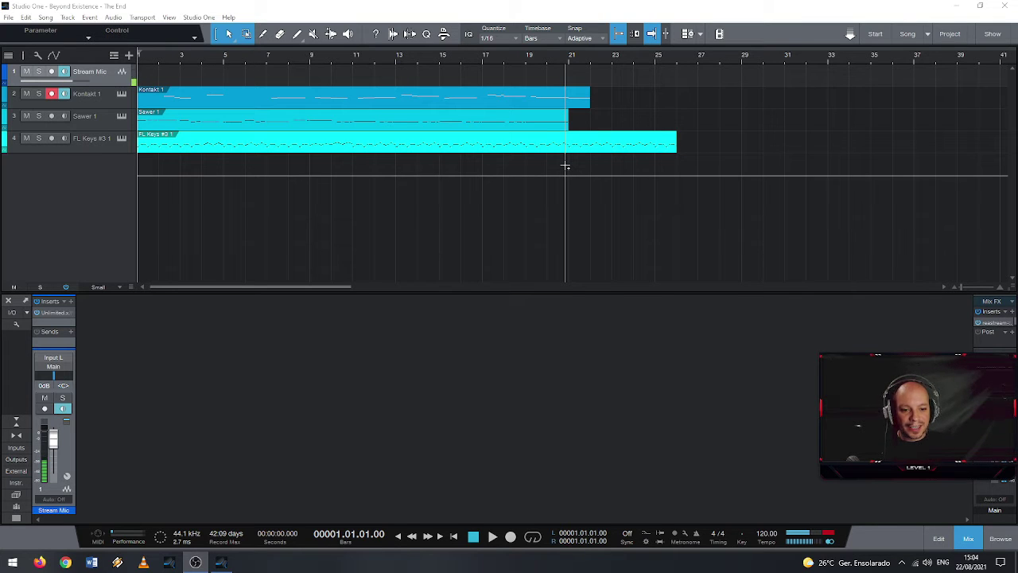
pyautogui.click(830, 538)
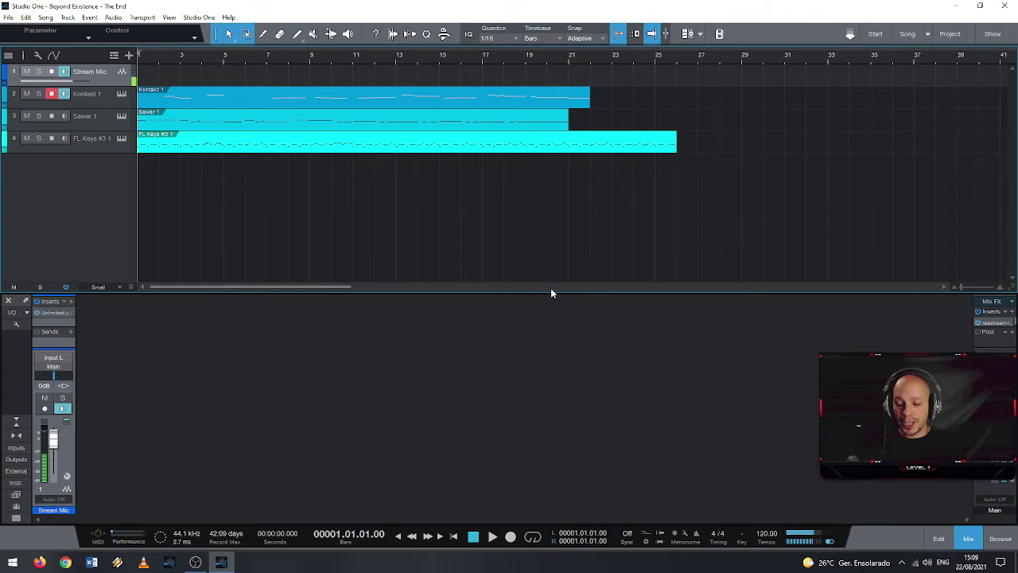
pyautogui.press('F3')
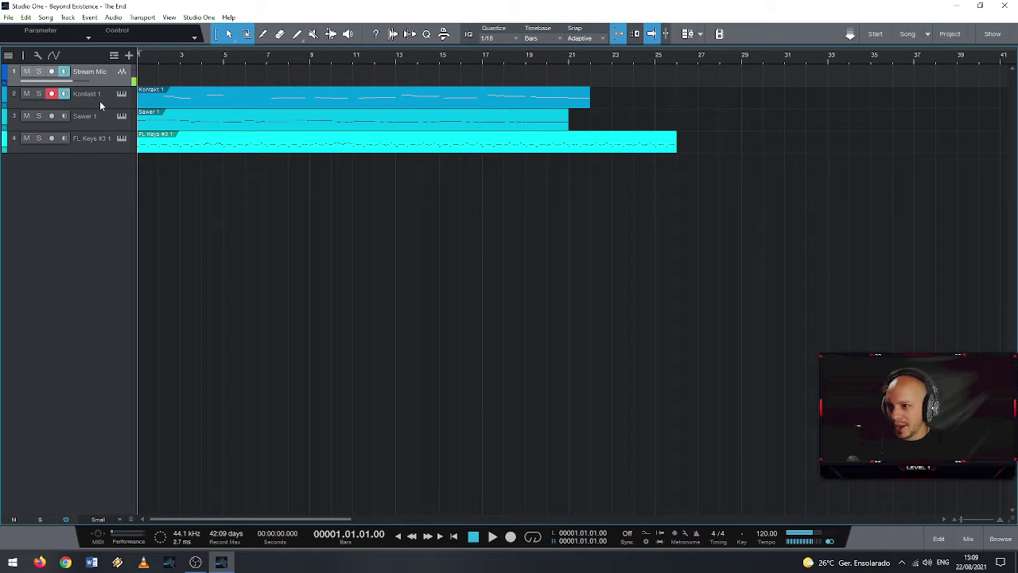
pyautogui.moveTo(95, 83); pyautogui.dragTo(99, 77)
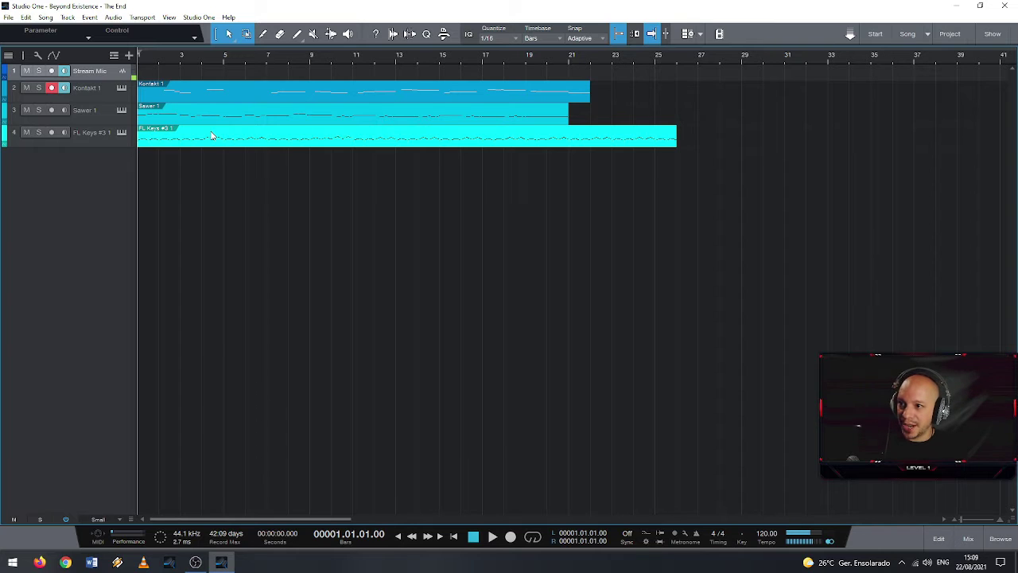
# Move the FL Keys clip to start at bar 5 and the Sawer and Kontakt clips to start at bar 7
pyautogui.moveTo(249, 148); pyautogui.dragTo(334, 138)
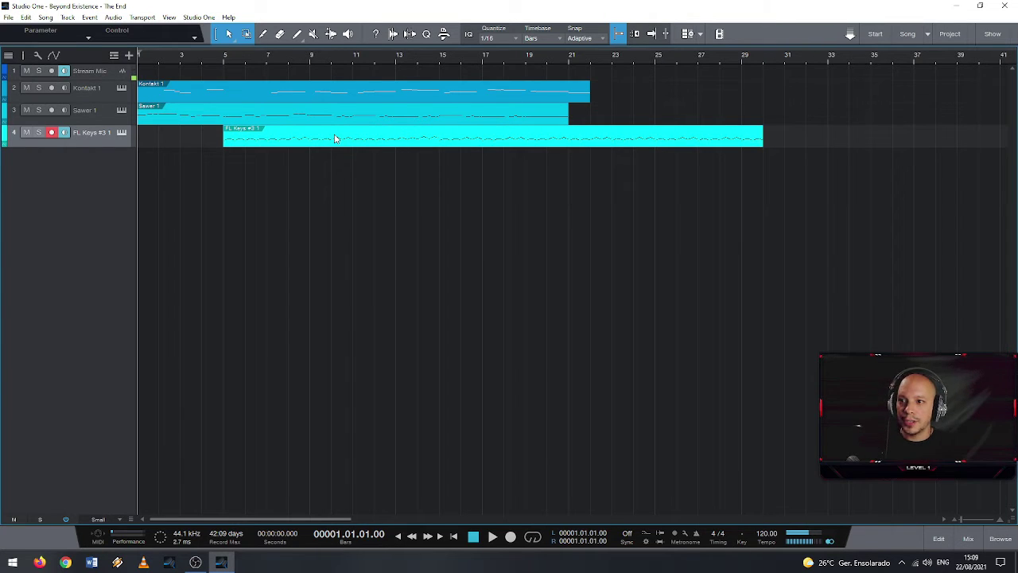
pyautogui.moveTo(261, 114); pyautogui.dragTo(389, 105)
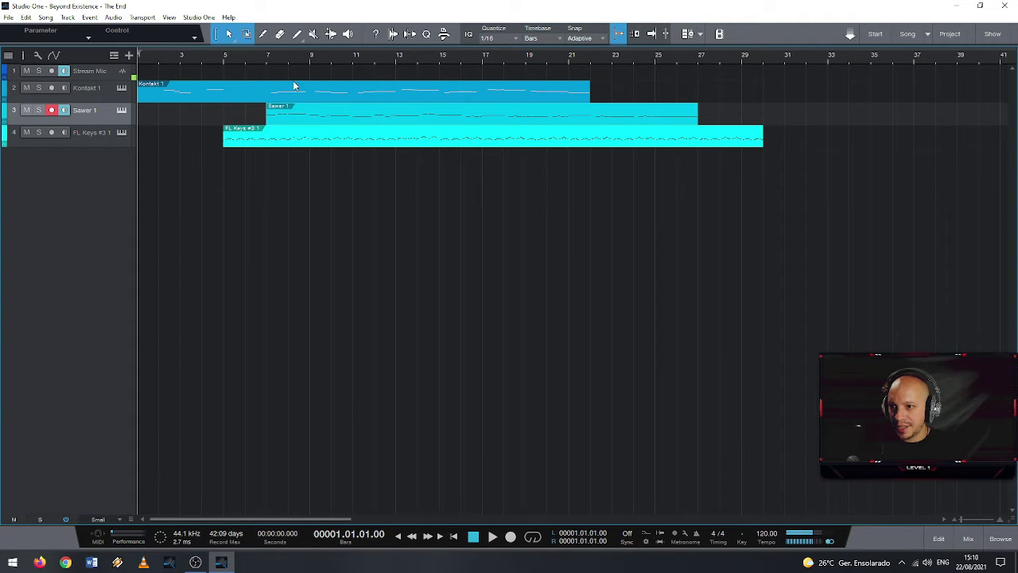
pyautogui.moveTo(209, 94); pyautogui.dragTo(338, 89)
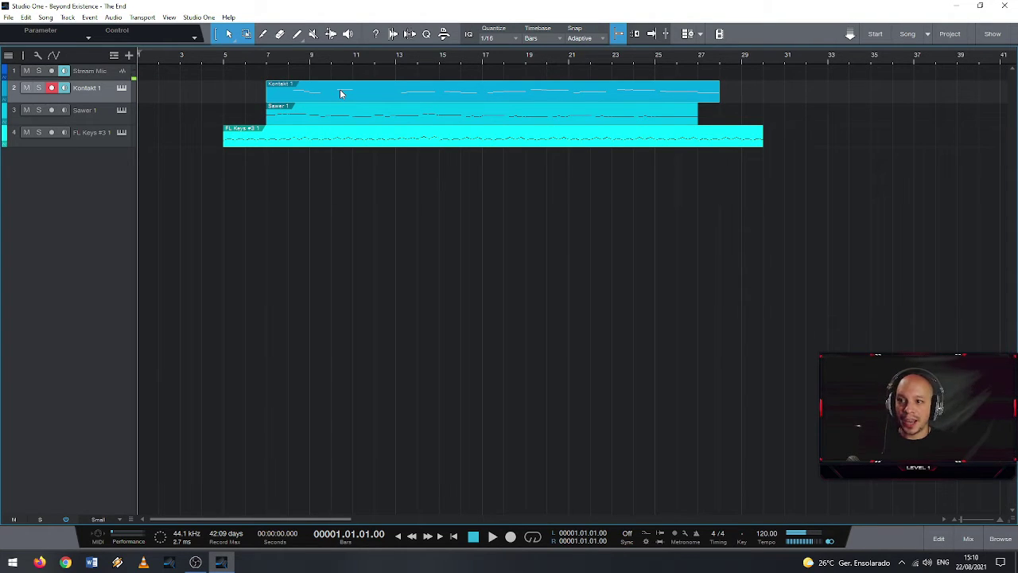
# Enlarge the tracks to Medium height and rename the FL Keys track to "Piano"
pyautogui.hotkey('shift', 'e')
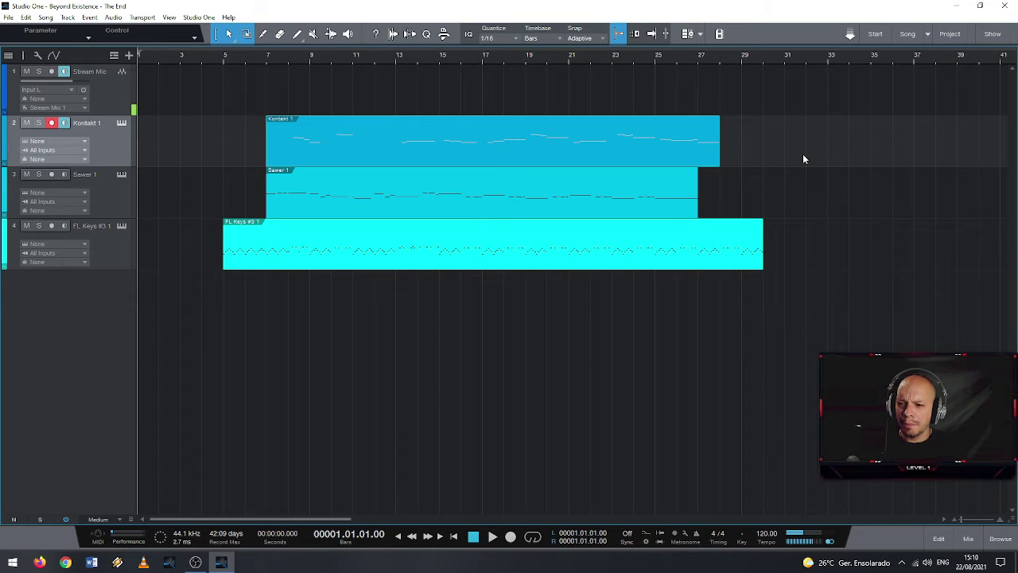
pyautogui.click(335, 268)
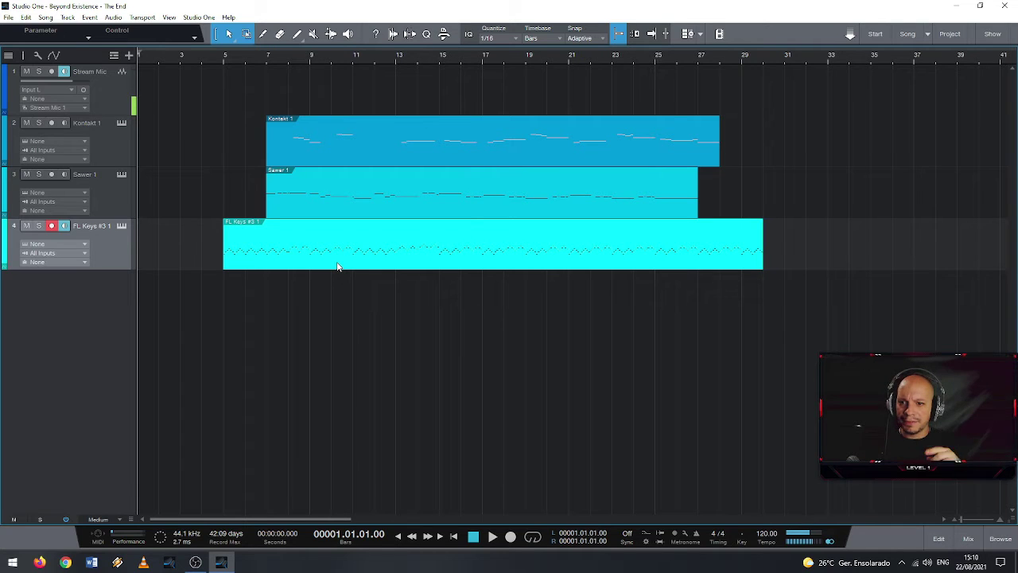
pyautogui.doubleClick(104, 228)
pyautogui.write('Piano')
pyautogui.press('Return')
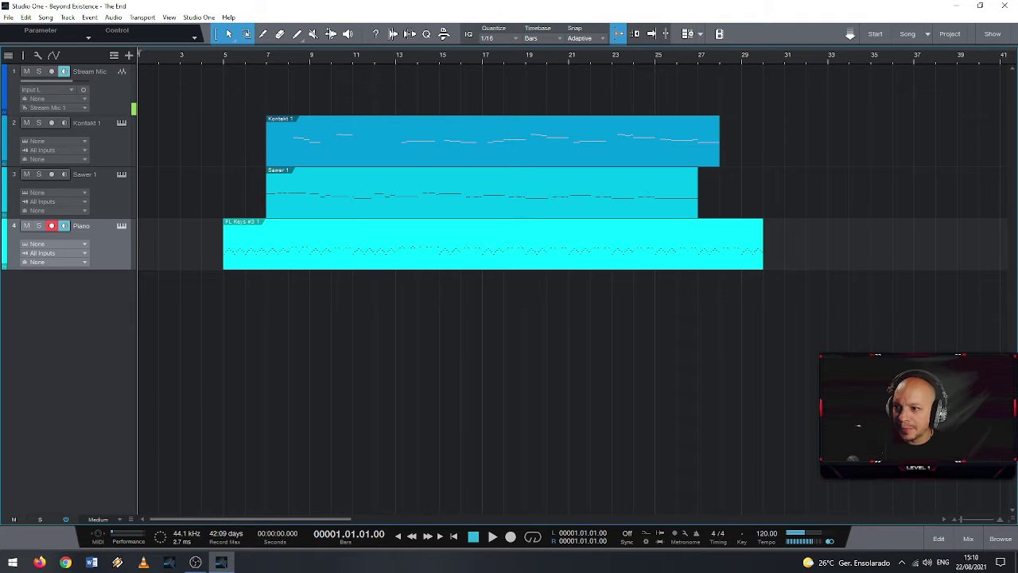
# Load the PreSonus Presence instrument from the instrument browser onto the Piano track
pyautogui.click(1000, 538)
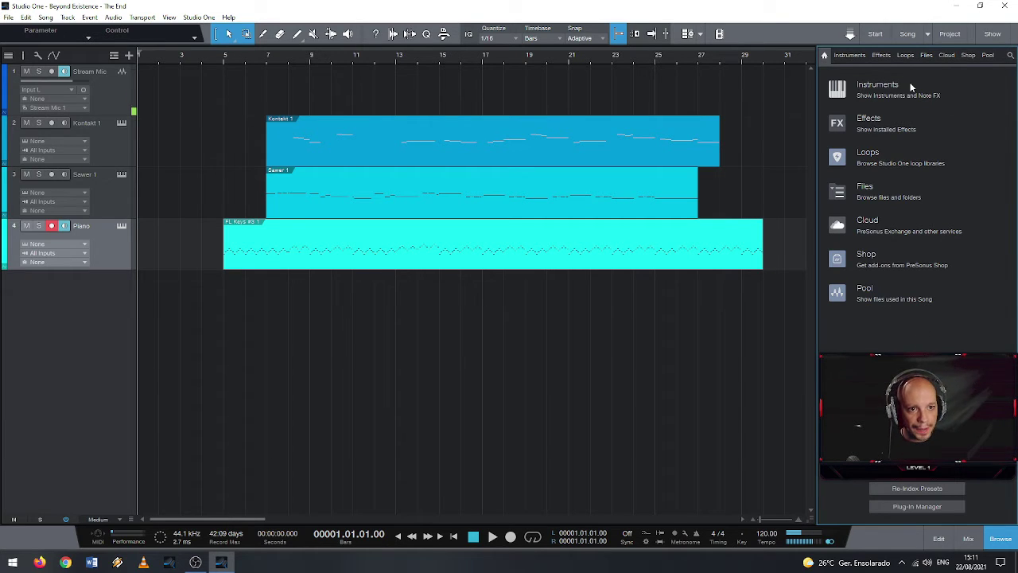
pyautogui.click(861, 91)
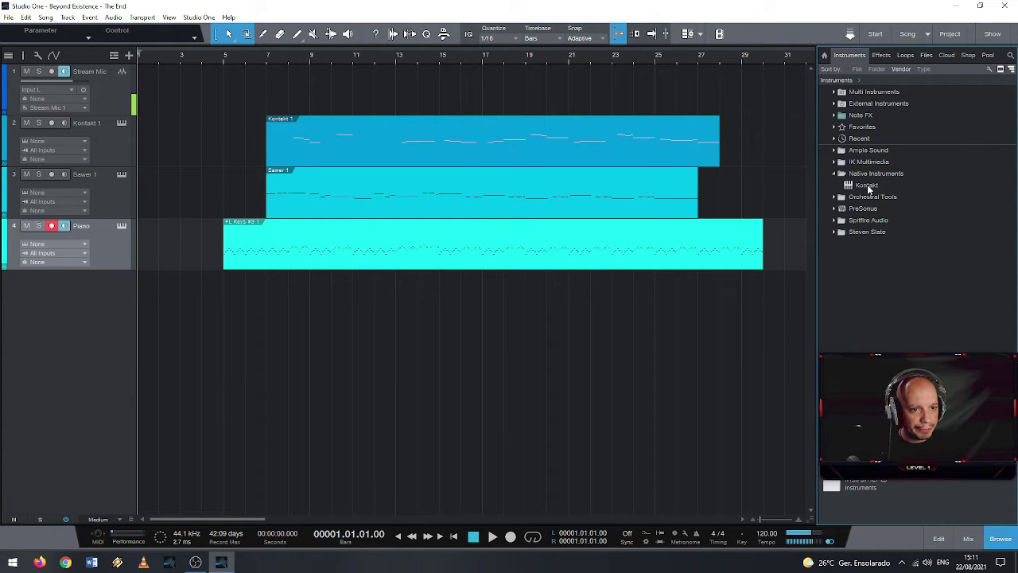
pyautogui.click(841, 174)
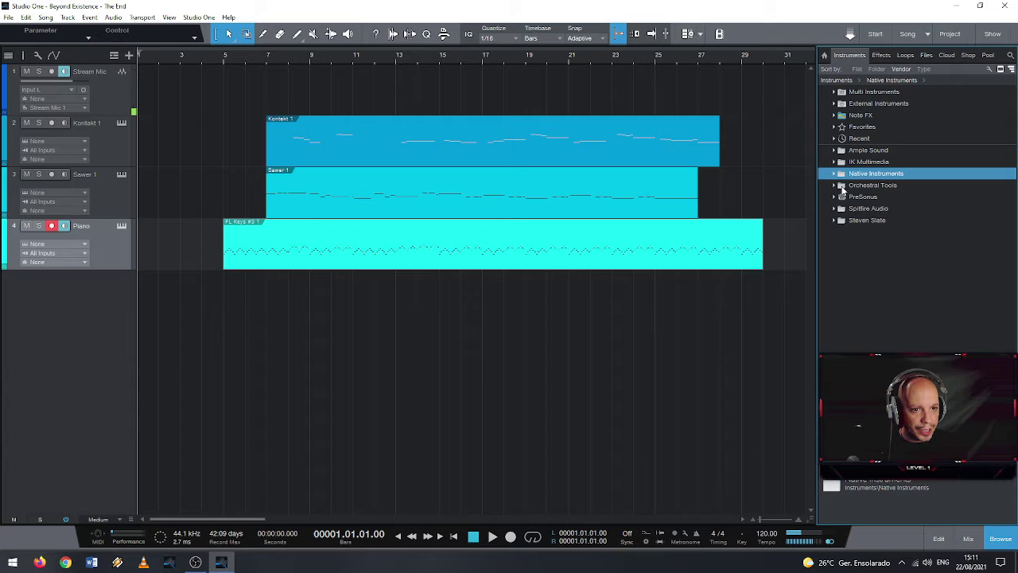
pyautogui.click(842, 198)
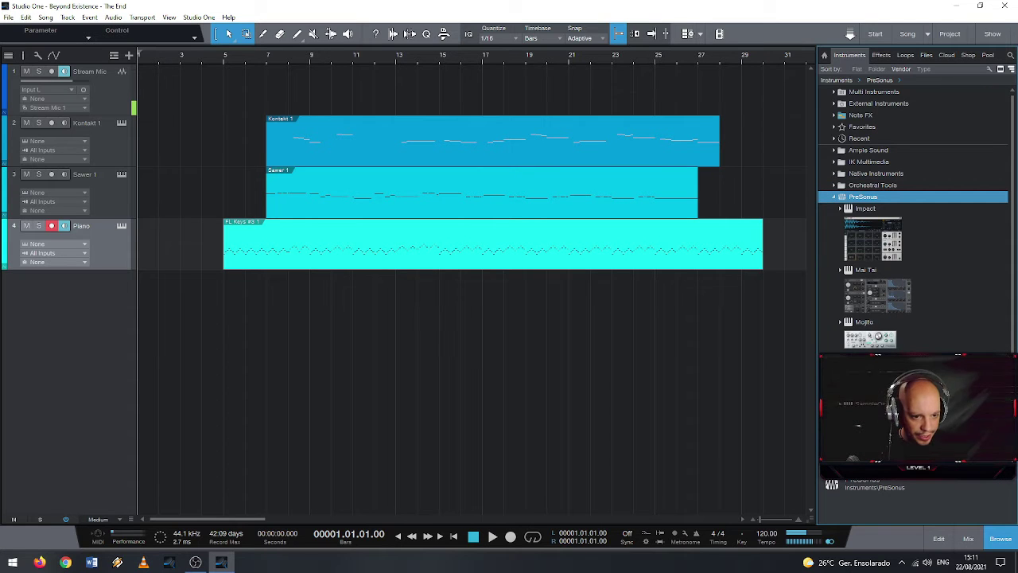
pyautogui.moveTo(864, 373); pyautogui.dragTo(517, 275)
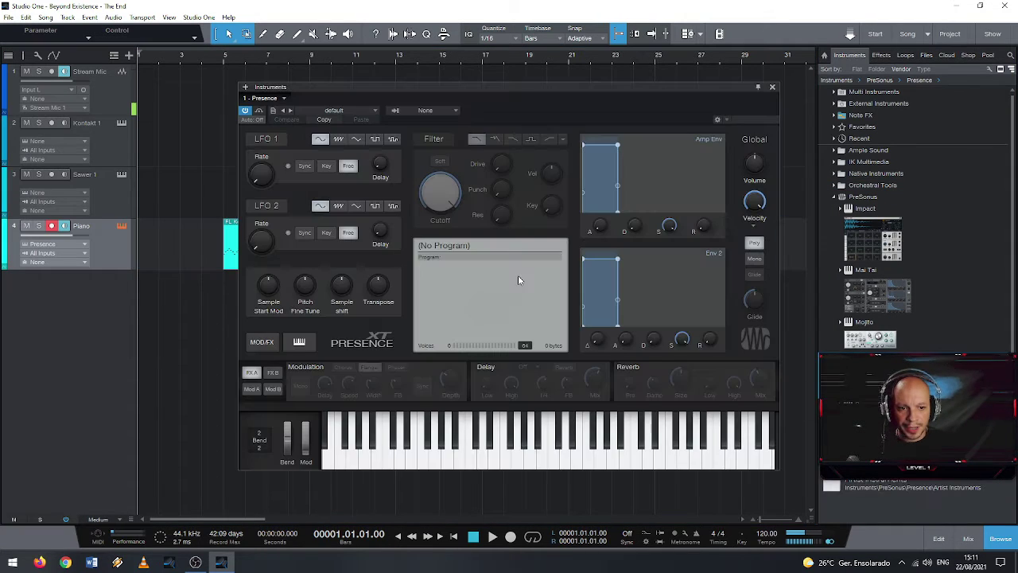
# Load the "Acoustic Piano - Full" preset from the Piano category in Presence and close the instrument window
pyautogui.click(361, 110)
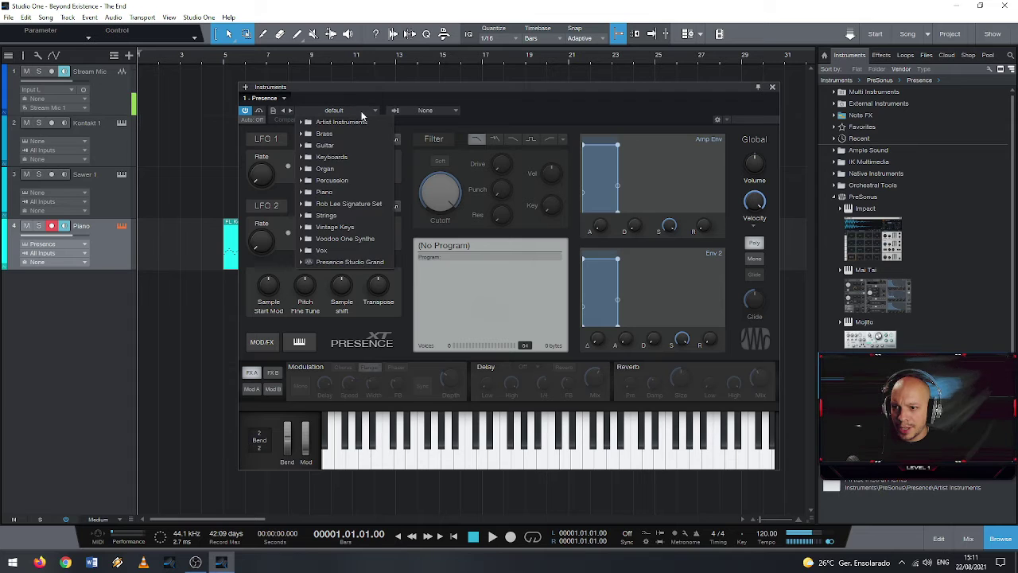
pyautogui.click(343, 194)
pyautogui.click(377, 239)
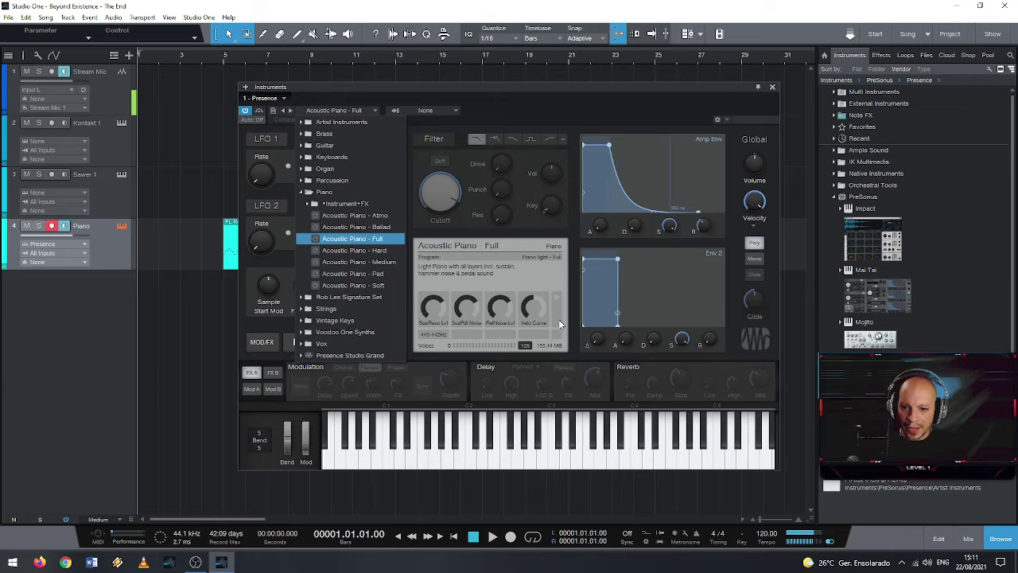
pyautogui.click(528, 459)
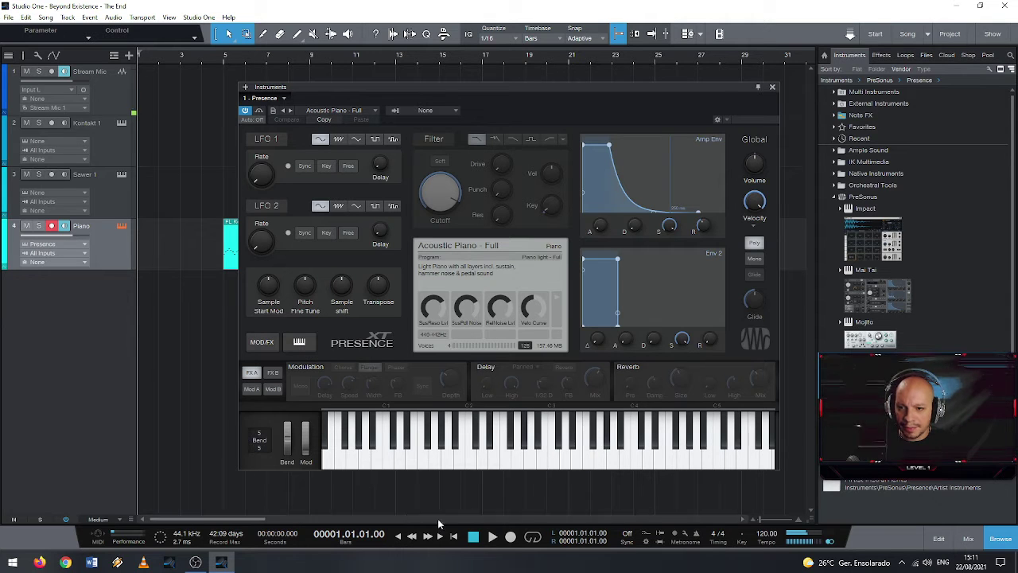
pyautogui.click(771, 87)
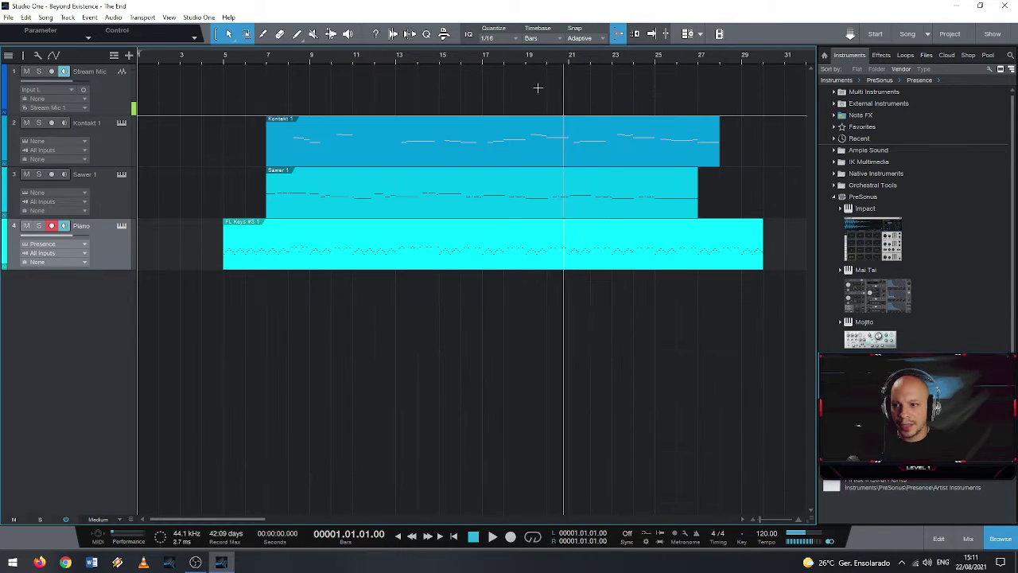
# Set the song tempo to 63 BPM and audition the piano part from bar 5
pyautogui.click(223, 60)
pyautogui.press('space')
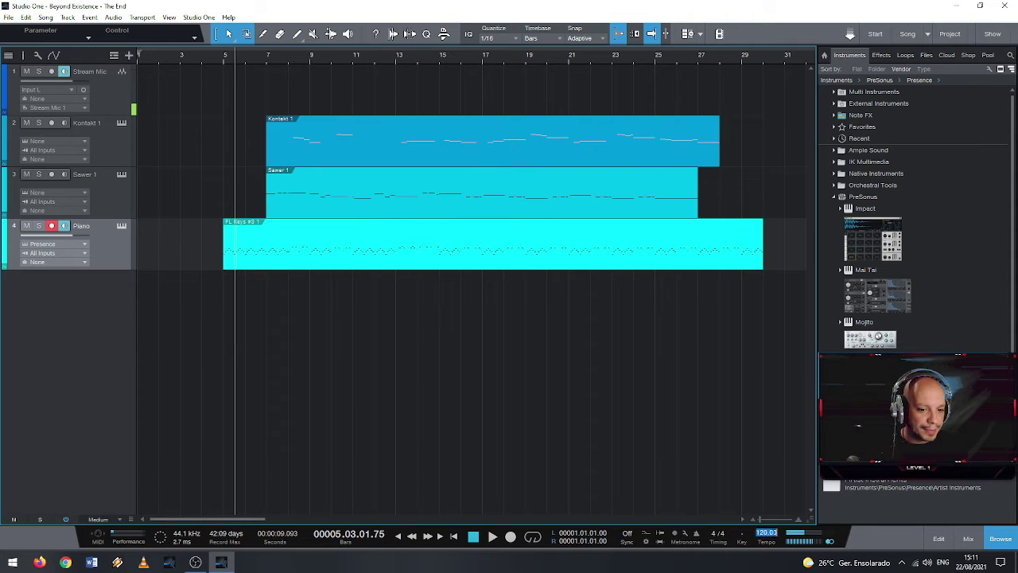
pyautogui.click(776, 532)
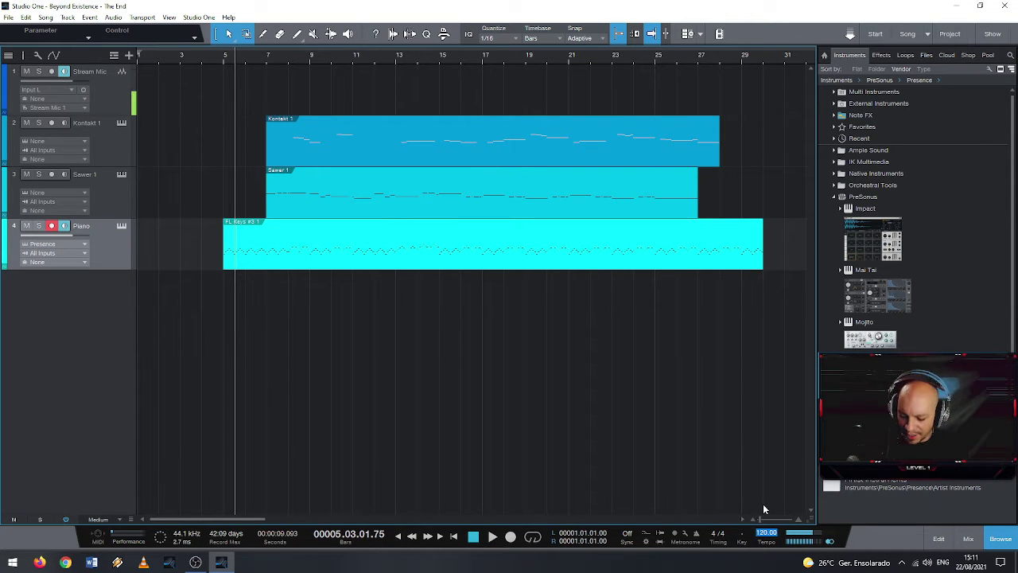
pyautogui.write('63')
pyautogui.press('Return')
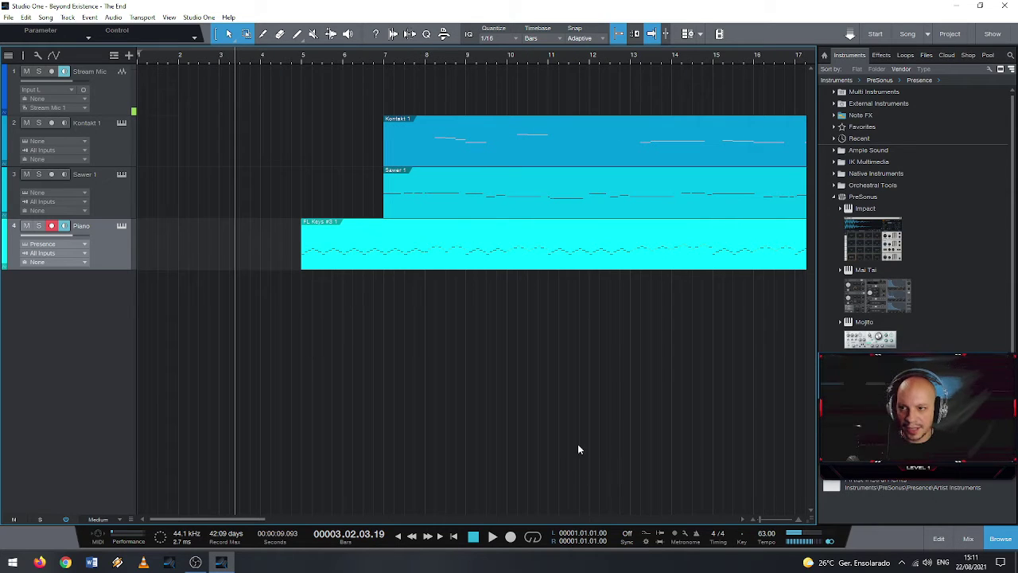
pyautogui.click(303, 59)
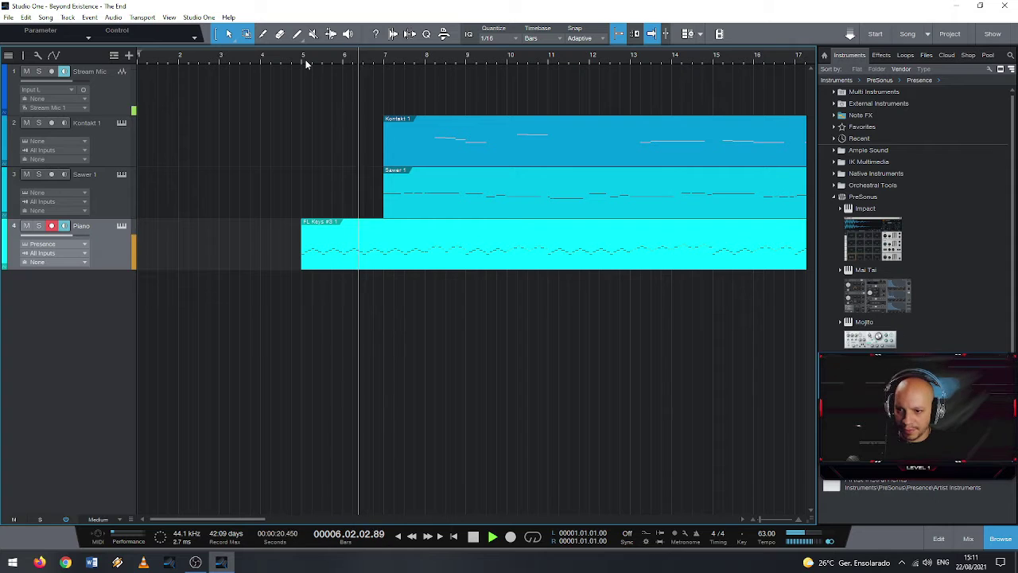
pyautogui.press('space')
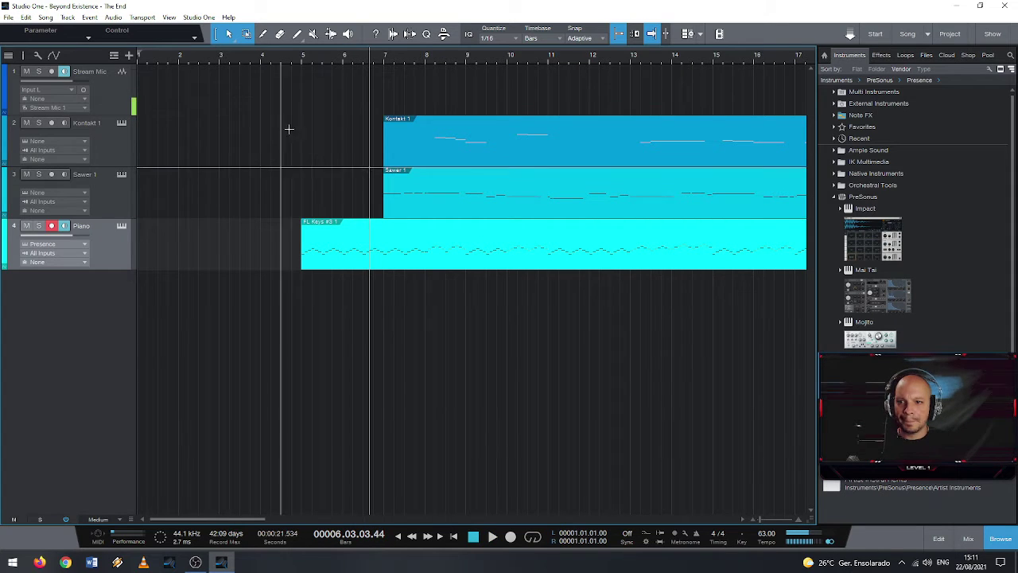
# Rename the Sawer track to "Voice Guide"
pyautogui.click(420, 209)
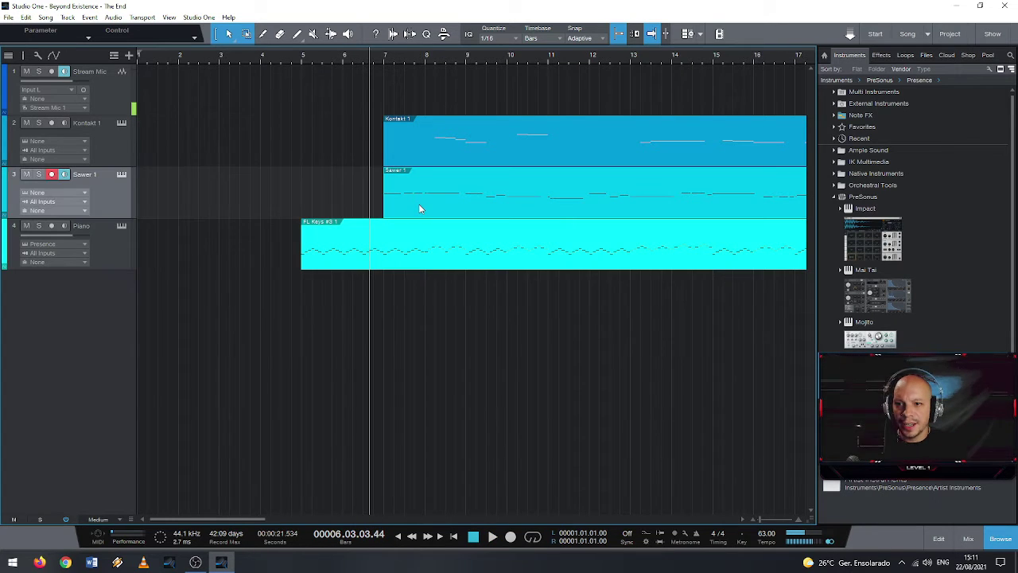
pyautogui.doubleClick(87, 124)
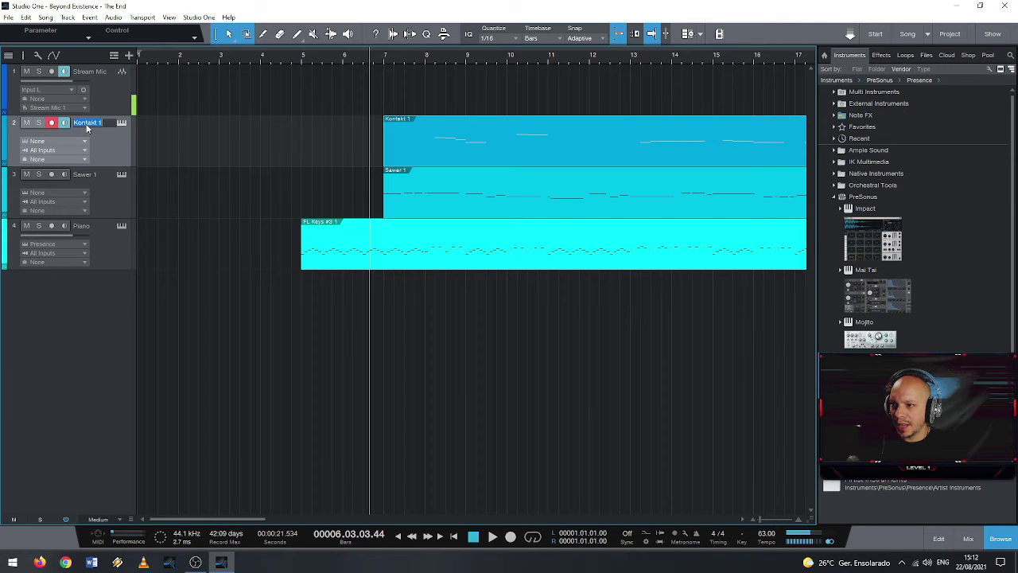
pyautogui.doubleClick(86, 175)
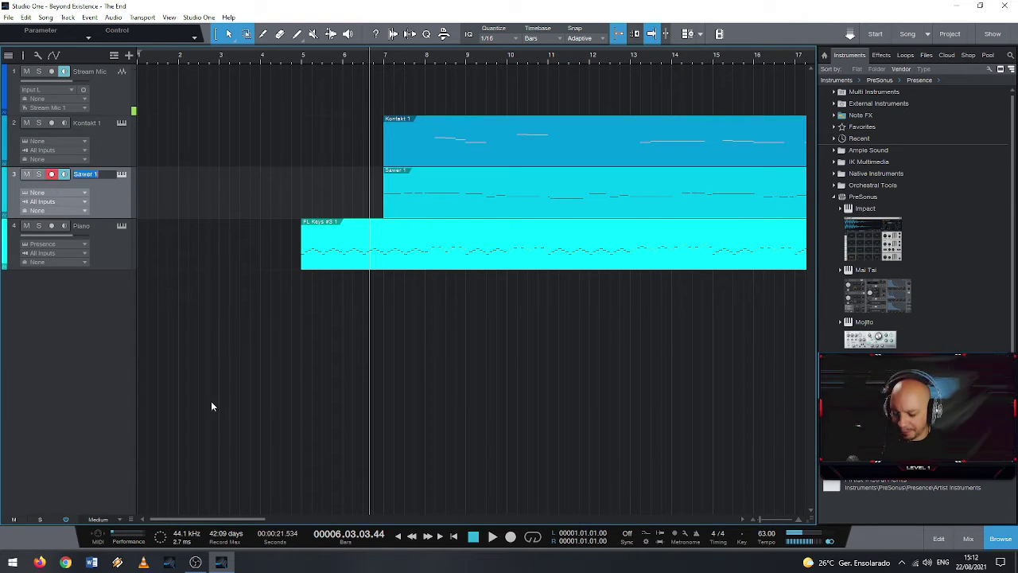
pyautogui.write('Voice G')
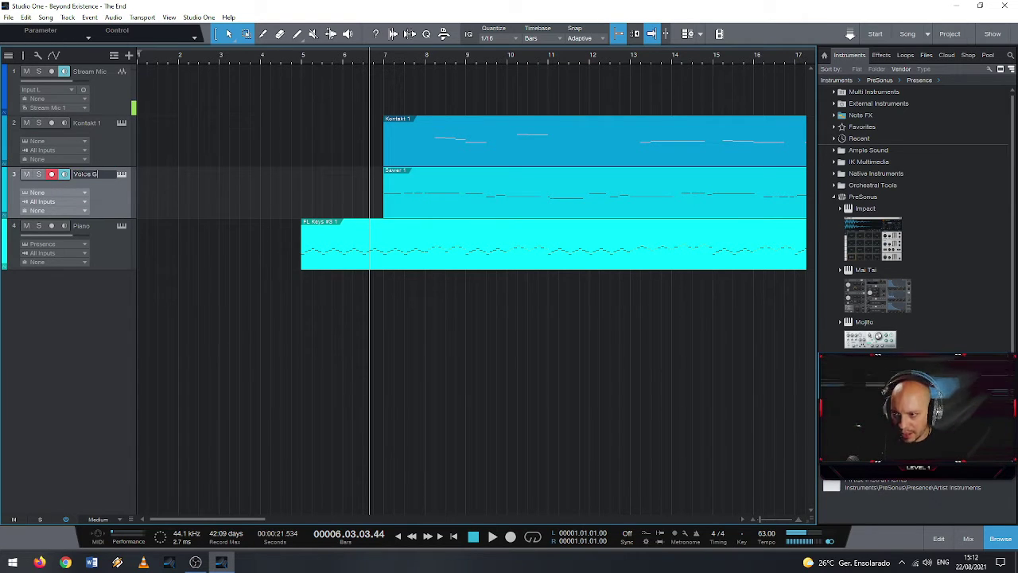
pyautogui.write('uide')
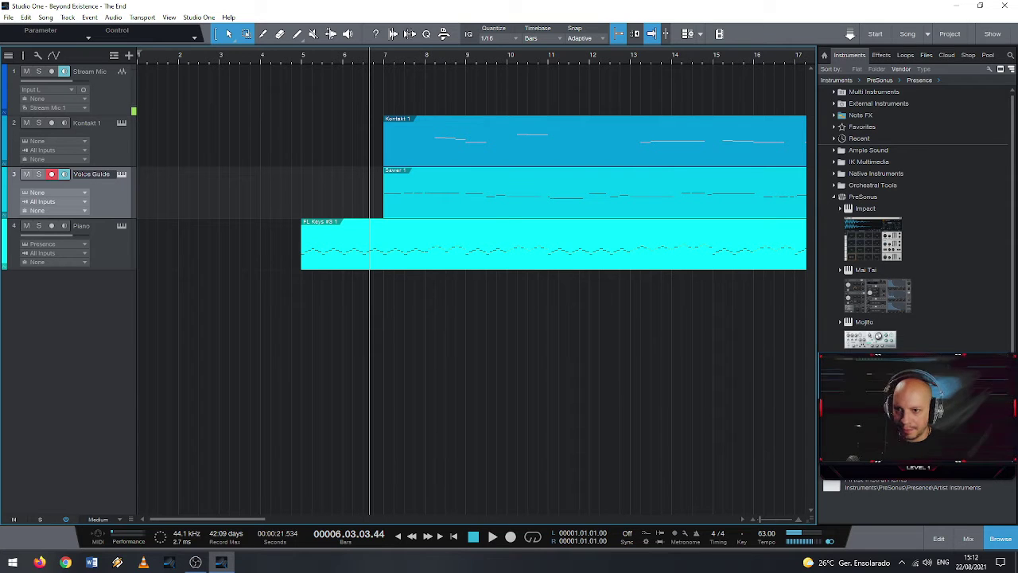
pyautogui.press('Return')
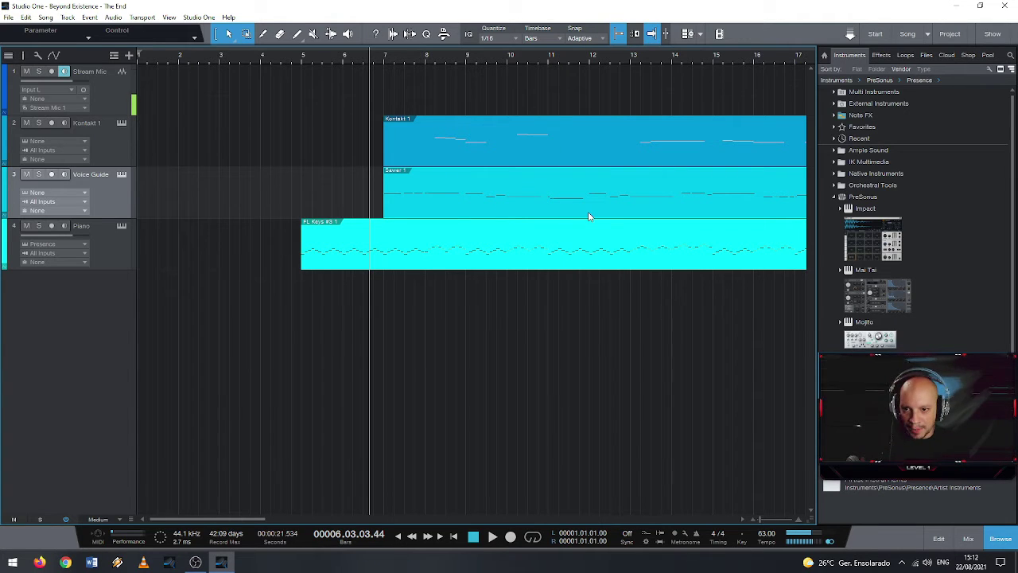
# Open the Voice Guide track's clip in an enlarged note editor and examine its melody notes
pyautogui.doubleClick(503, 216)
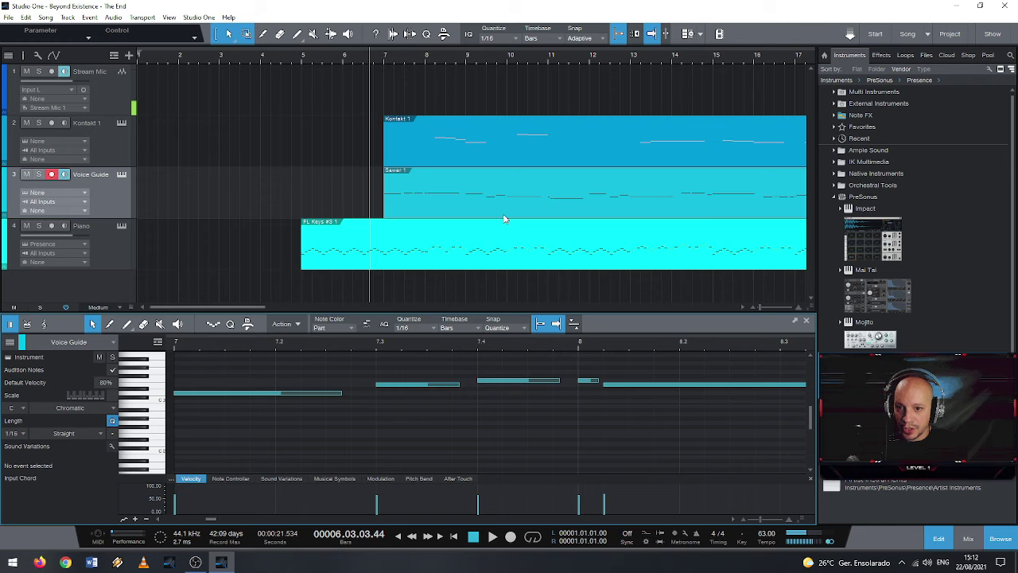
pyautogui.moveTo(528, 312); pyautogui.dragTo(513, 57)
pyautogui.scroll(-5, 257, 256)
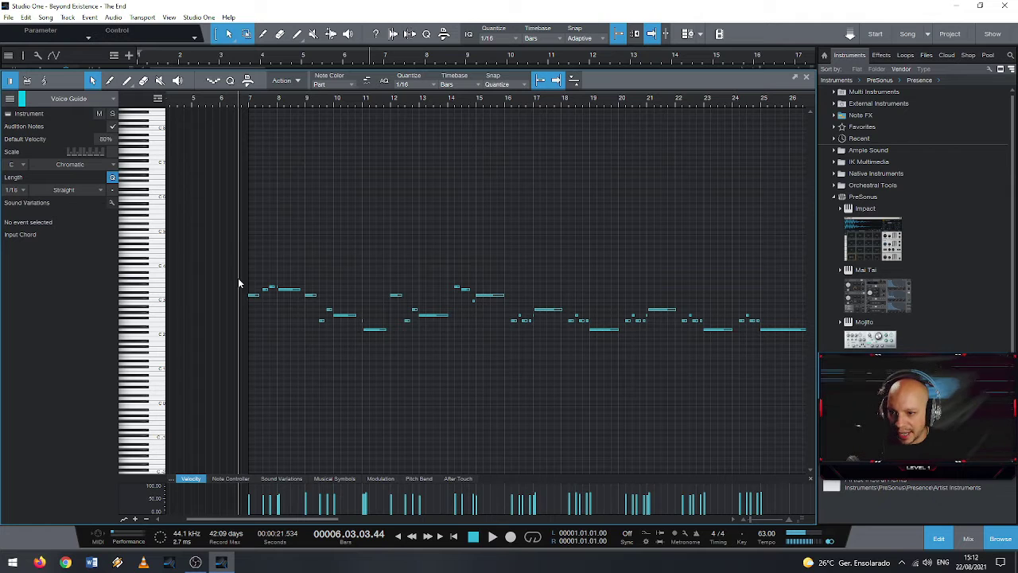
pyautogui.scroll(2, 303, 296)
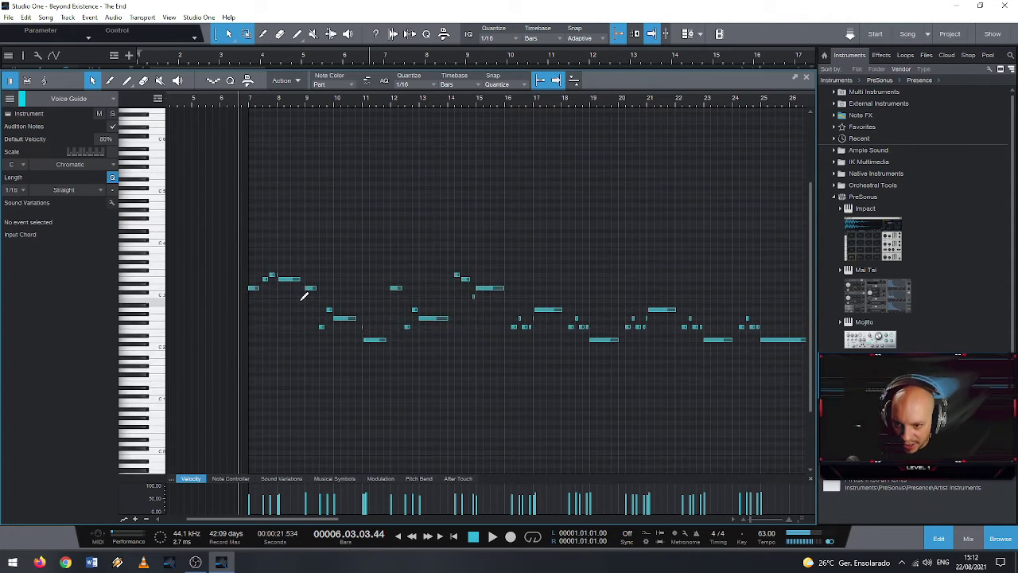
pyautogui.scroll(1, 303, 296)
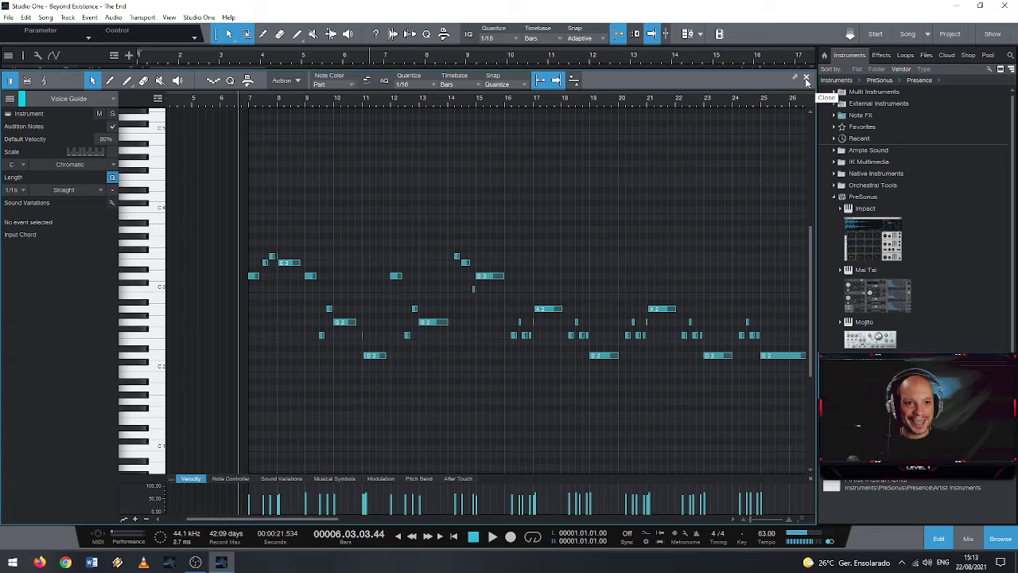
# Close the browser and the note editor, enlarge the tracks in the arrangement, and disarm recording on the Voice Guide track
pyautogui.click(996, 538)
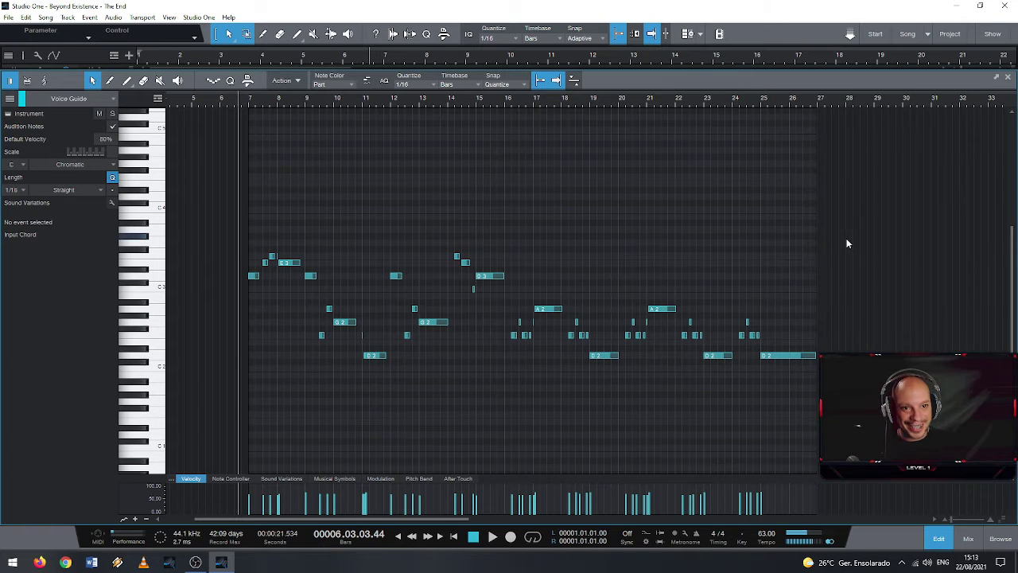
pyautogui.click(1008, 78)
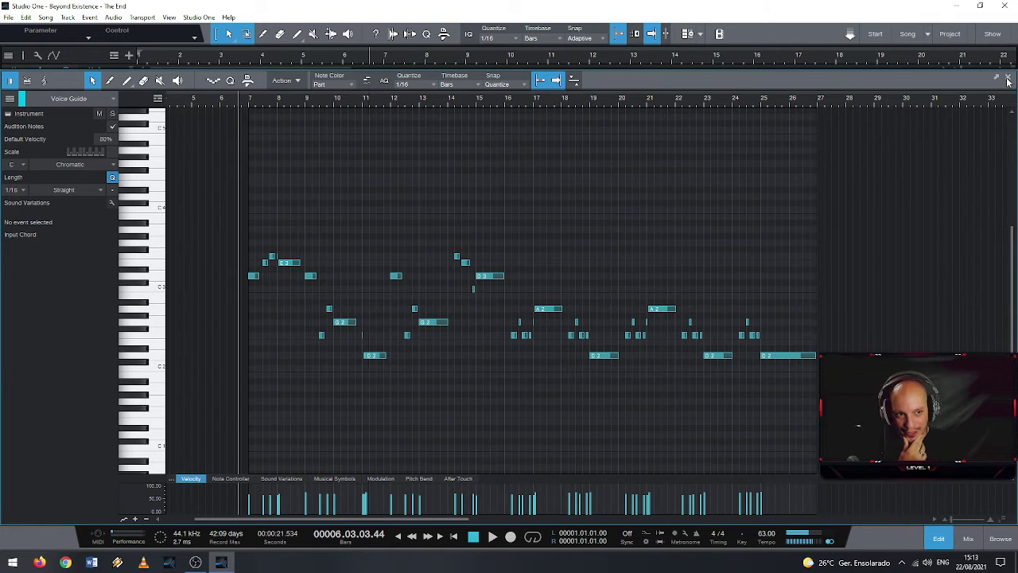
pyautogui.press('w')
pyautogui.press('w')
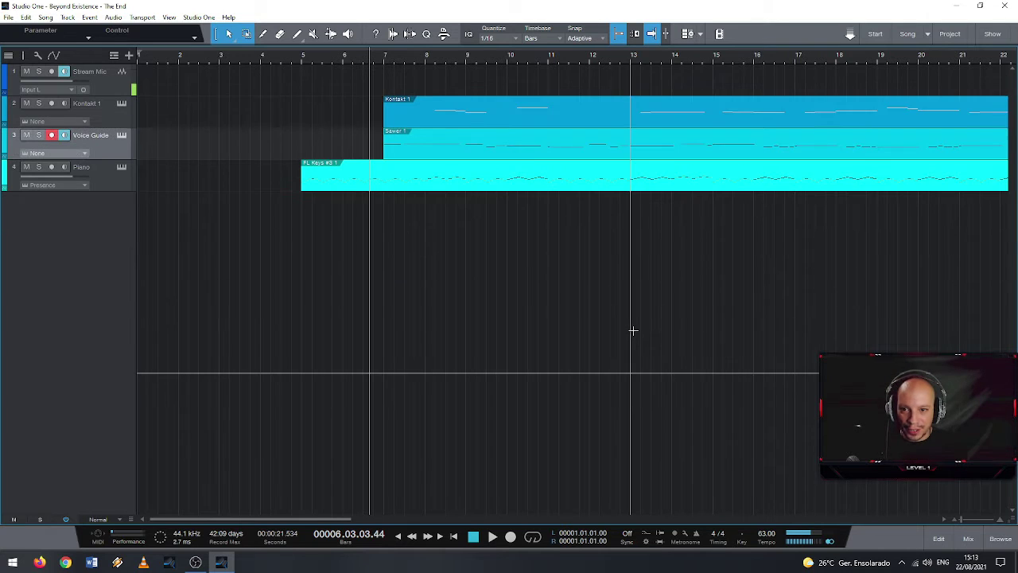
pyautogui.hotkey('shift', 'e')
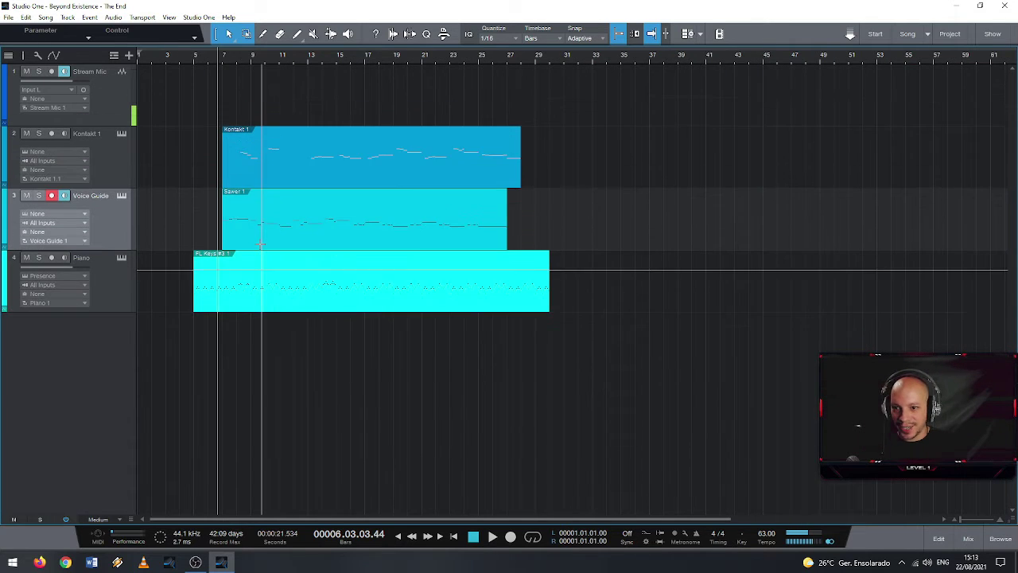
pyautogui.press('e')
pyautogui.press('e')
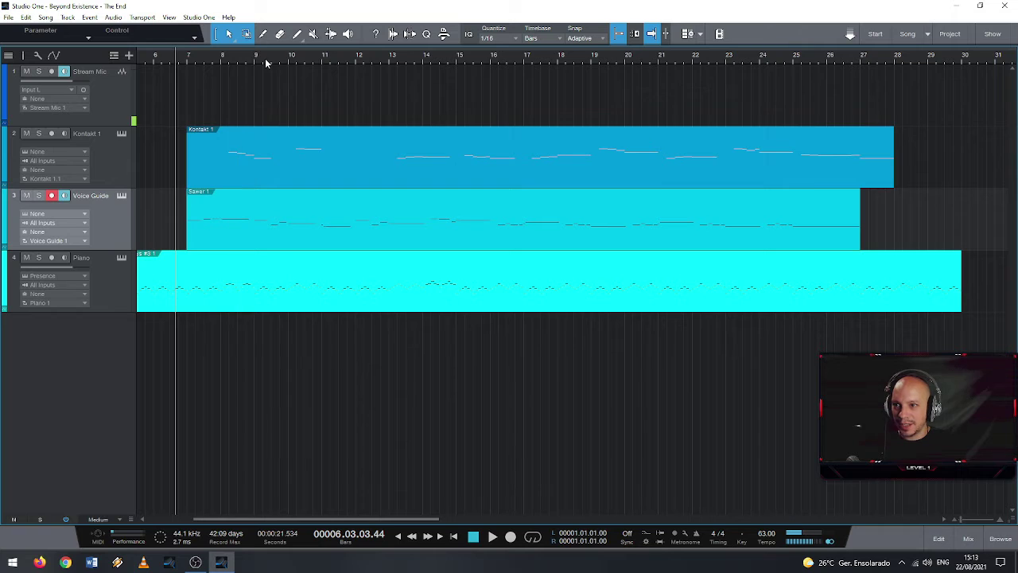
pyautogui.moveTo(266, 61); pyautogui.dragTo(337, 61)
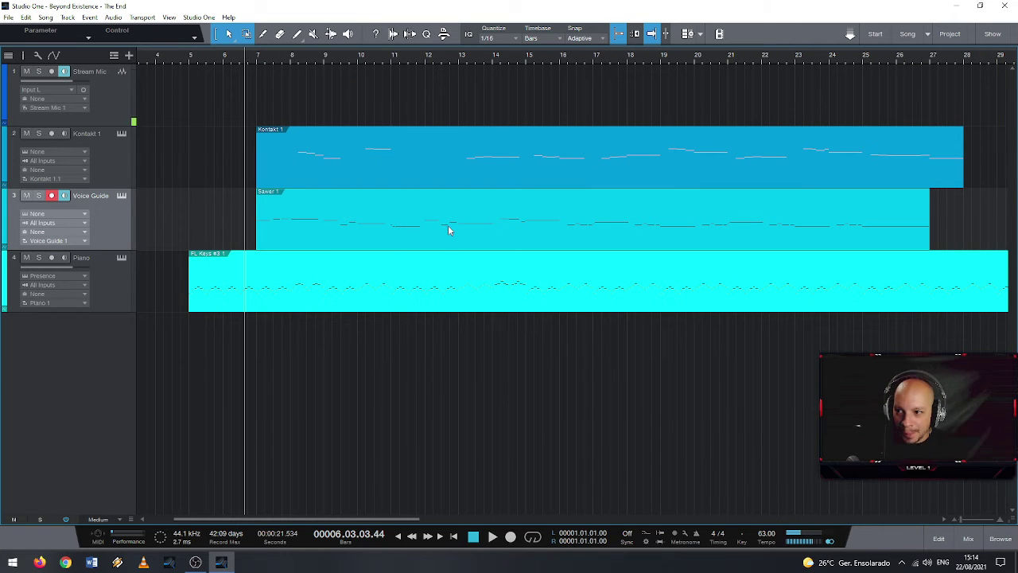
pyautogui.click(51, 194)
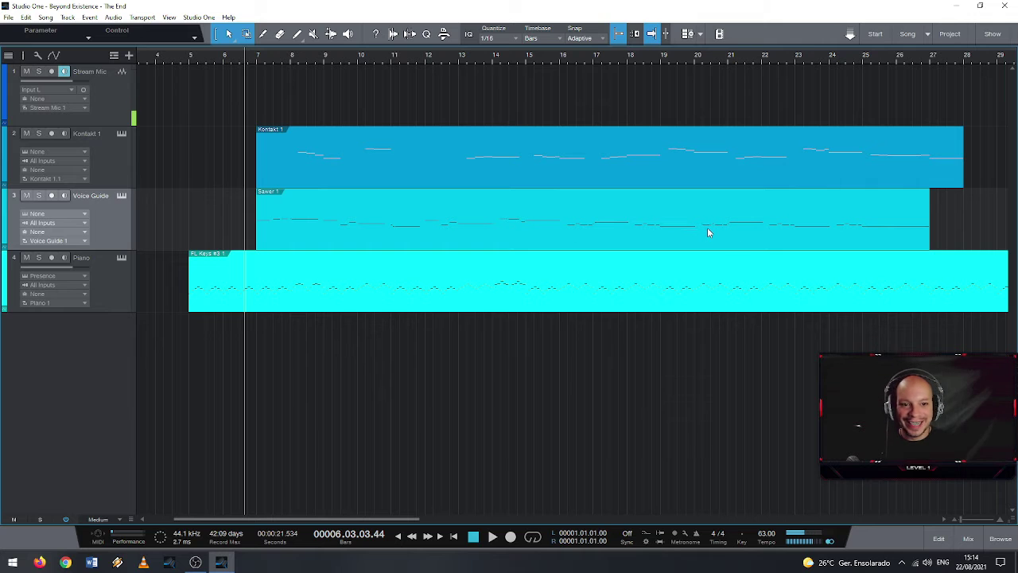
# Assign a new Presence instrument to the Voice Guide track and load the "Choir Full" preset from Vox > Choir
pyautogui.hotkey('shift', 'w')
pyautogui.press('w')
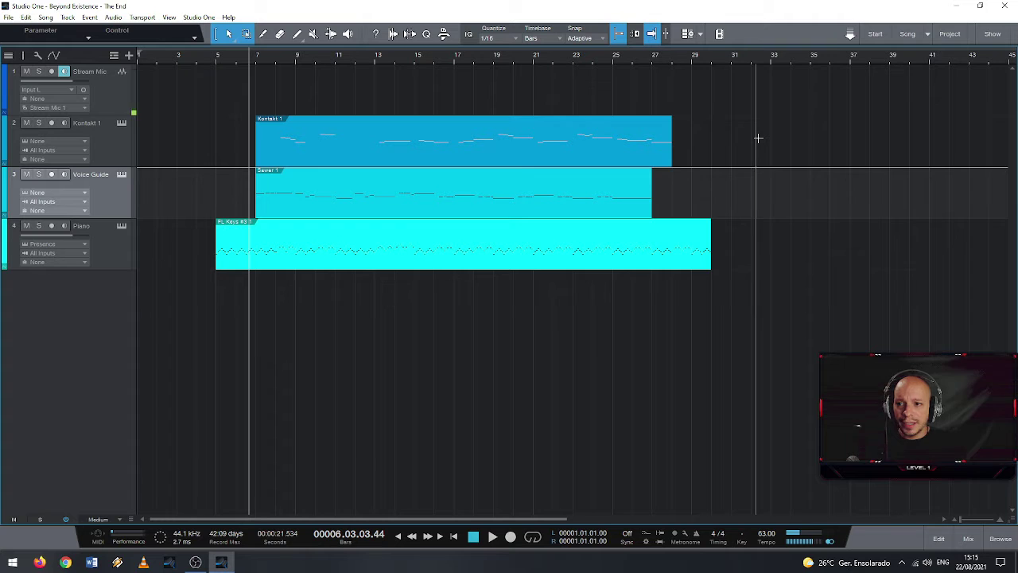
pyautogui.click(1000, 539)
pyautogui.moveTo(831, 487); pyautogui.dragTo(410, 187)
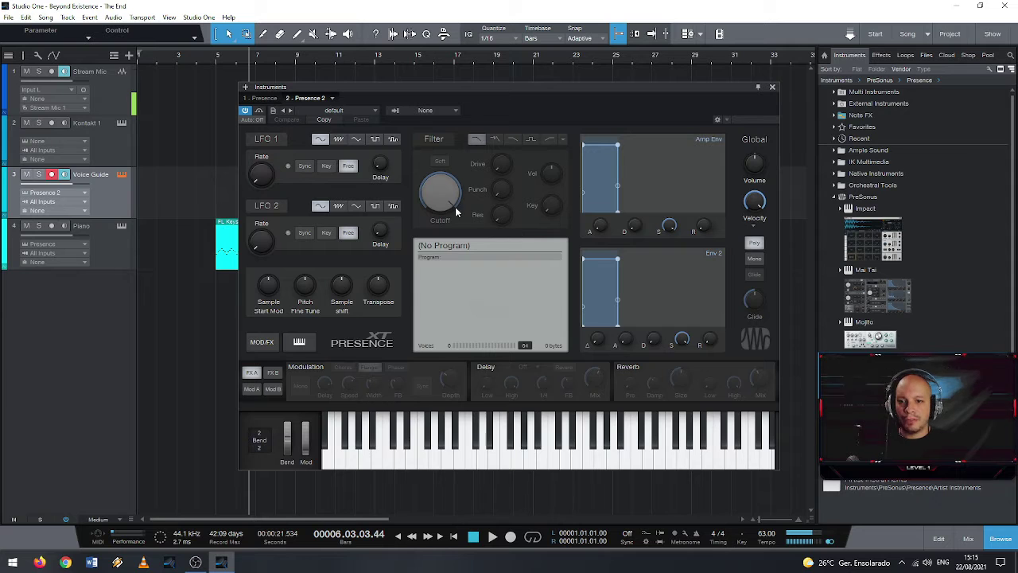
pyautogui.click(359, 112)
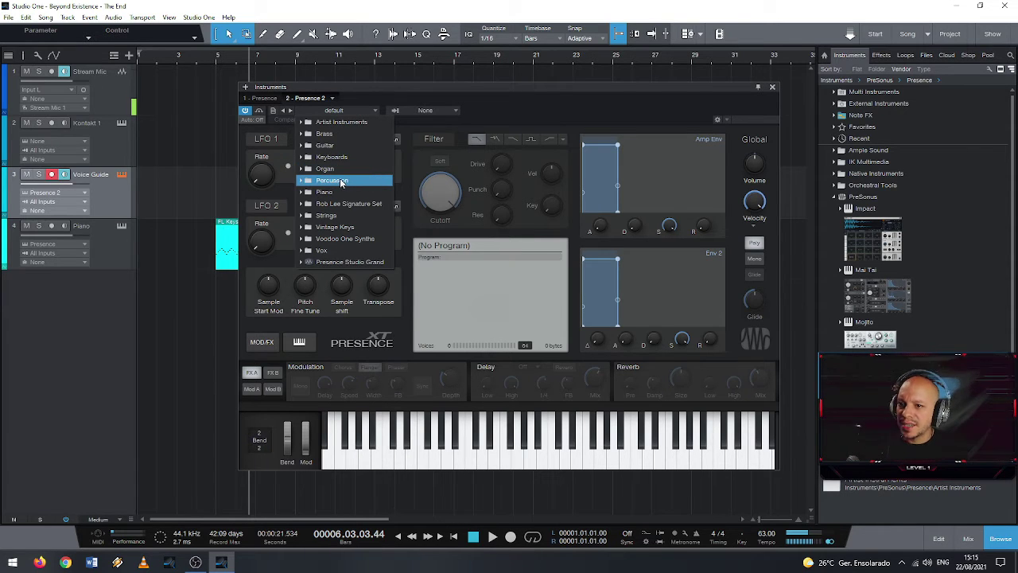
pyautogui.click(342, 250)
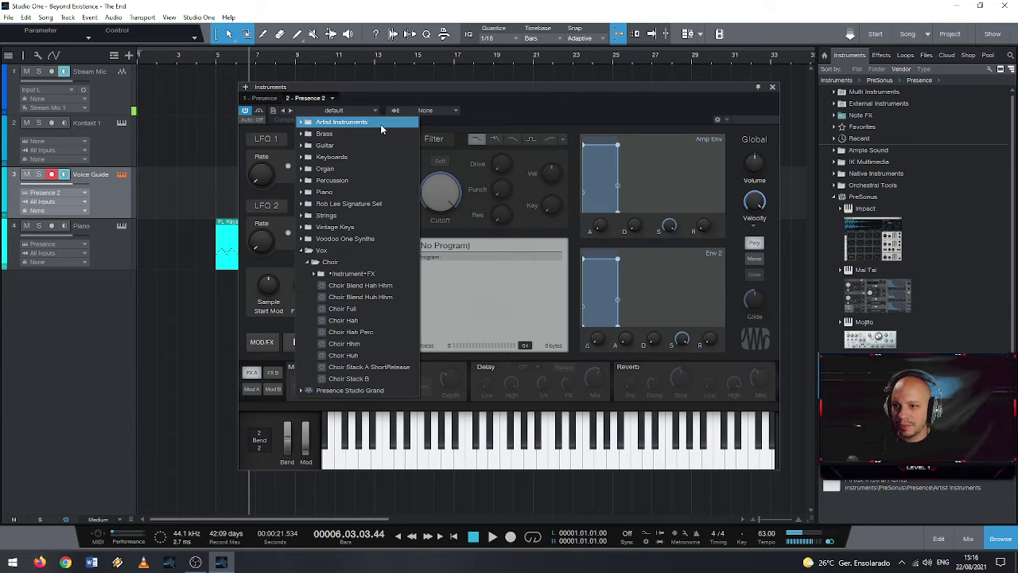
pyautogui.click(362, 308)
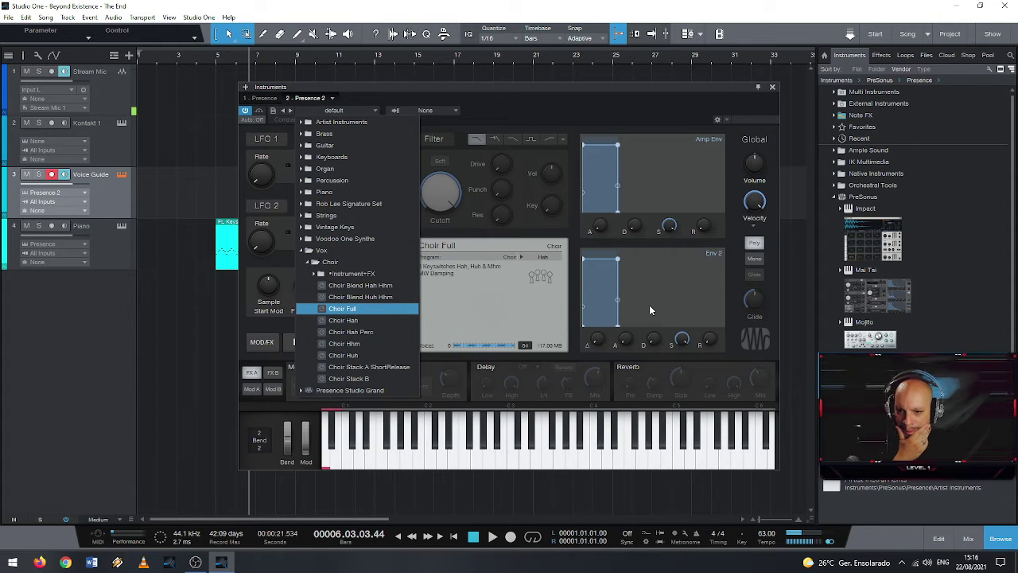
# Audition the choir sound with a few notes, close the instrument window, and play the arrangement with the new voice
pyautogui.click(548, 458)
pyautogui.click(548, 459)
pyautogui.click(504, 464)
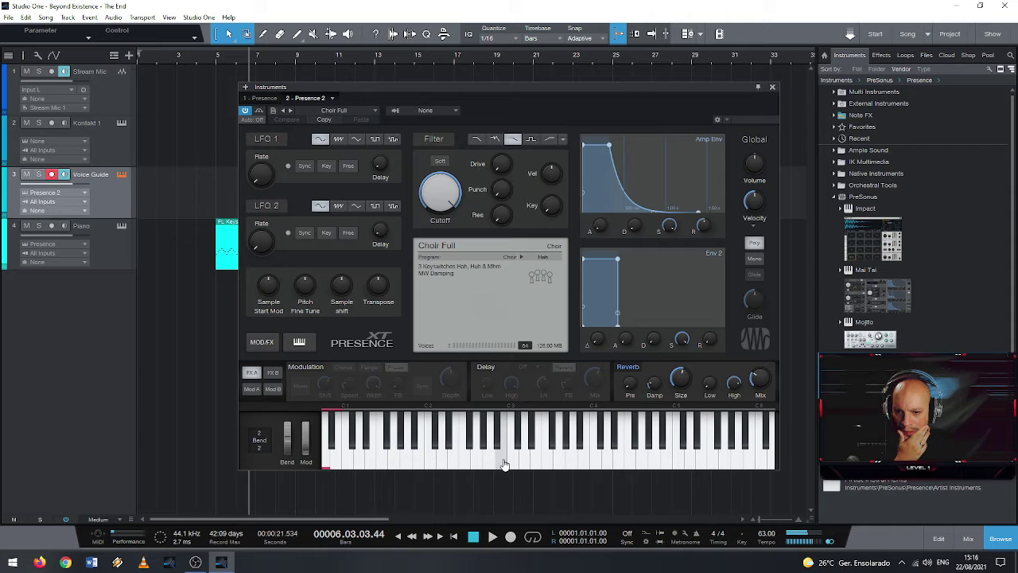
pyautogui.click(773, 86)
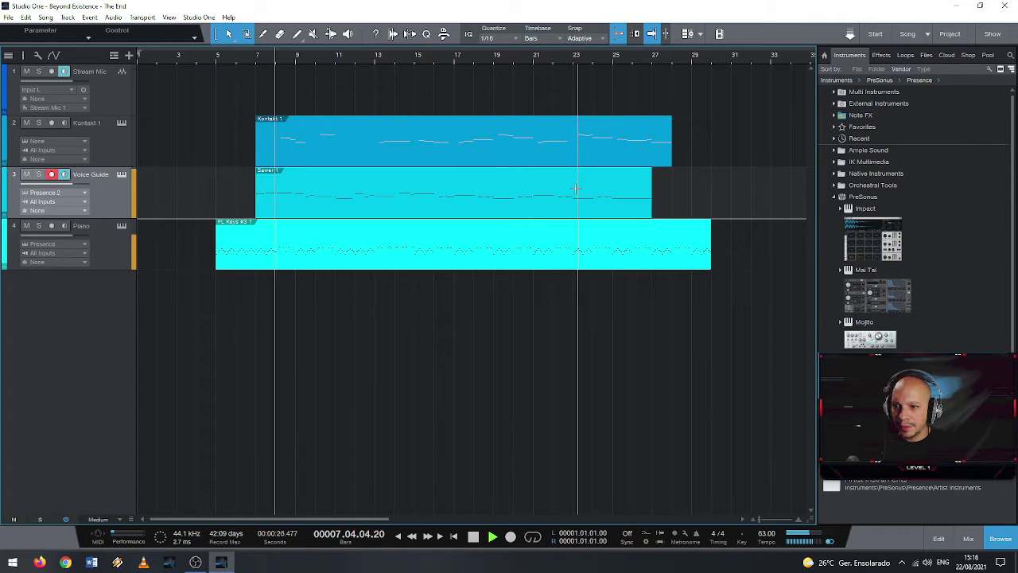
pyautogui.press('space')
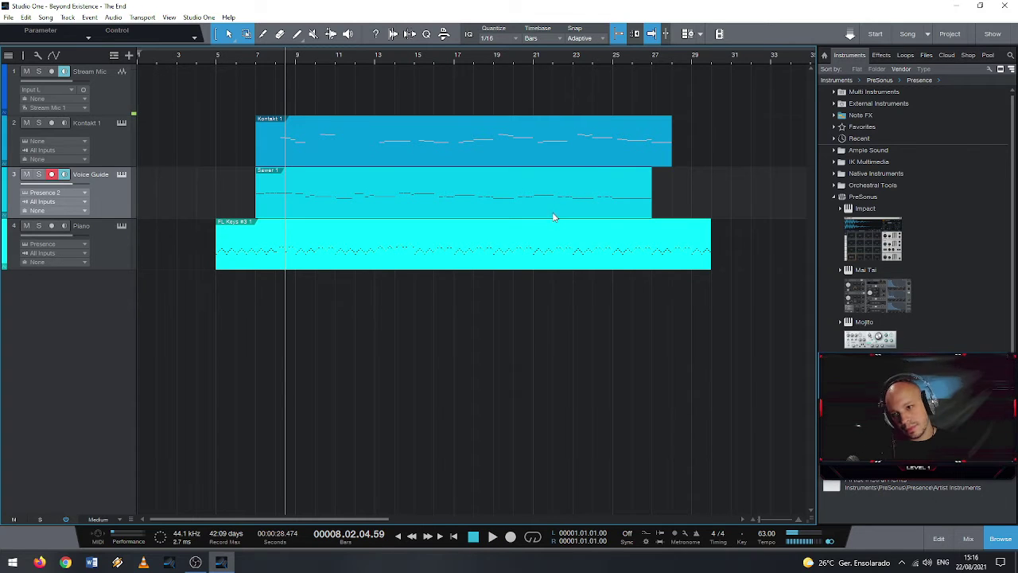
# Rename the Kontakt 1 track to "Violin" and disarm its recording
pyautogui.click(294, 162)
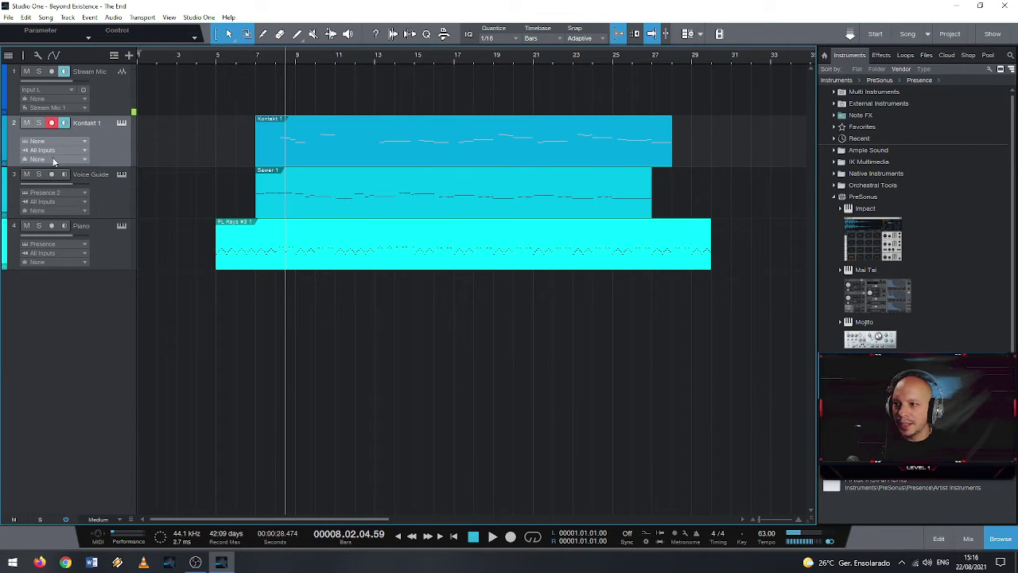
pyautogui.doubleClick(88, 123)
pyautogui.write('Violin')
pyautogui.press('Return')
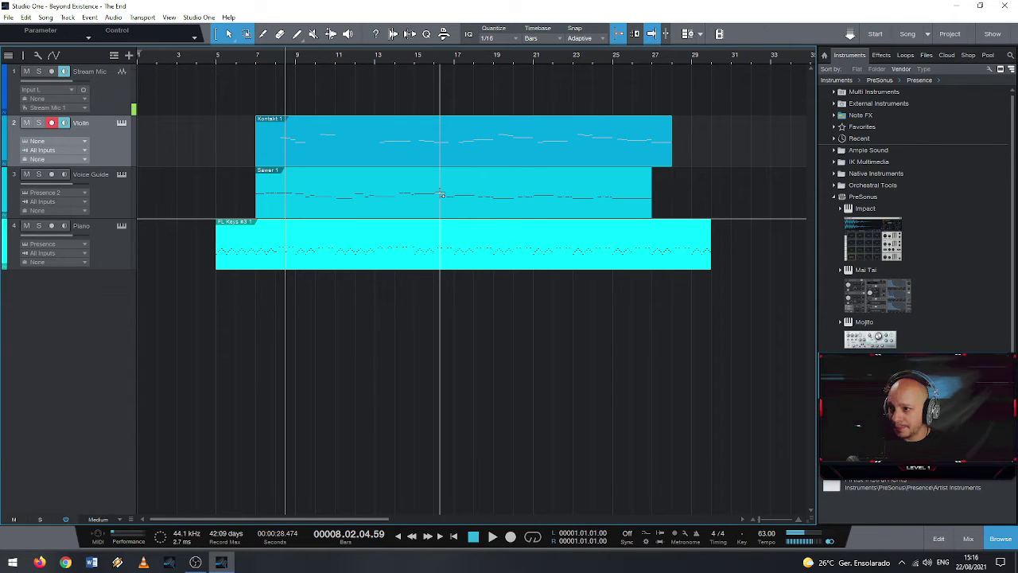
pyautogui.click(52, 123)
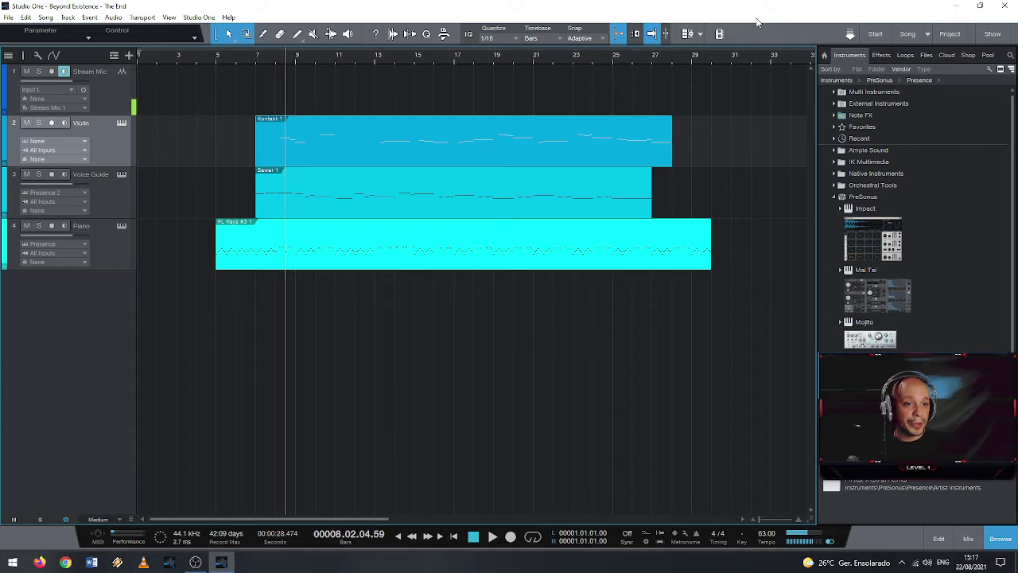
# Look through the Orchestral Tools, Native Instruments and IK Multimedia folders for available instruments, collapsing them again
pyautogui.click(834, 187)
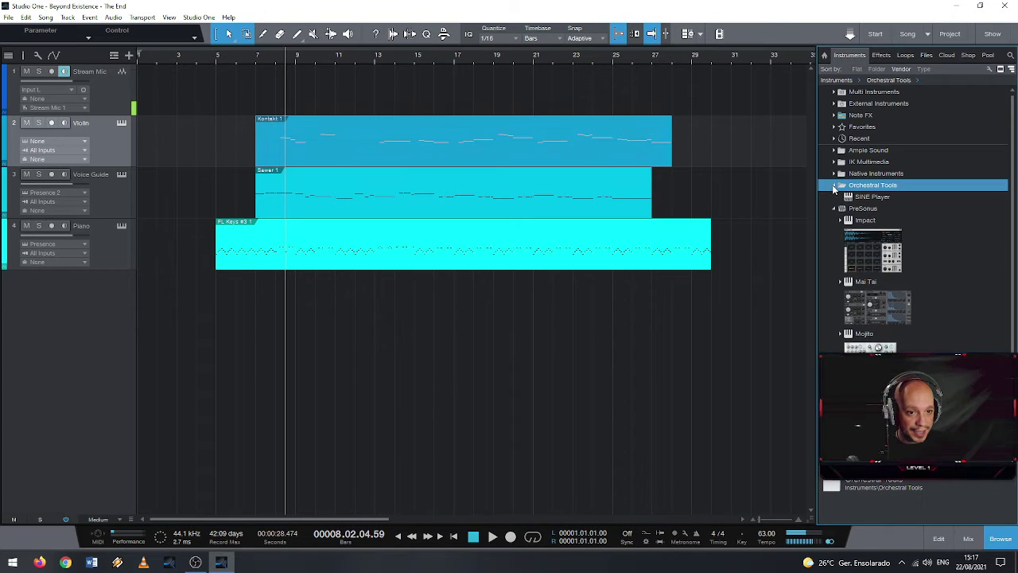
pyautogui.click(834, 173)
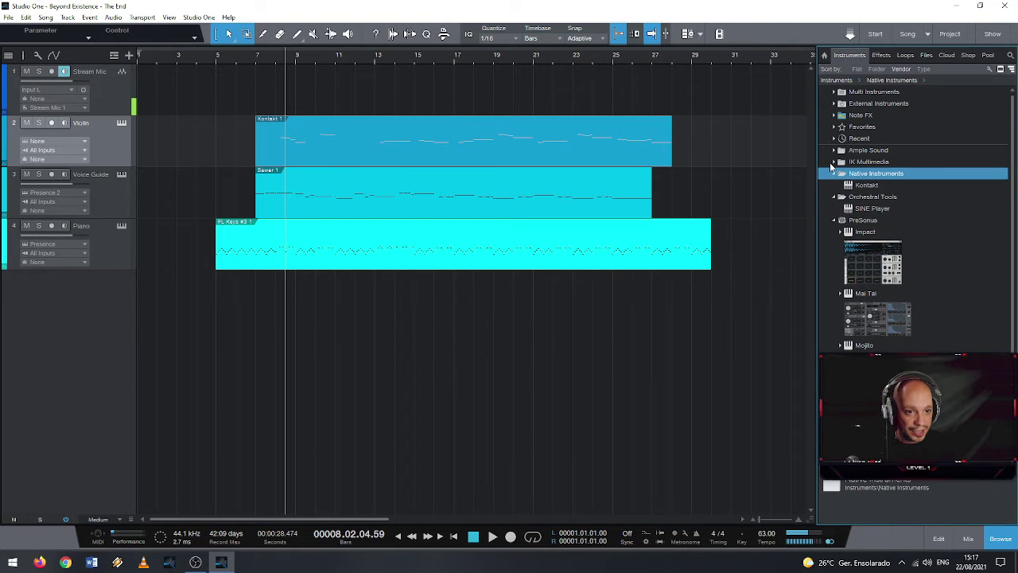
pyautogui.click(833, 162)
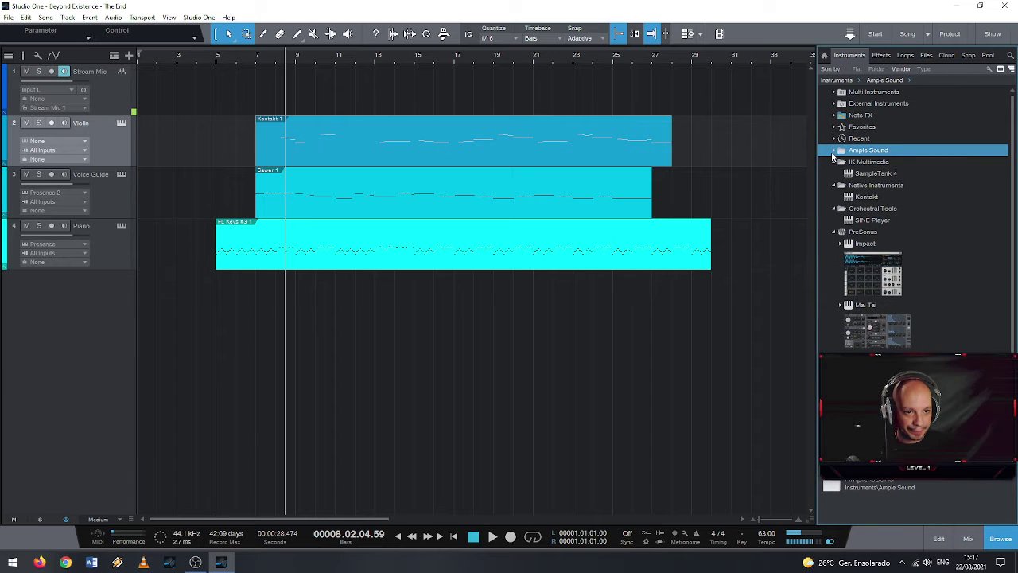
pyautogui.click(834, 162)
pyautogui.click(833, 174)
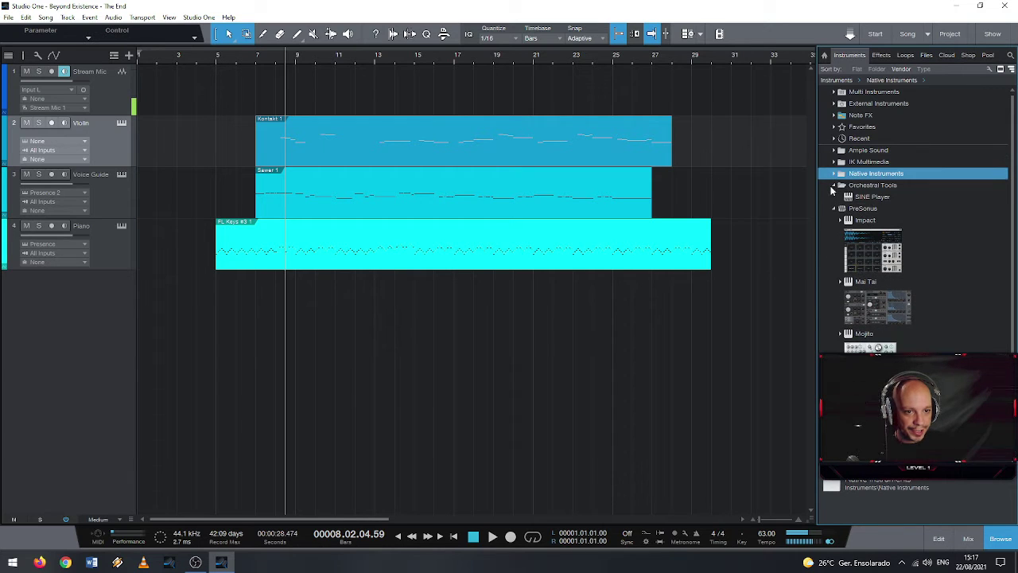
pyautogui.click(832, 186)
pyautogui.doubleClick(957, 185)
pyautogui.doubleClick(956, 184)
pyautogui.scroll(-1, 959, 180)
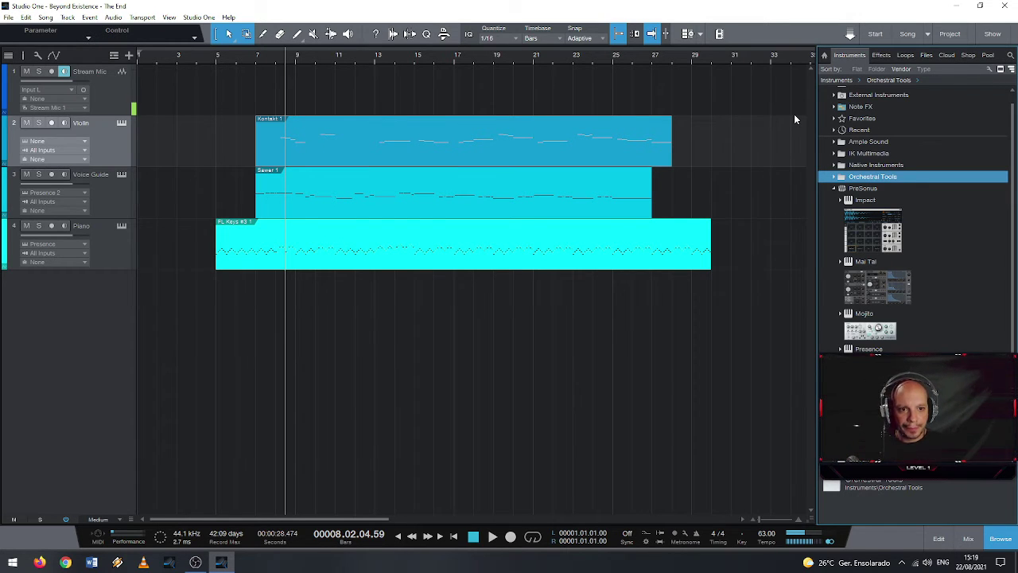
# Collapse the PreSonus folder, examine the SSDSampler5 entries under Steven Slate, and hide the browser
pyautogui.click(833, 188)
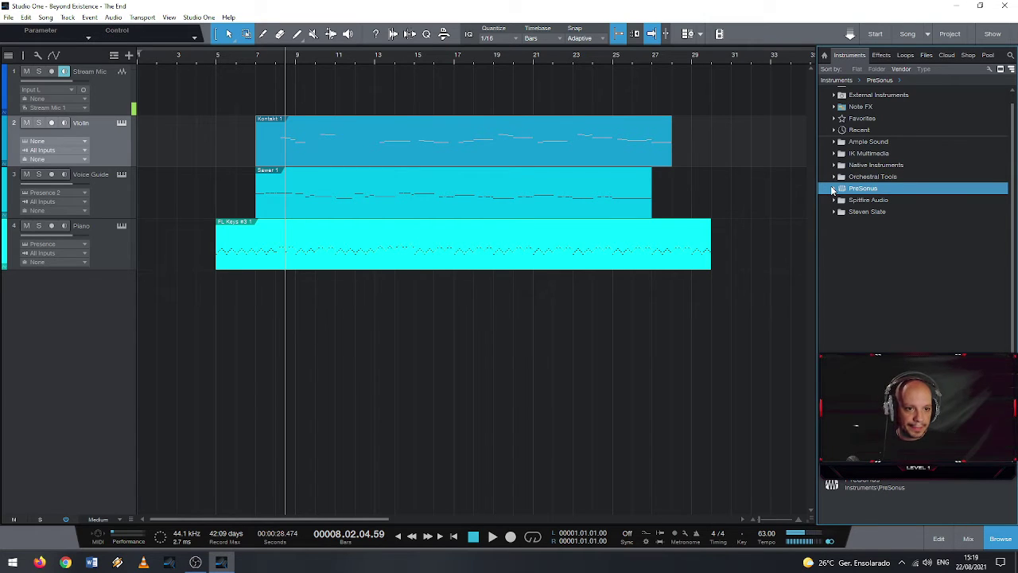
pyautogui.click(834, 212)
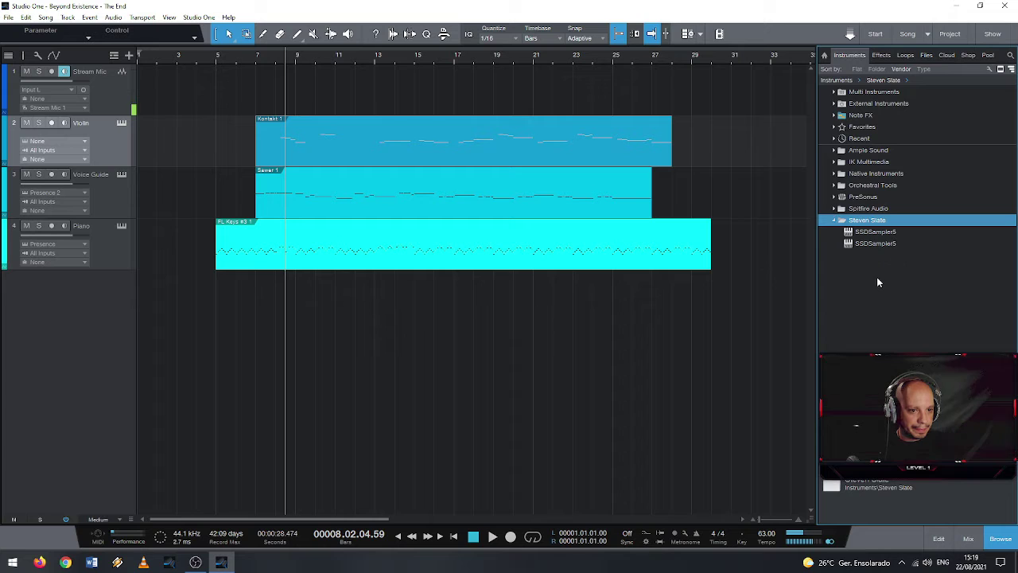
pyautogui.click(884, 236)
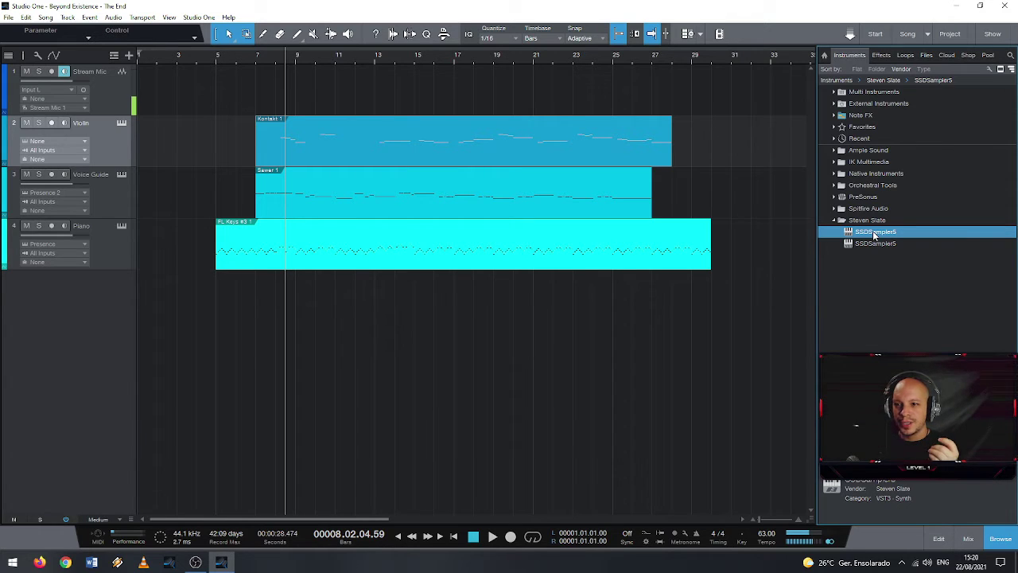
pyautogui.click(834, 220)
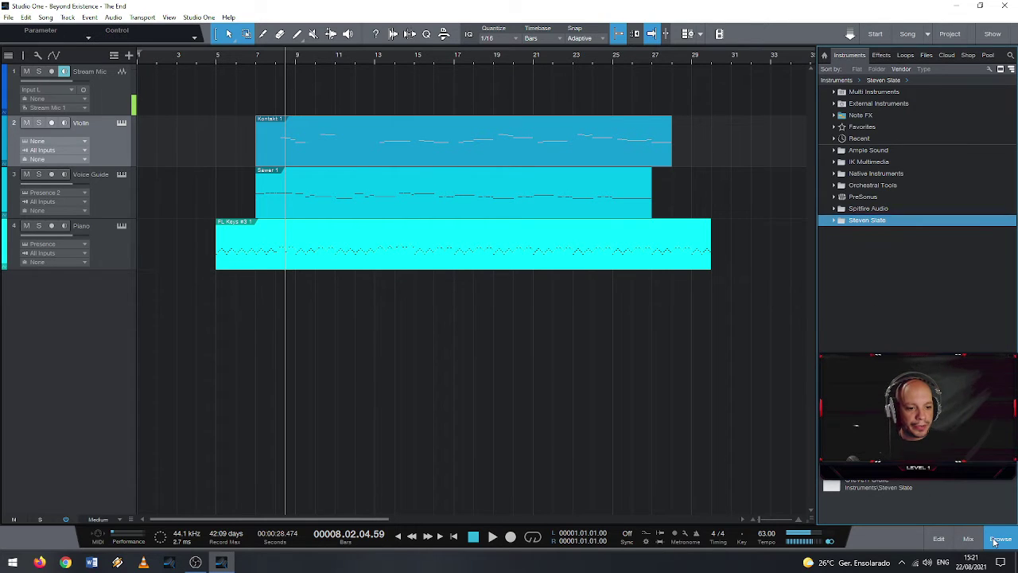
pyautogui.press('F5')
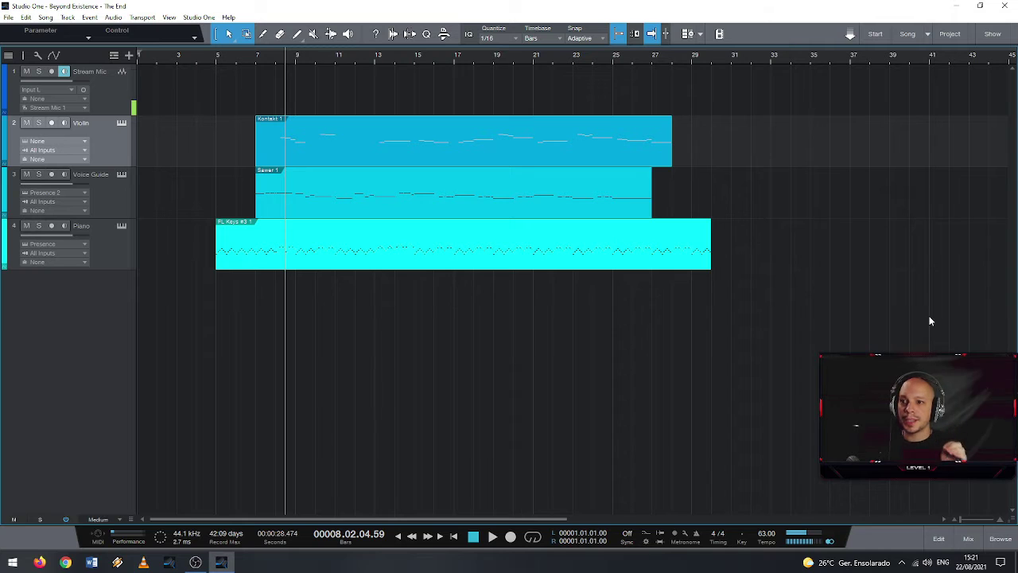
# Assign a new Presence instrument to the Violin track and load the "Violin Legato" preset from Strings > Violins
pyautogui.click(1001, 539)
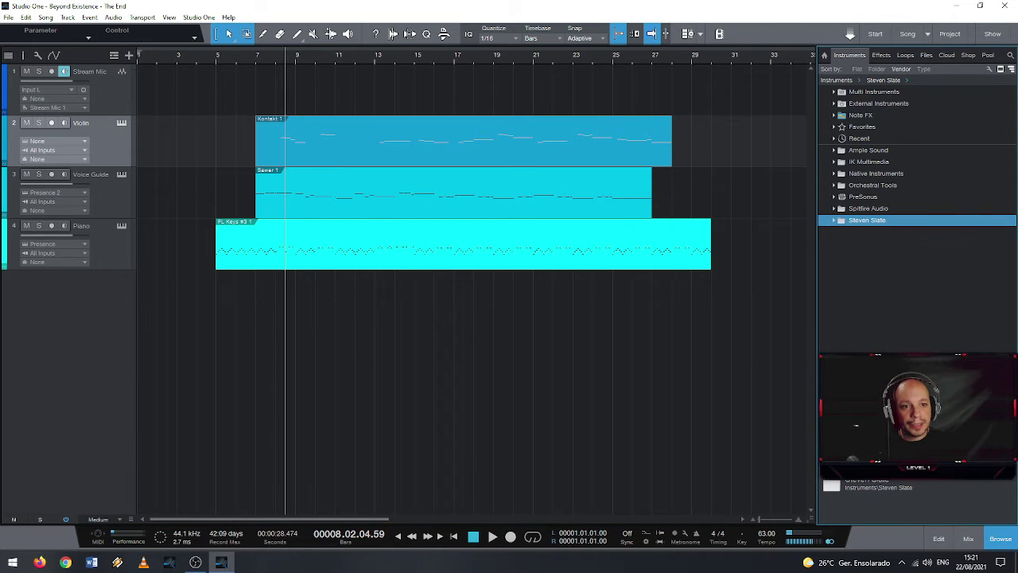
pyautogui.click(834, 173)
pyautogui.click(834, 175)
pyautogui.click(833, 186)
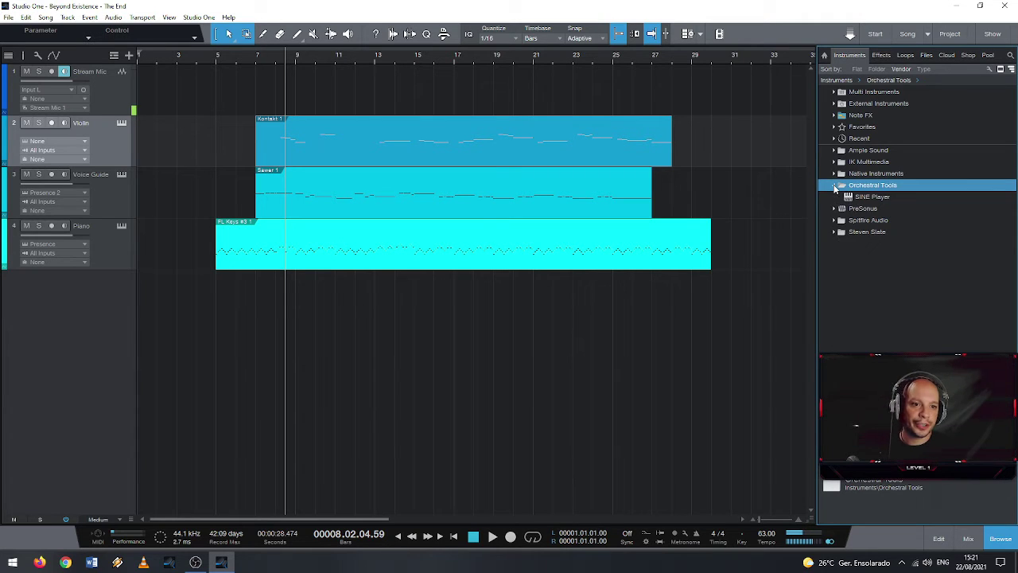
pyautogui.click(834, 209)
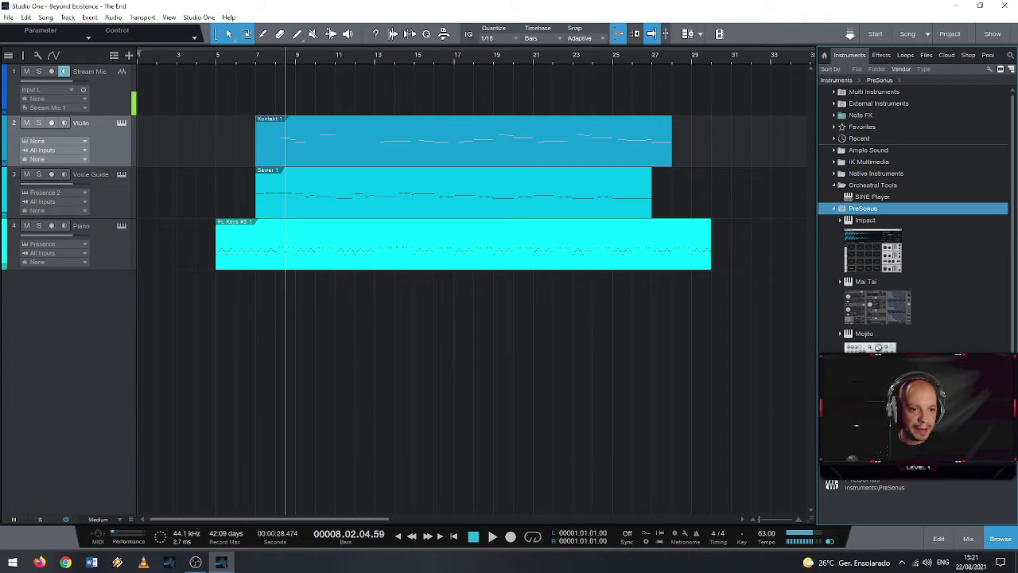
pyautogui.moveTo(864, 385); pyautogui.dragTo(500, 137)
pyautogui.click(363, 113)
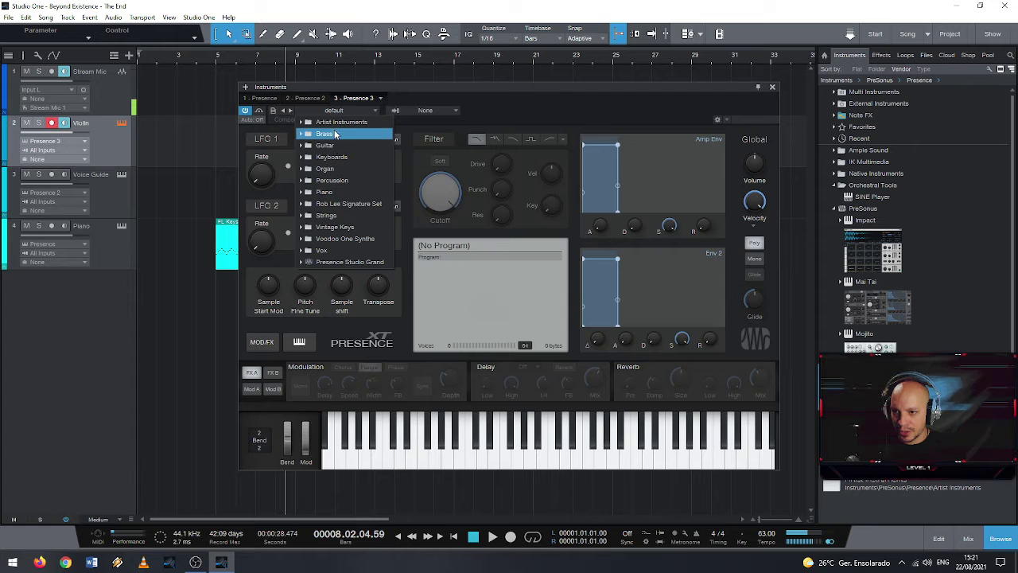
pyautogui.click(326, 215)
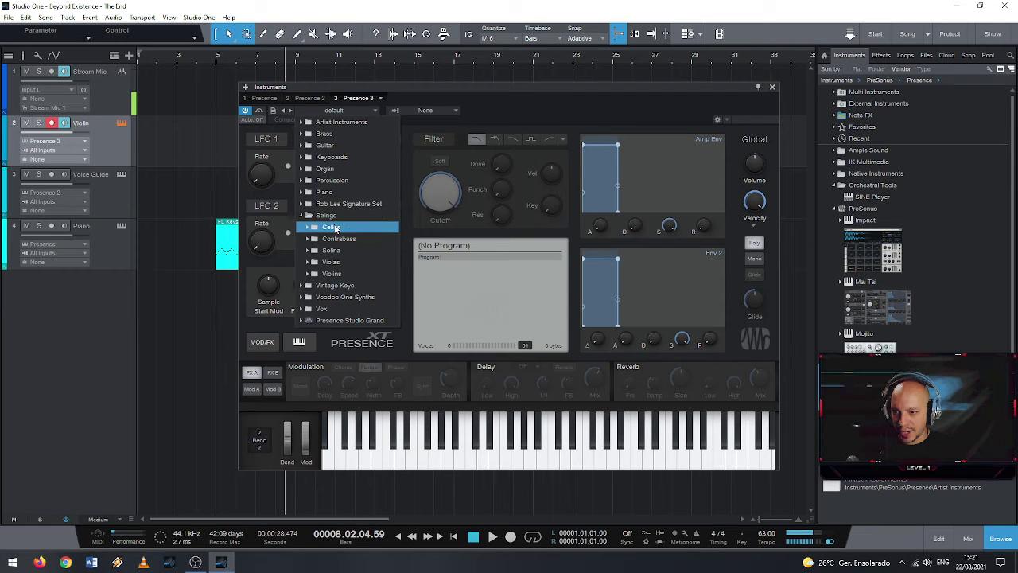
pyautogui.click(348, 274)
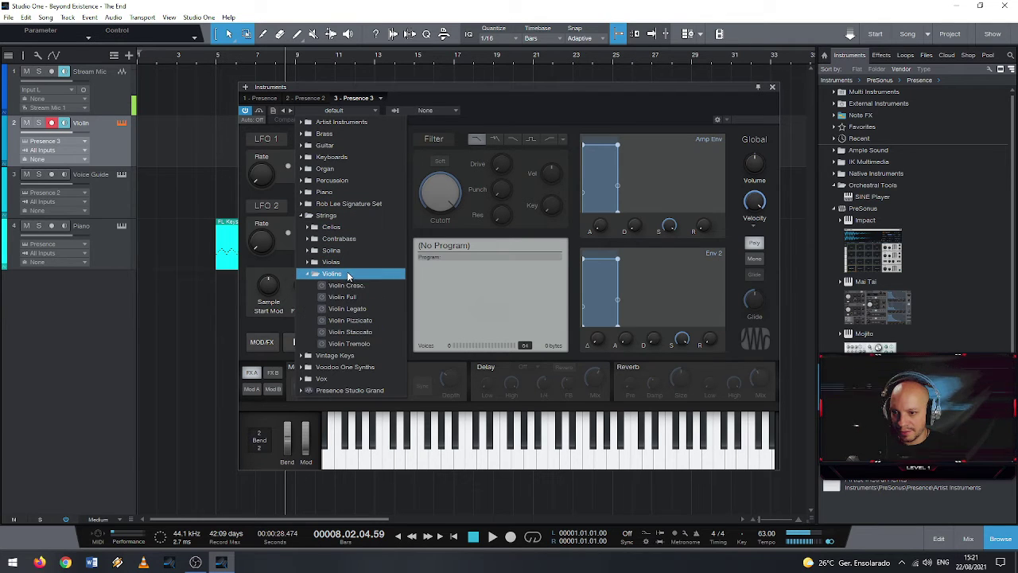
pyautogui.click(376, 309)
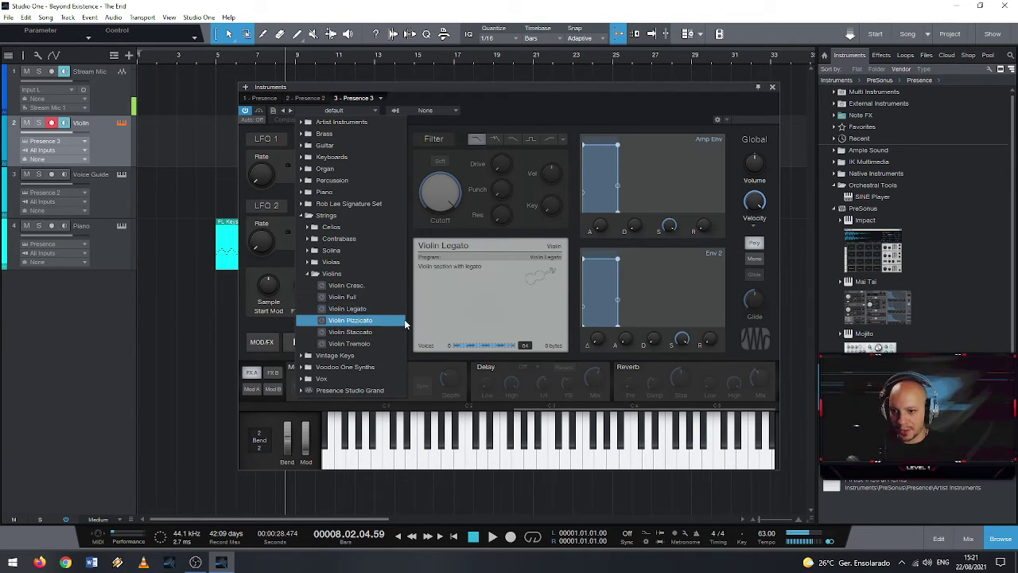
# Audition the Violin Legato preset with a few notes on the virtual keyboard and close the instrument window
pyautogui.click(571, 467)
pyautogui.click(569, 462)
pyautogui.click(600, 463)
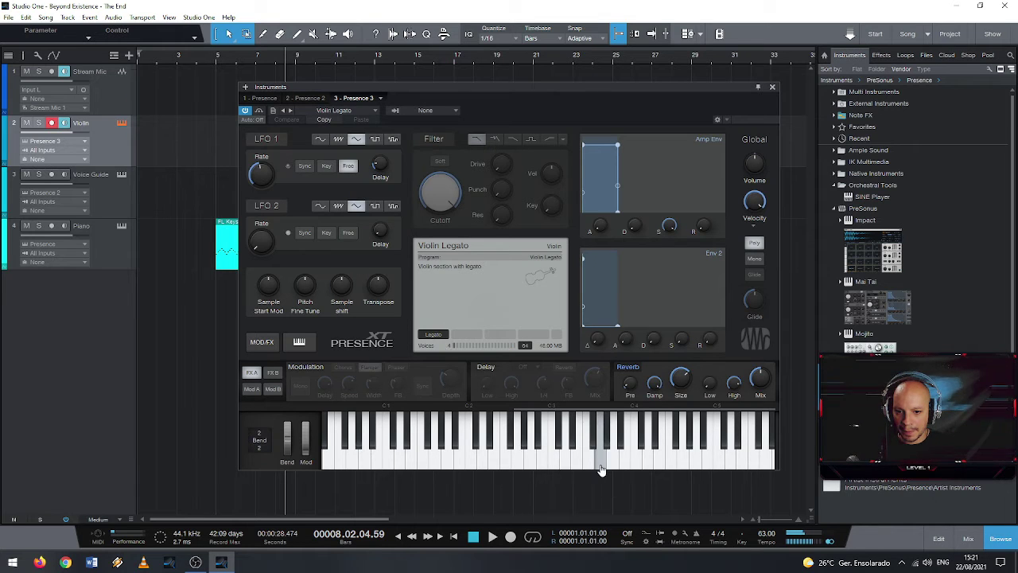
pyautogui.click(770, 89)
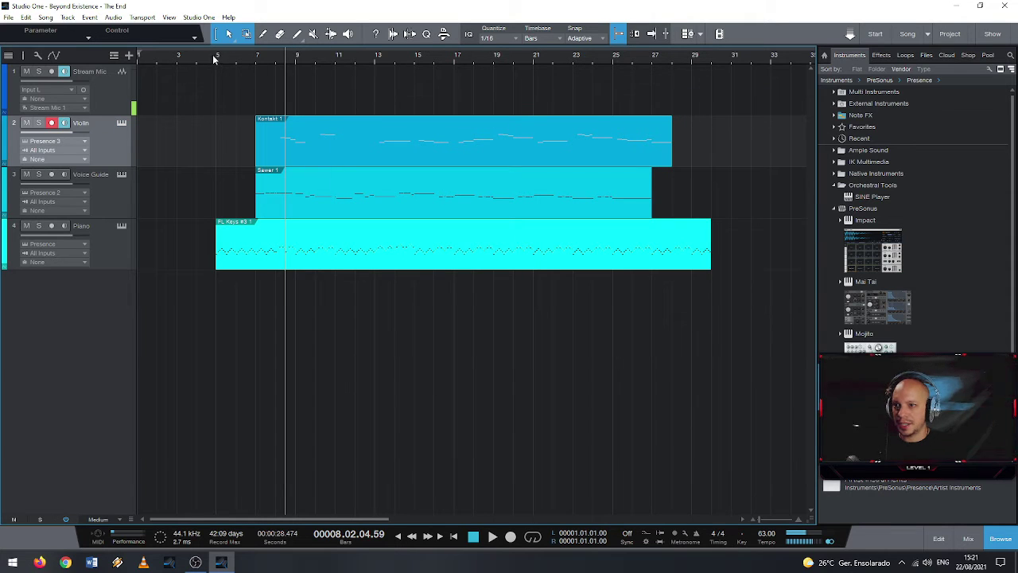
# Disarm recording on the Violin track and play the song from bar 5
pyautogui.click(51, 123)
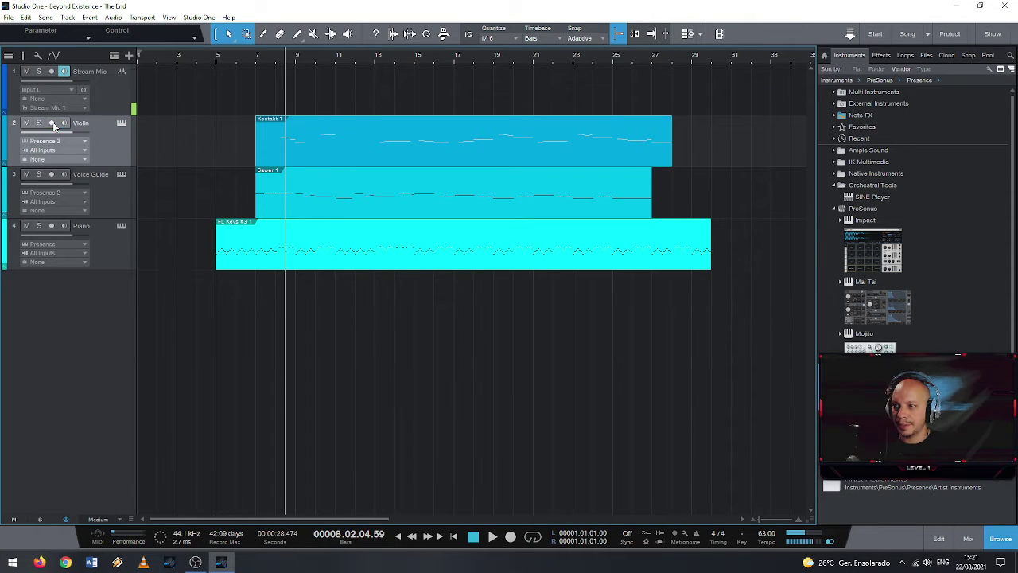
pyautogui.click(216, 55)
pyautogui.press('space')
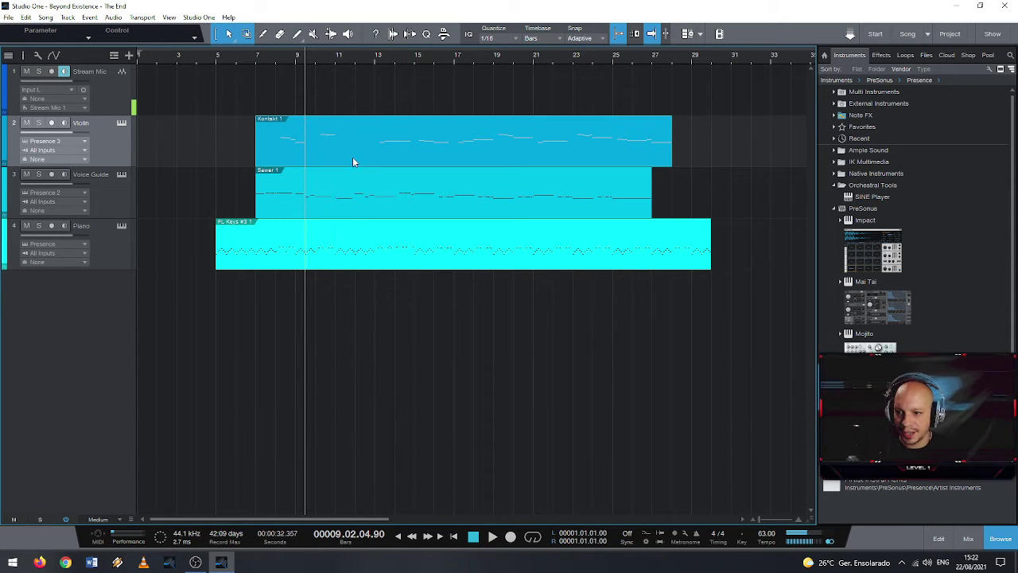
# Open the piano part and raise the velocities of its fading-in opening notes in bar 5 to match the following notes
pyautogui.doubleClick(328, 253)
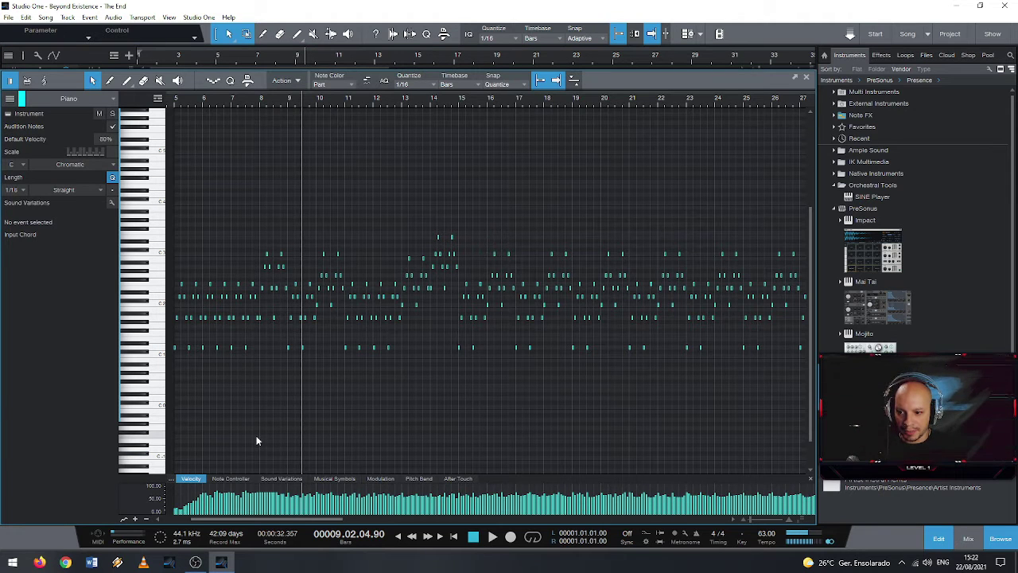
pyautogui.hotkey('shift', 'e')
pyautogui.hotkey('shift', 'e')
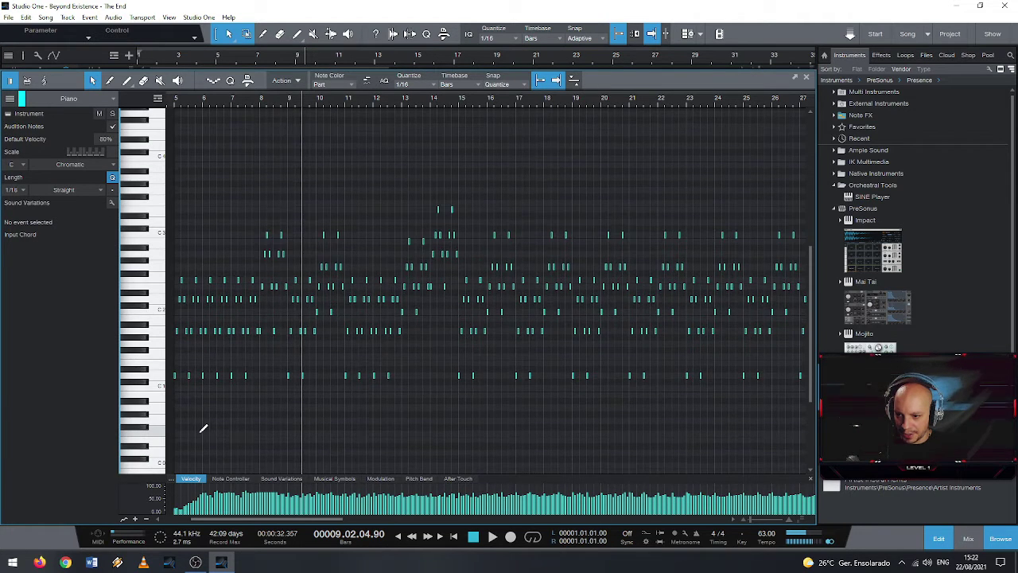
pyautogui.press('e')
pyautogui.press('e')
pyautogui.press('e')
pyautogui.moveTo(225, 518)
pyautogui.mouseDown()
pyautogui.moveTo(191, 517)
pyautogui.moveTo(207, 516)
pyautogui.mouseUp()
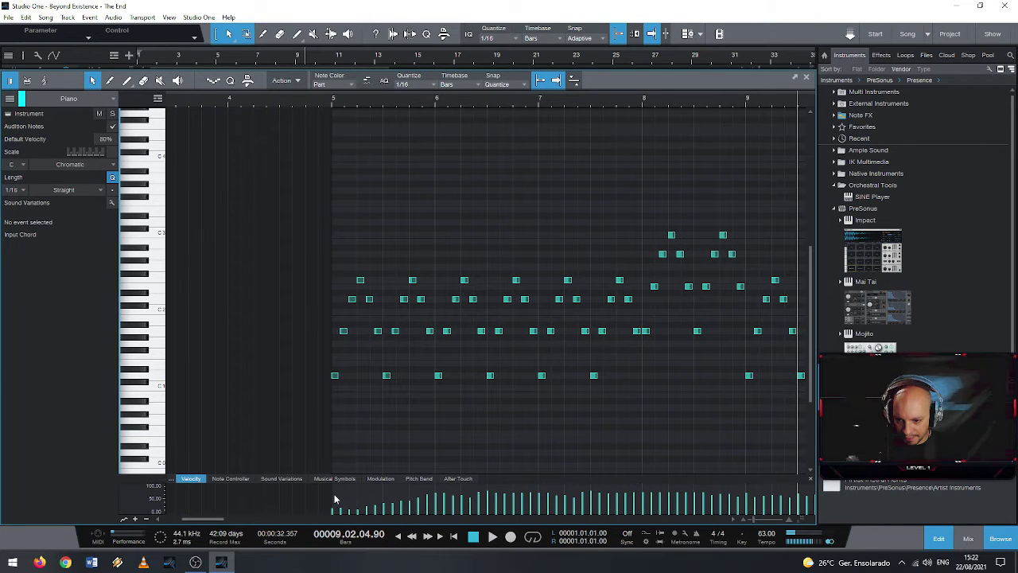
pyautogui.click(125, 83)
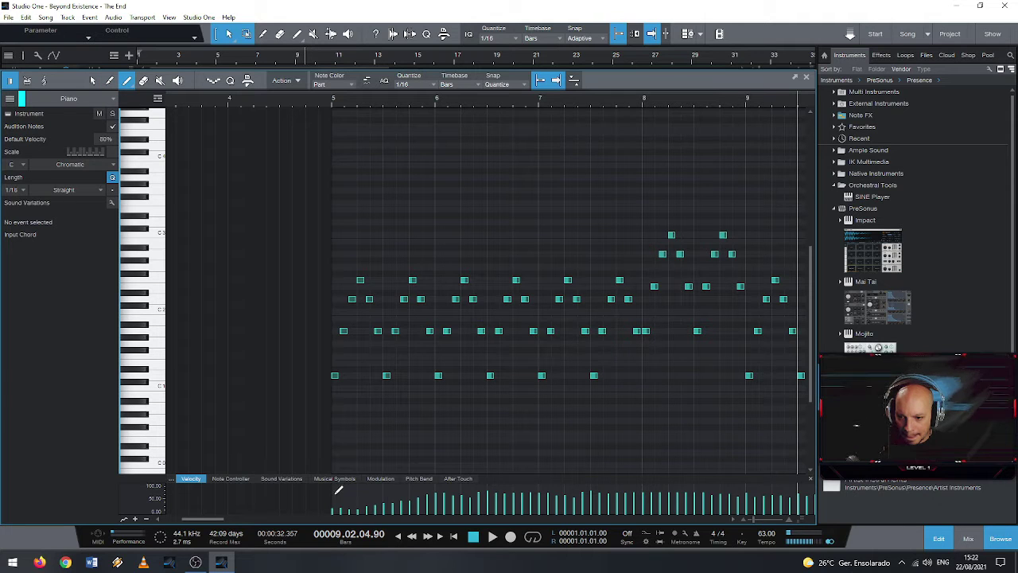
pyautogui.moveTo(338, 490); pyautogui.dragTo(443, 487)
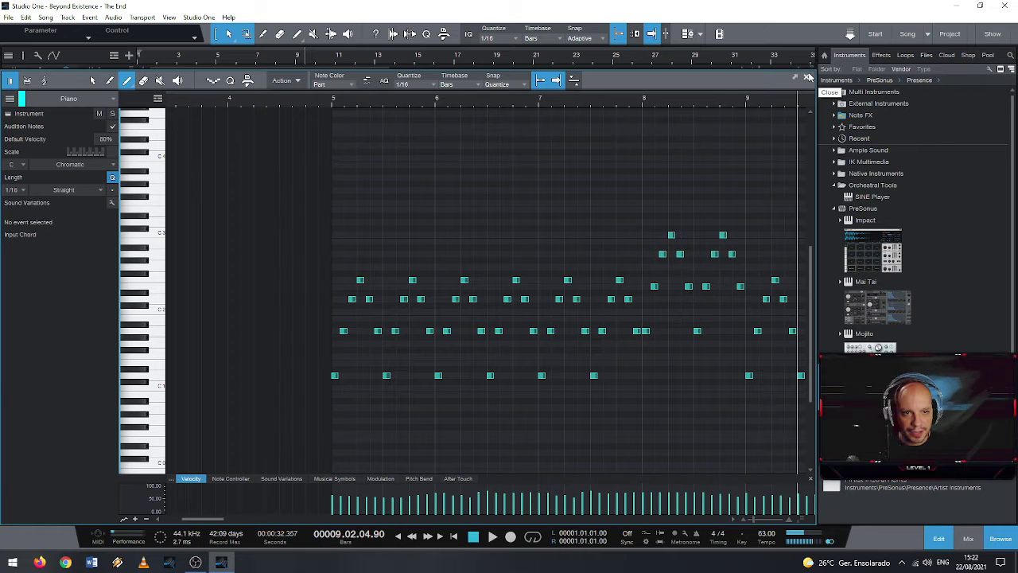
# Return to the arrangement with the Piano track disarmed and the browser hidden
pyautogui.click(808, 77)
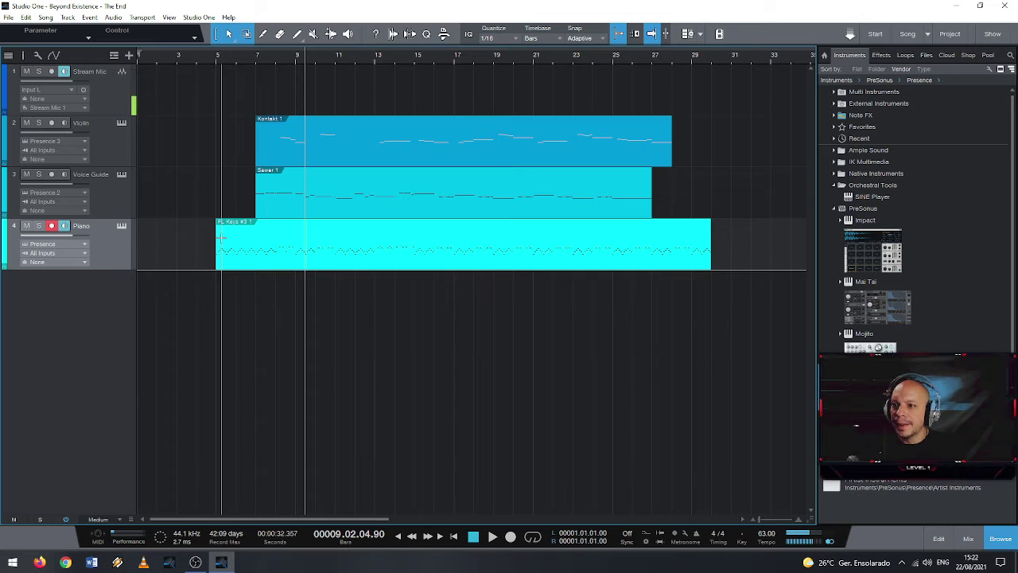
pyautogui.click(50, 226)
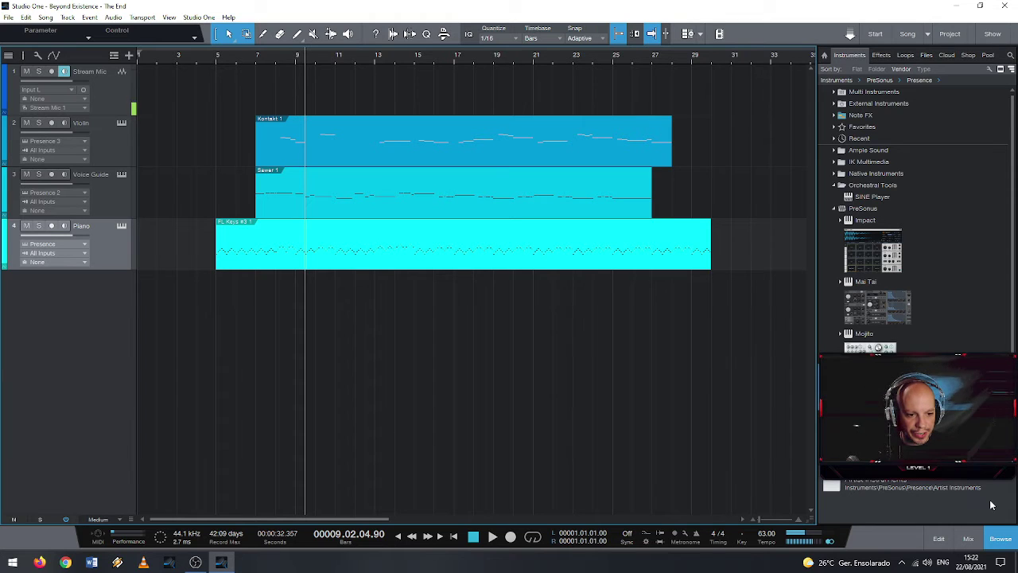
pyautogui.click(1000, 539)
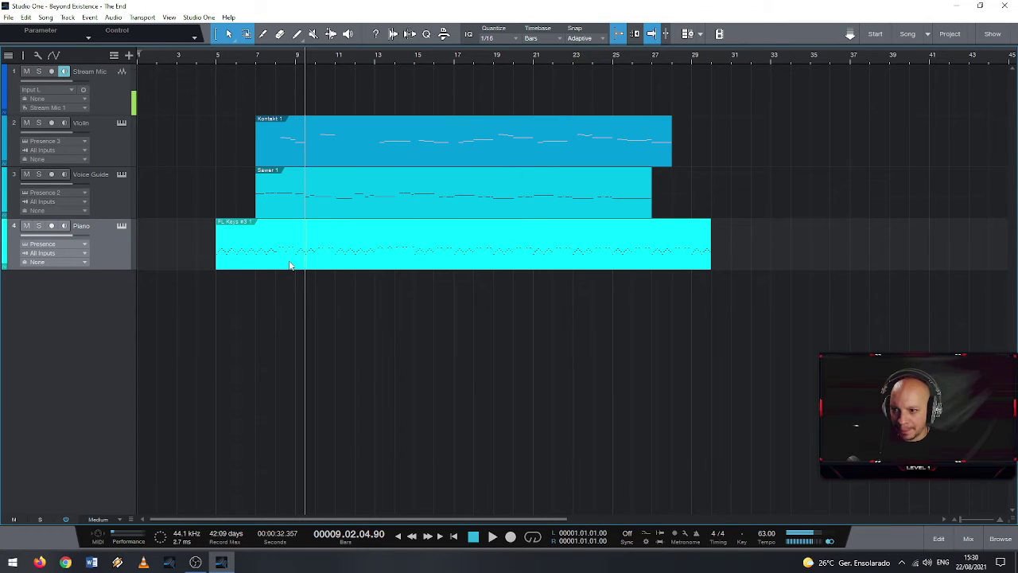
# Arm the Piano track and play the song from bar 5 with the mixer shown
pyautogui.click(54, 227)
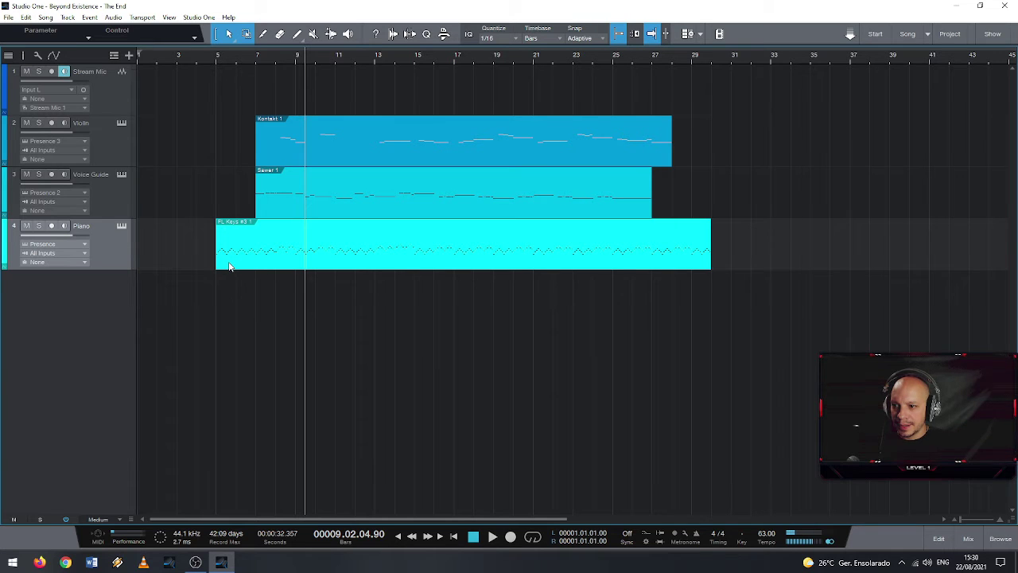
pyautogui.click(218, 59)
pyautogui.press('space')
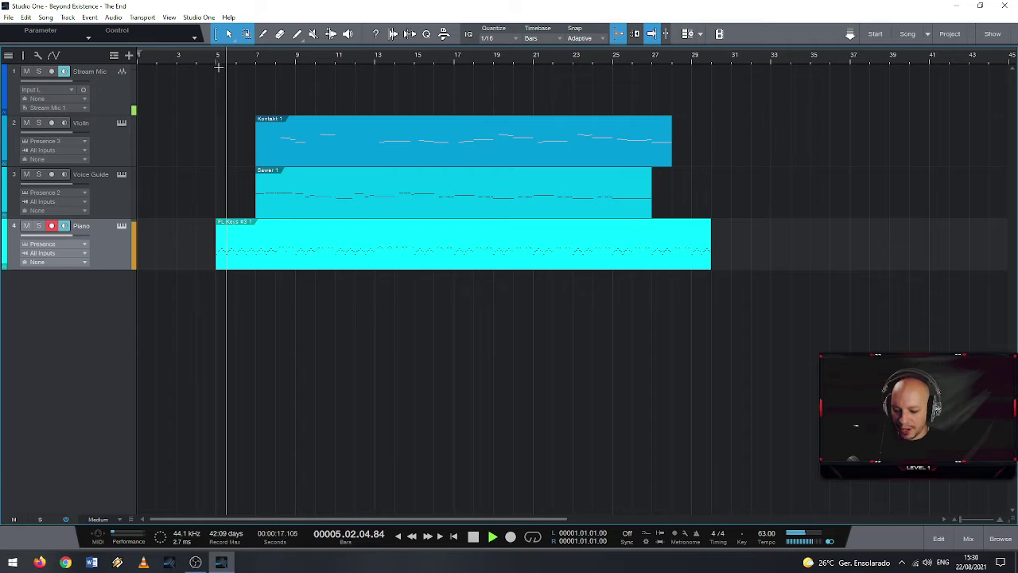
pyautogui.press('F3')
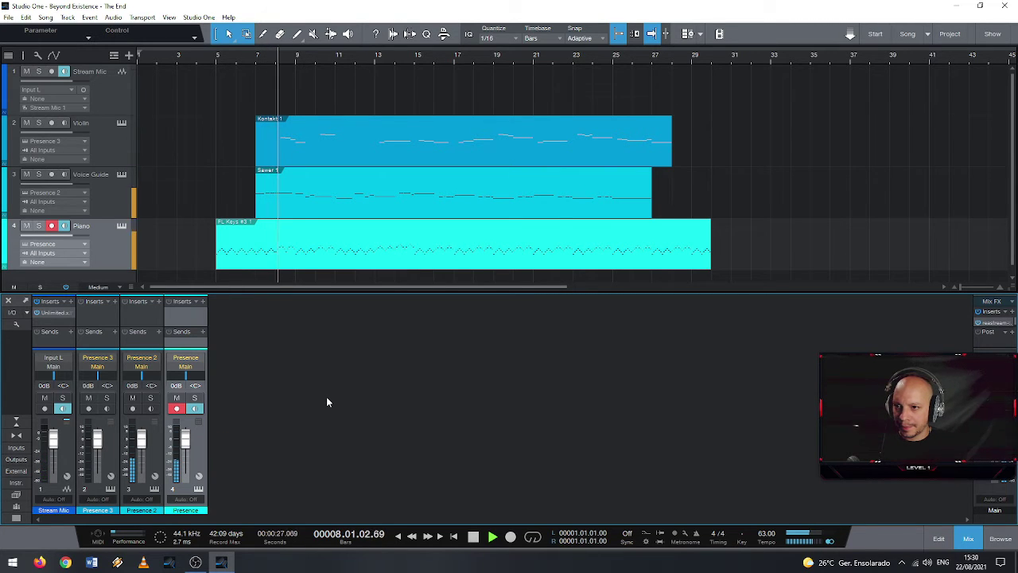
# Stop playback and open the piano part in the note editor
pyautogui.press('space')
pyautogui.doubleClick(298, 255)
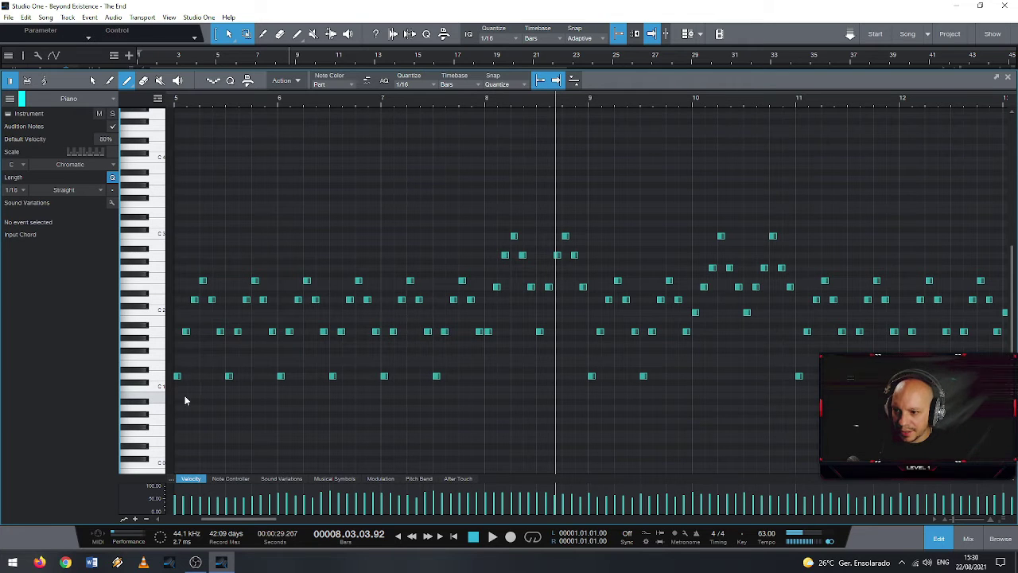
# Draw short notes at G#0 and A0 at the start of bar 5 in the piano part and erase them
pyautogui.moveTo(179, 399)
pyautogui.mouseDown()
pyautogui.moveTo(232, 353)
pyautogui.moveTo(316, 356)
pyautogui.mouseUp()
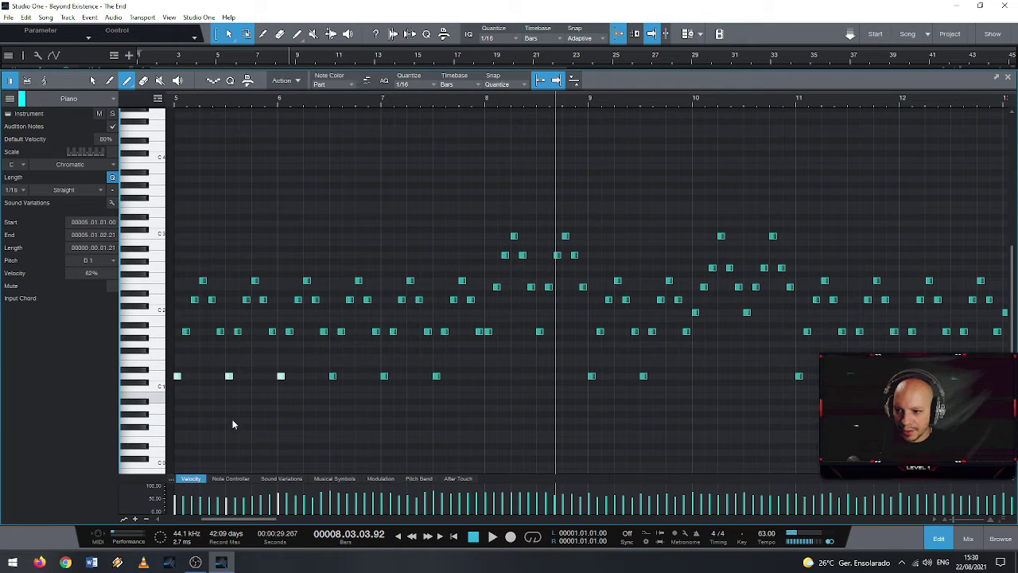
pyautogui.click(183, 411)
pyautogui.rightClick(181, 411)
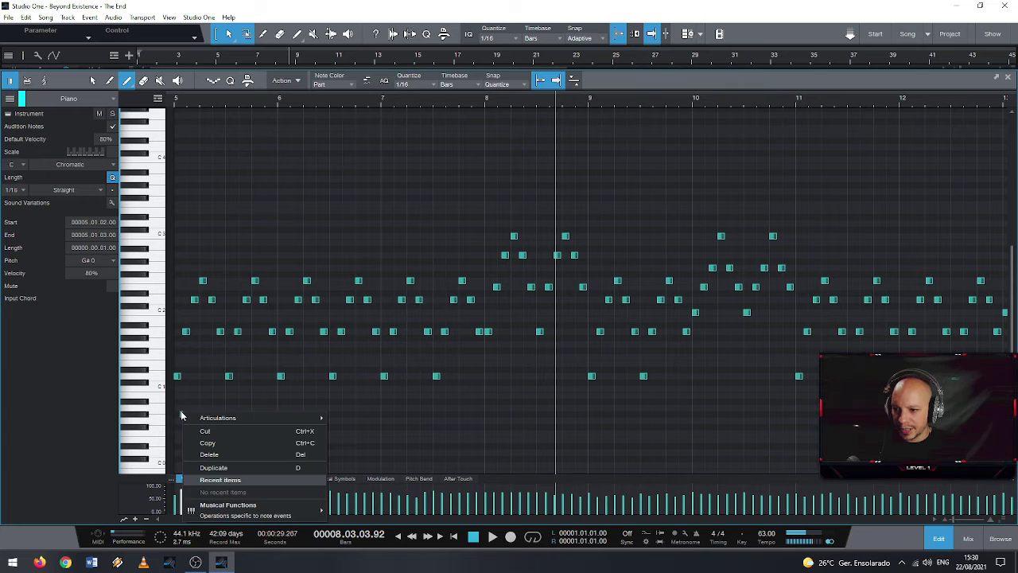
pyautogui.click(188, 410)
pyautogui.click(189, 408)
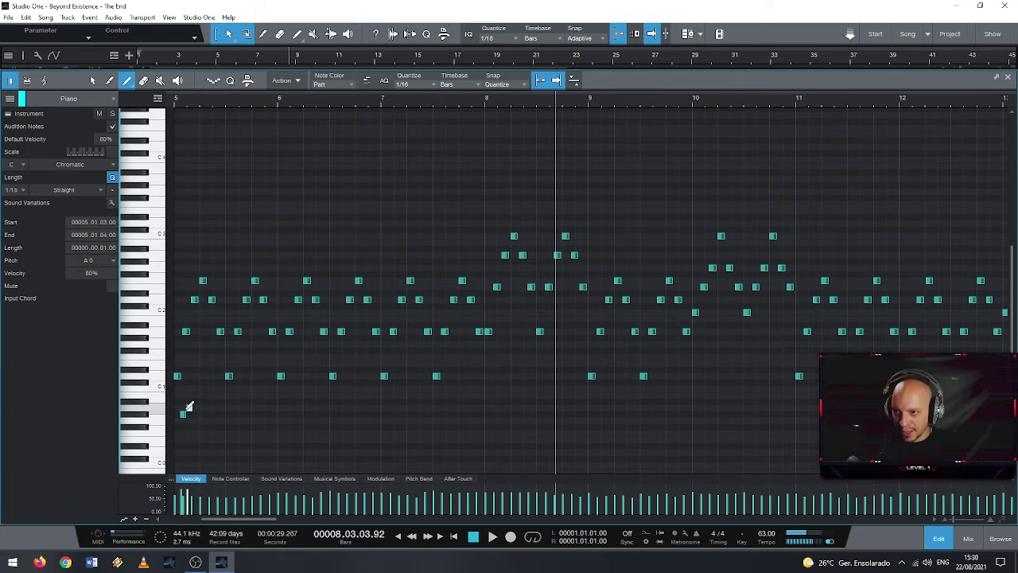
pyautogui.press('F2')
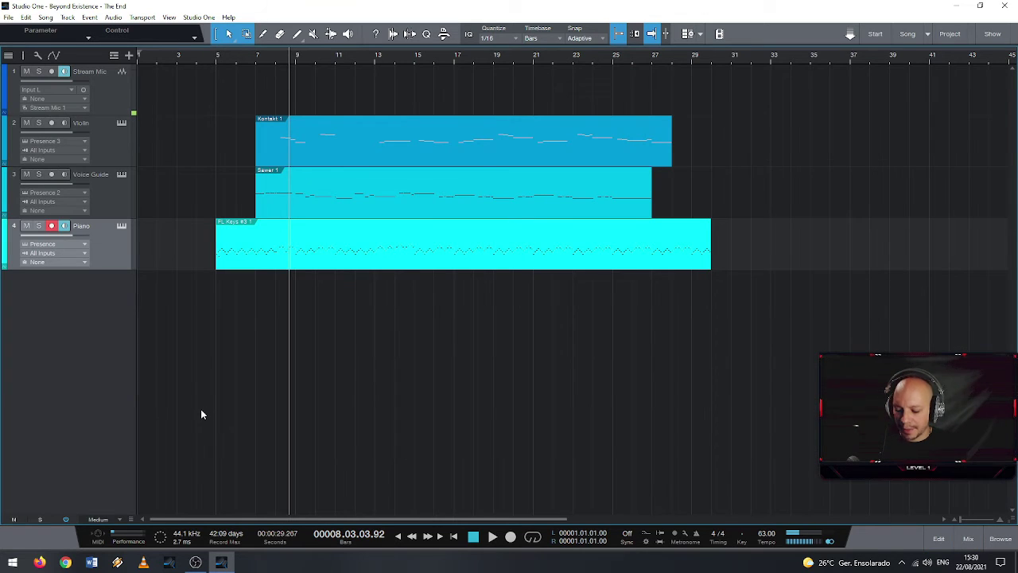
pyautogui.press('F2')
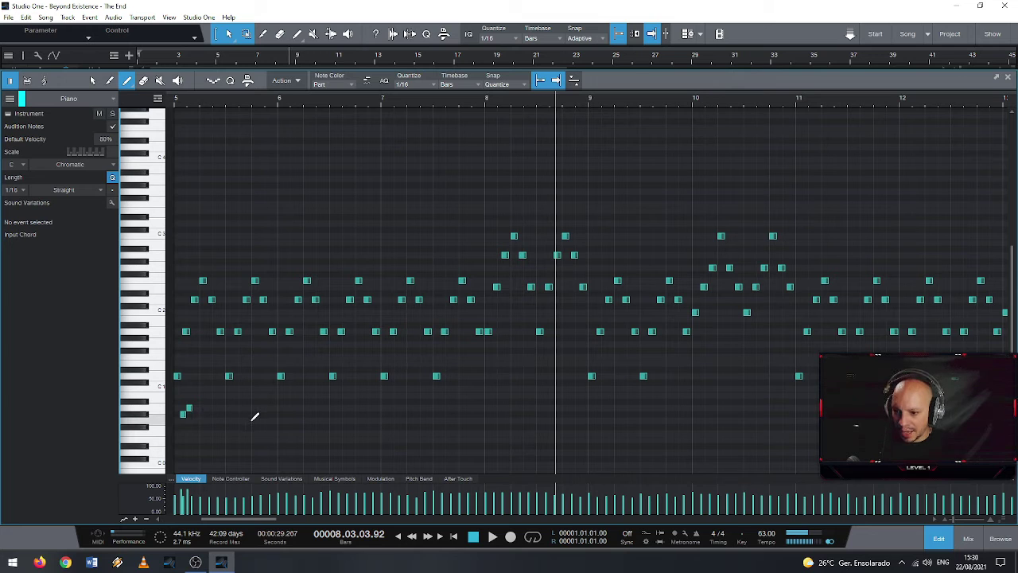
pyautogui.press('4')
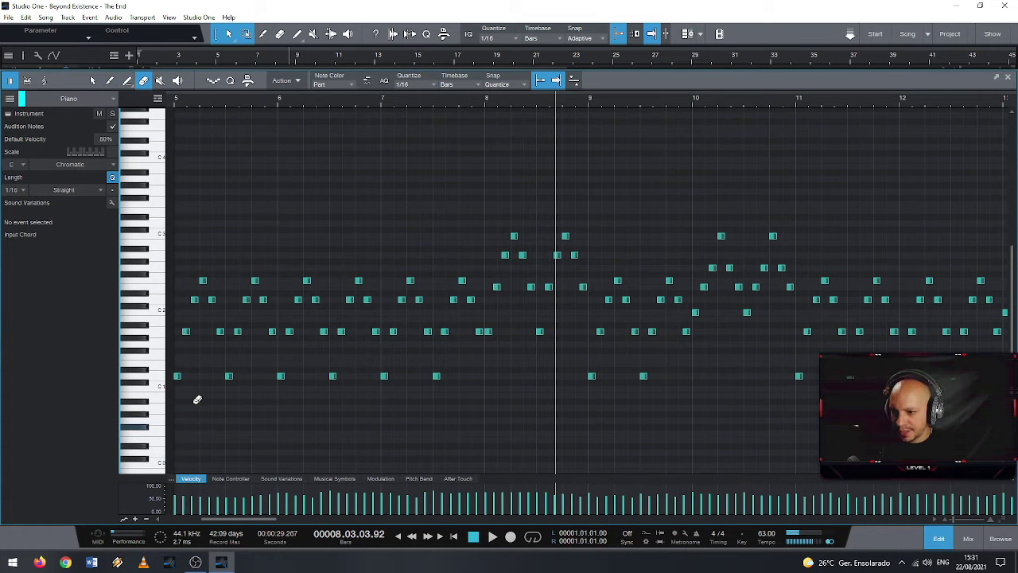
pyautogui.press('1')
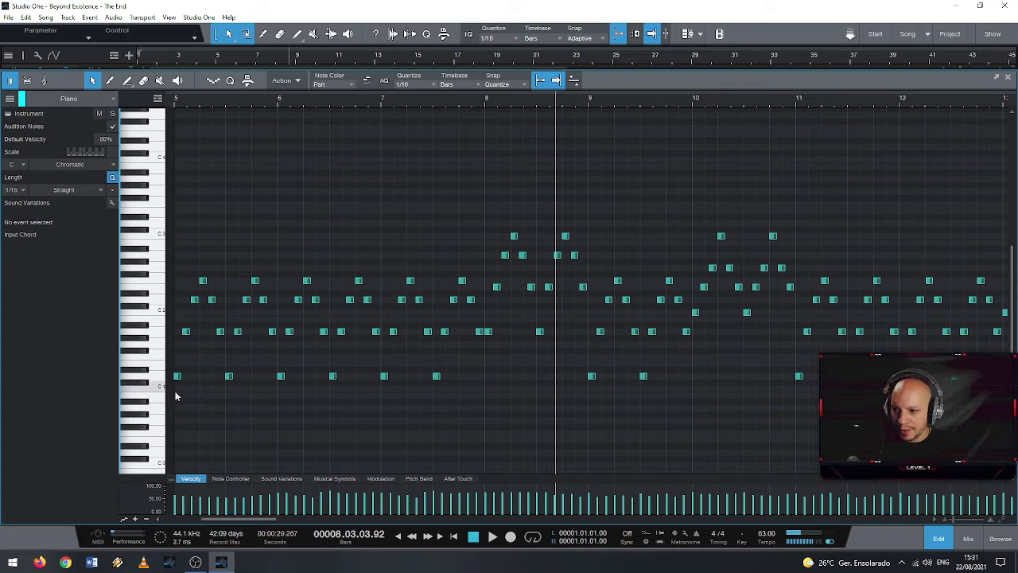
# Select all the D1 notes across the piano part and lengthen them to 00000.01.02.00
pyautogui.moveTo(179, 377); pyautogui.dragTo(1006, 379)
pyautogui.hotkey('shift', 'z')
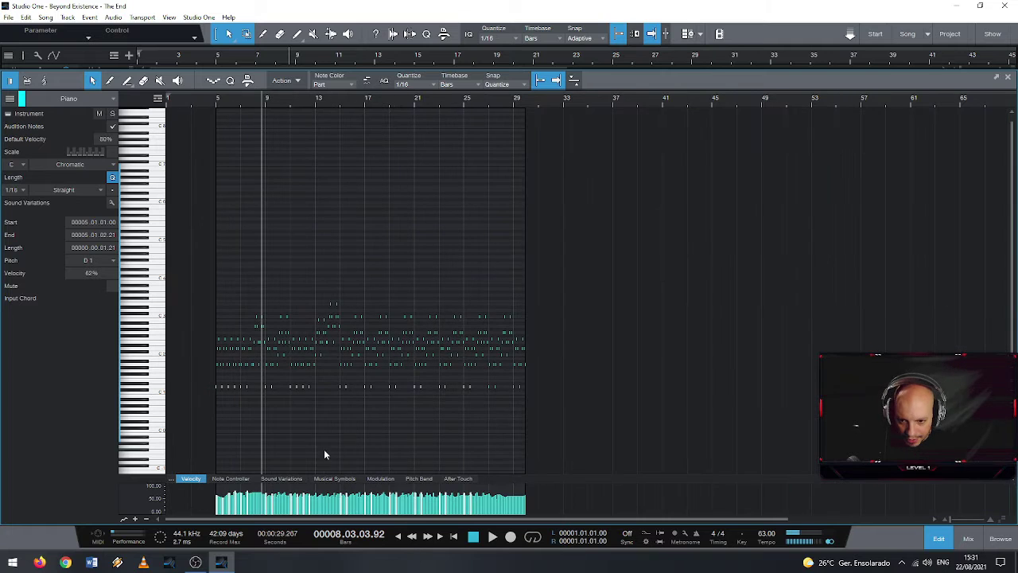
pyautogui.moveTo(536, 400); pyautogui.dragTo(179, 379)
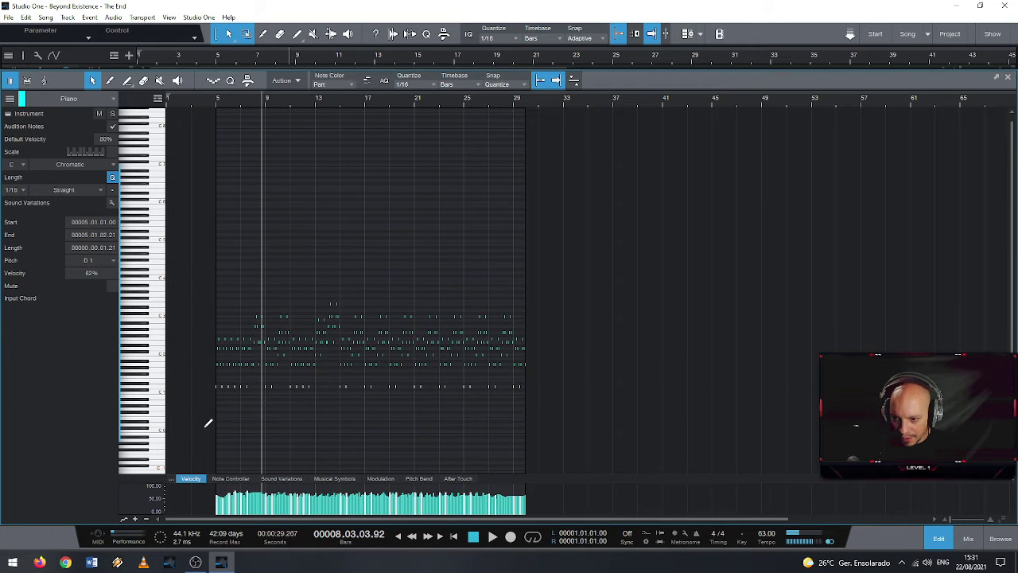
pyautogui.scroll(5, 239, 417)
pyautogui.scroll(3, 257, 411)
pyautogui.scroll(3, 244, 416)
pyautogui.scroll(2, 247, 373)
pyautogui.moveTo(253, 309); pyautogui.dragTo(290, 306)
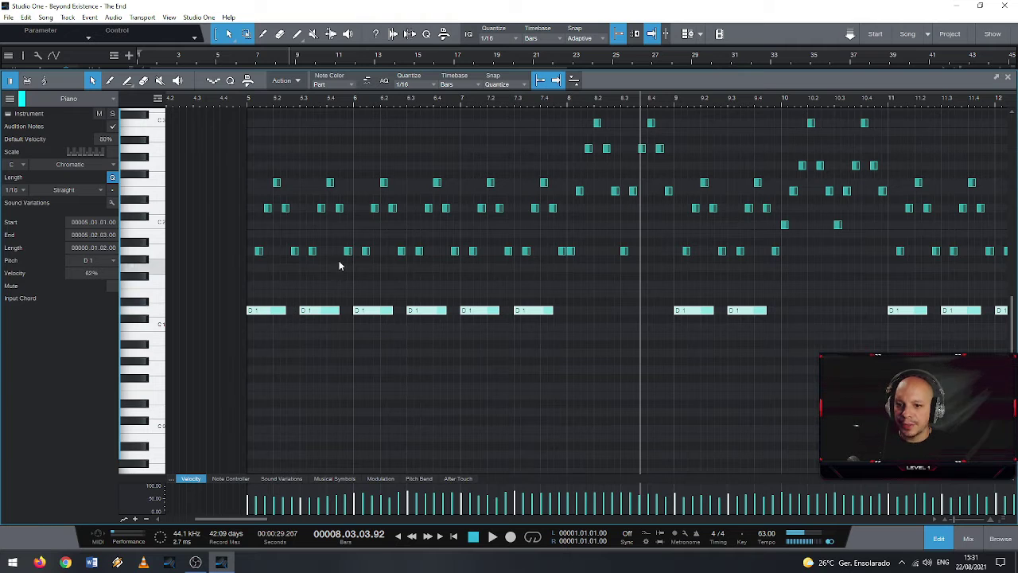
# Listen from bar 5 with the D1 notes shortened to 00000.01.00.00, and shorten them further to 00000.00.01.00
pyautogui.click(251, 101)
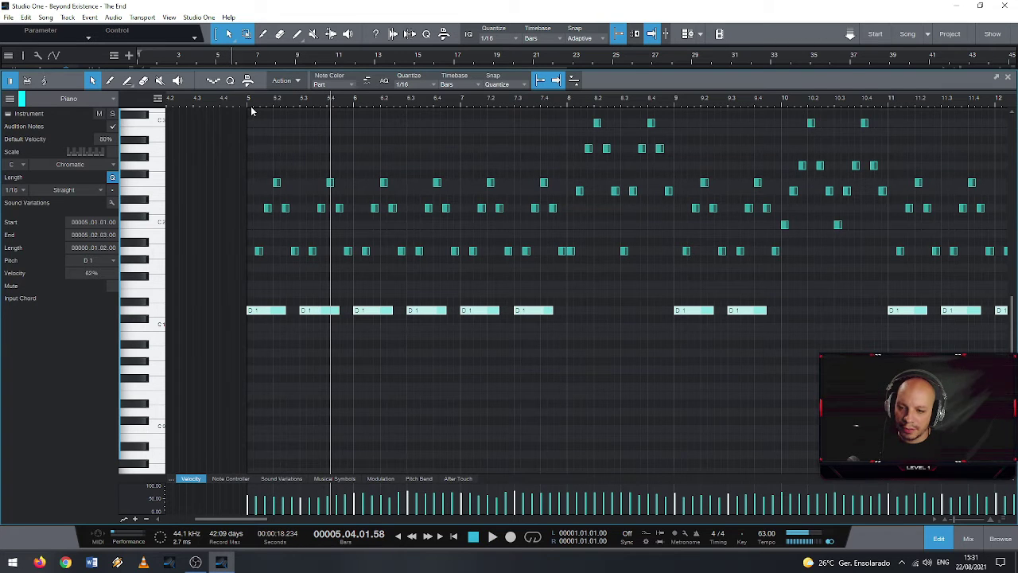
pyautogui.moveTo(283, 310); pyautogui.dragTo(271, 312)
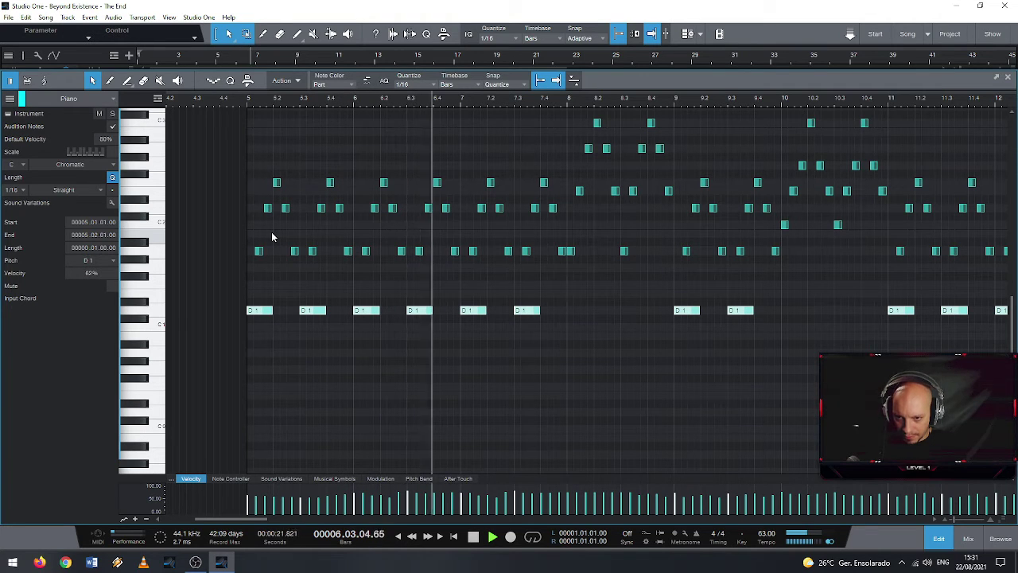
pyautogui.moveTo(273, 312); pyautogui.dragTo(253, 311)
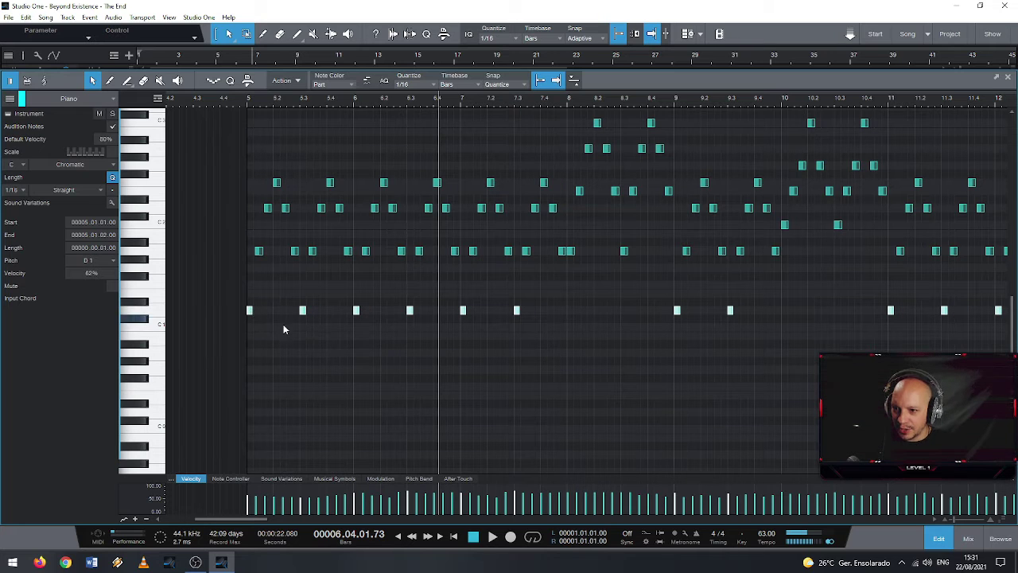
# Try a song tempo of 62 and lower it further to 60
pyautogui.scroll(5, 258, 333)
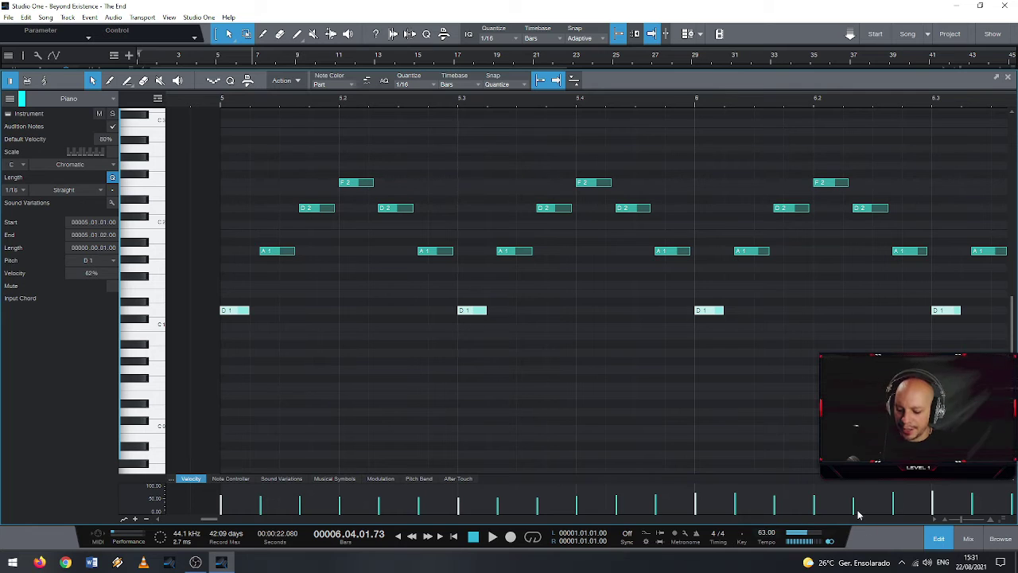
pyautogui.press('Return')
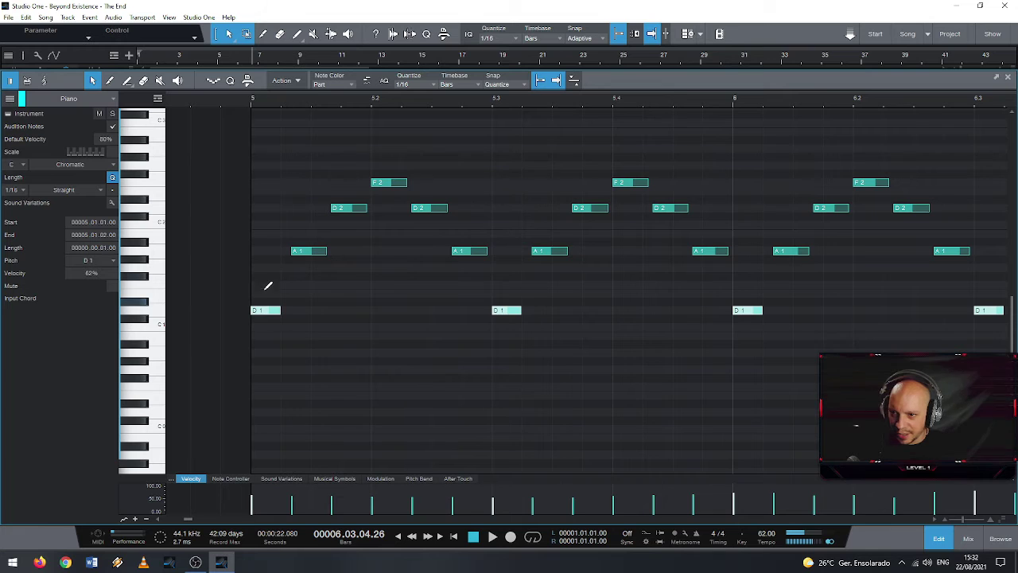
pyautogui.scroll(-2, 268, 268)
pyautogui.scroll(-2, 265, 268)
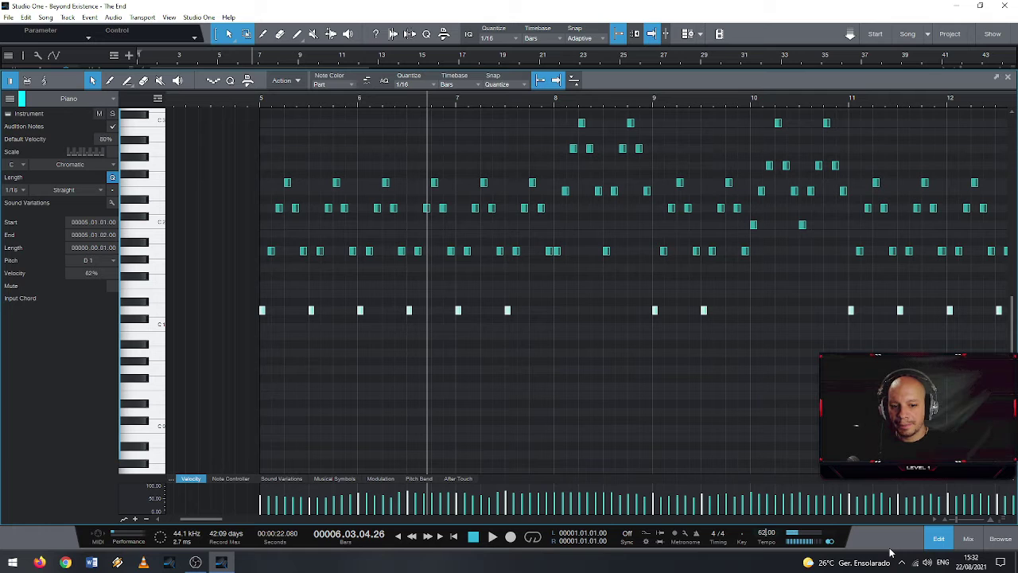
pyautogui.scroll(-2, 765, 532)
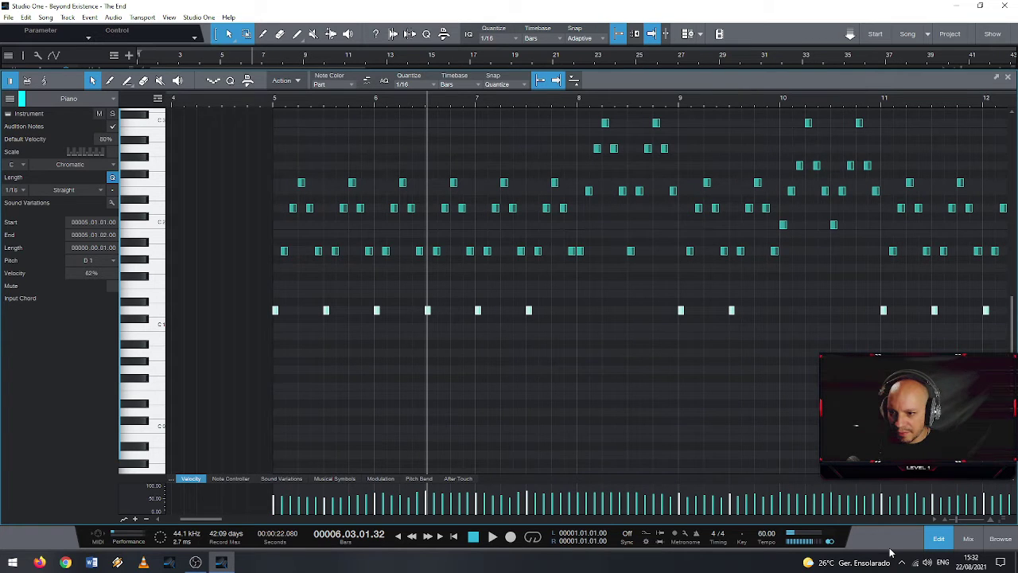
# Play the piano part in the note editor to check it at the new tempo
pyautogui.scroll(6, 311, 405)
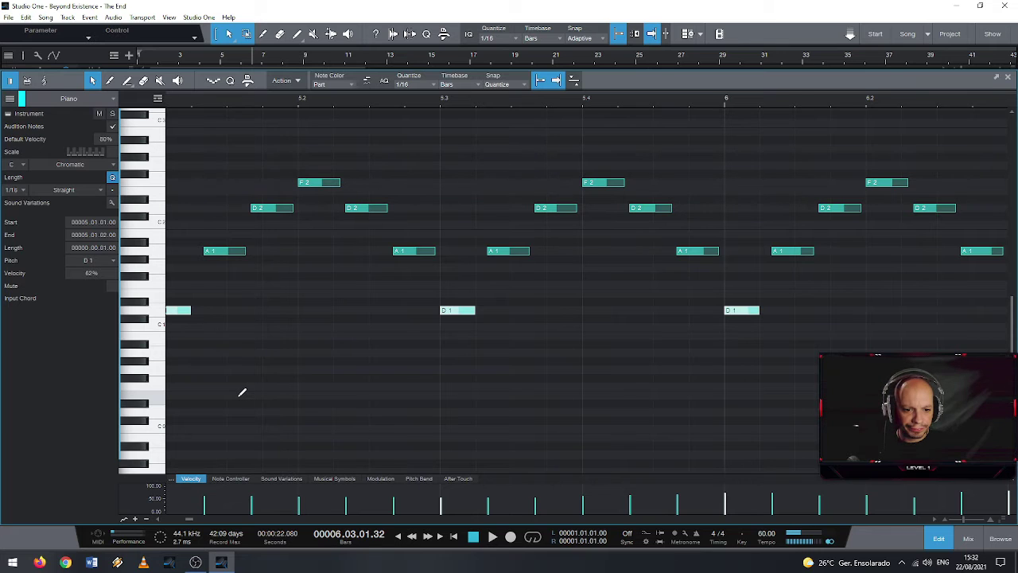
pyautogui.scroll(-1, 241, 392)
pyautogui.press('space')
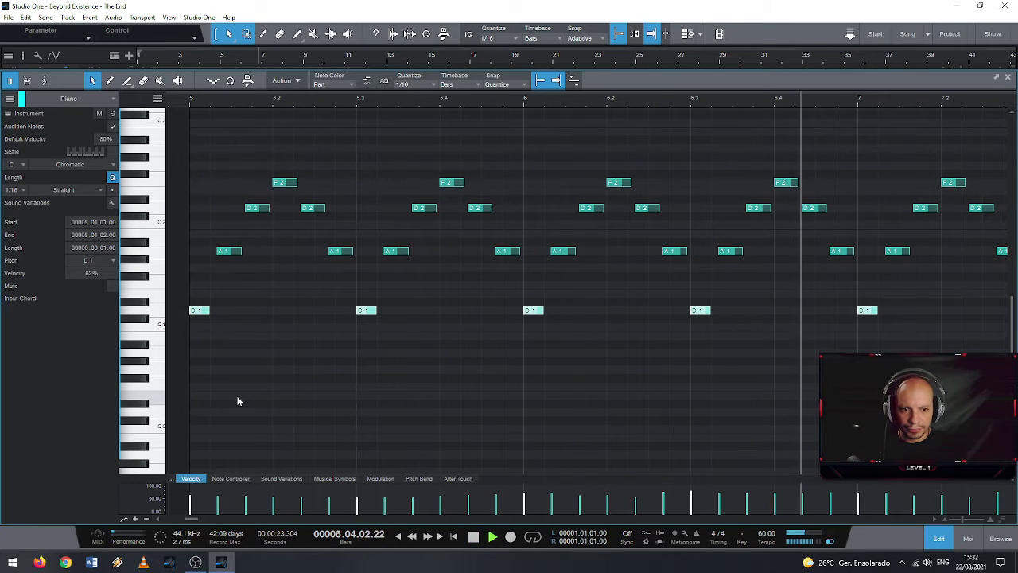
# Select every note in the piano part and set the note editor's quantize value to 1/32
pyautogui.press('space')
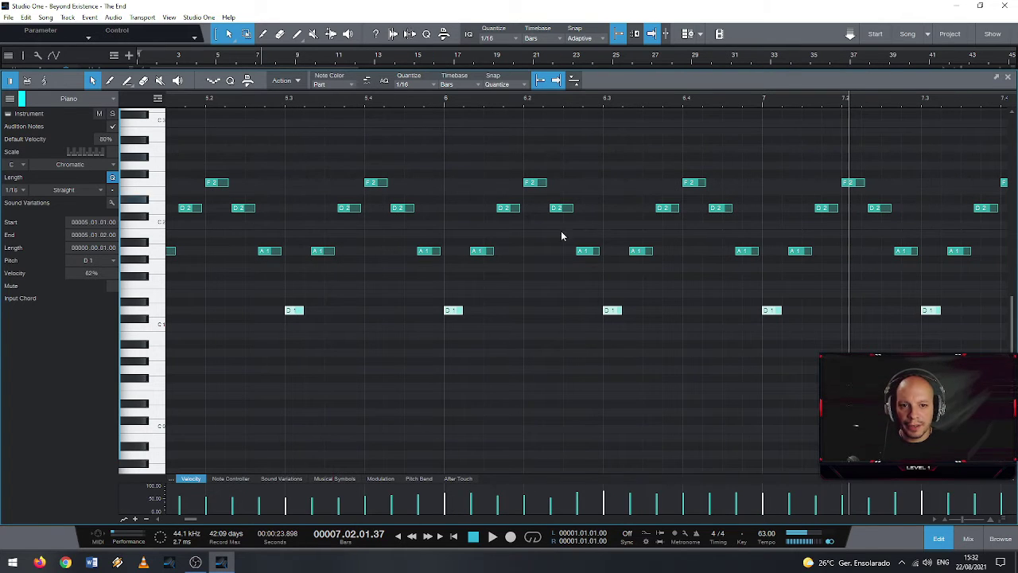
pyautogui.scroll(-6, 374, 315)
pyautogui.moveTo(779, 331); pyautogui.dragTo(179, 97)
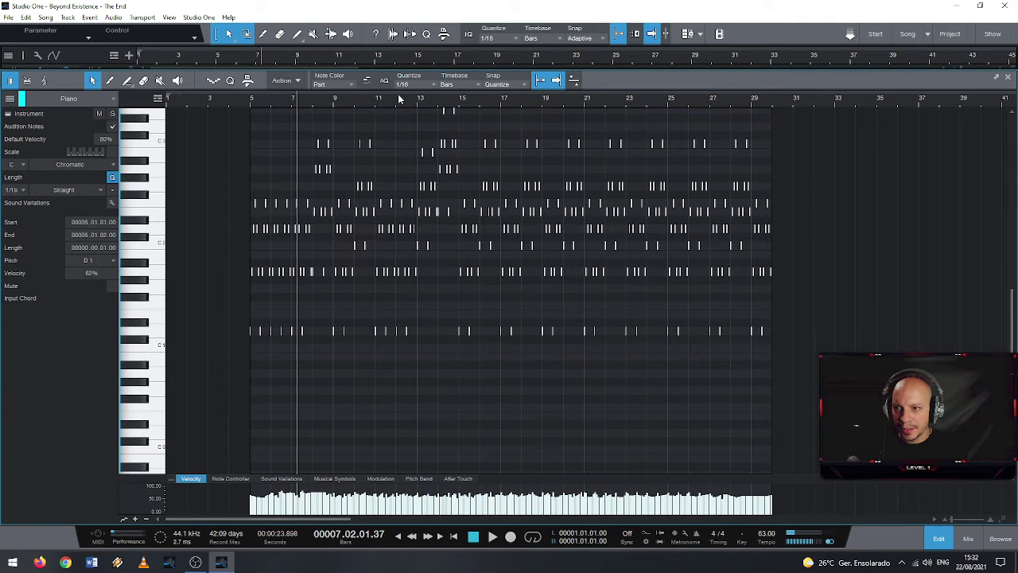
pyautogui.scroll(2, 371, 106)
pyautogui.scroll(2, 358, 119)
pyautogui.scroll(2, 350, 123)
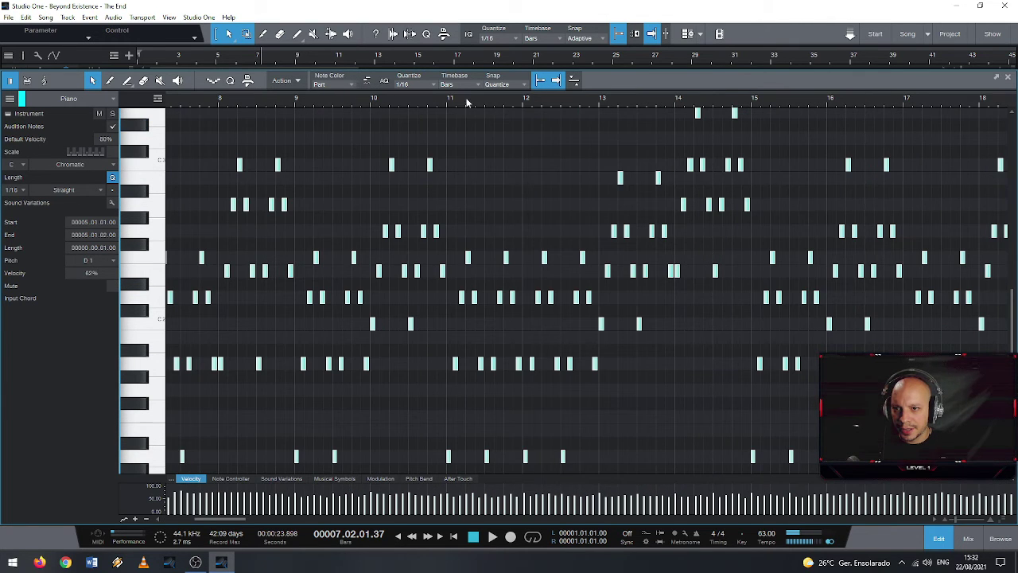
pyautogui.click(434, 85)
pyautogui.click(541, 100)
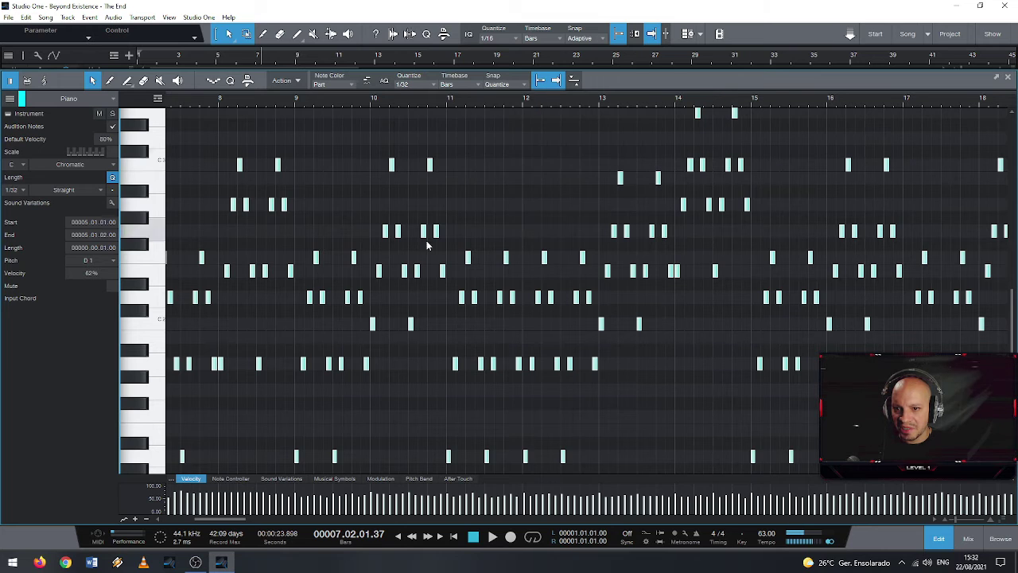
# Inspect the piano notes against the 1/32 grid and display the quantize settings
pyautogui.scroll(4, 445, 251)
pyautogui.scroll(2, 469, 249)
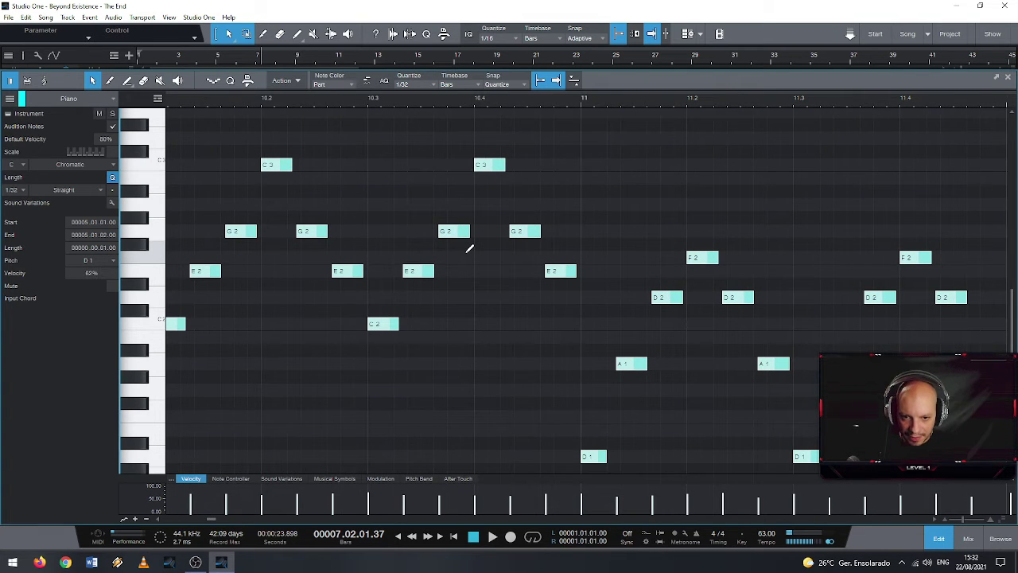
pyautogui.scroll(-5, 469, 248)
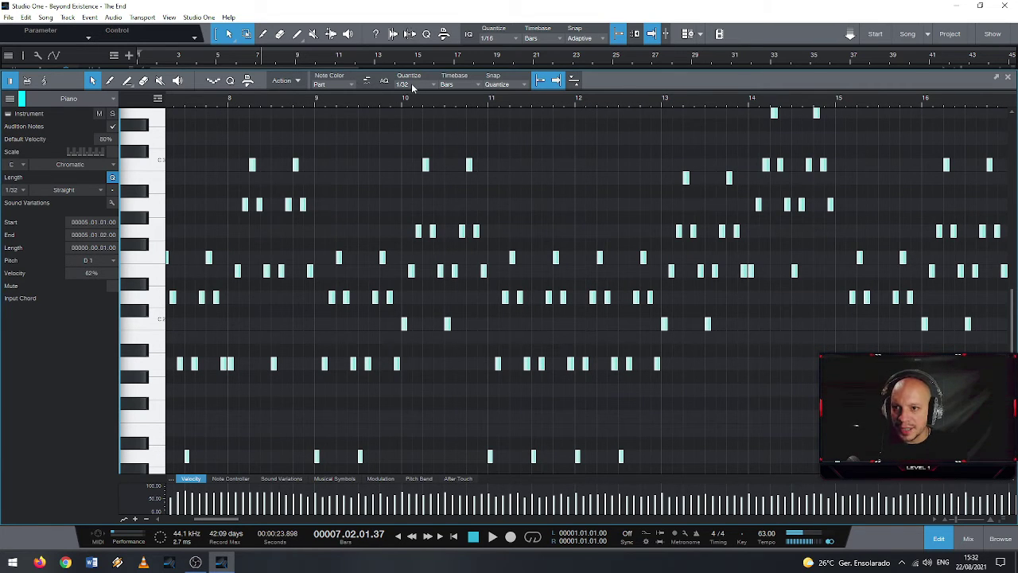
pyautogui.click(230, 81)
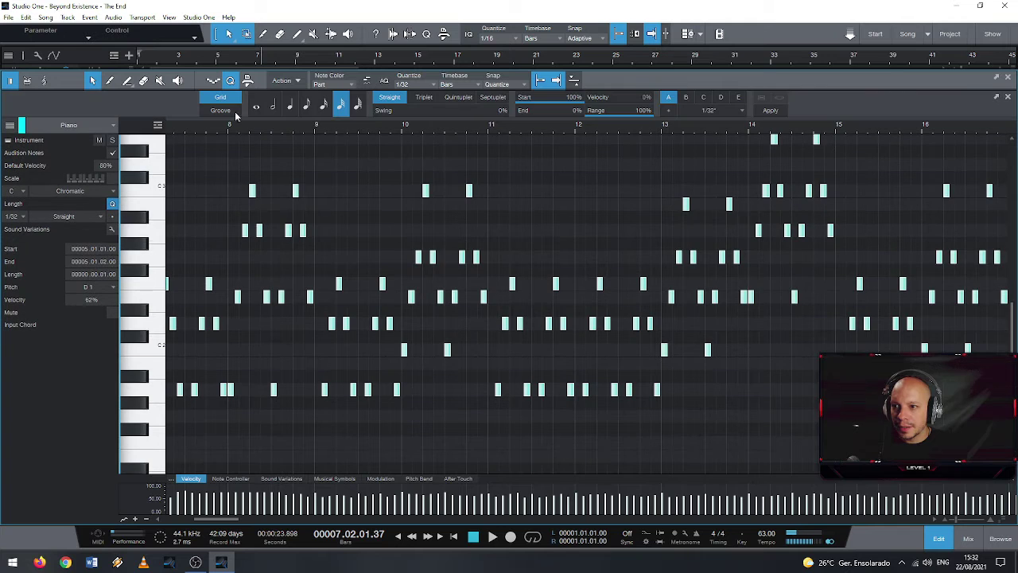
pyautogui.scroll(-2, 253, 279)
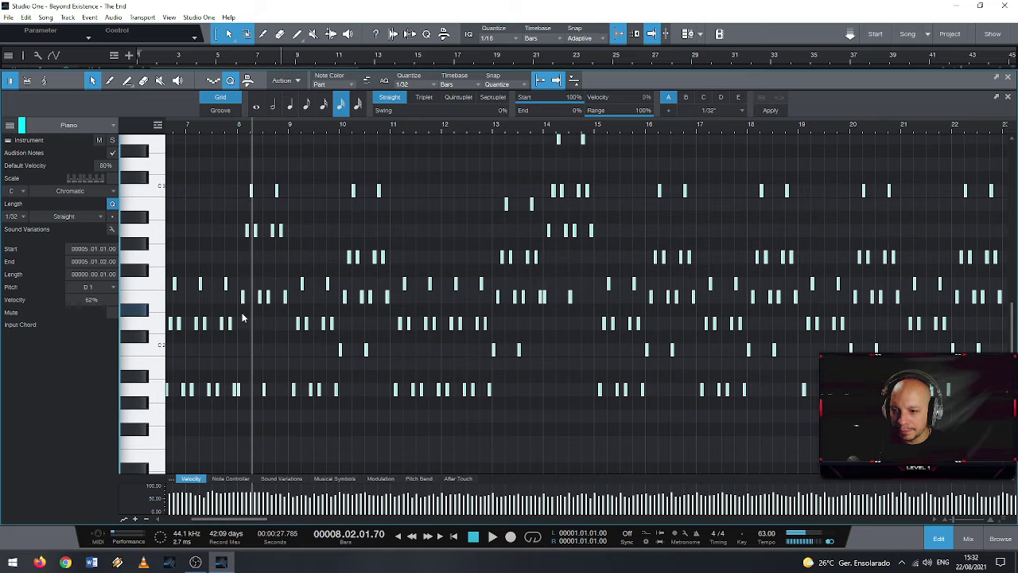
pyautogui.scroll(8, 233, 311)
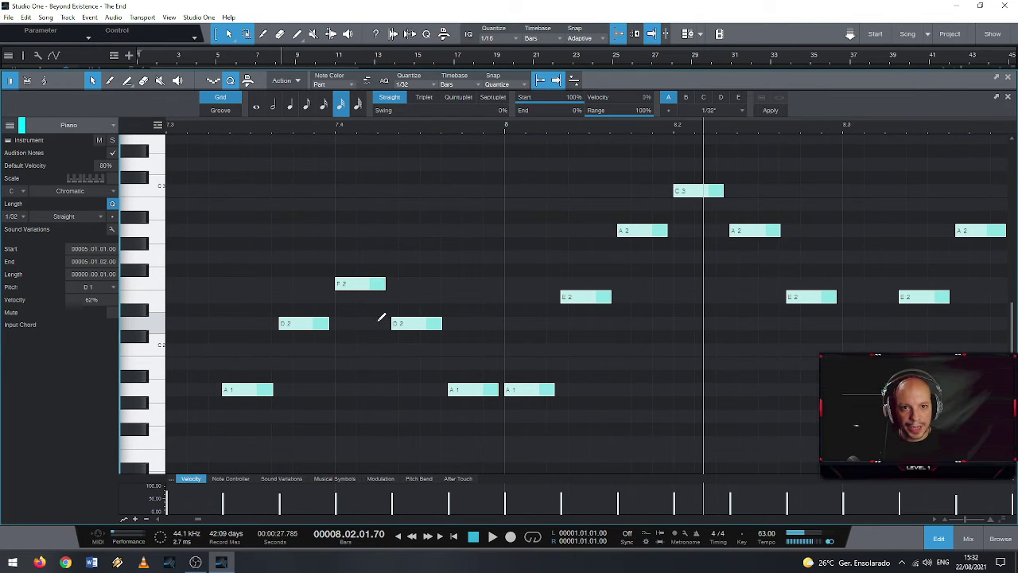
pyautogui.scroll(-5, 381, 318)
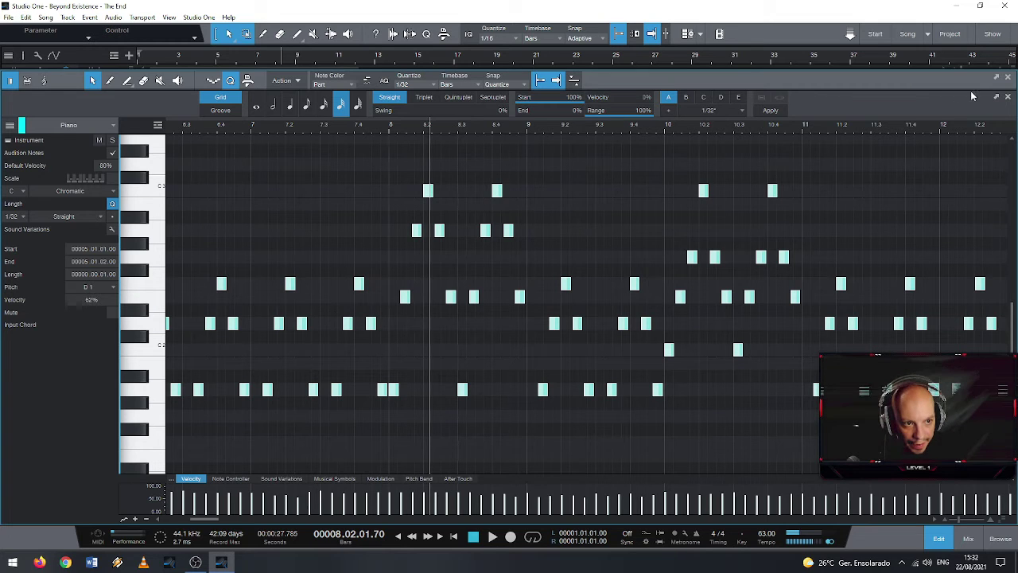
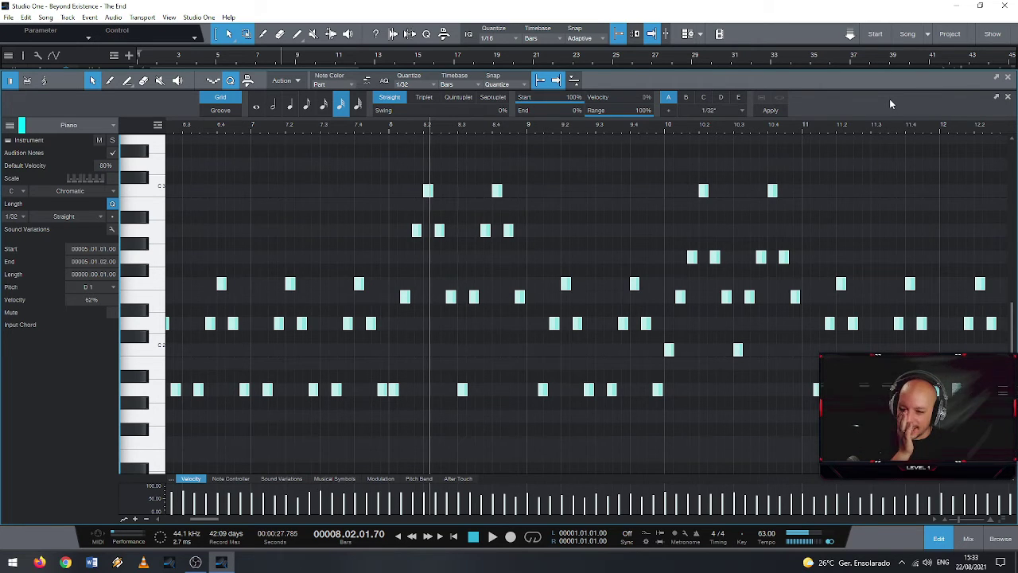
# Close the note editor and place the playback position at bar 8 in the arrangement
pyautogui.click(1008, 80)
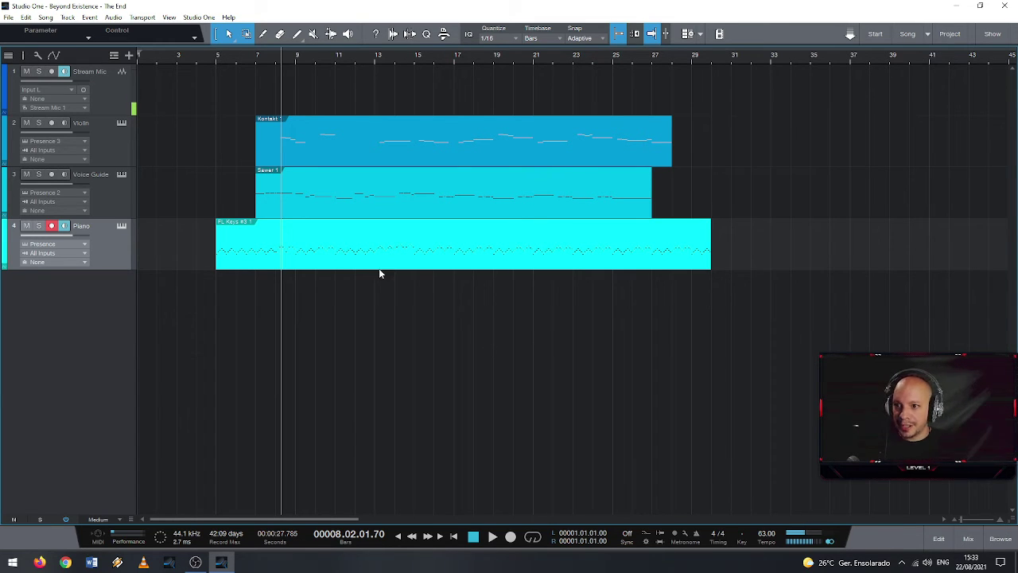
pyautogui.scroll(2, 334, 268)
pyautogui.scroll(3, 144, 342)
pyautogui.scroll(2, 238, 336)
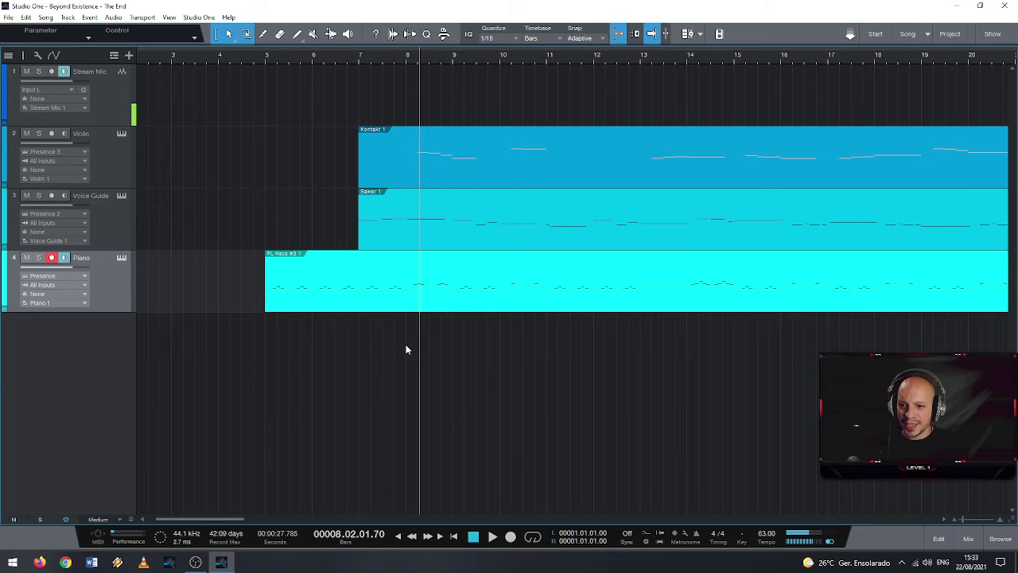
pyautogui.click(407, 56)
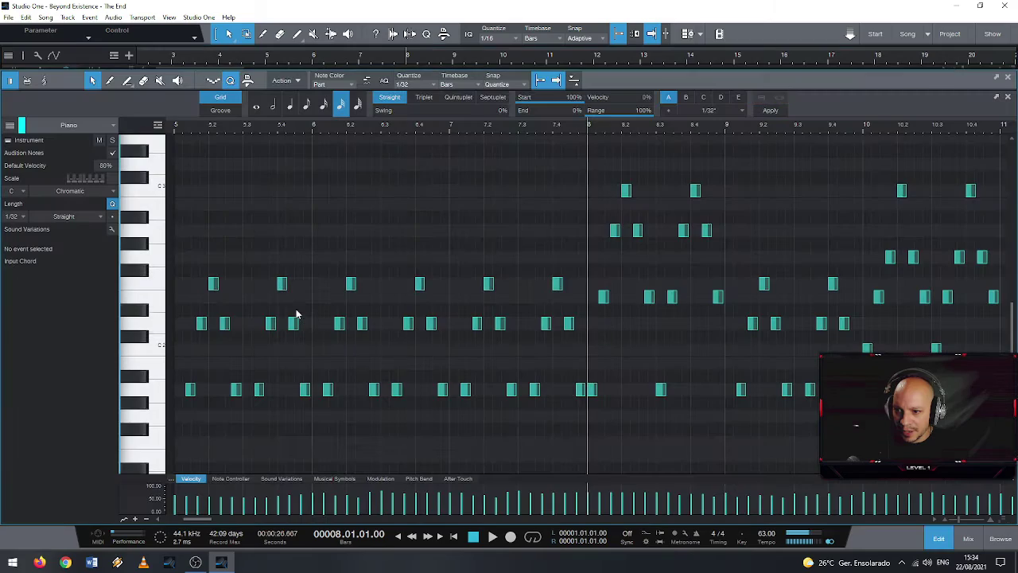
# Duplicate all the D1 notes of the piano part and transpose the copies down one octave to D0
pyautogui.doubleClick(298, 308)
pyautogui.scroll(-2, 309, 334)
pyautogui.scroll(5, 238, 358)
pyautogui.scroll(-3, 200, 386)
pyautogui.scroll(-3, 195, 391)
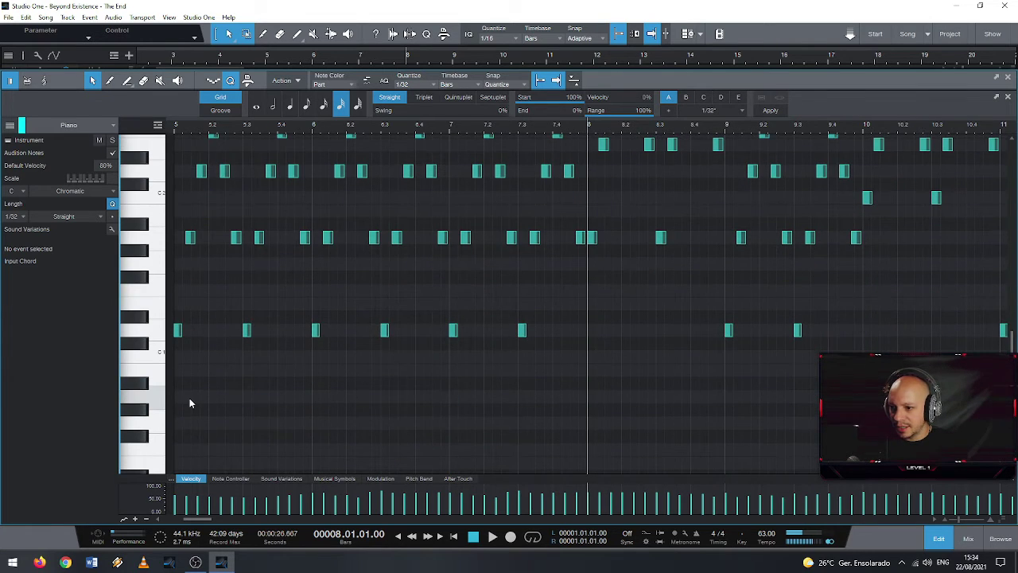
pyautogui.scroll(-2, 212, 361)
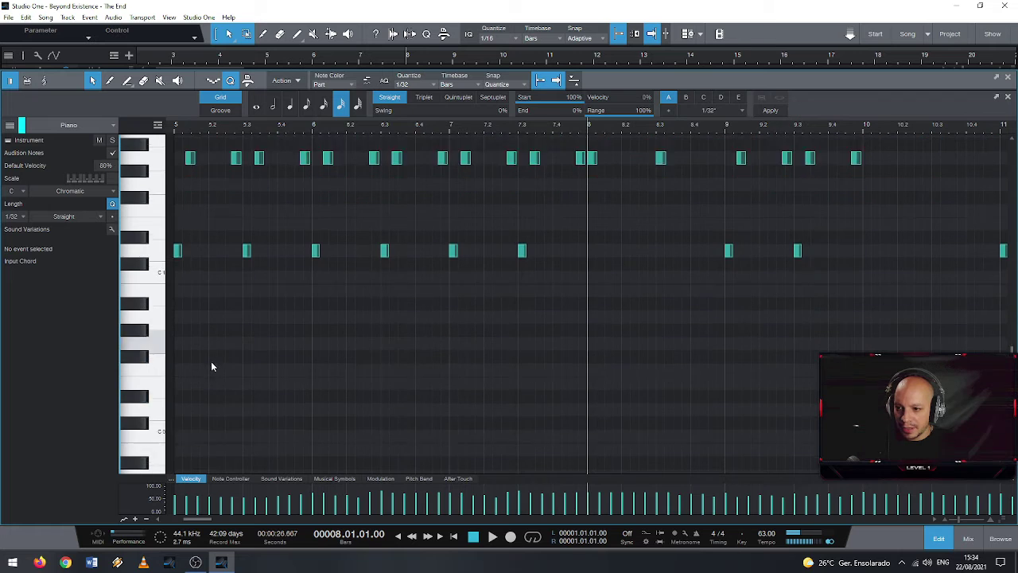
pyautogui.scroll(-6, 761, 353)
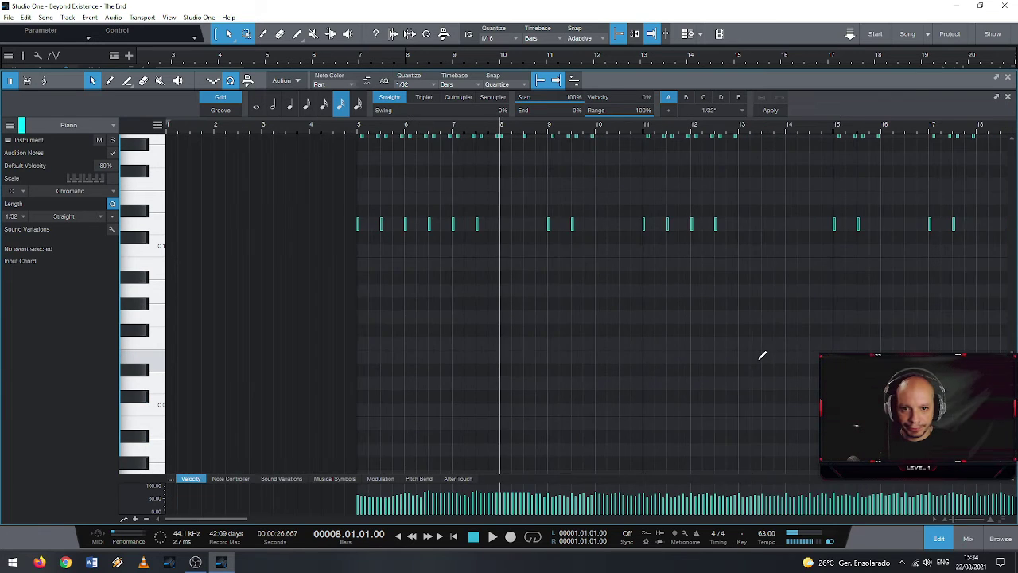
pyautogui.moveTo(648, 242); pyautogui.dragTo(178, 201)
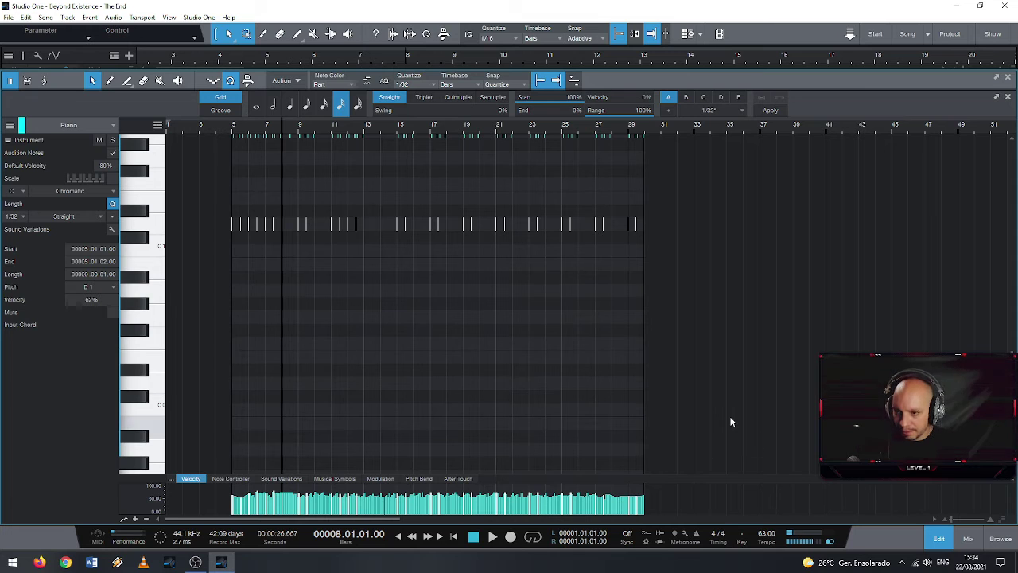
pyautogui.press('d')
pyautogui.scroll(1, 660, 215)
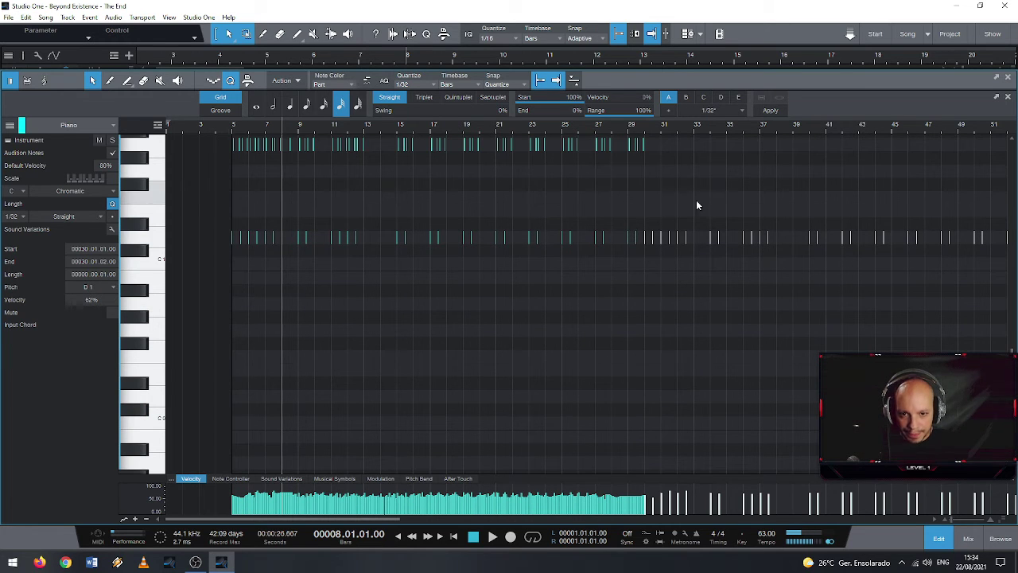
pyautogui.hotkey('shift', 'Down')
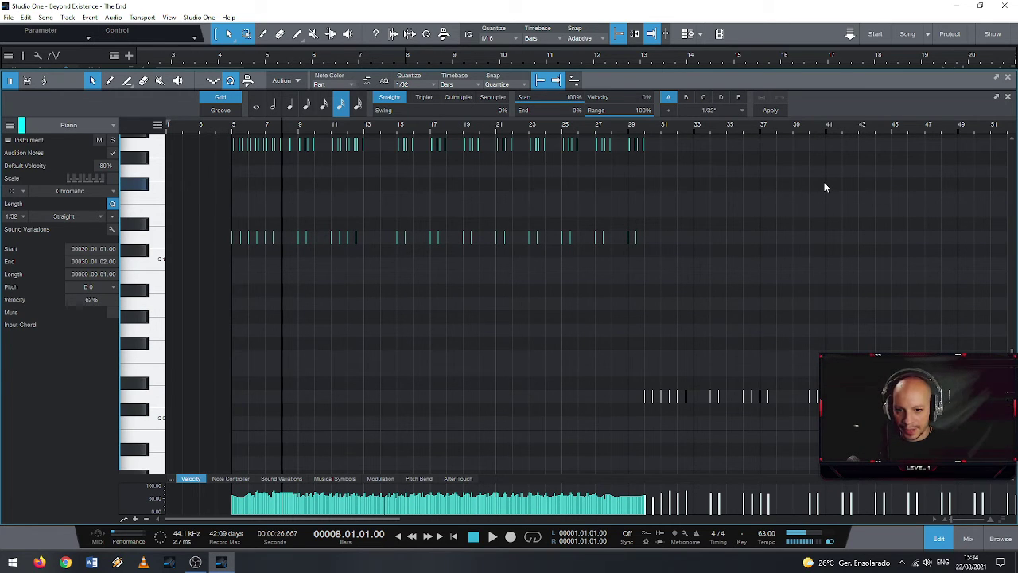
# Move the duplicated bass notes from bar 30 back to bar 5, placing the first one on A -1
pyautogui.scroll(5, 825, 187)
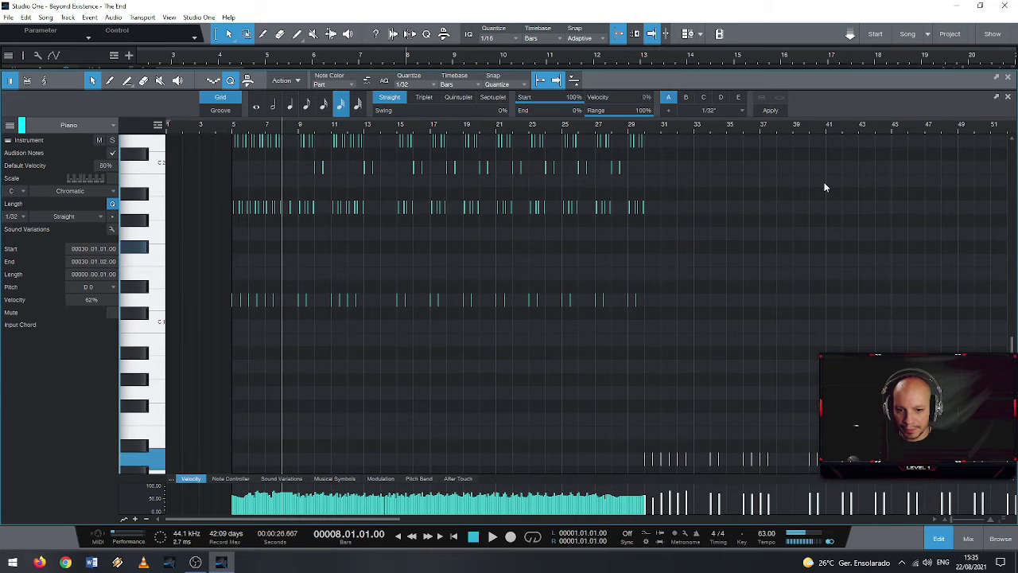
pyautogui.scroll(-6, 583, 321)
pyautogui.moveTo(625, 319); pyautogui.dragTo(1007, 439)
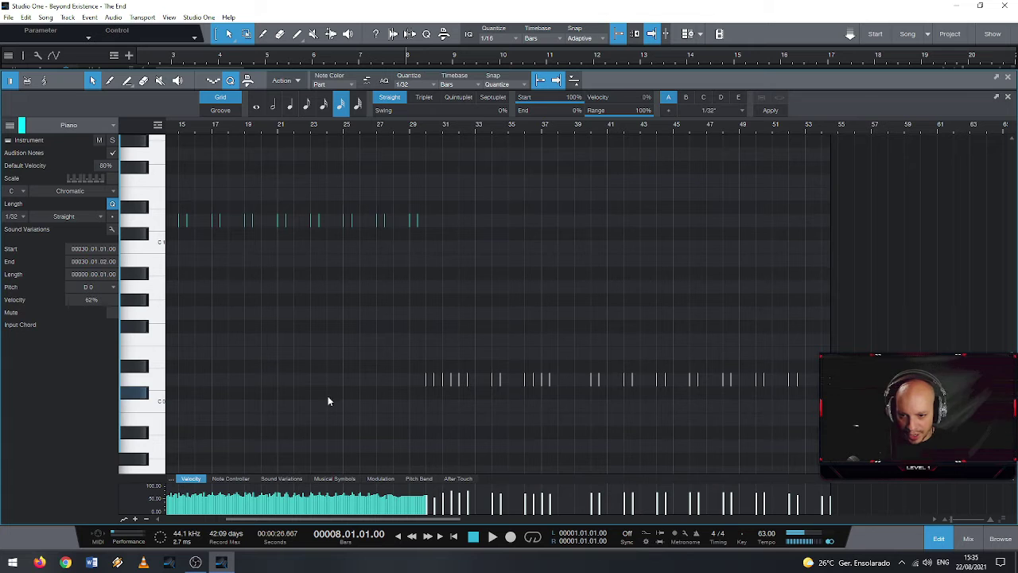
pyautogui.press('e')
pyautogui.press('e')
pyautogui.press('e')
pyautogui.scroll(2, 497, 389)
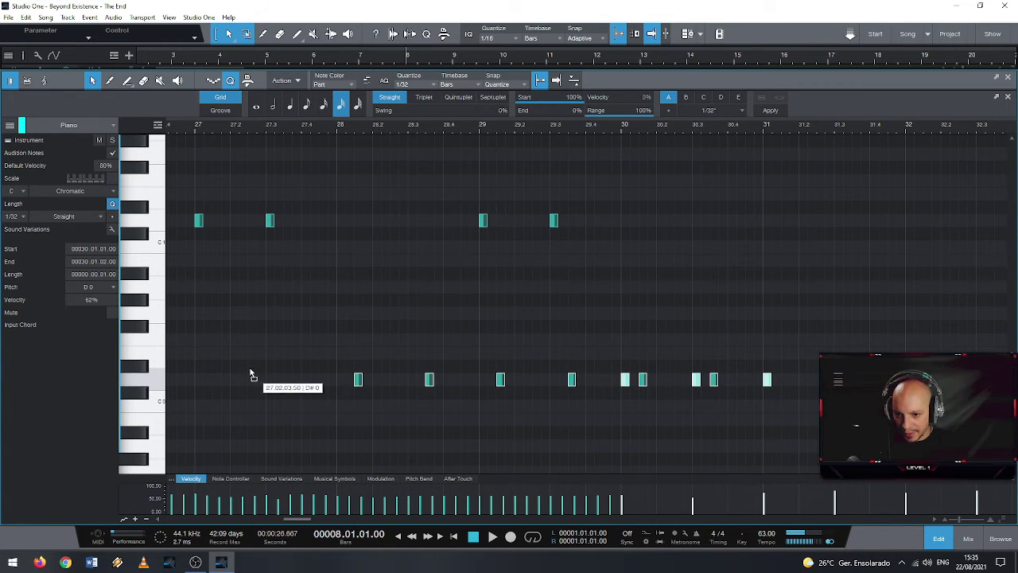
pyautogui.hscroll(-2, 144, 382)
pyautogui.hscroll(-4, 3, 383)
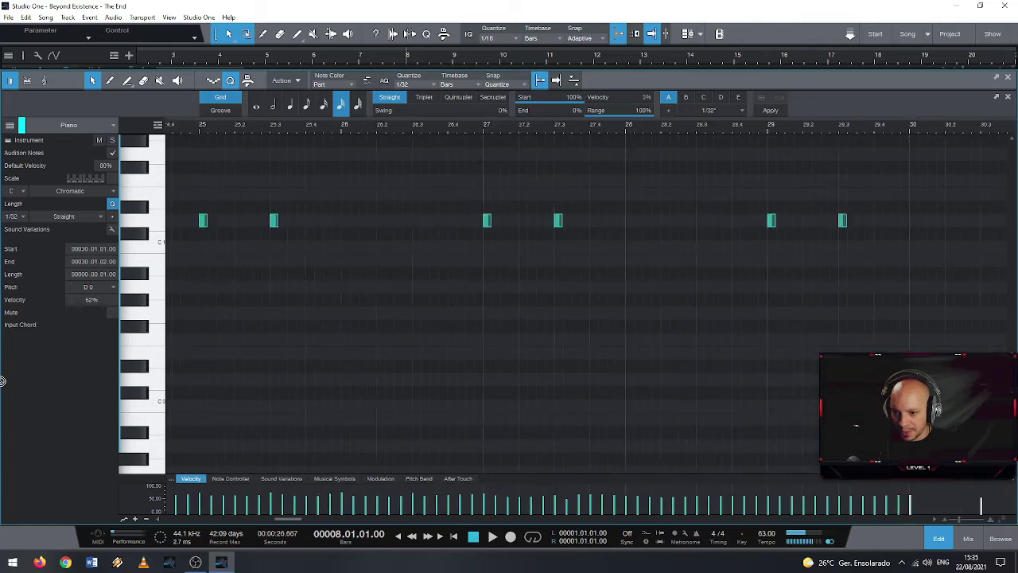
pyautogui.hscroll(-4, 2, 382)
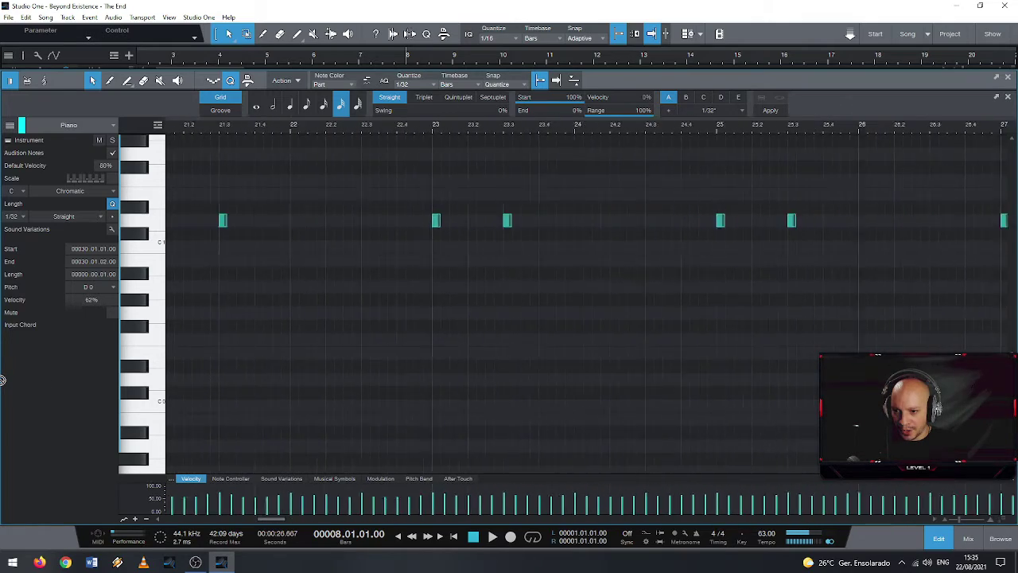
pyautogui.hscroll(-4, 3, 381)
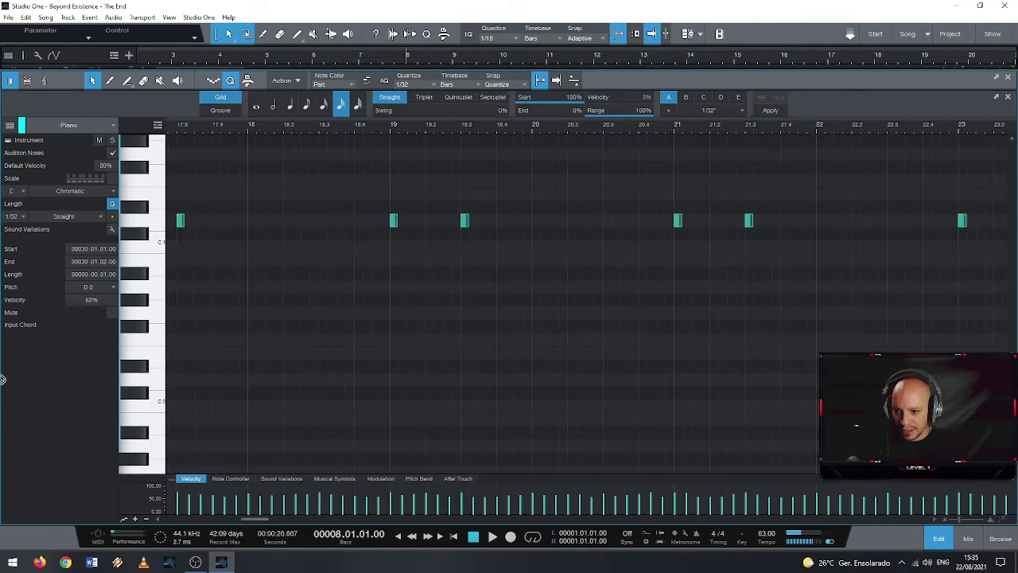
pyautogui.hscroll(-4, 3, 380)
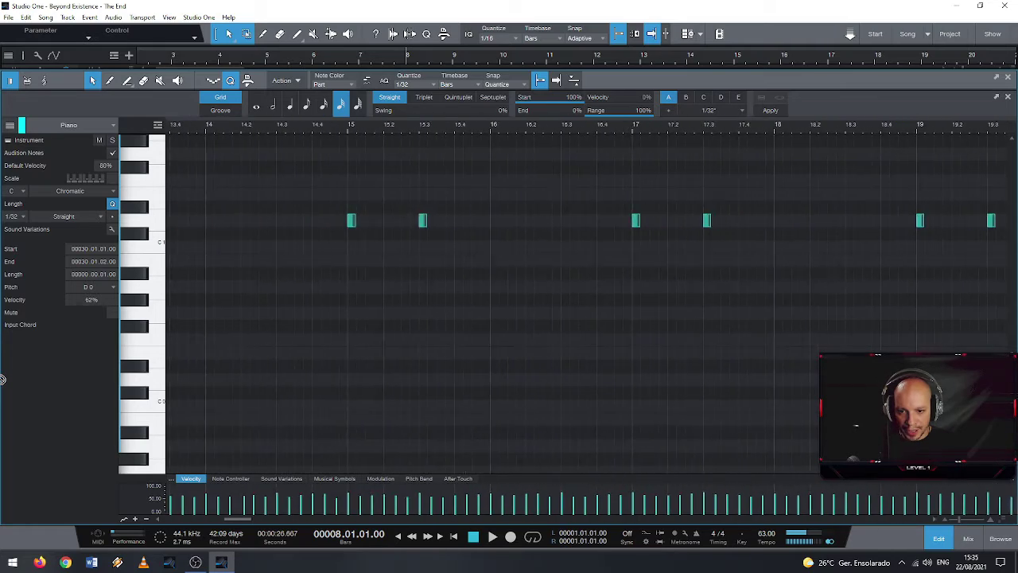
pyautogui.hscroll(-4, 2, 380)
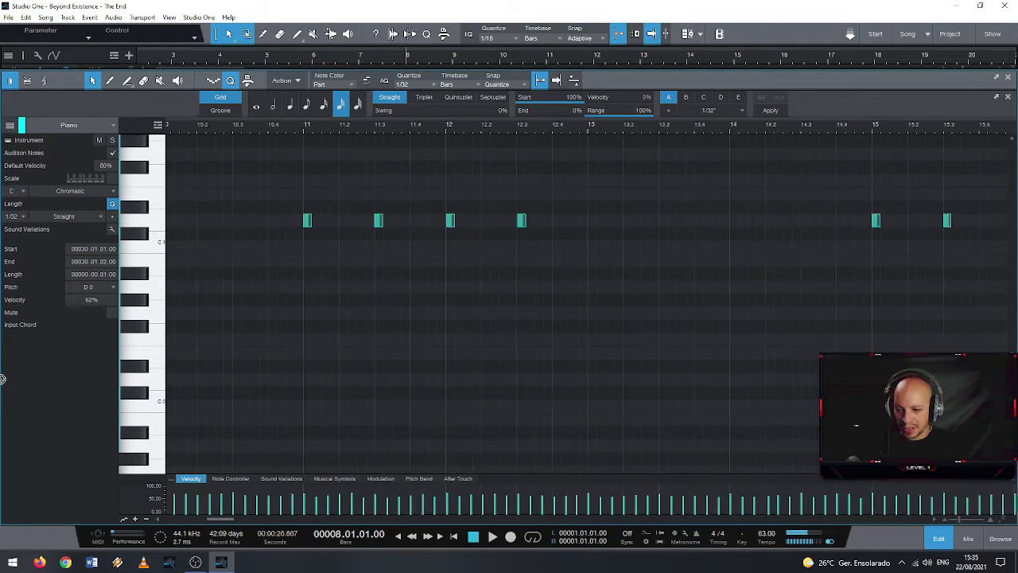
pyautogui.hscroll(-4, 2, 380)
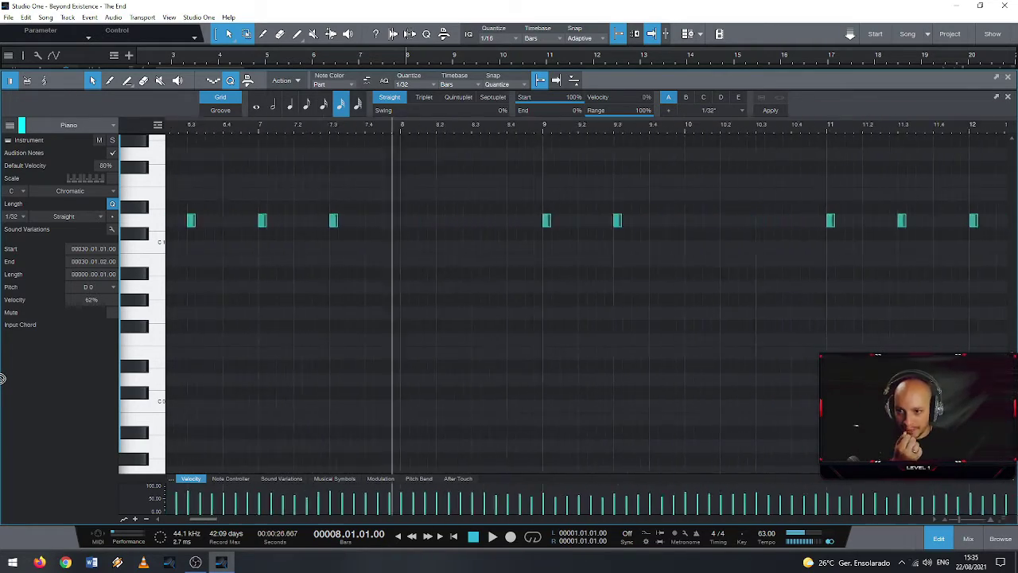
pyautogui.moveTo(3, 380); pyautogui.dragTo(391, 446)
pyautogui.scroll(-3, 491, 342)
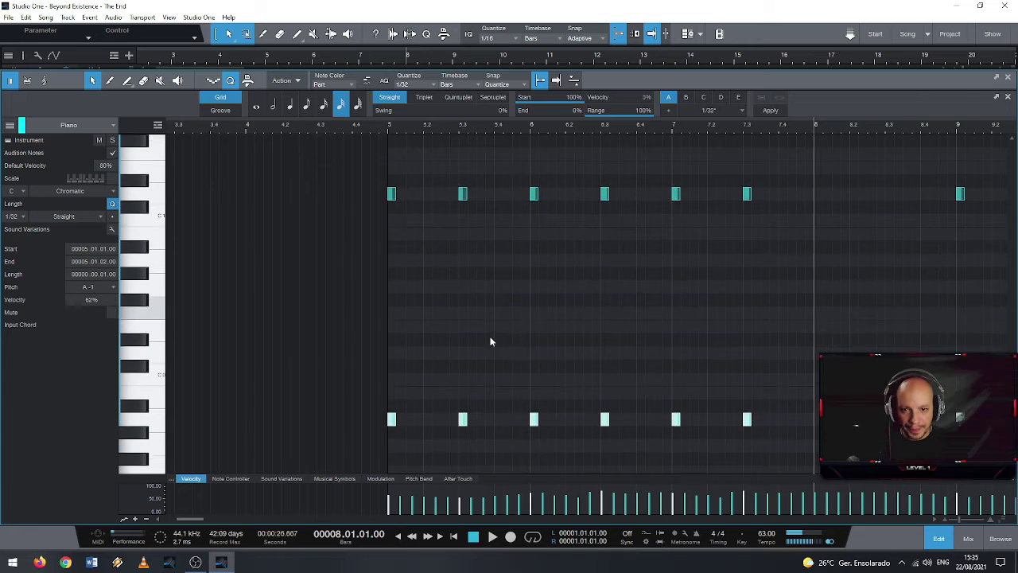
# Examine the copied low notes along the piano part and the part's extent beyond bar 29
pyautogui.scroll(-4, 445, 321)
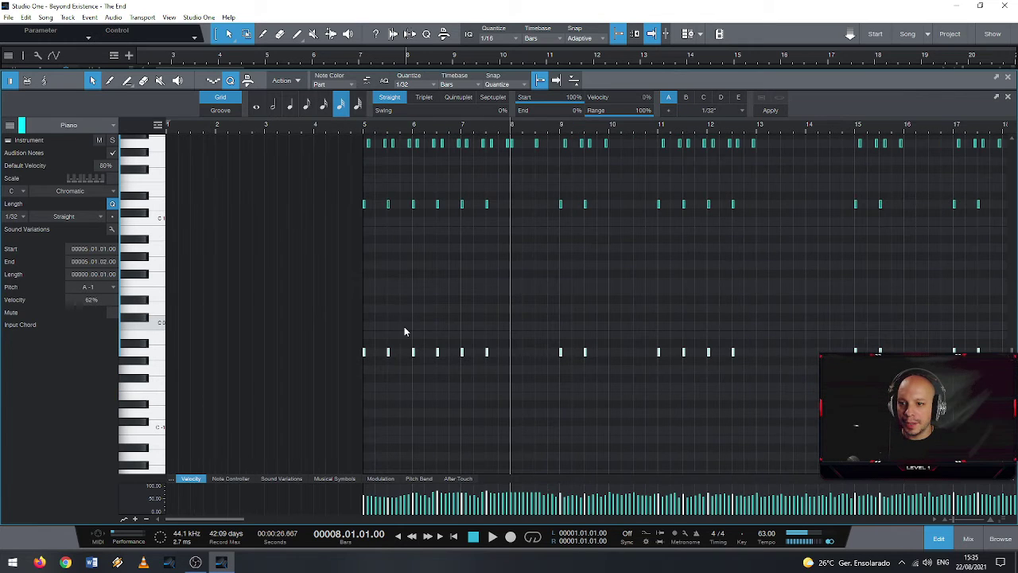
pyautogui.scroll(1, 426, 302)
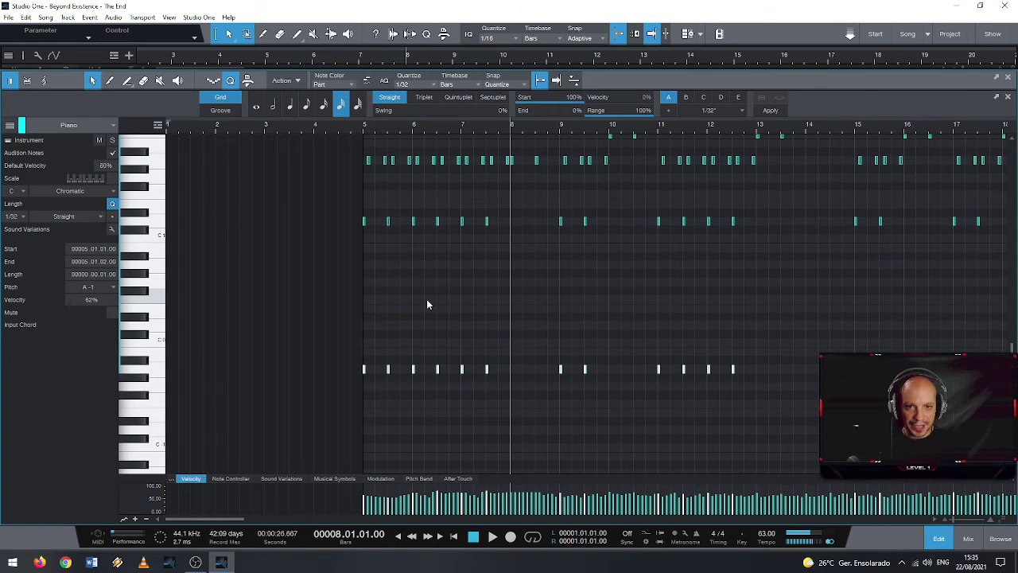
pyautogui.scroll(-8, 429, 295)
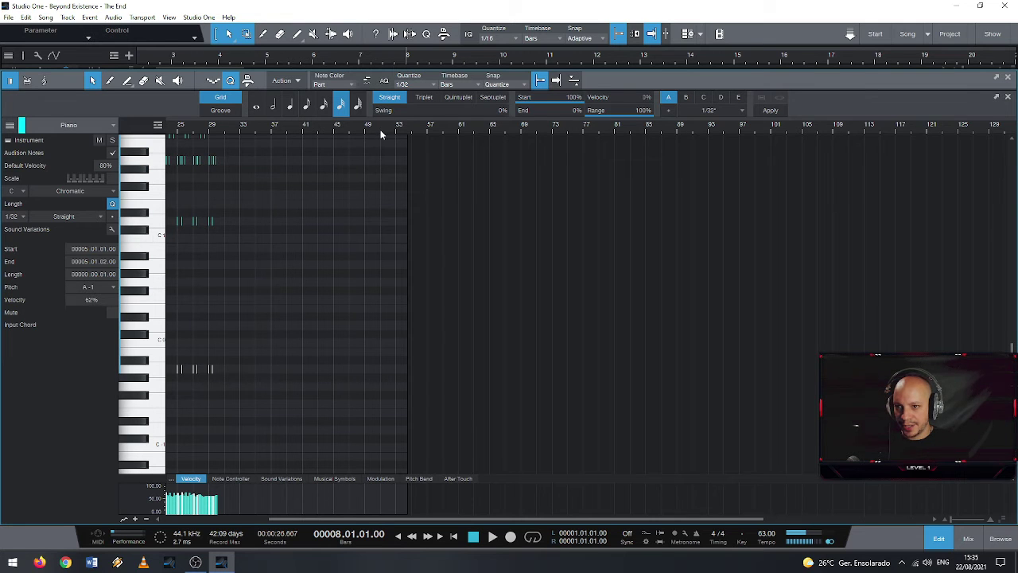
pyautogui.scroll(3, 380, 130)
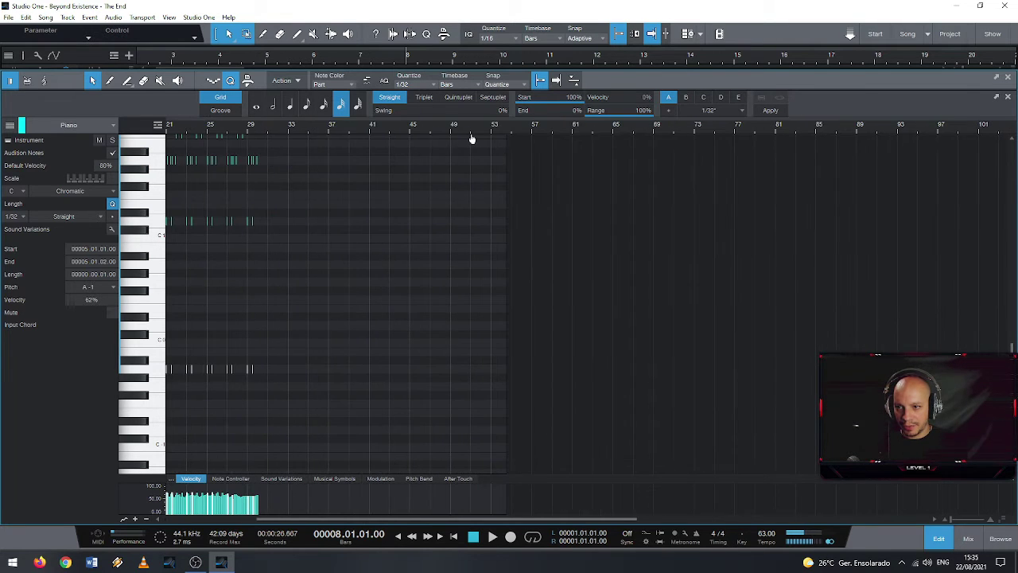
pyautogui.scroll(2, 477, 132)
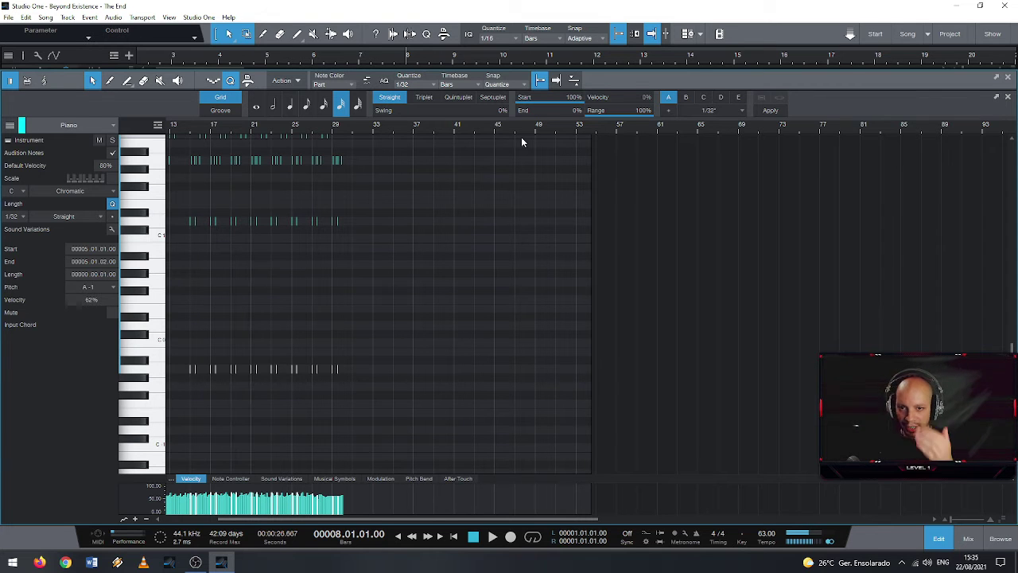
# Transpose the copied low notes, which start at bar 5, from A -1 to D 0
pyautogui.scroll(3, 517, 134)
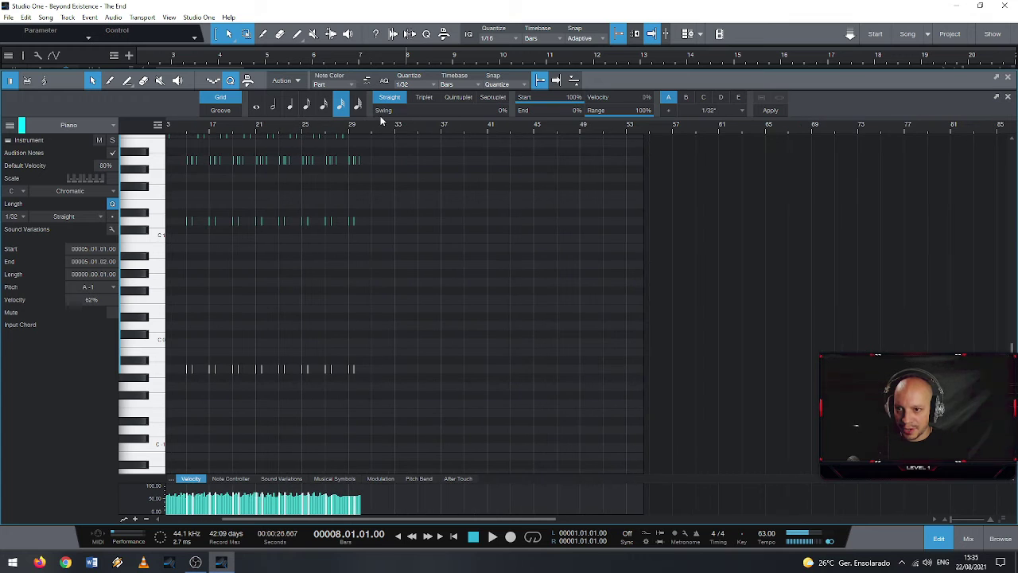
pyautogui.scroll(2, 463, 125)
pyautogui.scroll(2, 463, 125)
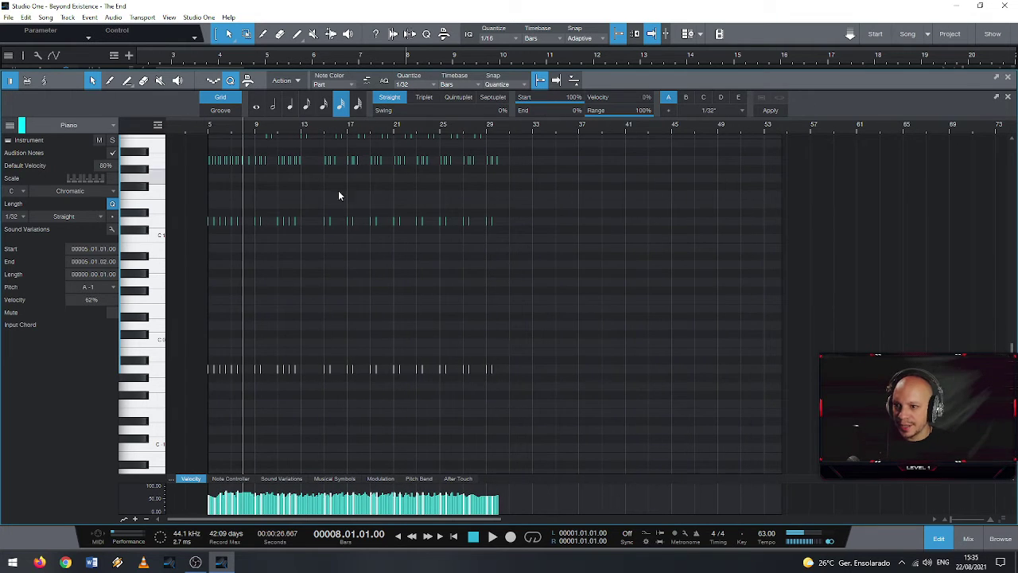
pyautogui.scroll(2, 175, 318)
pyautogui.scroll(3, 204, 313)
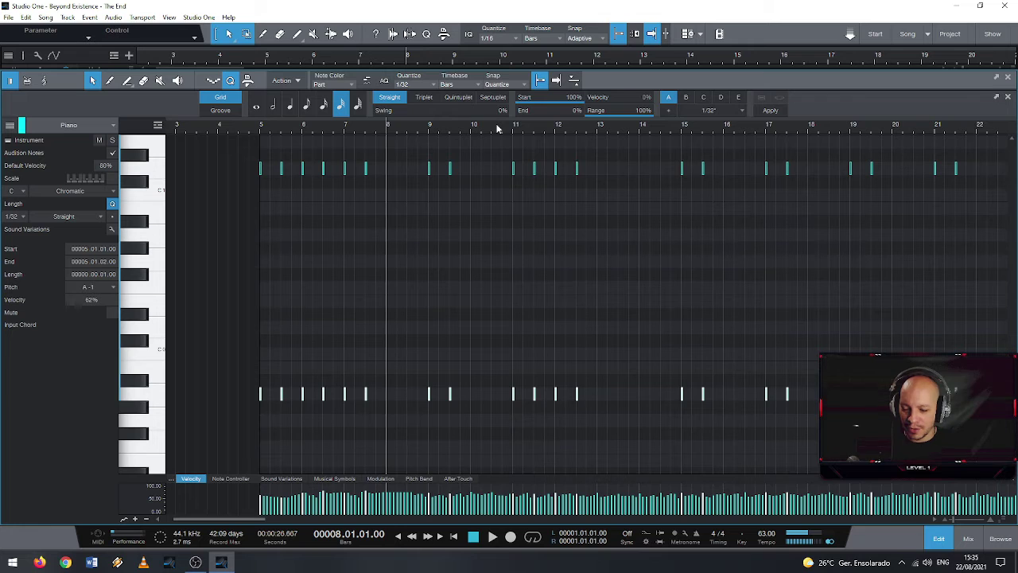
pyautogui.hotkey('shift', 'Up')
pyautogui.hotkey('shift', 'Down')
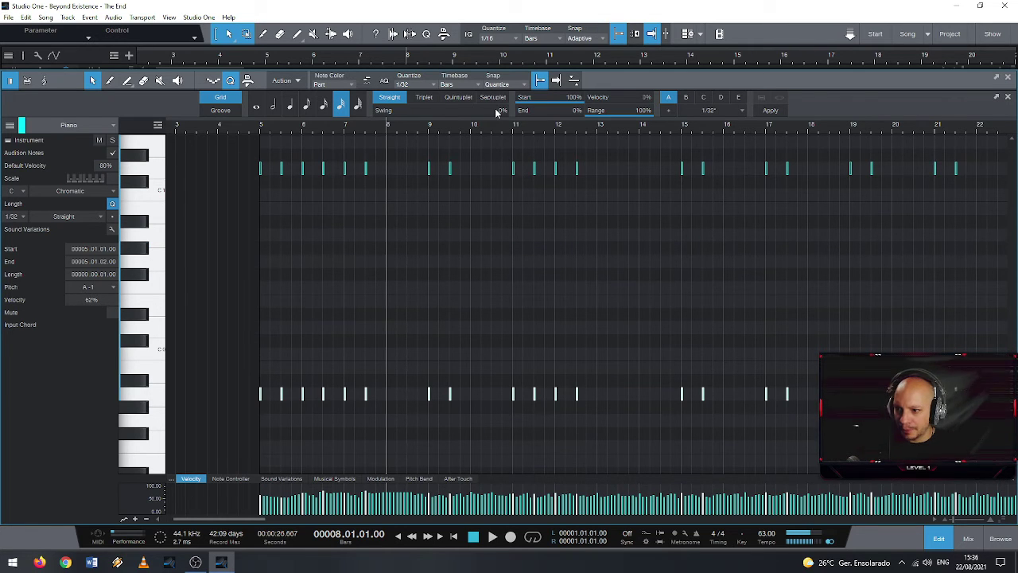
pyautogui.hotkey('shift', 'Up')
pyautogui.press('Down')
pyautogui.press('Down')
pyautogui.press('Down')
pyautogui.press('Down')
pyautogui.press('Down')
pyautogui.press('Down')
pyautogui.press('Down')
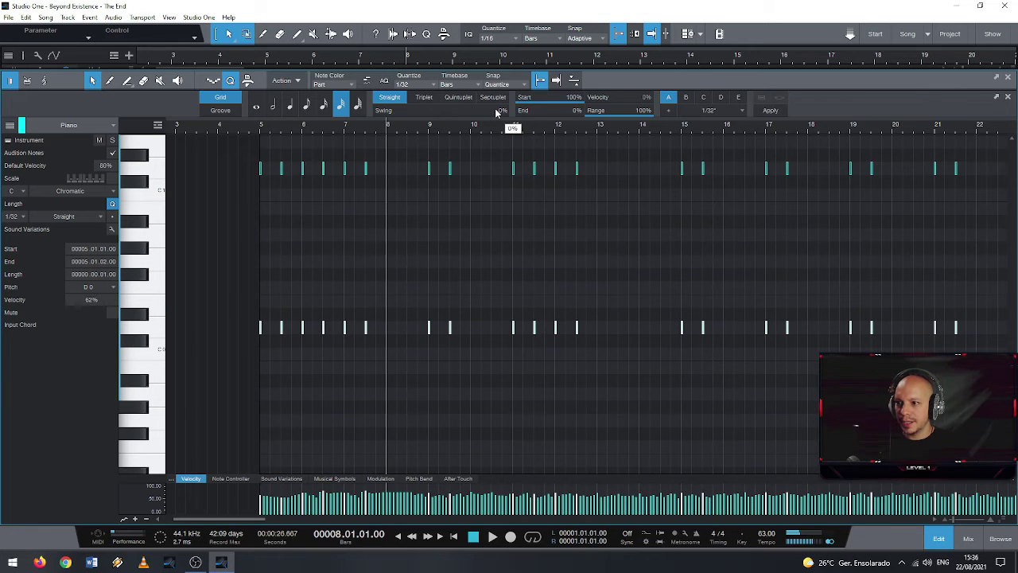
# Play the piano part from bar 9 to check the transposed bass notes
pyautogui.press('space')
pyautogui.click(428, 127)
pyautogui.press('space')
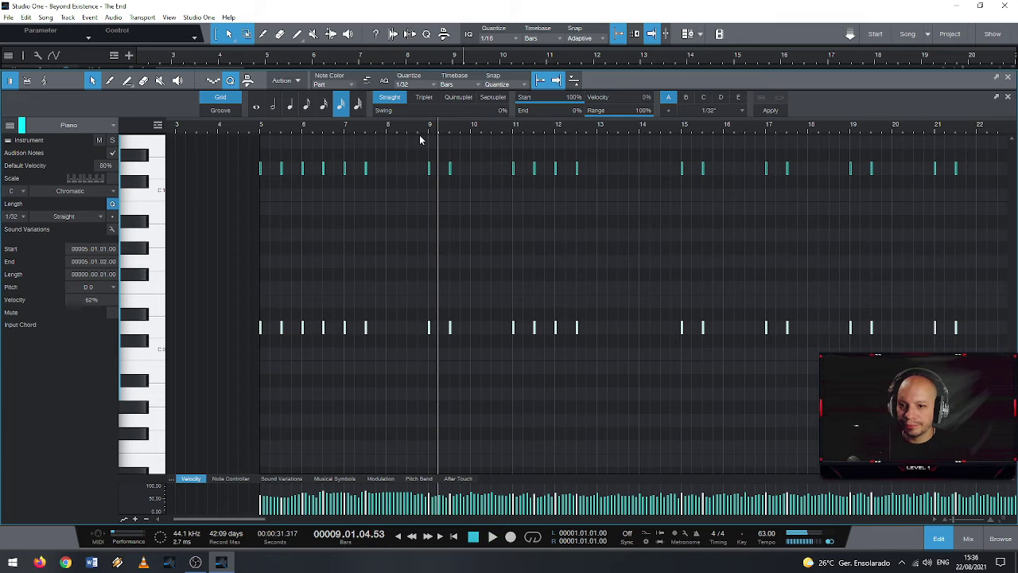
pyautogui.scroll(4, 257, 311)
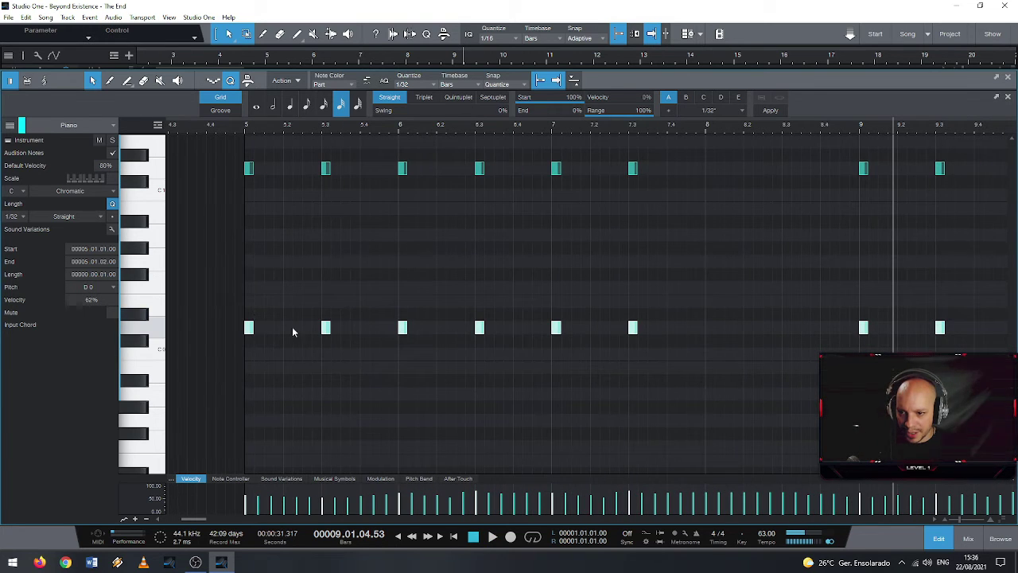
pyautogui.rightClick(250, 329)
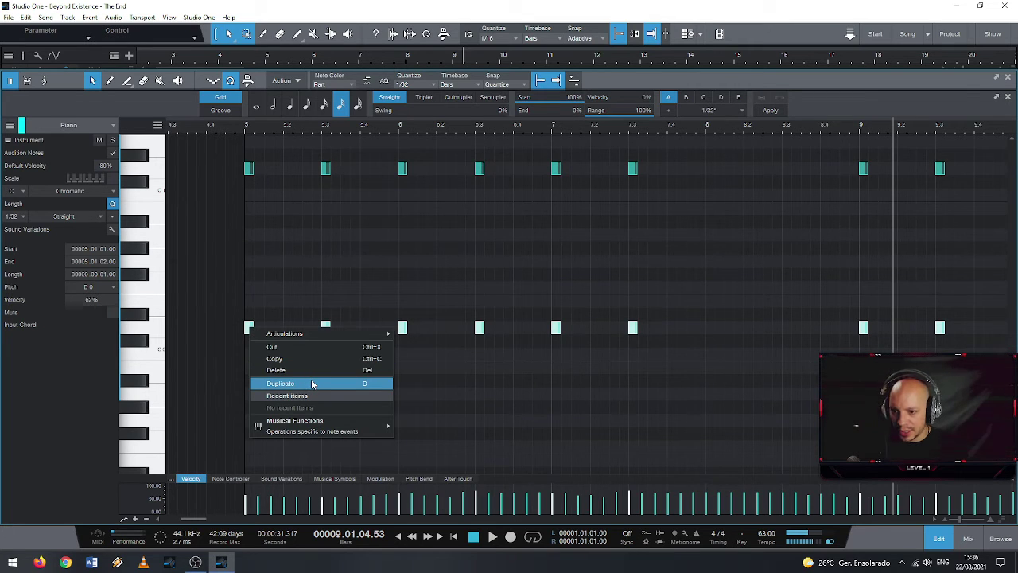
pyautogui.click(222, 359)
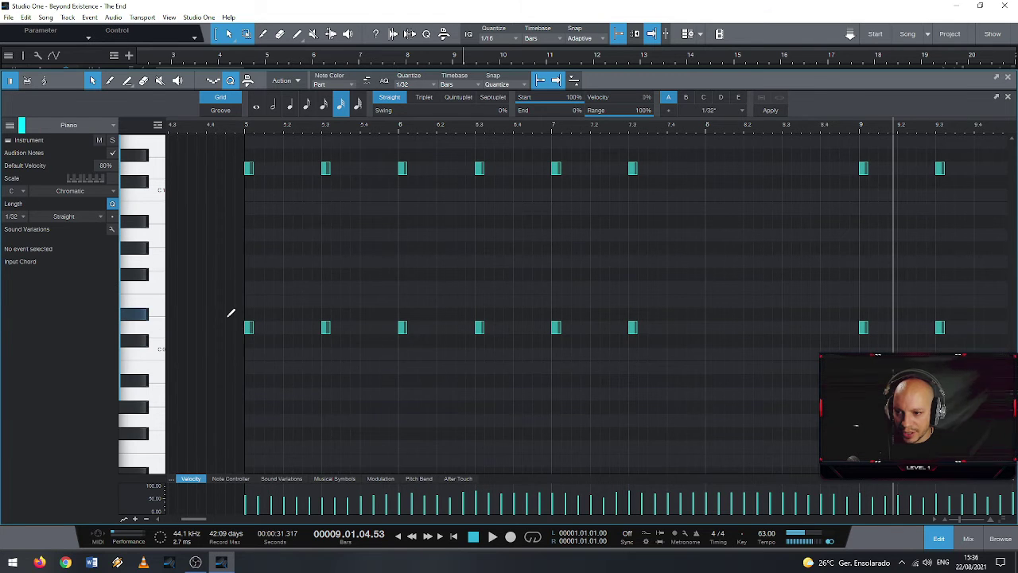
pyautogui.scroll(-10, 230, 318)
pyautogui.moveTo(192, 301); pyautogui.dragTo(420, 360)
pyautogui.scroll(8, 176, 364)
pyautogui.scroll(5, 246, 353)
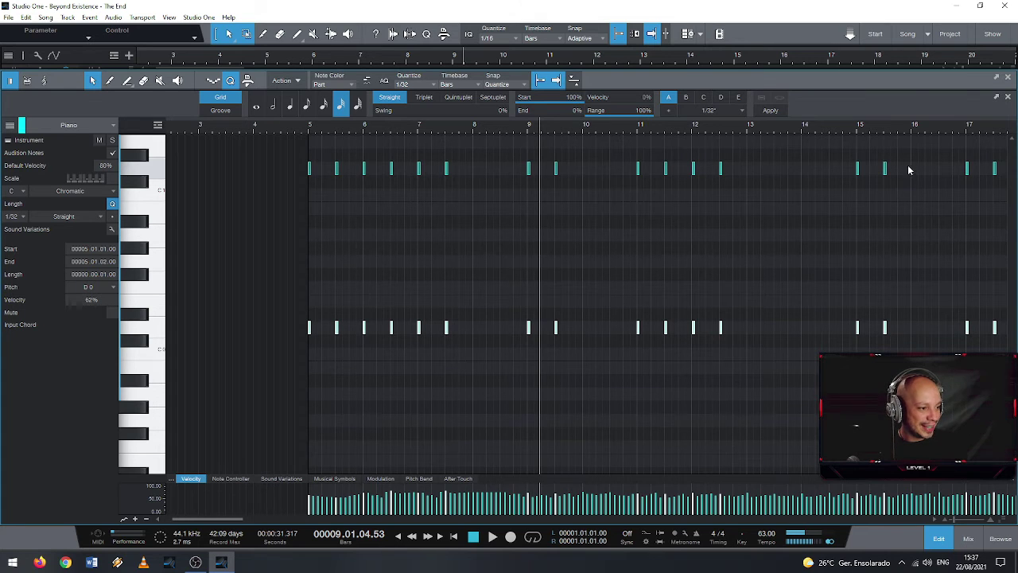
pyautogui.moveTo(888, 166)
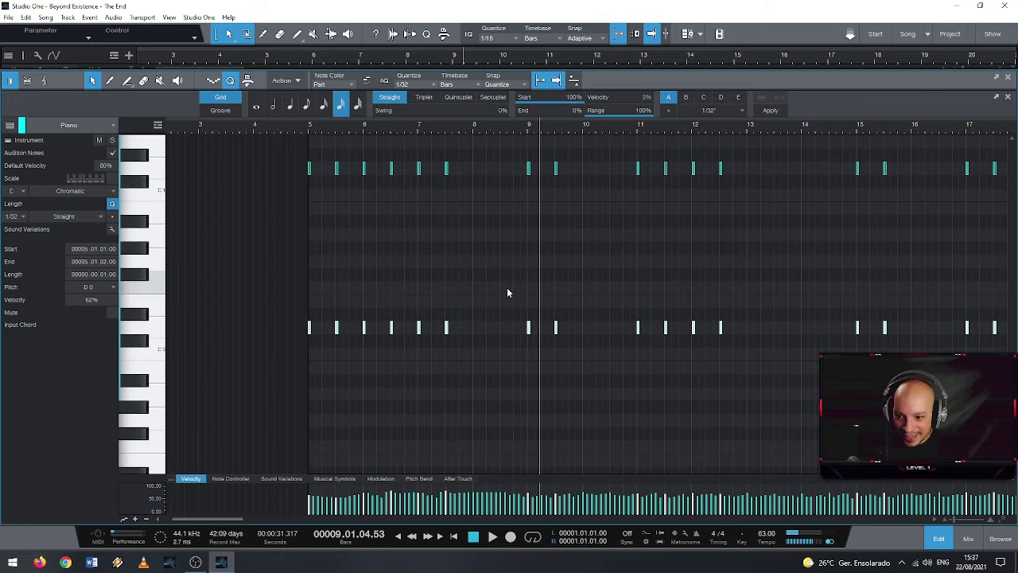
pyautogui.rightClick(311, 333)
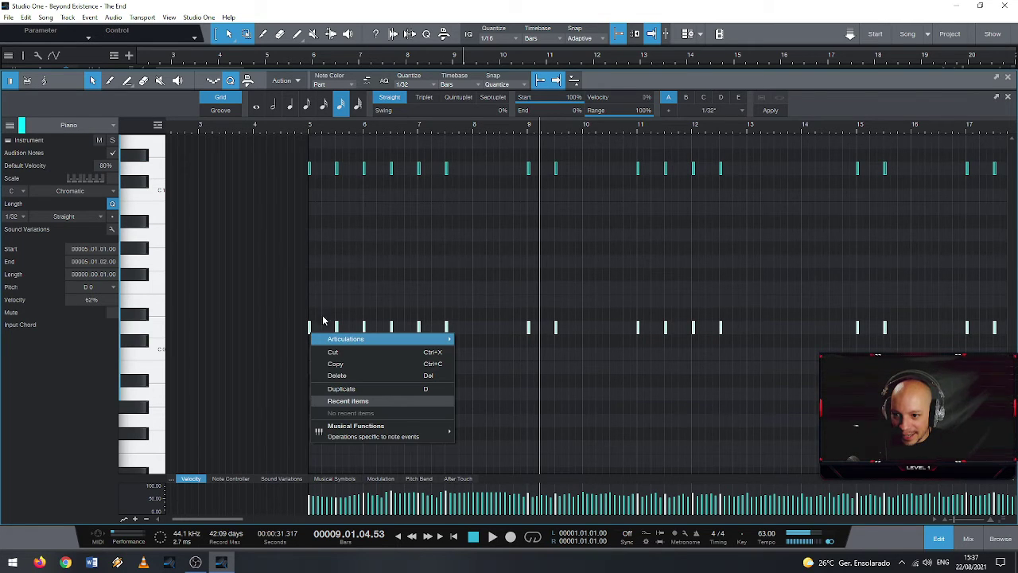
pyautogui.click(269, 305)
# Copy the six D 0 notes in bars 5 to 7, paste them at the playback position in bar 9 and raise them to E 0
pyautogui.moveTo(292, 322); pyautogui.dragTo(490, 324)
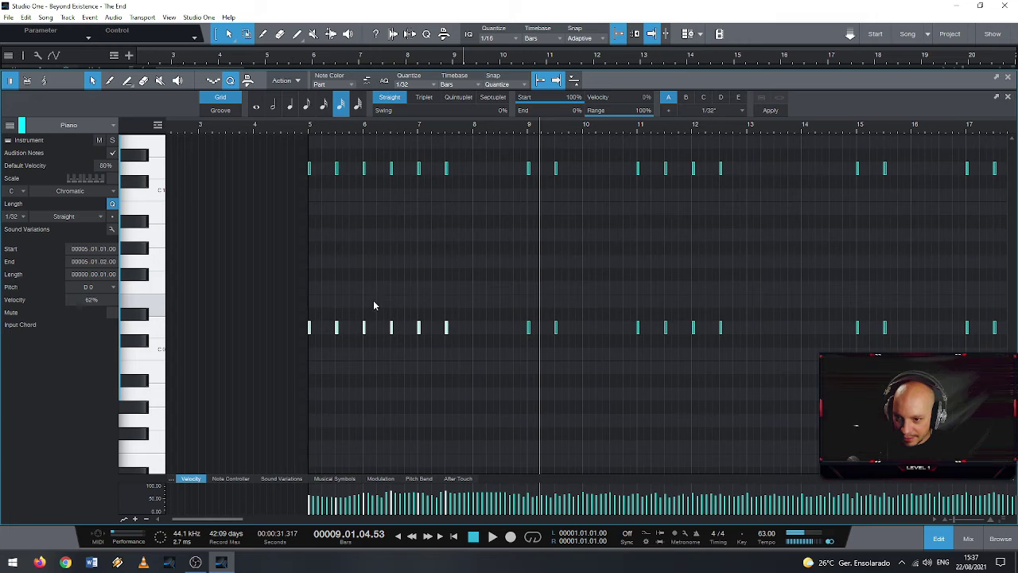
pyautogui.click(314, 279)
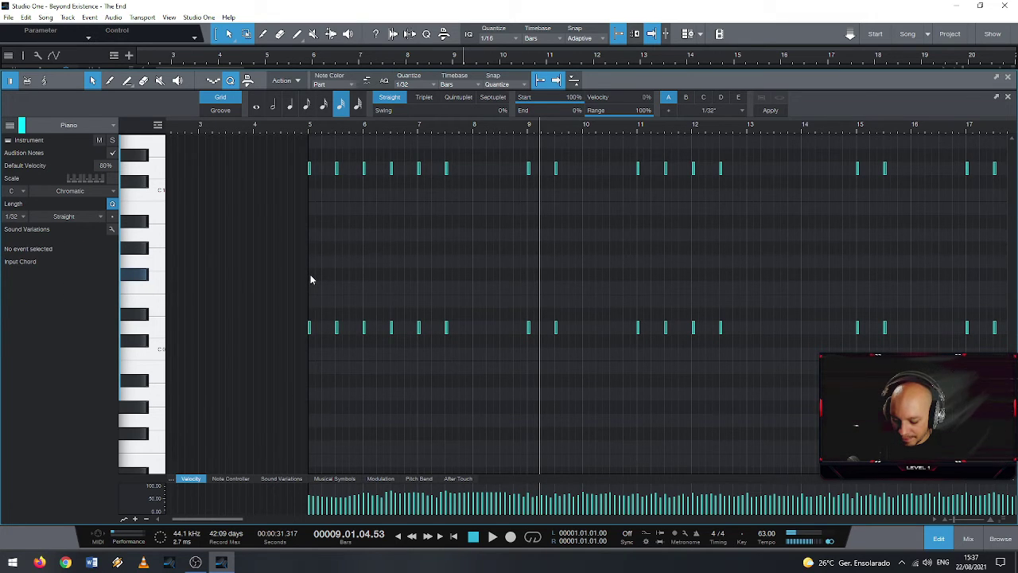
pyautogui.hotkey('ctrl', 'v')
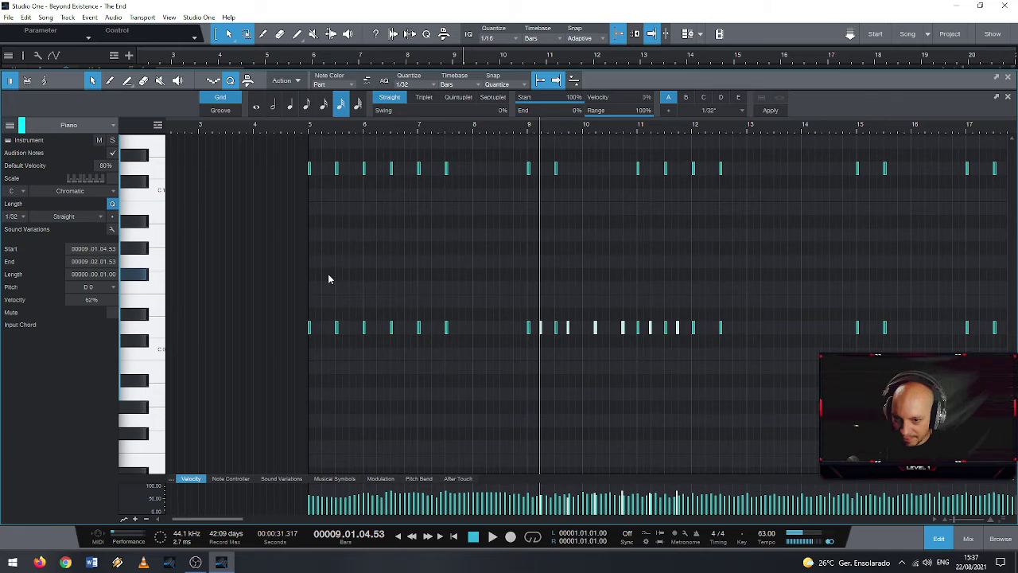
pyautogui.press('Up')
pyautogui.press('Up')
pyautogui.press('Up')
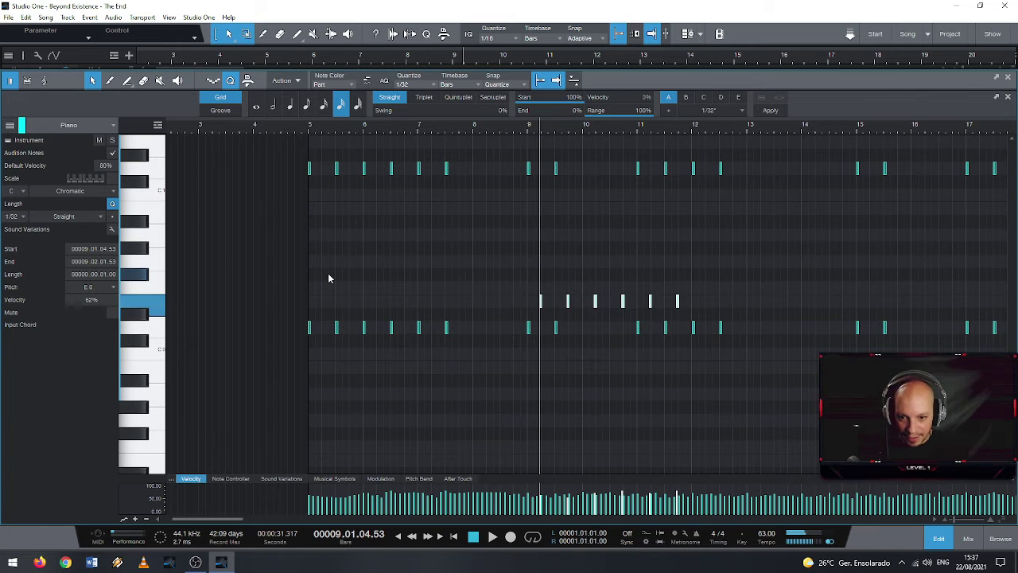
pyautogui.scroll(2, 328, 279)
pyautogui.press('Down')
pyautogui.press('Down')
pyautogui.press('Left')
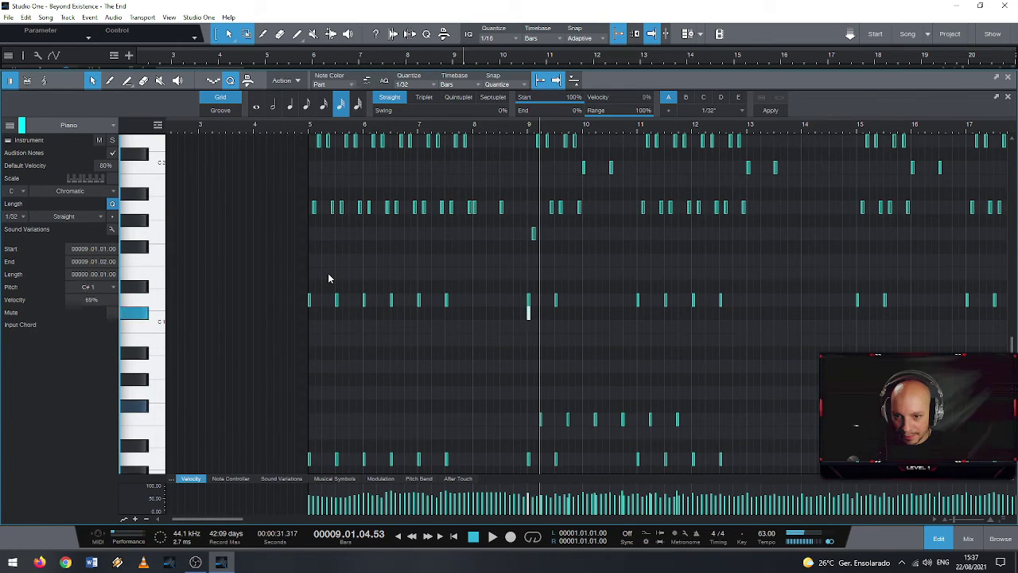
pyautogui.press('Up')
pyautogui.press('Down')
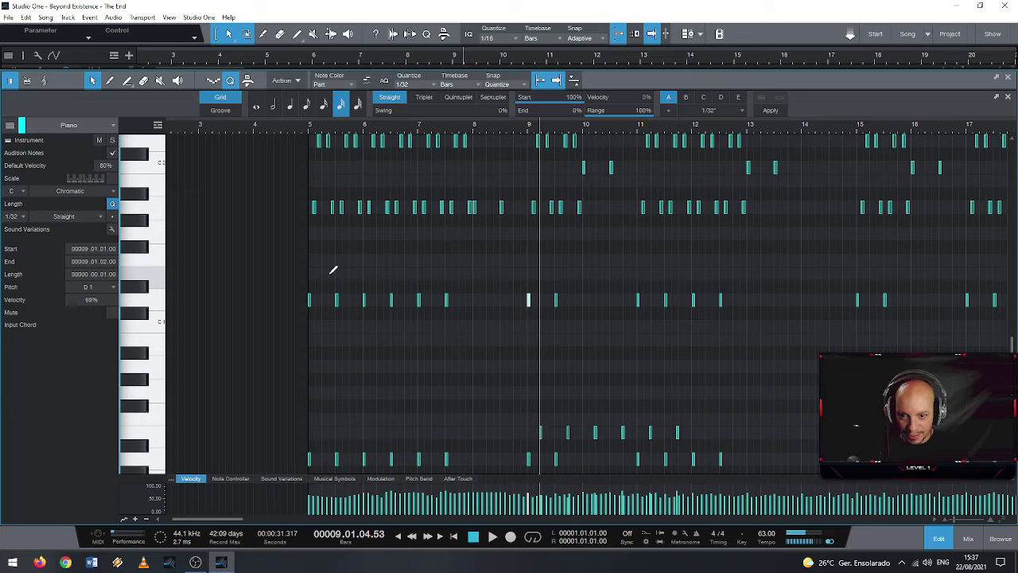
# Move the six pasted E 0 notes back to the start of bar 5 and up to F 0
pyautogui.moveTo(713, 447); pyautogui.dragTo(427, 399)
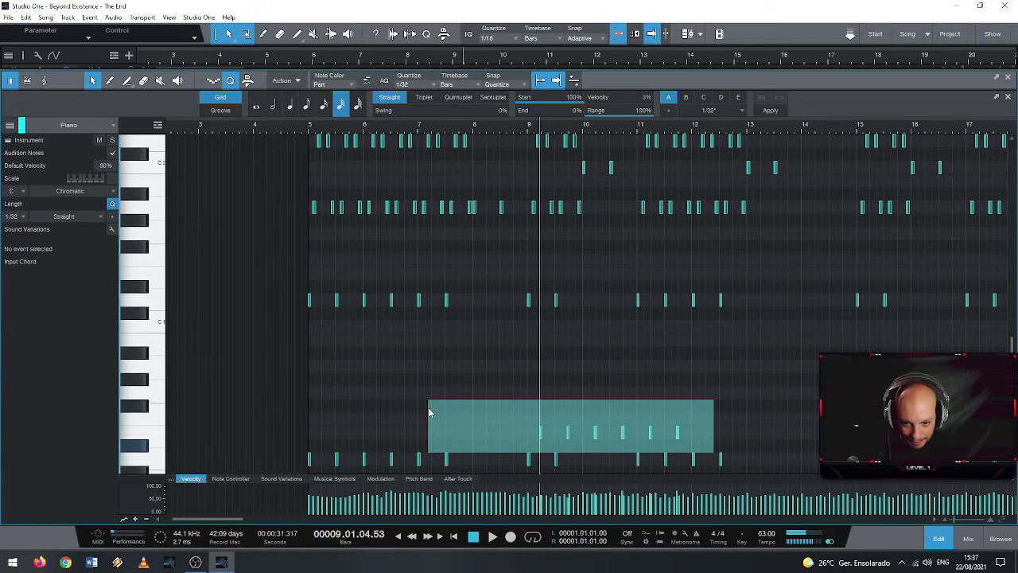
pyautogui.moveTo(541, 432); pyautogui.dragTo(311, 421)
pyautogui.scroll(5, 295, 437)
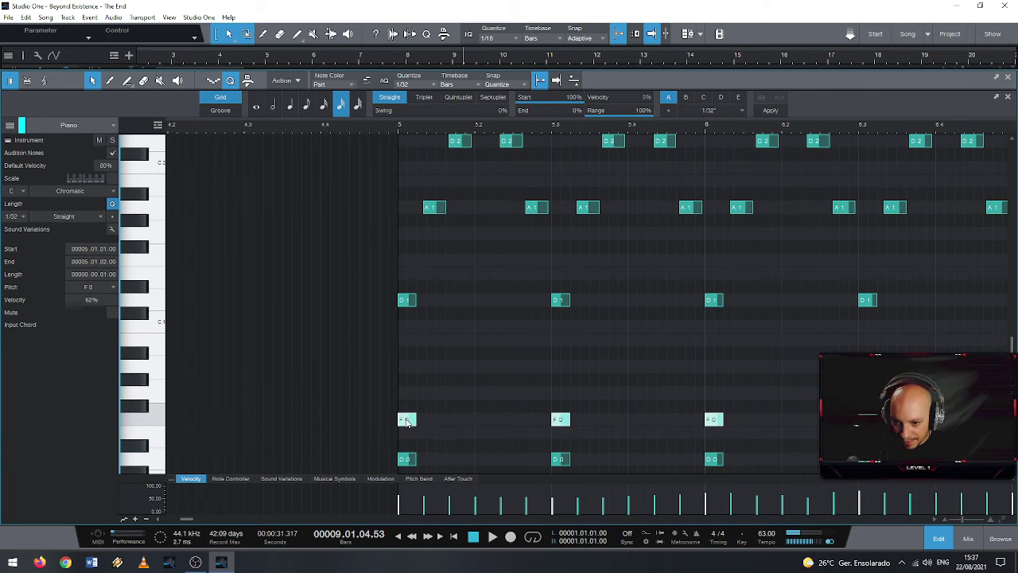
pyautogui.scroll(-2, 469, 373)
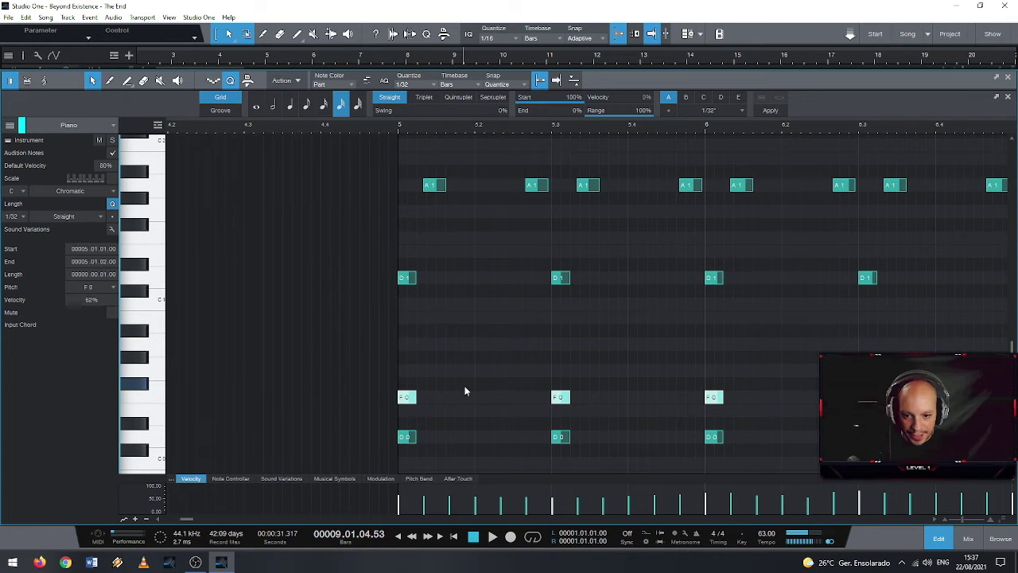
pyautogui.moveTo(411, 399)
pyautogui.mouseDown()
pyautogui.moveTo(450, 347)
pyautogui.moveTo(409, 386)
pyautogui.mouseUp()
pyautogui.click(410, 390)
pyautogui.rightClick(412, 390)
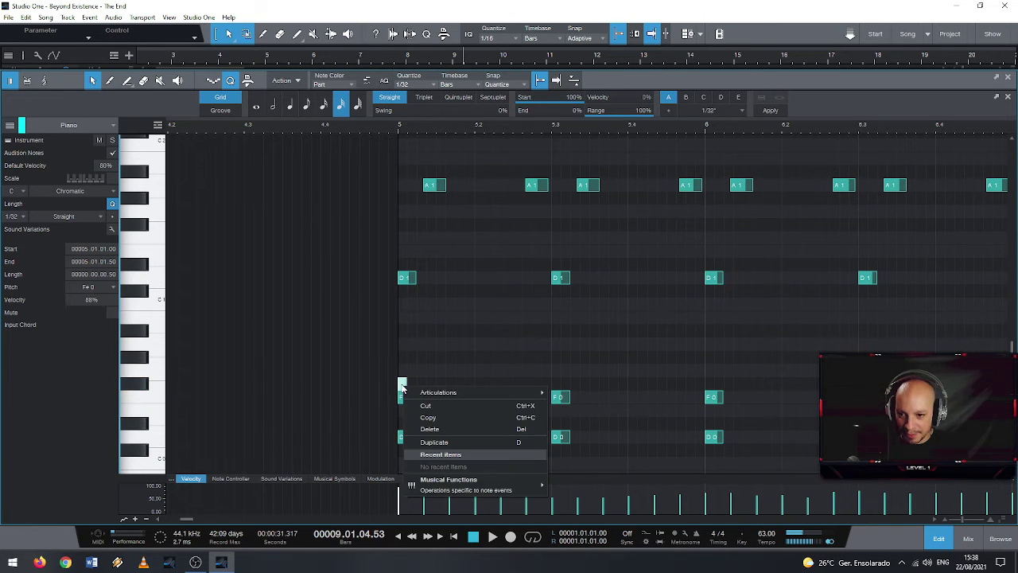
pyautogui.click(439, 431)
# Copy the first four F 0 notes and place the copies on A# 0, aligned with the start of bar 5
pyautogui.moveTo(376, 336); pyautogui.dragTo(972, 416)
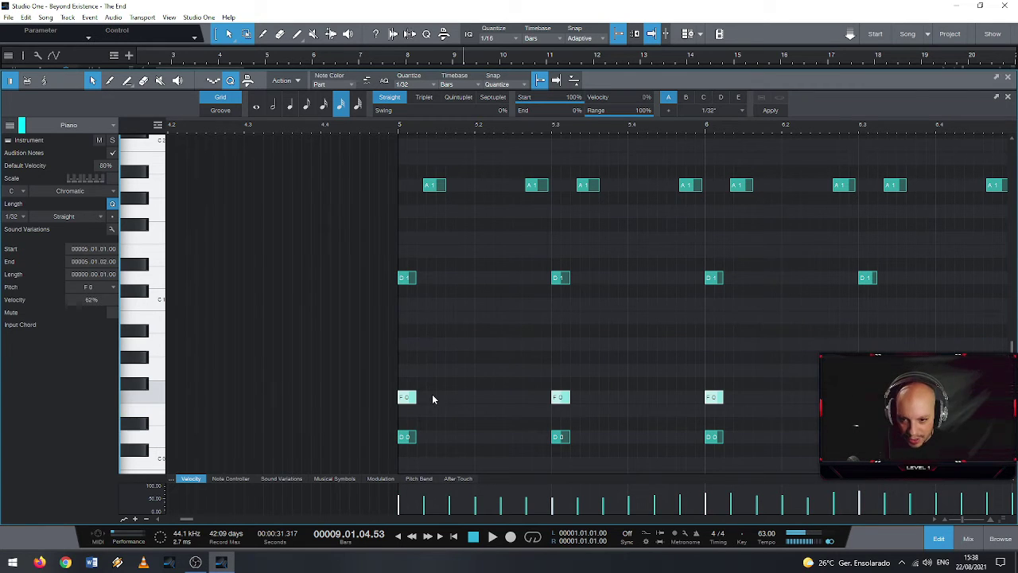
pyautogui.hotkey('ctrl', 'c')
pyautogui.hotkey('ctrl', 'v')
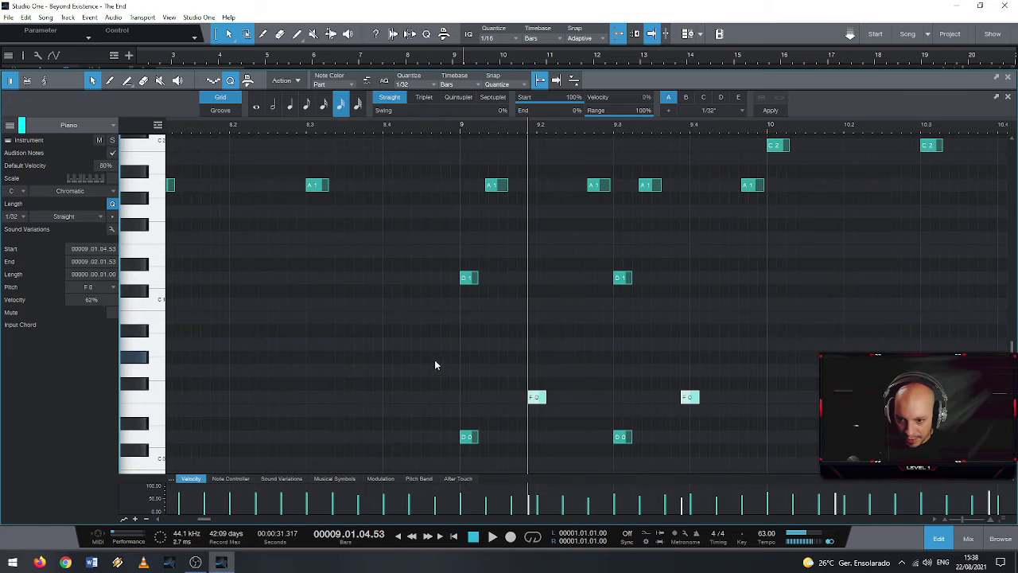
pyautogui.scroll(-5, 485, 390)
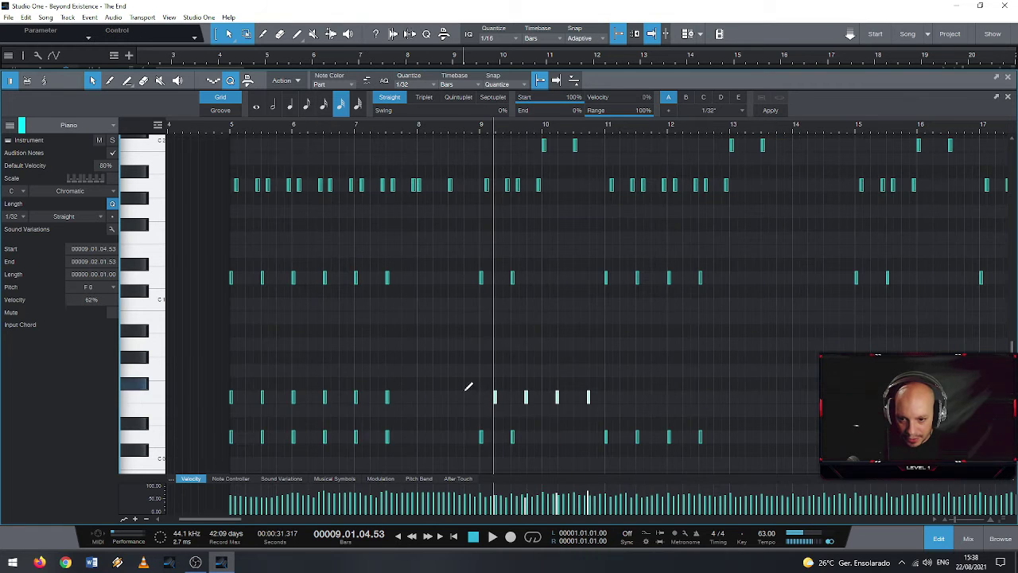
pyautogui.moveTo(495, 401); pyautogui.dragTo(235, 364)
pyautogui.scroll(5, 238, 365)
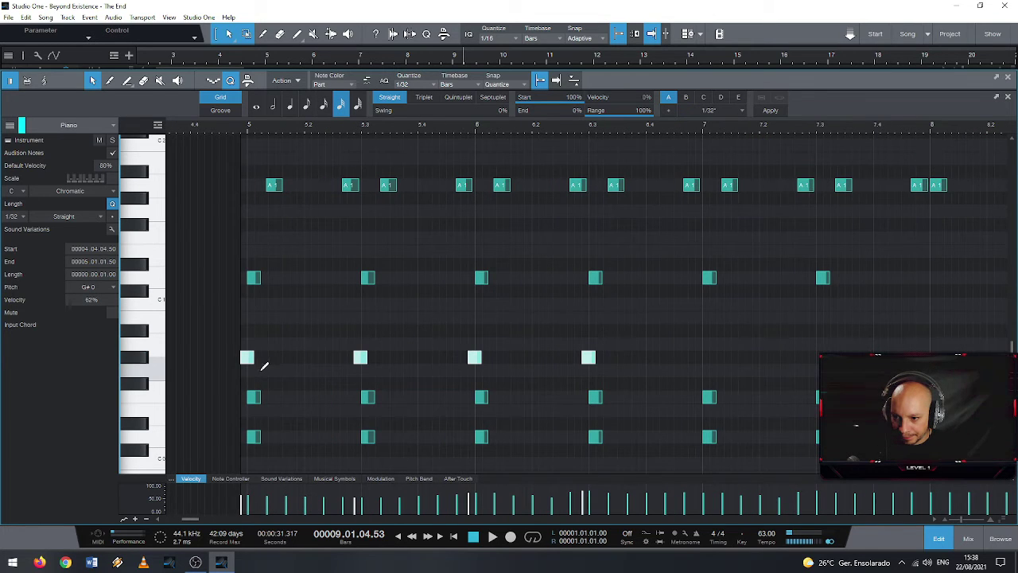
pyautogui.scroll(3, 239, 411)
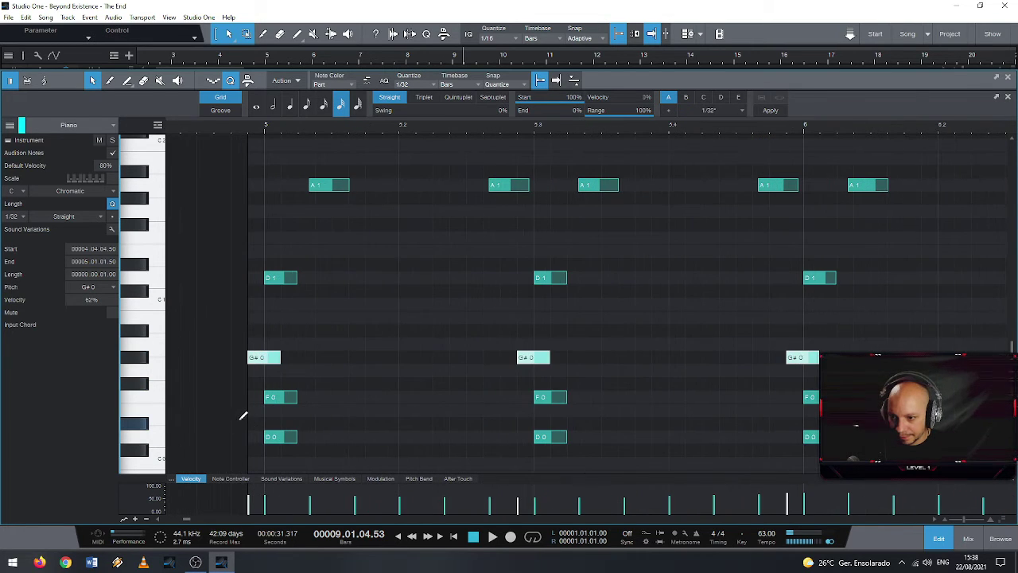
pyautogui.moveTo(257, 357); pyautogui.dragTo(278, 332)
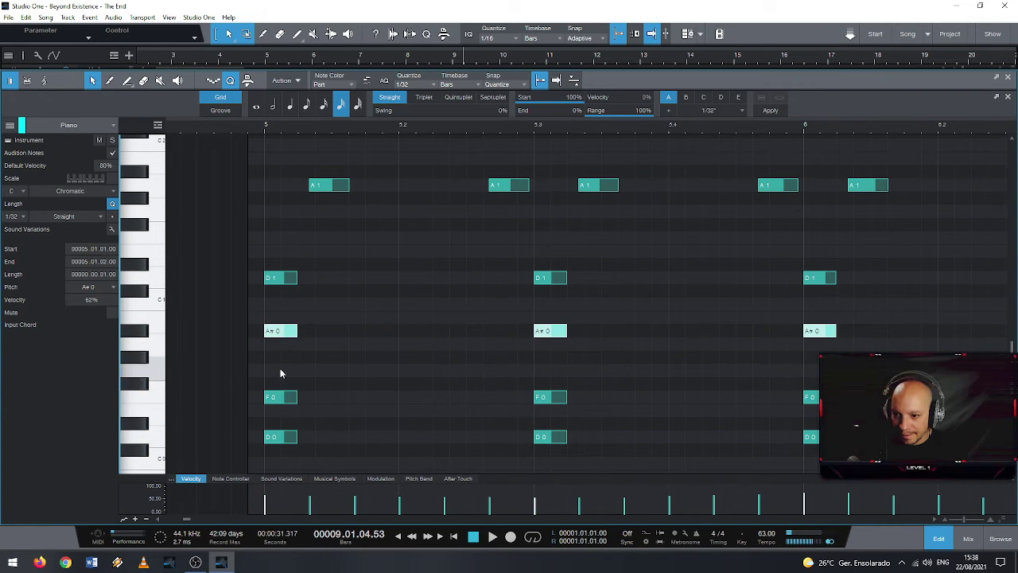
# Play the stacked low chord from the start of bar 5
pyautogui.click(262, 127)
pyautogui.press('space')
pyautogui.press('space')
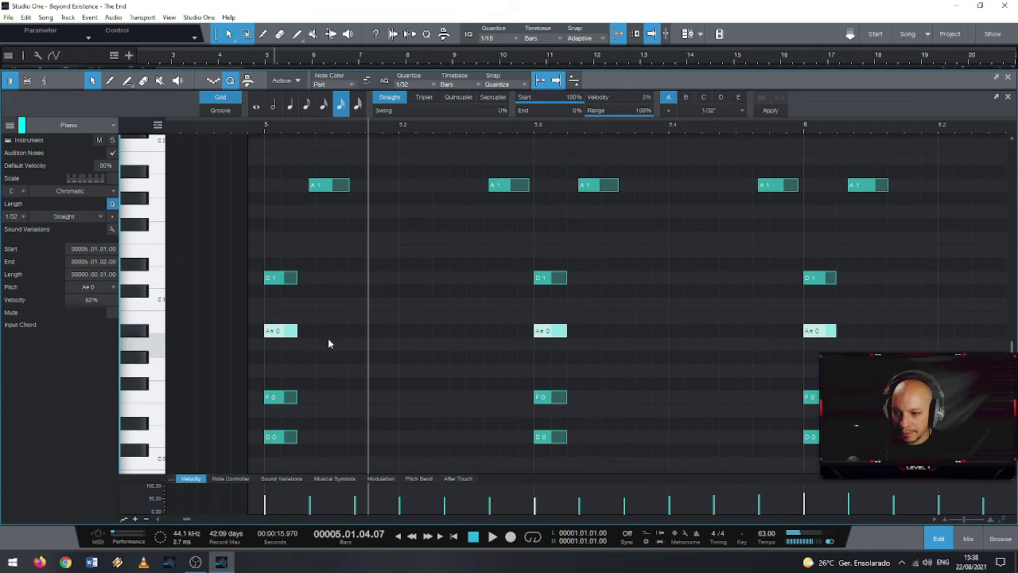
# Lengthen the A# 0, F 0 and D 0 notes at the start of bar 5 to end at 5.02.03.50, and play them
pyautogui.moveTo(279, 315); pyautogui.dragTo(513, 454)
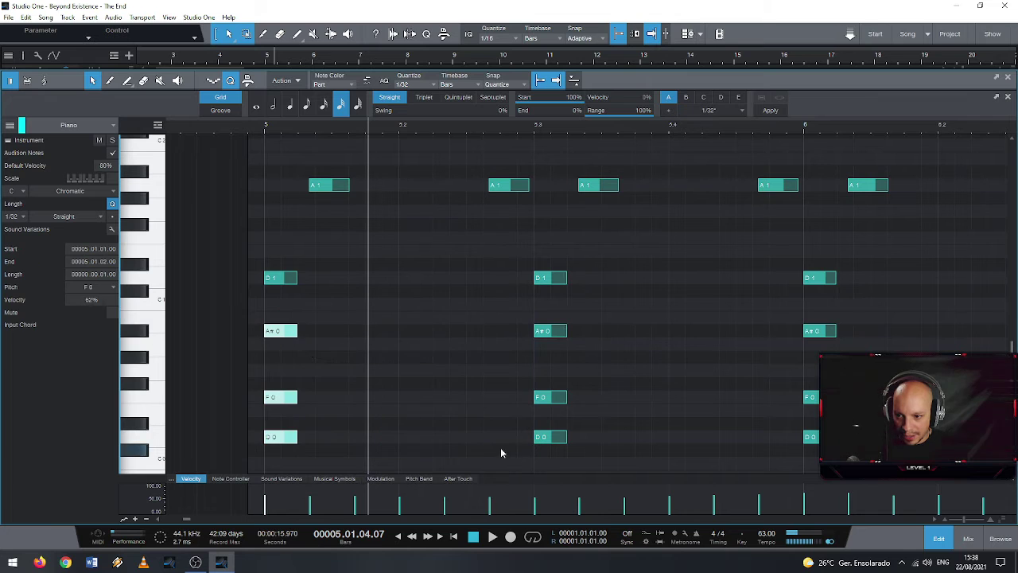
pyautogui.moveTo(296, 330); pyautogui.dragTo(482, 323)
pyautogui.press('space')
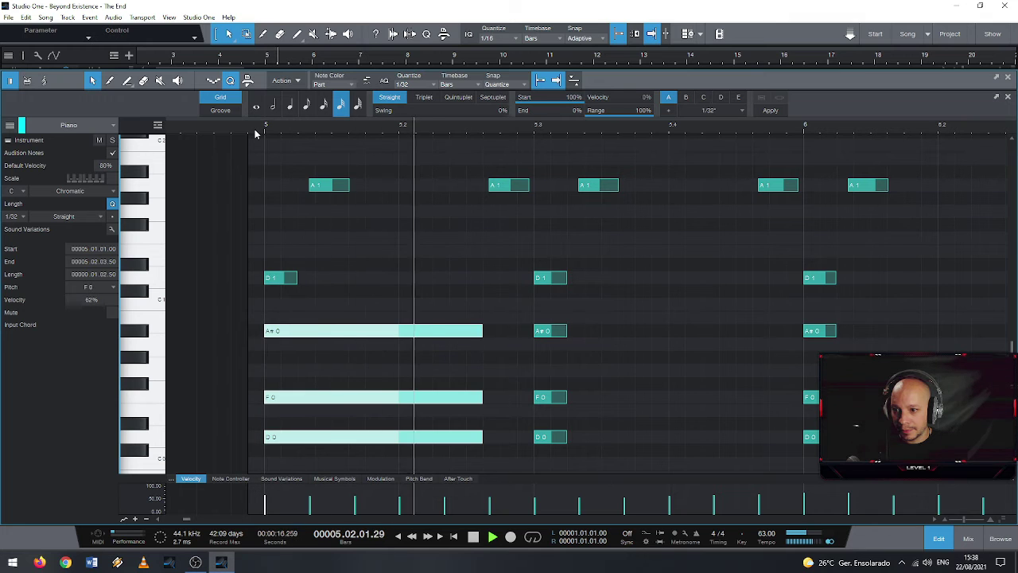
# Raise the lengthened F 0 note at bar 5 to F# 0 and listen to the chord
pyautogui.click(342, 397)
pyautogui.moveTo(340, 400); pyautogui.dragTo(341, 387)
pyautogui.press('space')
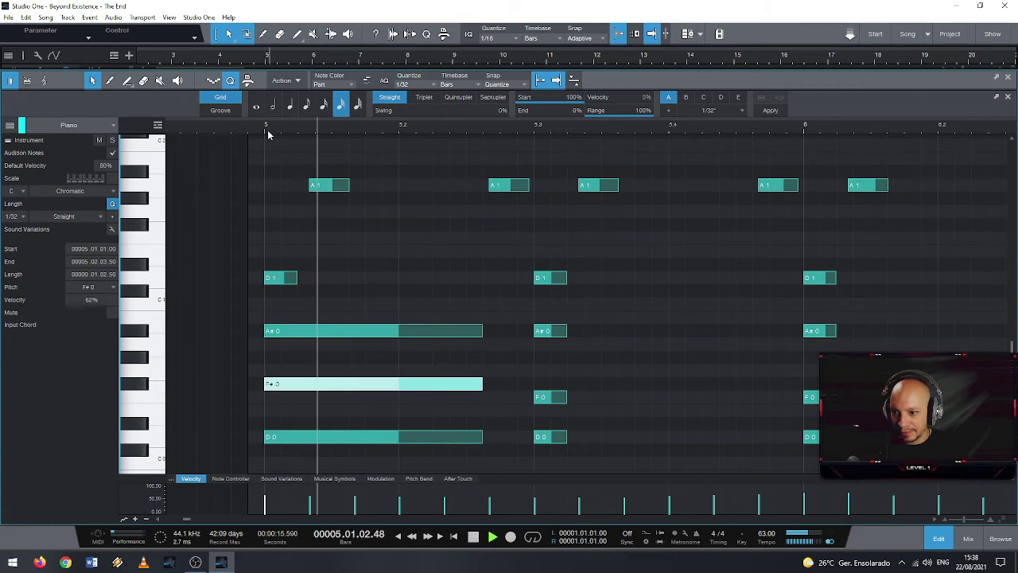
pyautogui.press('space')
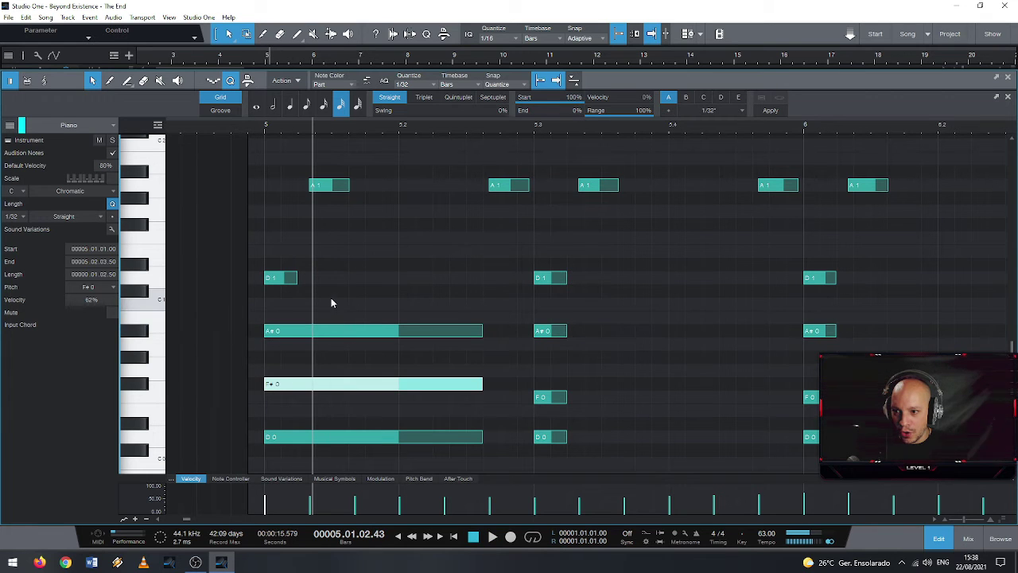
# Delete the long F# 0 and A# 0 notes at the start of bar 5
pyautogui.rightClick(370, 396)
pyautogui.keyDown('alt'); pyautogui.click(331, 388); pyautogui.keyUp('alt')
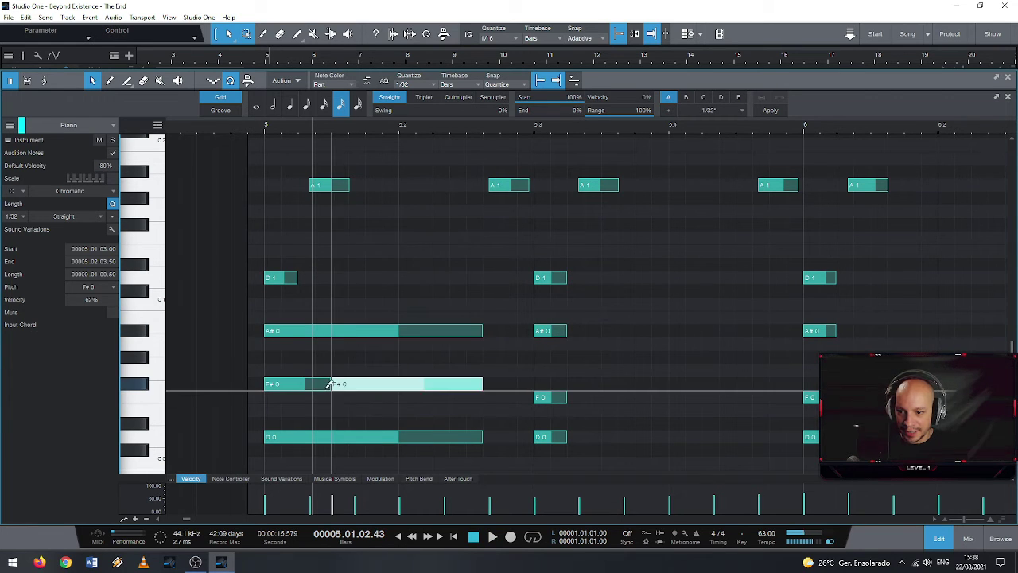
pyautogui.press('Delete')
pyautogui.click(322, 386)
pyautogui.press('Delete')
pyautogui.click(363, 338)
pyautogui.press('Delete')
pyautogui.press('w')
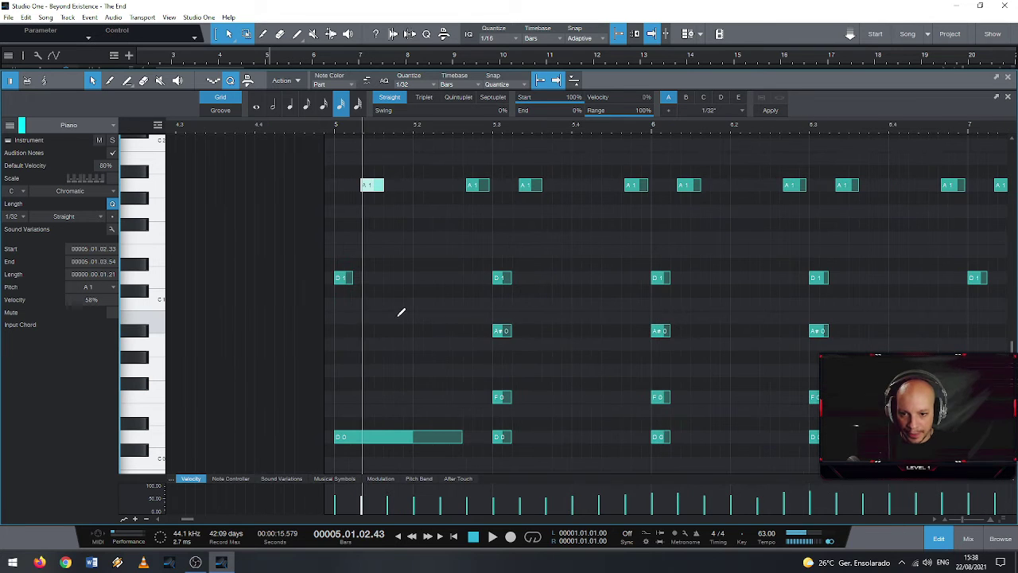
# Delete the remaining short A# 0 and F 0 notes from bar 5 through bar 7
pyautogui.moveTo(452, 297); pyautogui.dragTo(1007, 403)
pyautogui.press('w')
pyautogui.press('w')
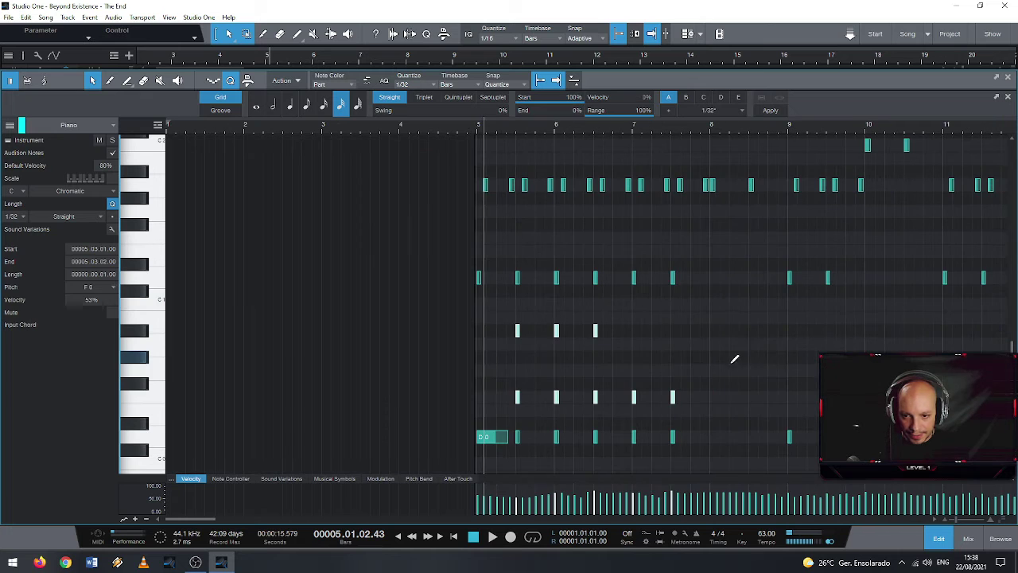
pyautogui.press('Delete')
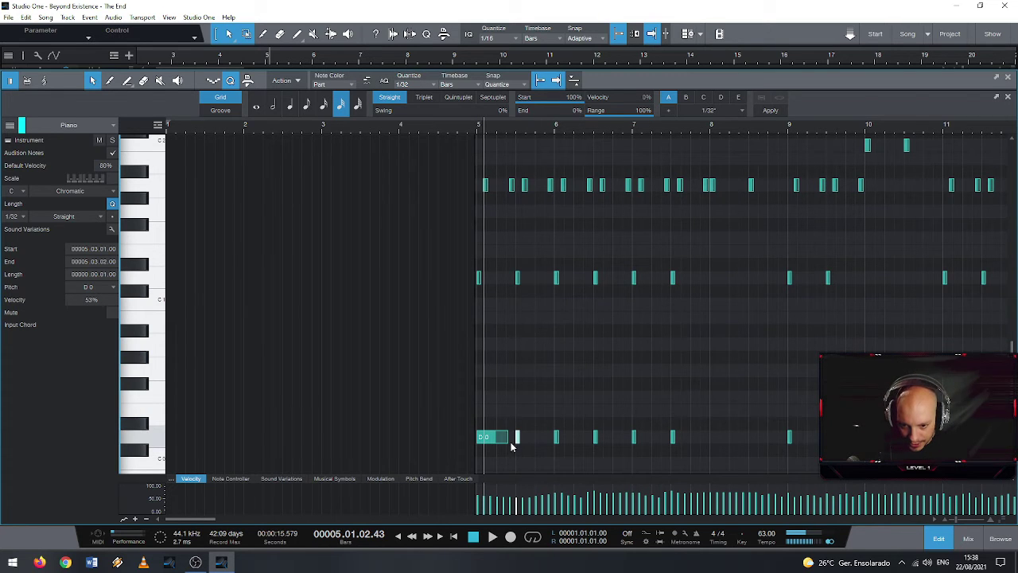
# Shorten the D 0 note at the start of bar 5 to end at 5.01.02.00, and play from just before bar 5
pyautogui.moveTo(513, 438); pyautogui.dragTo(479, 436)
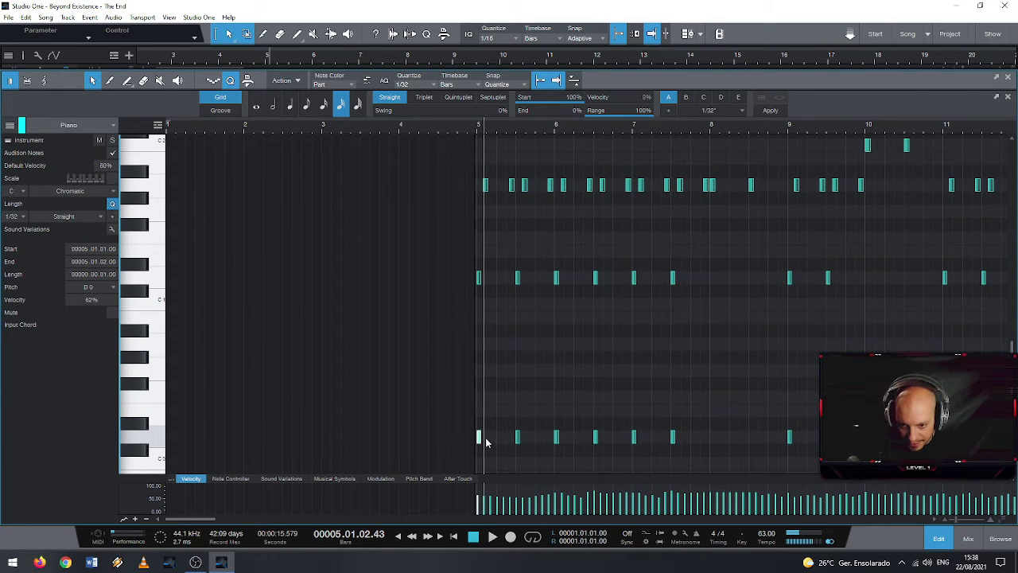
pyautogui.press('e')
pyautogui.press('e')
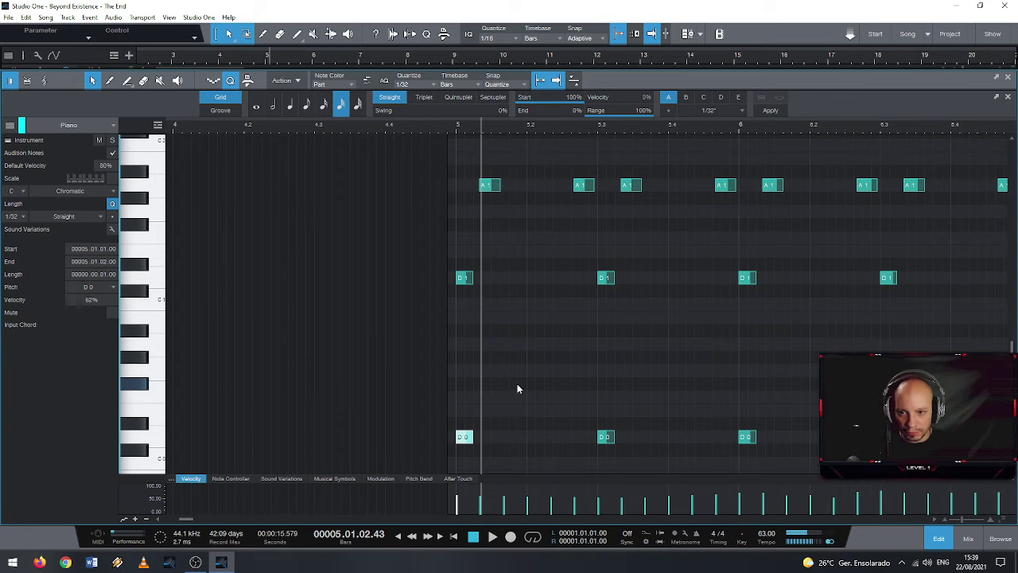
pyautogui.click(448, 128)
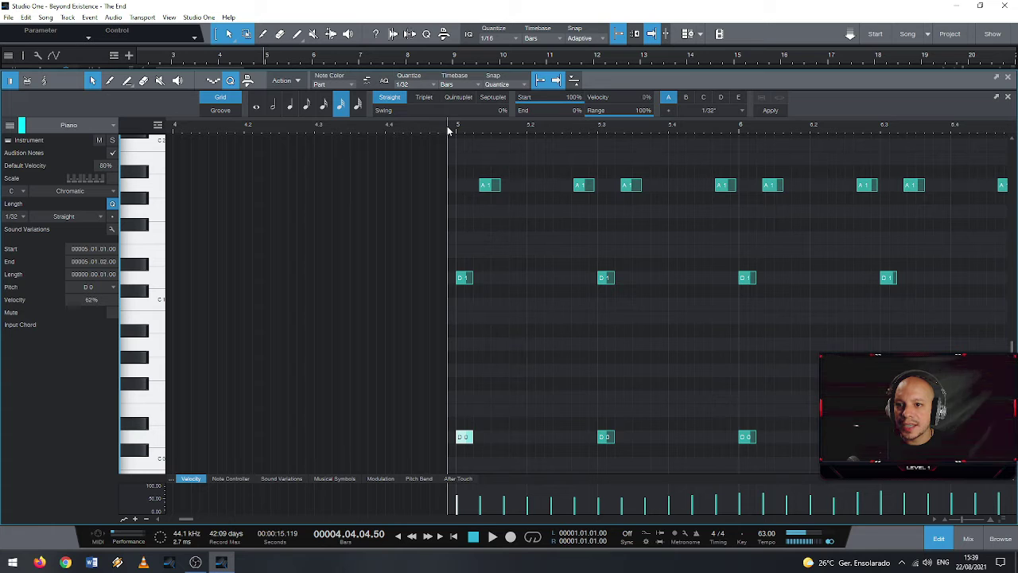
pyautogui.press('space')
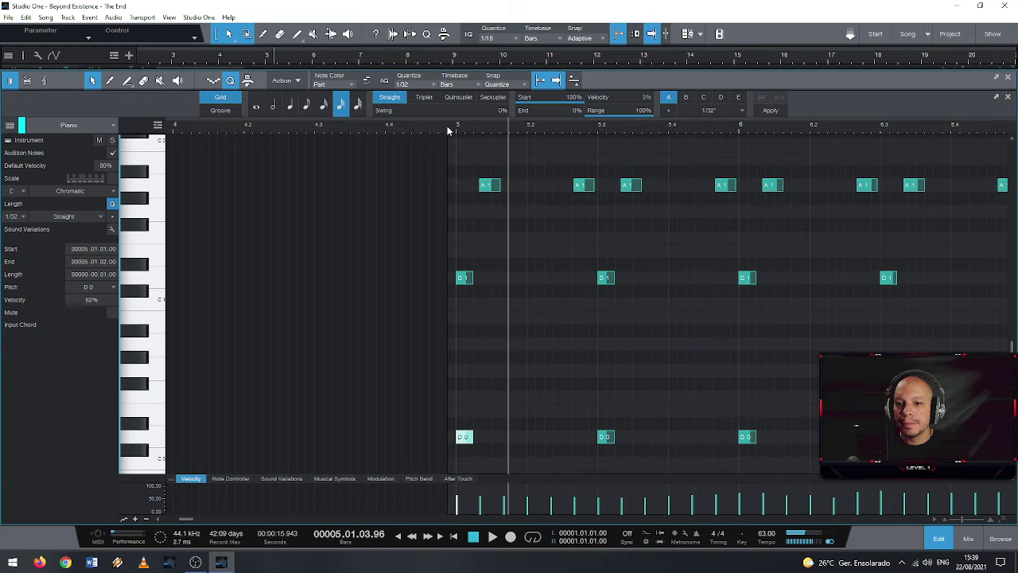
pyautogui.click(446, 134)
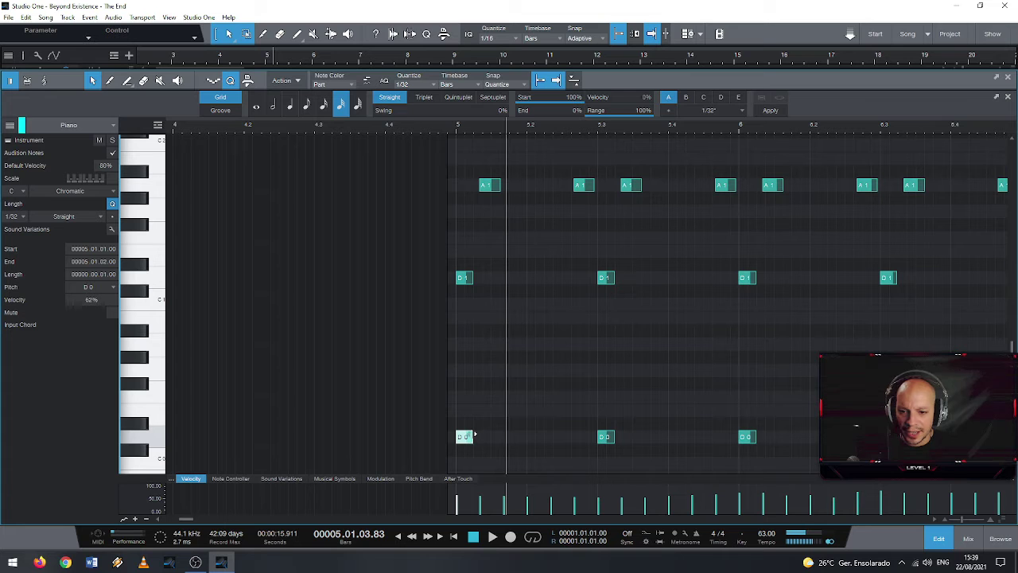
# Select all D 0 and D 1 notes, lengthen them so the first pair ends at 5.01.02.50, and play them
pyautogui.press('w')
pyautogui.press('w')
pyautogui.press('w')
pyautogui.press('w')
pyautogui.press('w')
pyautogui.hotkey('shift', 'w')
pyautogui.hotkey('shift', 'w')
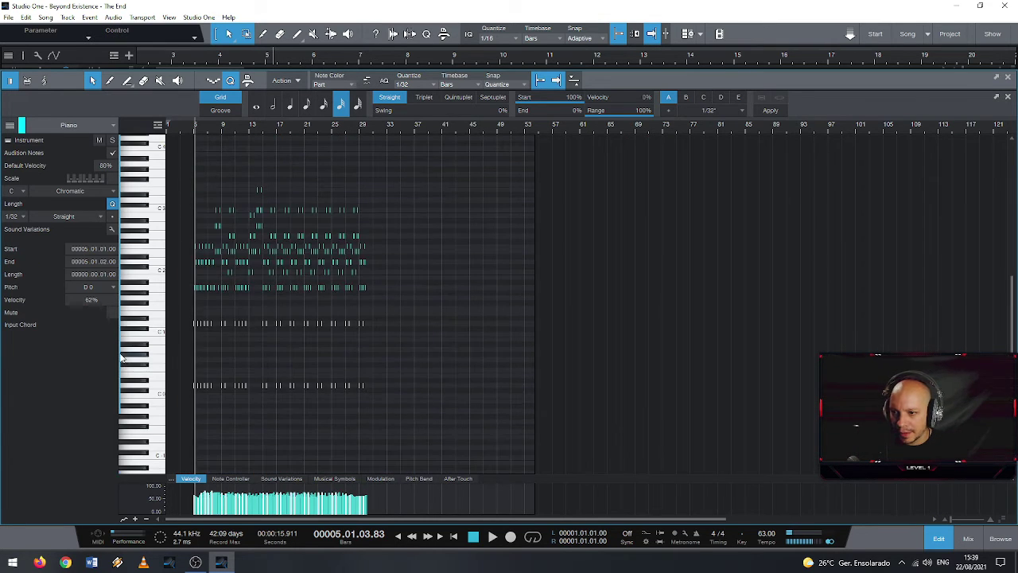
pyautogui.press('e')
pyautogui.press('e')
pyautogui.press('e')
pyautogui.press('e')
pyautogui.hotkey('shift', 'e')
pyautogui.hotkey('shift', 'e')
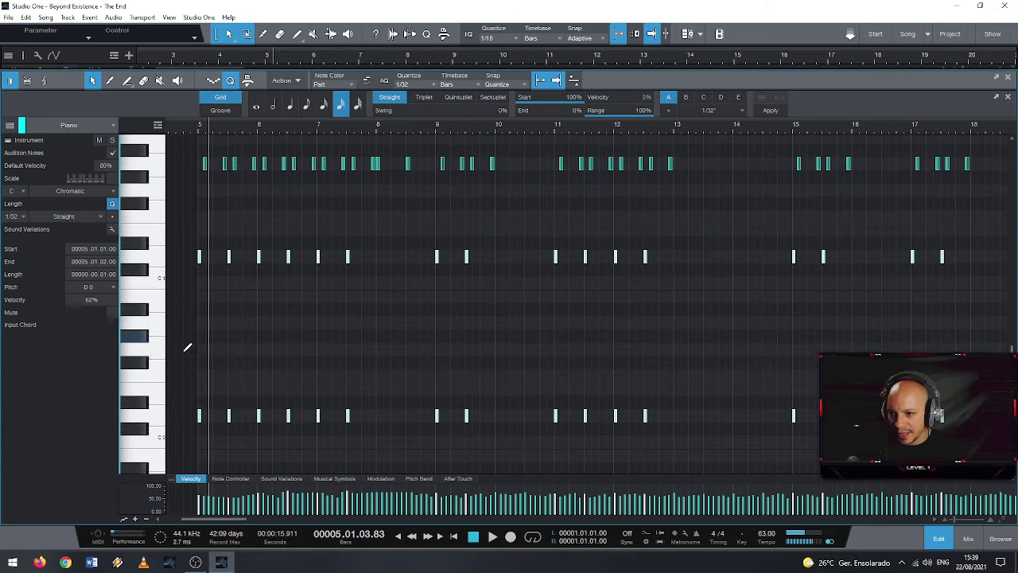
pyautogui.press('e')
pyautogui.press('e')
pyautogui.press('e')
pyautogui.moveTo(266, 262); pyautogui.dragTo(276, 262)
pyautogui.press('space')
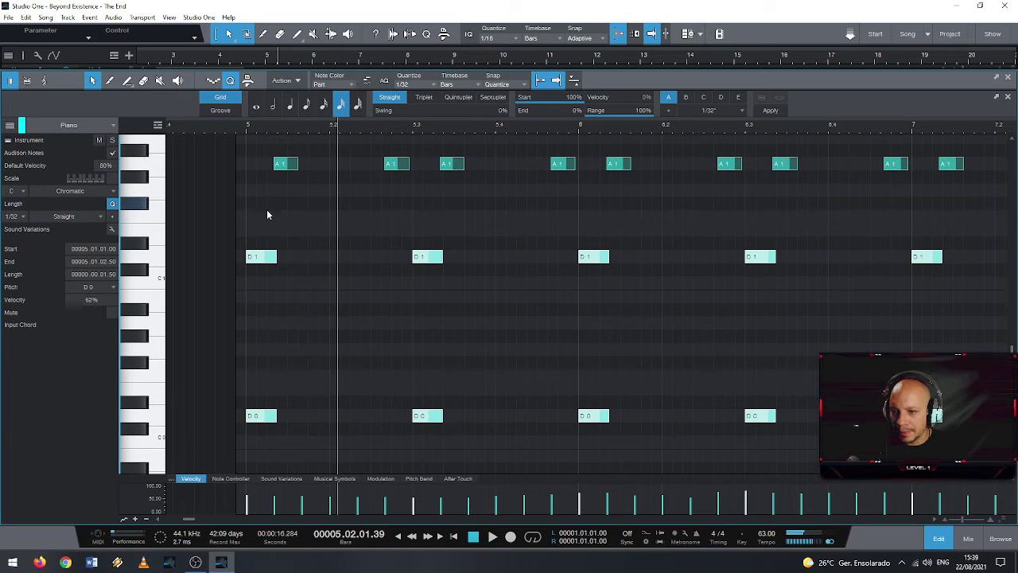
# Lengthen all selected D 0 and D 1 notes to 0.0.2.50 and play from the start of bar 5
pyautogui.moveTo(276, 256); pyautogui.dragTo(298, 258)
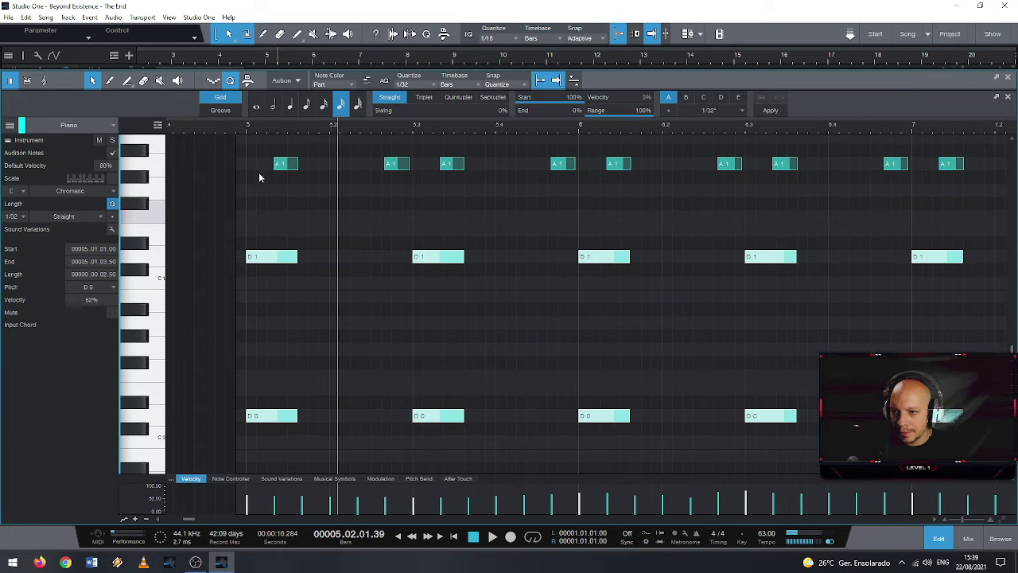
pyautogui.click(234, 127)
pyautogui.press('space')
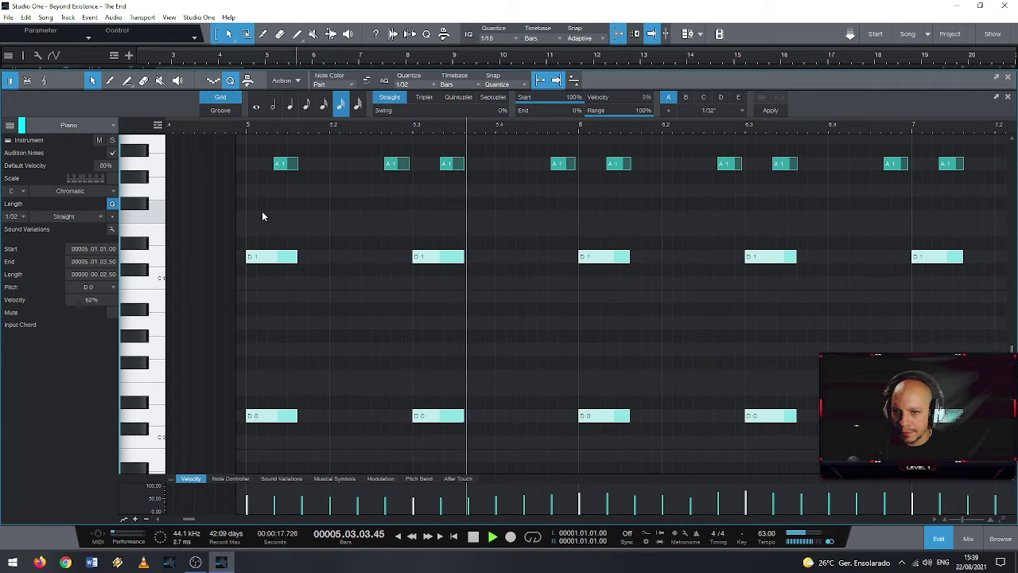
# Lengthen the D 0 and D 1 notes from bar 5 through the start of bar 9 to two beats each, and play them
pyautogui.scroll(2, 278, 267)
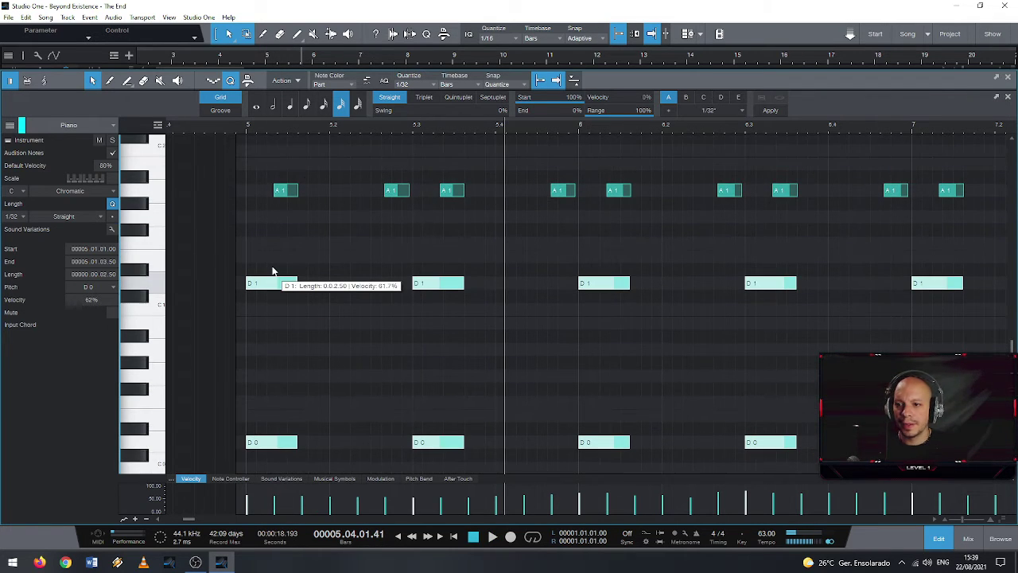
pyautogui.scroll(3, 272, 267)
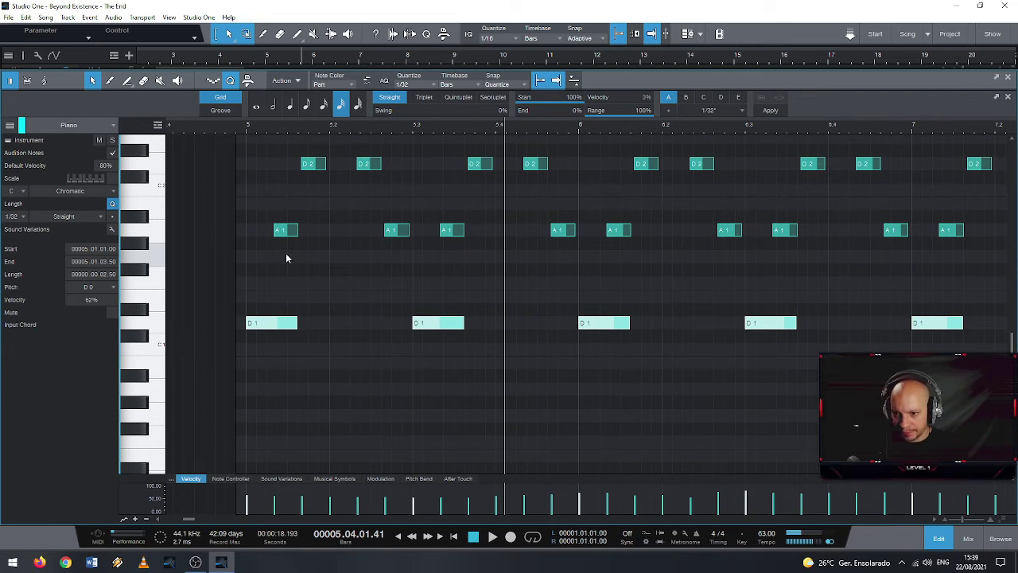
pyautogui.scroll(-8, 327, 272)
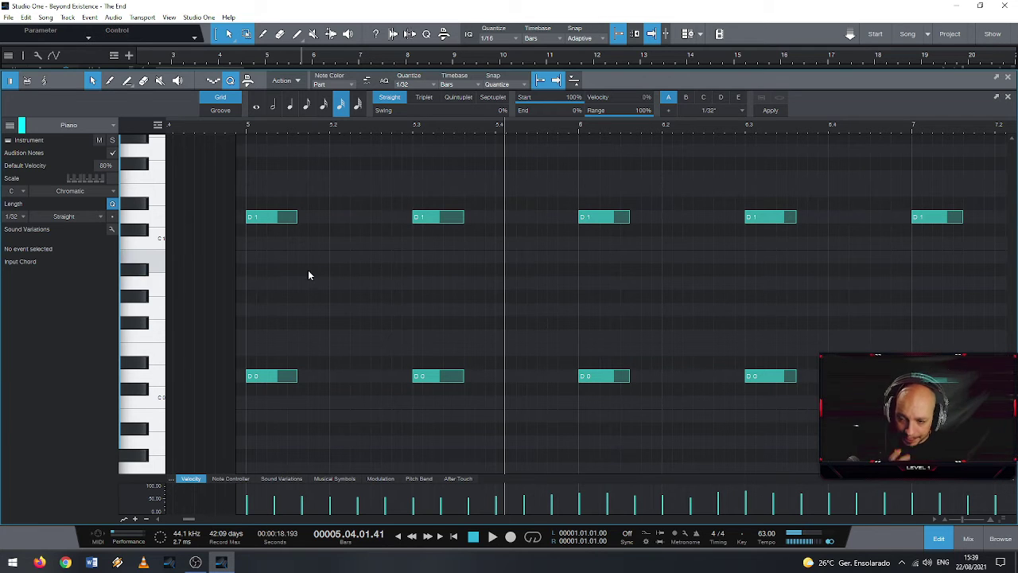
pyautogui.moveTo(276, 421); pyautogui.dragTo(1010, 175)
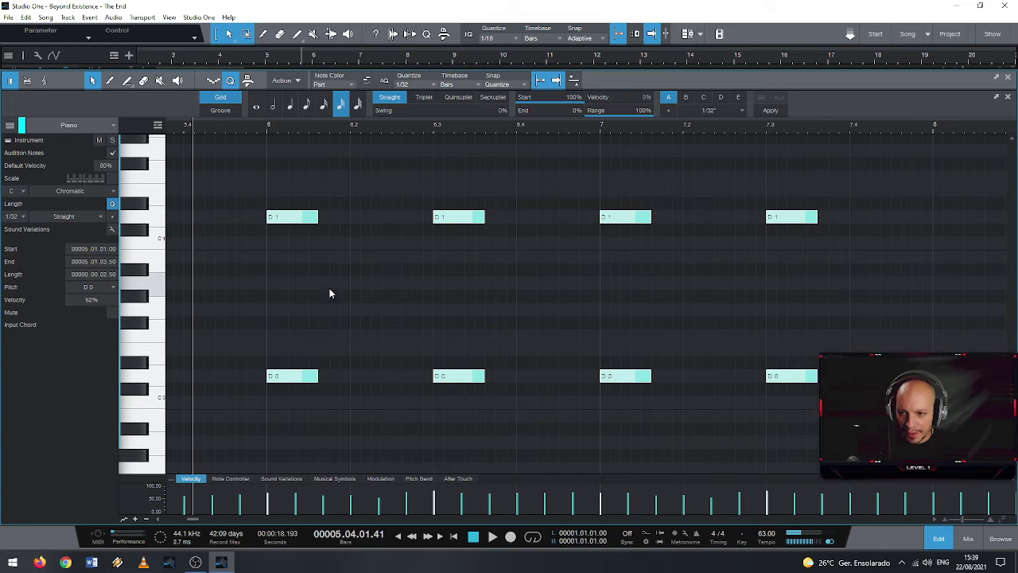
pyautogui.moveTo(319, 373); pyautogui.dragTo(433, 370)
pyautogui.scroll(-5, 177, 170)
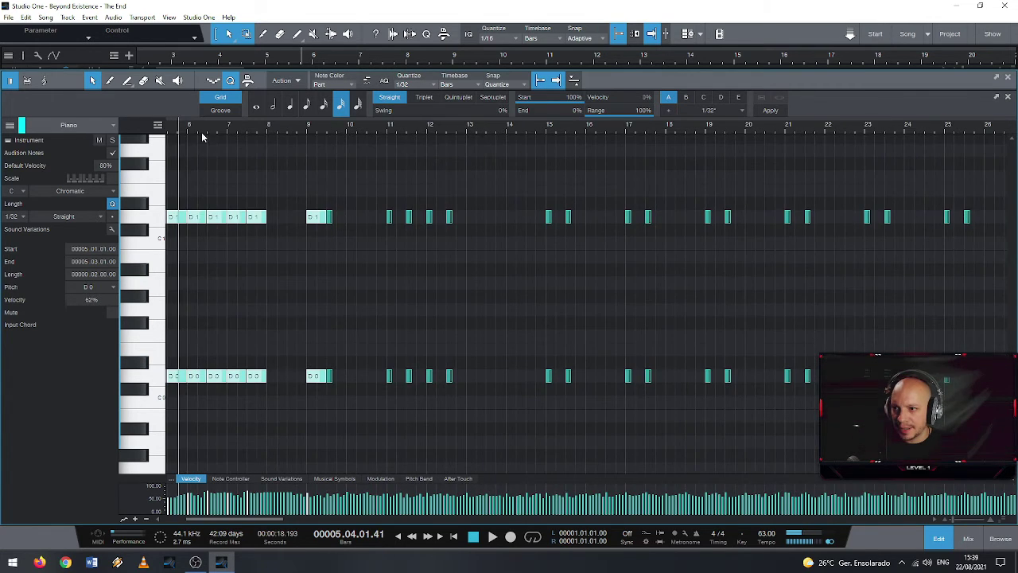
pyautogui.click(320, 132)
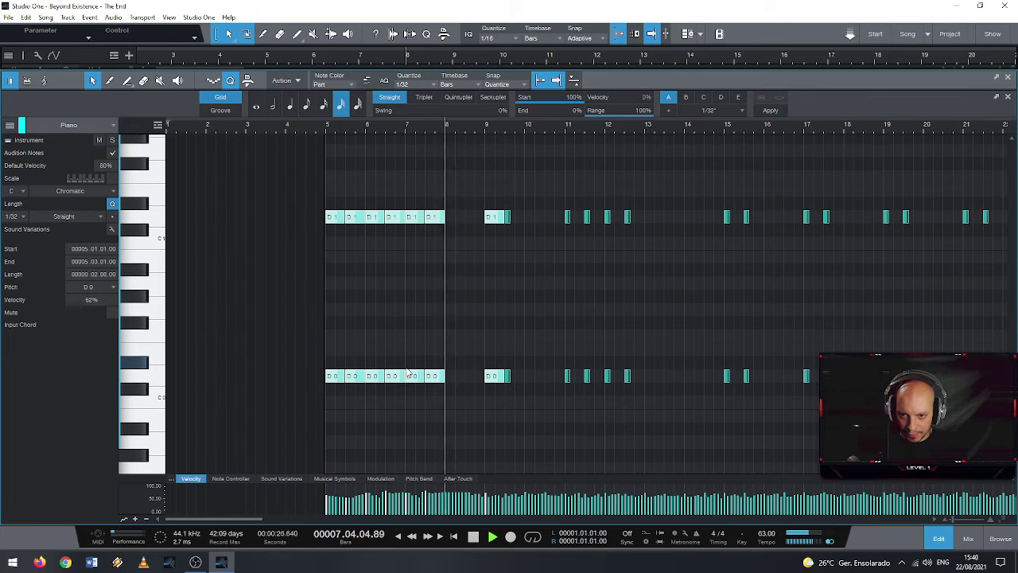
# Examine the piano notes above the bass around bar 8 and replay the passage from the start of bar 5
pyautogui.scroll(4, 436, 358)
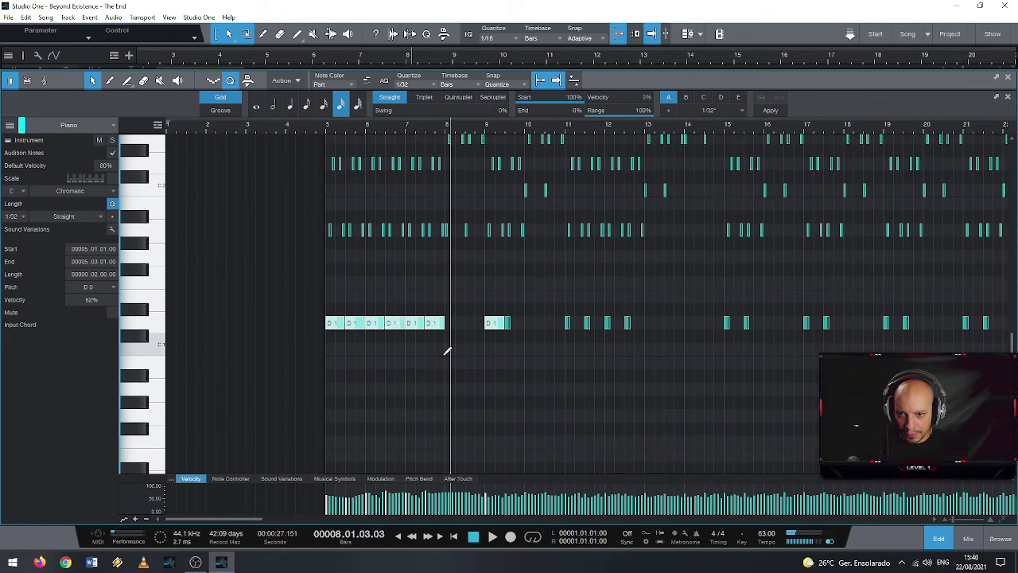
pyautogui.scroll(5, 446, 350)
pyautogui.scroll(2, 527, 345)
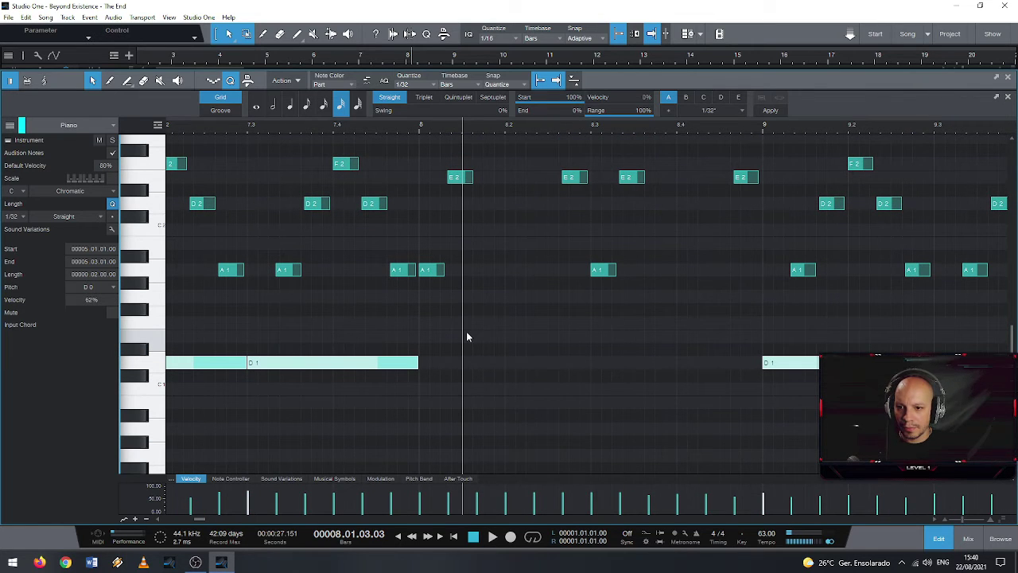
pyautogui.scroll(-5, 467, 336)
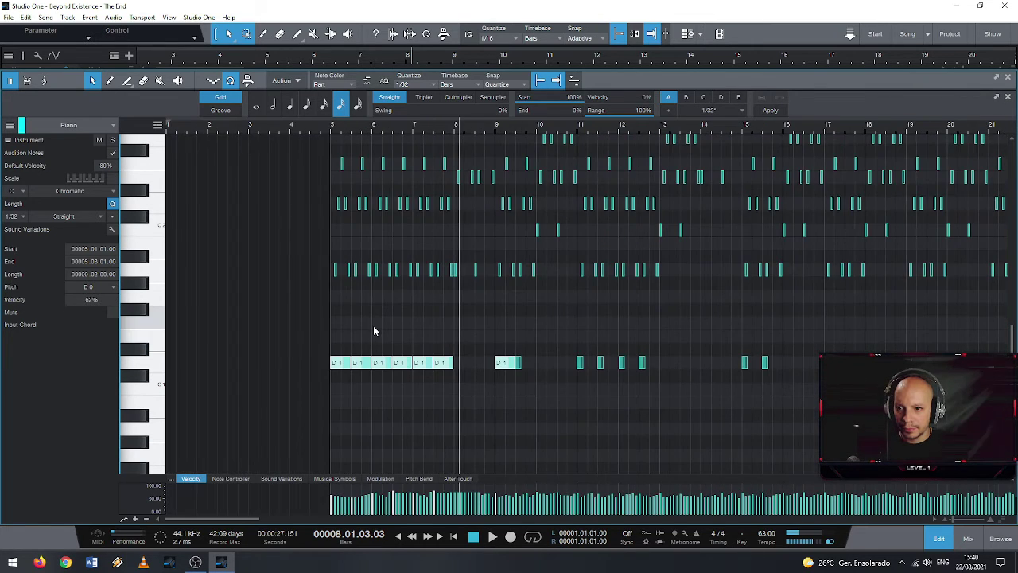
pyautogui.scroll(-5, 456, 295)
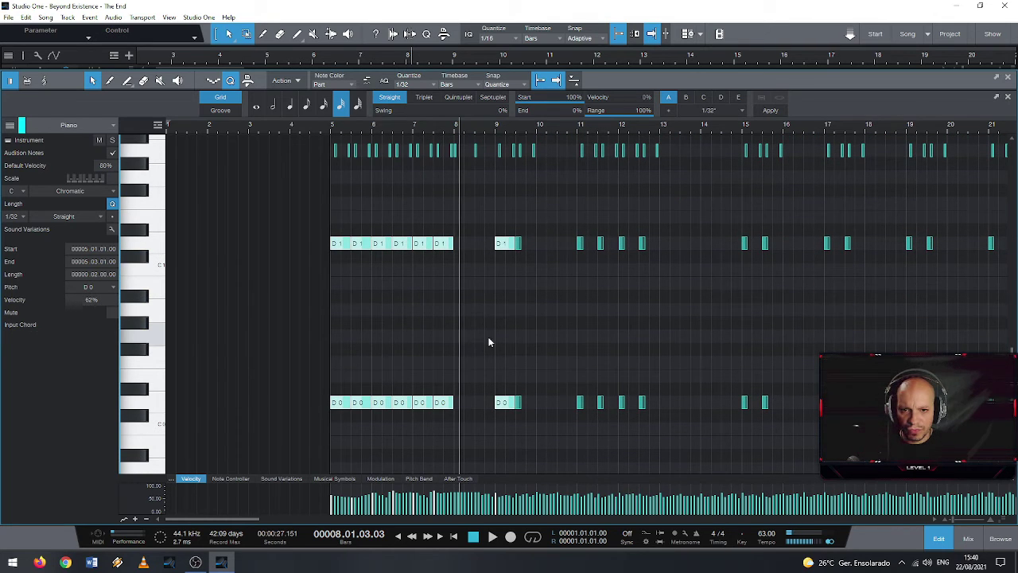
pyautogui.click(326, 127)
pyautogui.press('space')
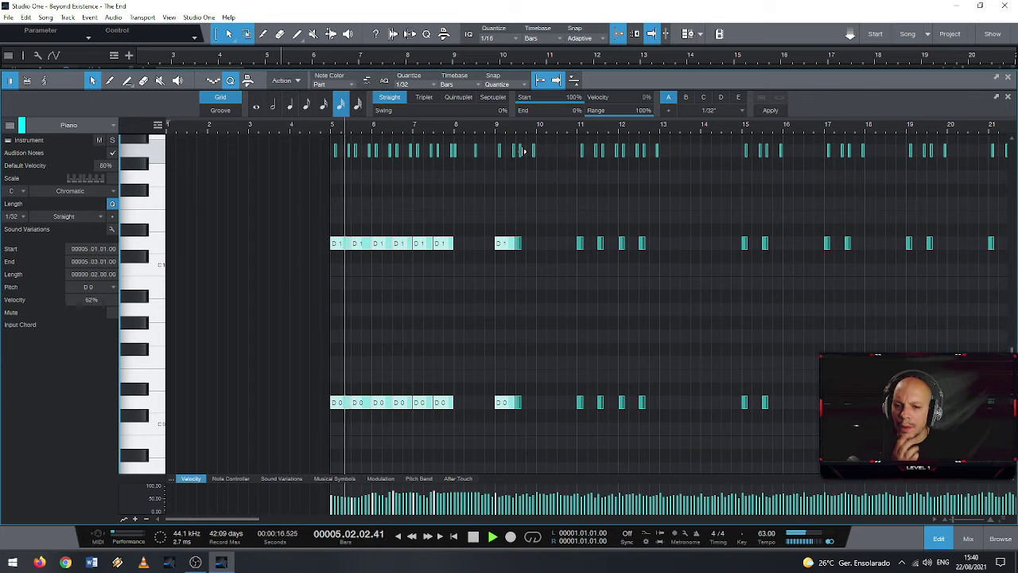
# Lengthen the D 0 and D 1 notes at 9.3 to end at 10.01.01.00
pyautogui.moveTo(509, 213); pyautogui.dragTo(462, 199)
pyautogui.scroll(4, 541, 409)
pyautogui.click(493, 405)
pyautogui.moveTo(483, 241); pyautogui.dragTo(534, 243)
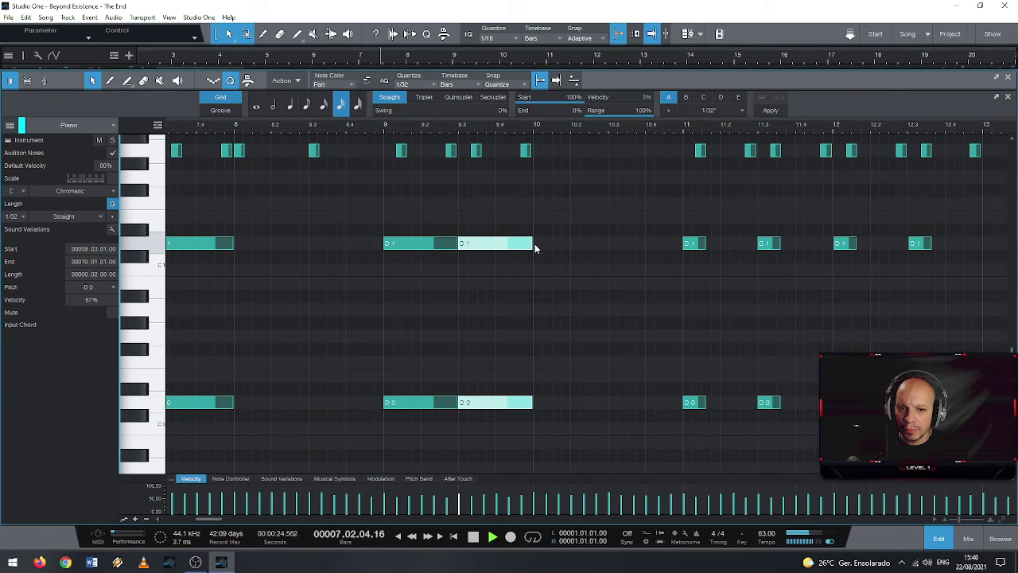
# Lengthen the D 0 and D 1 notes in bars 11 and 12 to two beats each
pyautogui.moveTo(697, 435); pyautogui.dragTo(991, 229)
pyautogui.moveTo(710, 243); pyautogui.dragTo(756, 244)
pyautogui.scroll(-3, 386, 125)
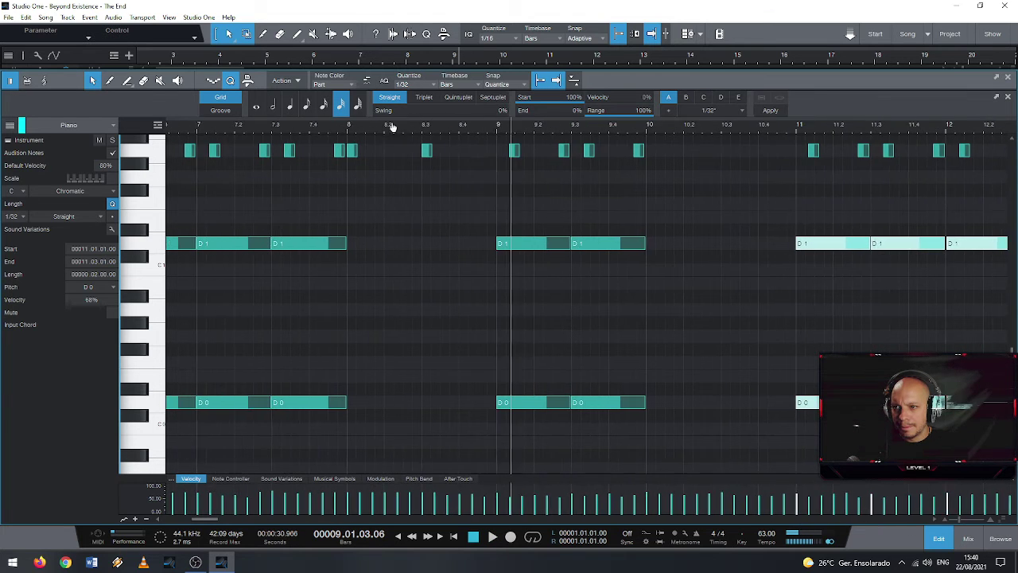
# Play the passage from bar 7 and audition E 1 as a bass note for bar 8
pyautogui.scroll(3, 382, 230)
pyautogui.scroll(2, 376, 229)
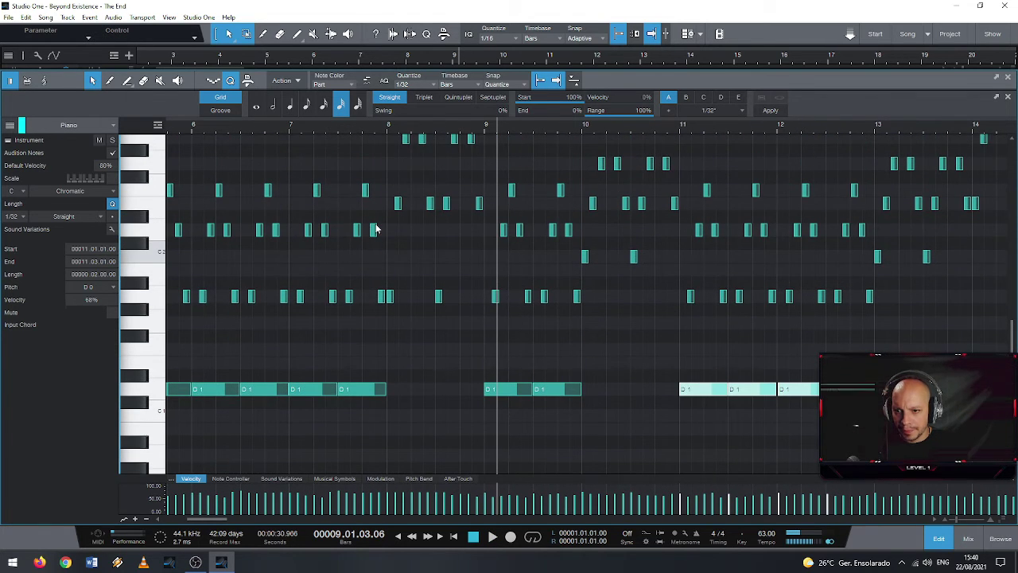
pyautogui.click(290, 125)
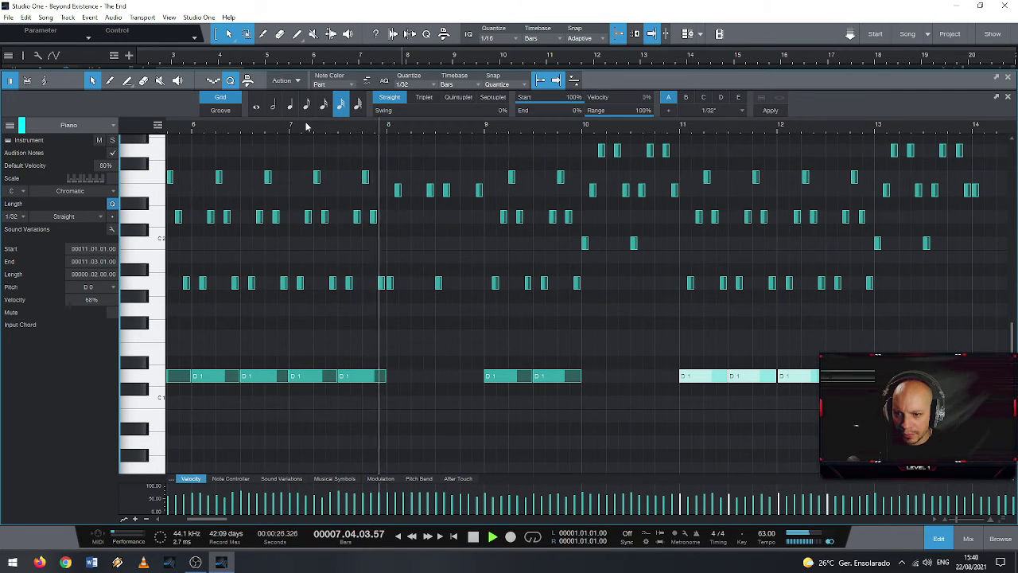
pyautogui.click(155, 353)
pyautogui.click(156, 353)
pyautogui.click(156, 353)
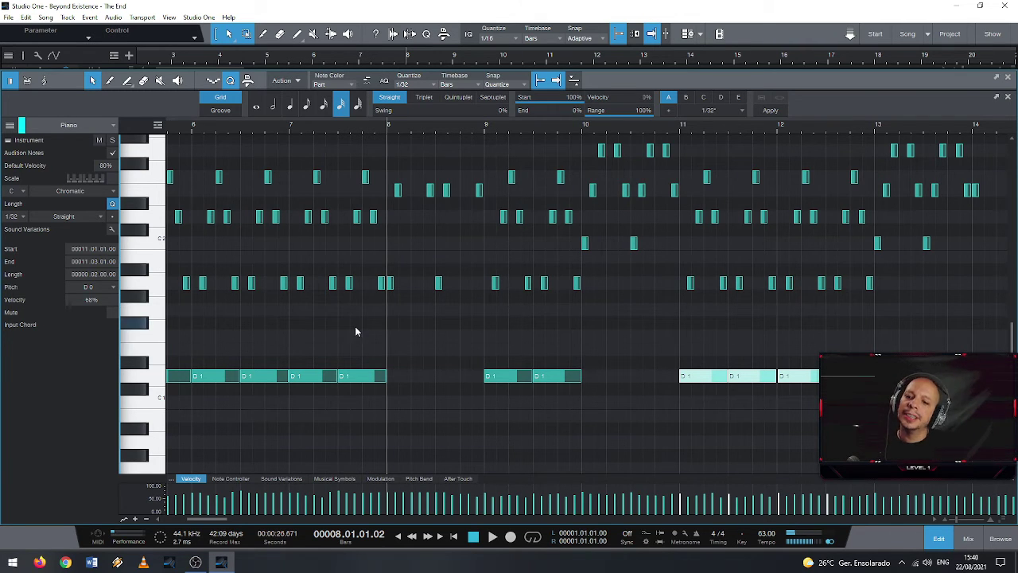
# Try an E 1 note of length 0.0.3.50 near the start of bar 8, and remove it
pyautogui.press('2')
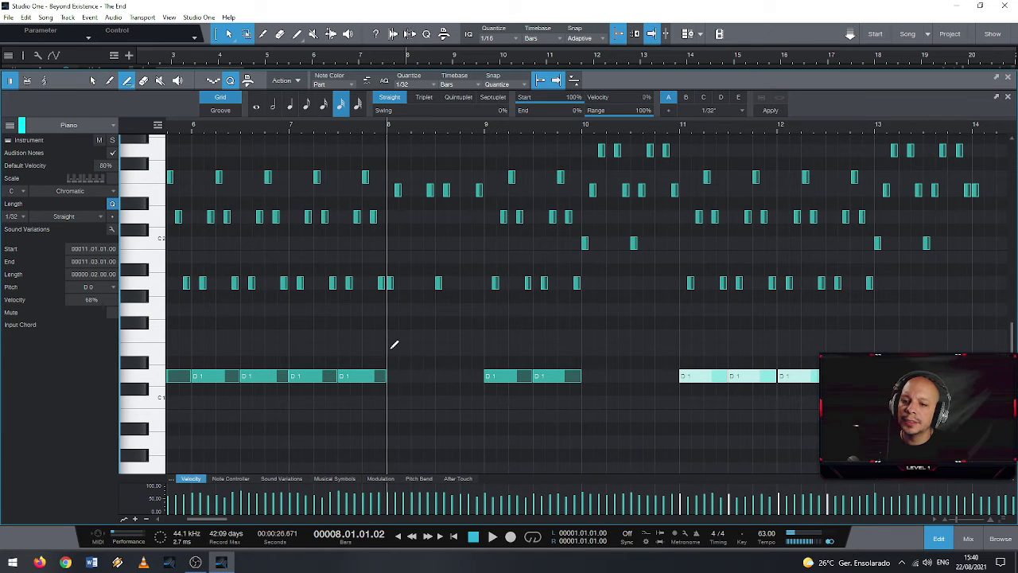
pyautogui.click(393, 347)
pyautogui.moveTo(414, 343); pyautogui.dragTo(406, 345)
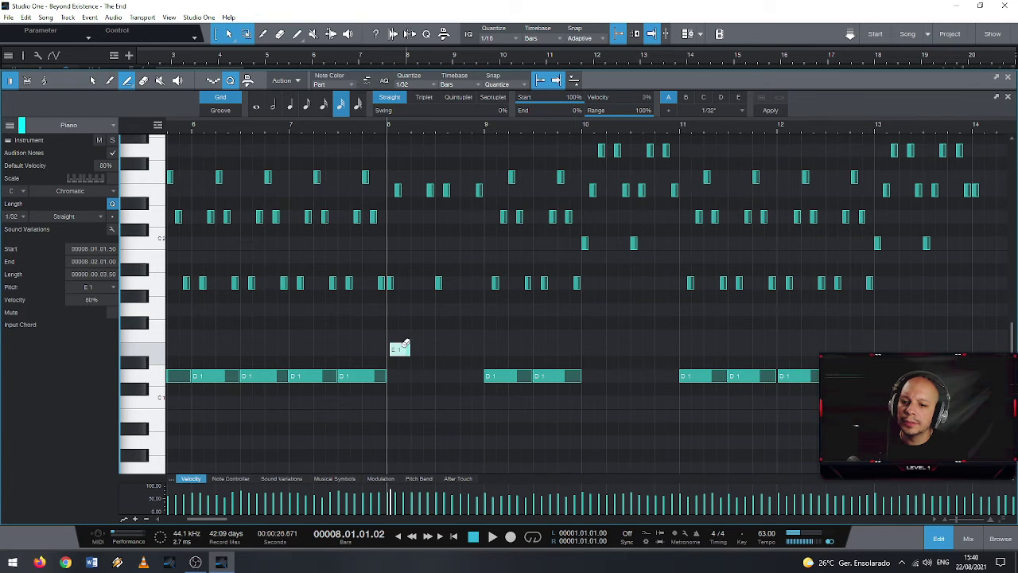
pyautogui.scroll(3, 389, 350)
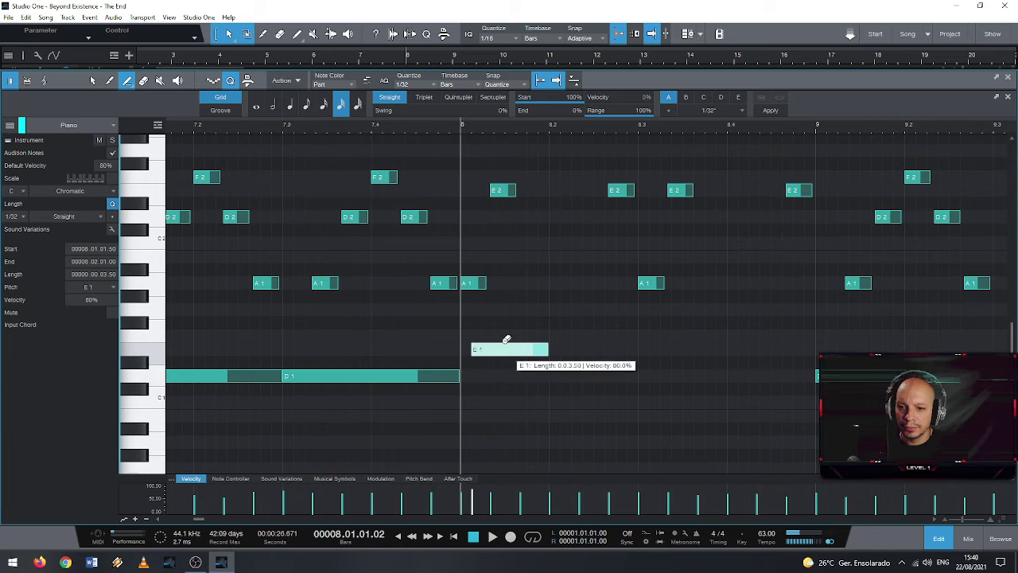
pyautogui.click(499, 344)
# Play from 7.3 into bar 8 and examine which piano notes sound above the missing bass in bar 8
pyautogui.click(282, 132)
pyautogui.press('space')
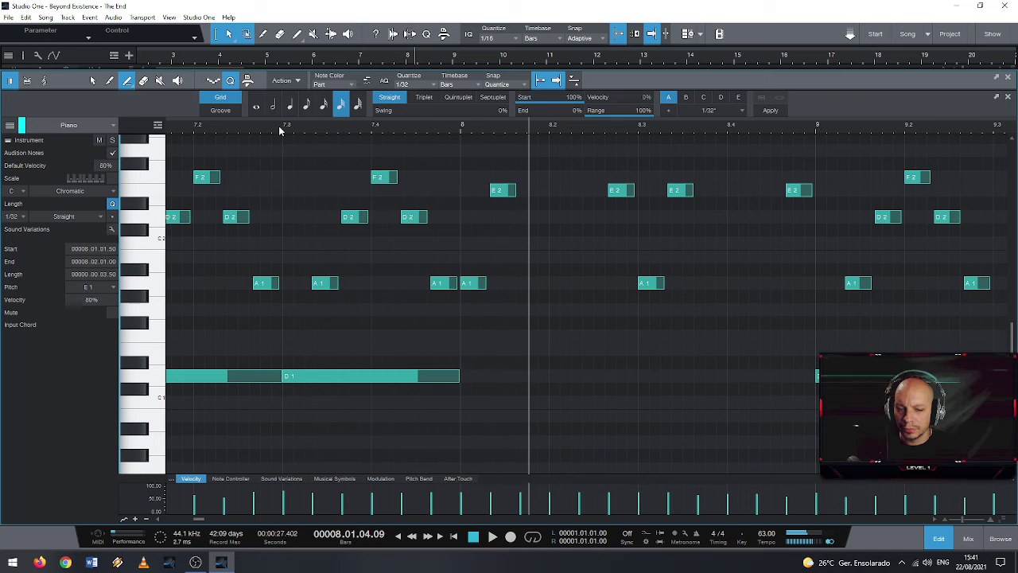
pyautogui.scroll(2, 281, 129)
pyautogui.scroll(-5, 281, 129)
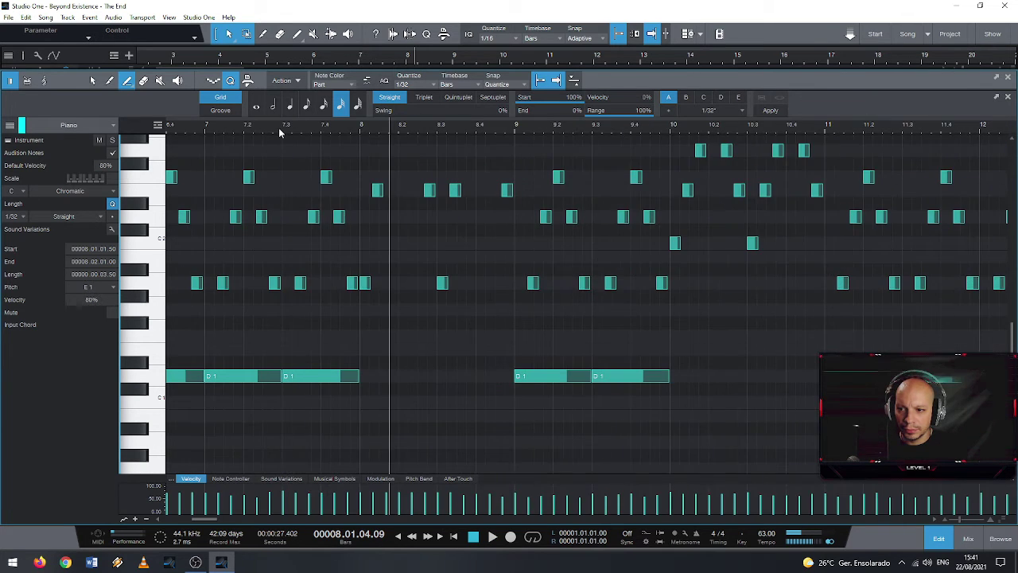
pyautogui.scroll(-1, 267, 173)
pyautogui.scroll(-2, 267, 187)
pyautogui.scroll(4, 266, 191)
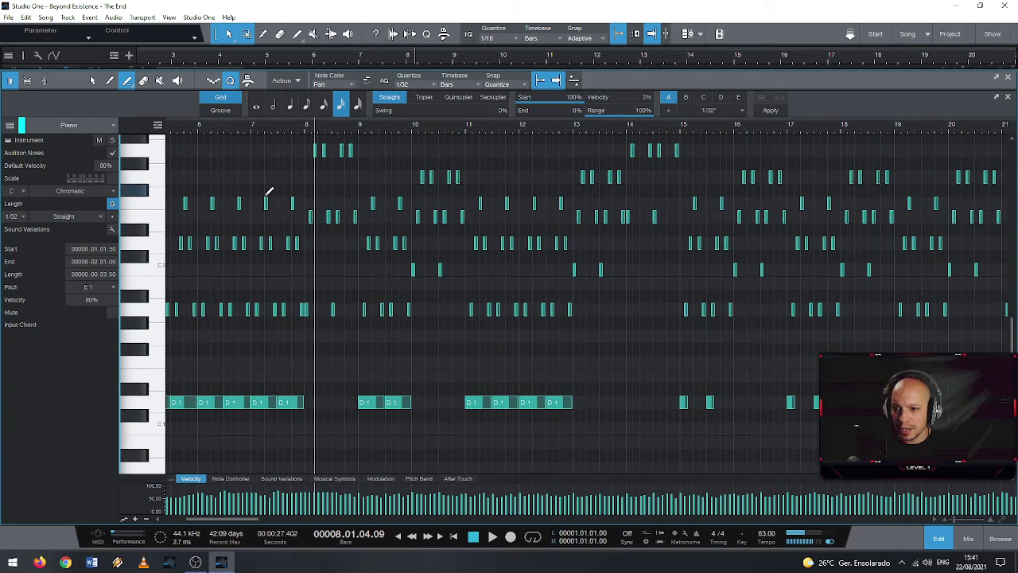
pyautogui.scroll(2, 272, 238)
pyautogui.scroll(5, 366, 386)
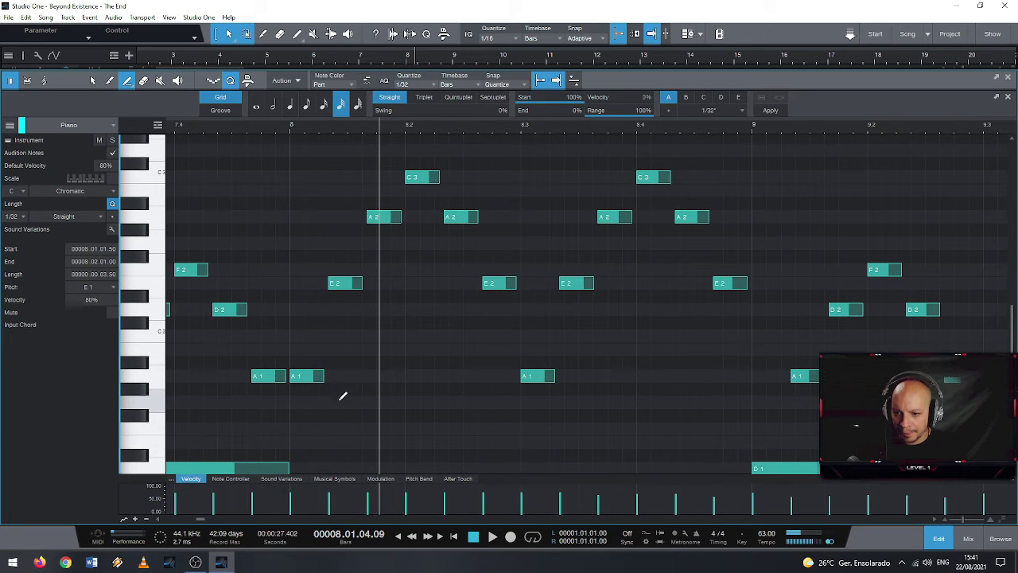
# Lengthen the two A 1 notes in bar 8 to two beats each and play the passage leading into bar 8
pyautogui.press('1')
pyautogui.moveTo(320, 393); pyautogui.dragTo(709, 329)
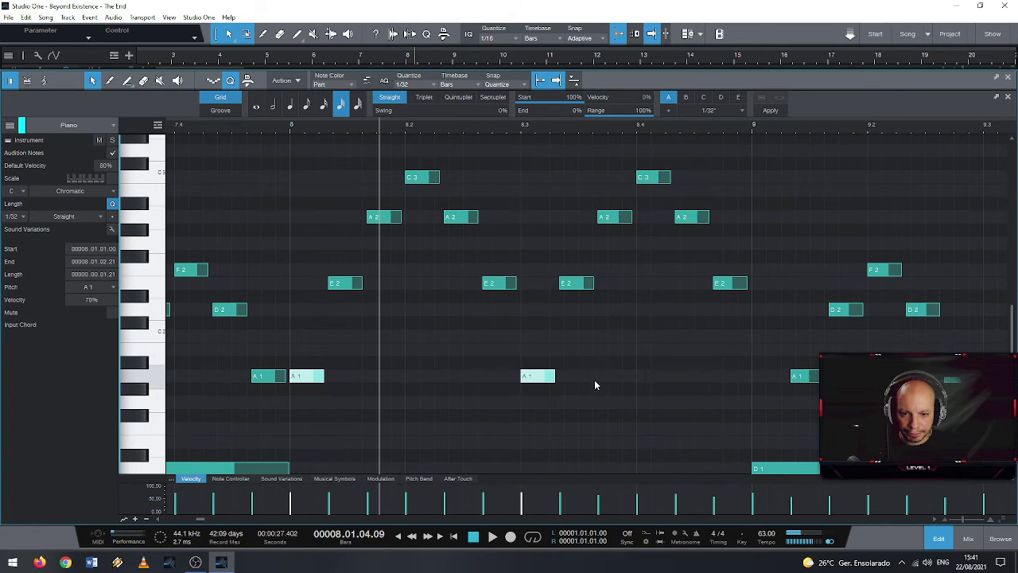
pyautogui.moveTo(558, 376); pyautogui.dragTo(743, 373)
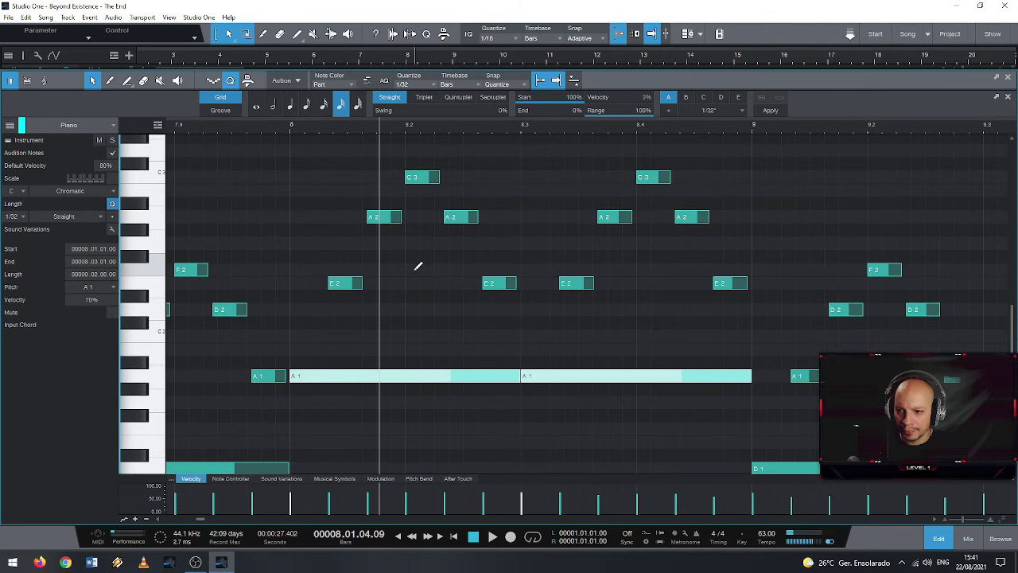
pyautogui.scroll(-5, 273, 216)
pyautogui.click(254, 128)
pyautogui.press('space')
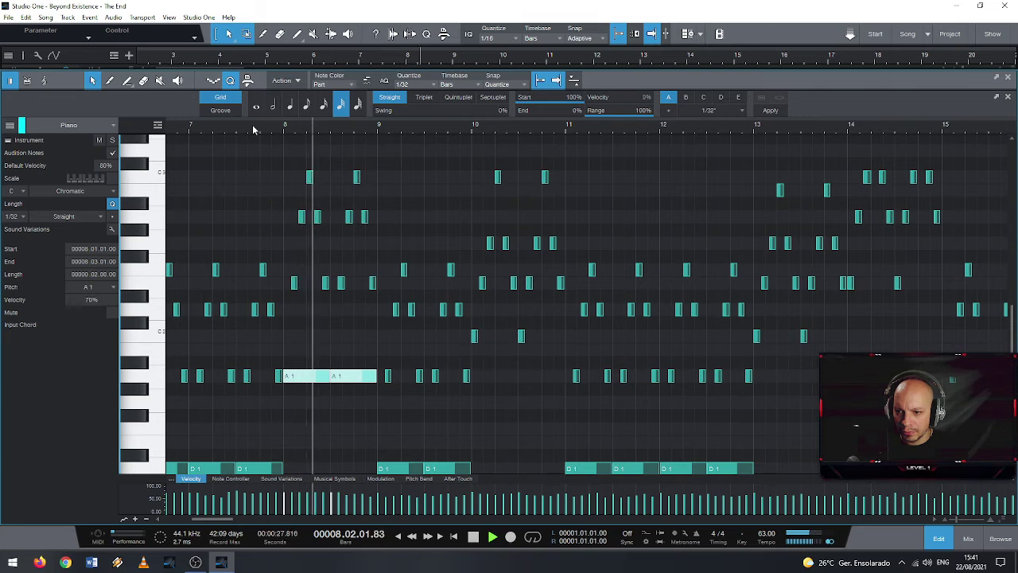
pyautogui.press('space')
# Copy the two long A 1 notes in bar 8 an octave down to A 0 and play the passage from bar 7
pyautogui.scroll(-5, 205, 278)
pyautogui.scroll(2, 202, 279)
pyautogui.moveTo(279, 129); pyautogui.dragTo(455, 165)
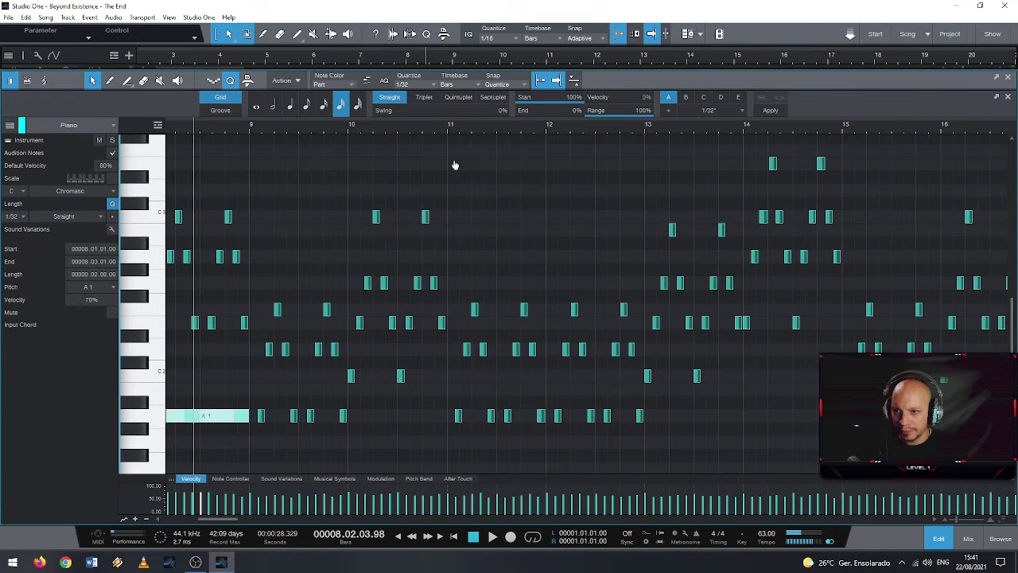
pyautogui.hscroll(-3, 302, 254)
pyautogui.scroll(-4, 262, 366)
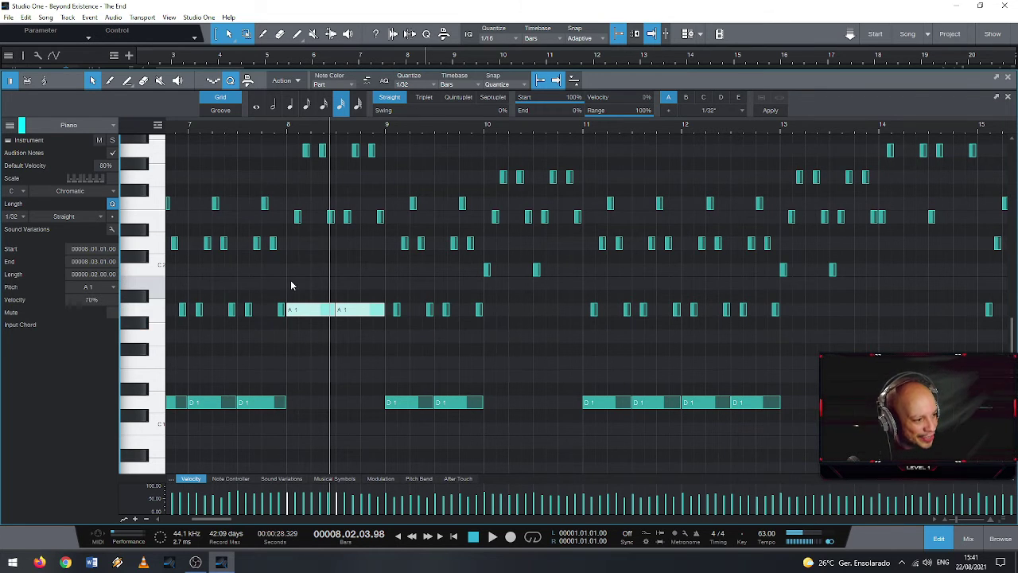
pyautogui.scroll(-2, 282, 349)
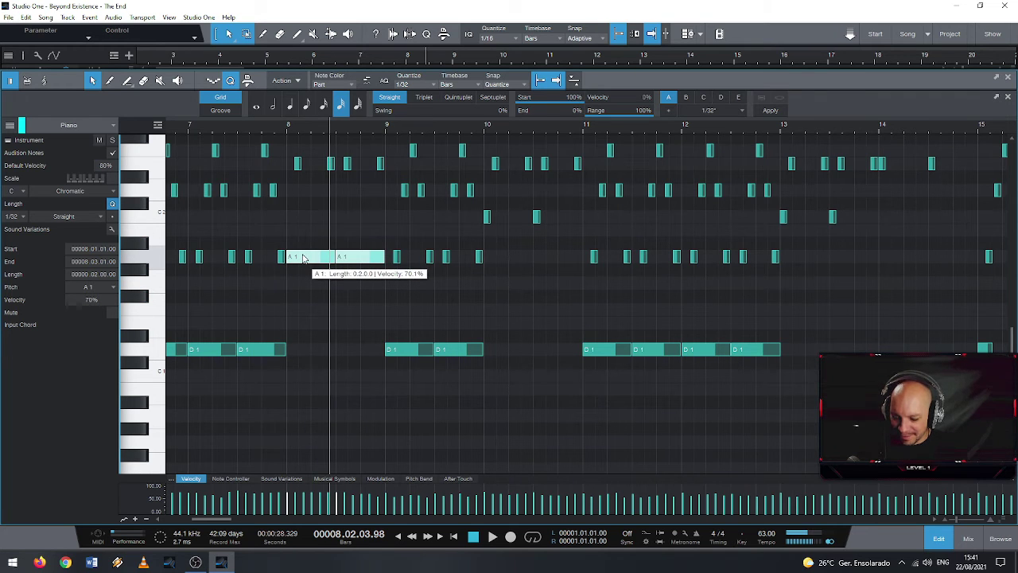
pyautogui.hotkey('ctrl', 'd')
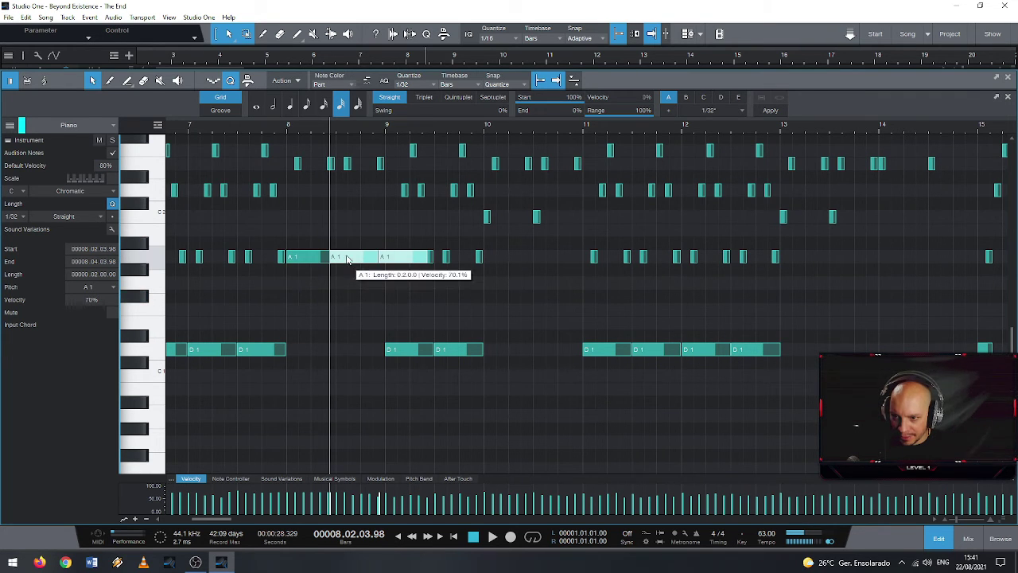
pyautogui.moveTo(336, 301); pyautogui.dragTo(299, 419)
pyautogui.click(200, 127)
pyautogui.press('space')
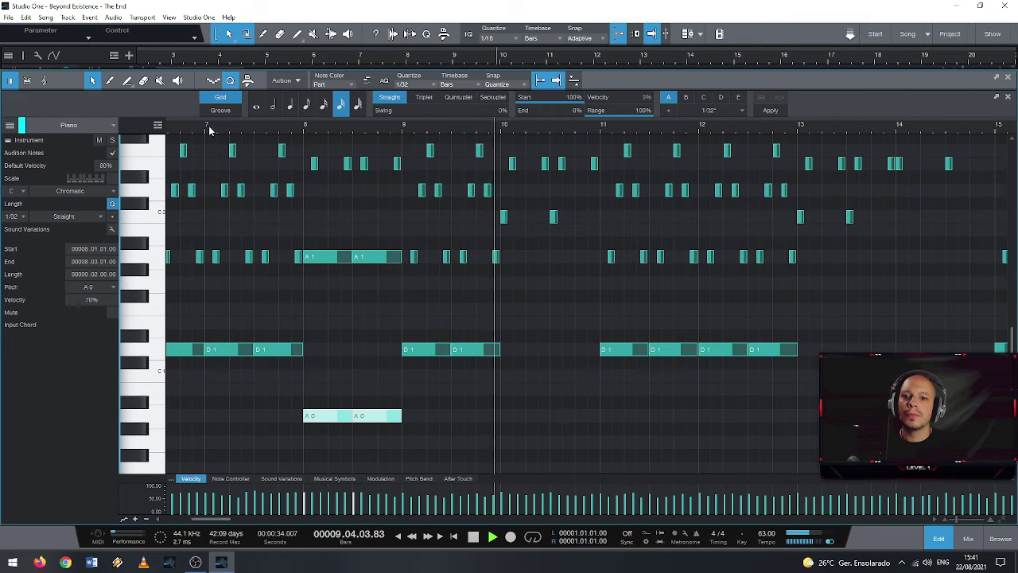
# Lengthen the two C 2 notes in bar 10 to two beats each
pyautogui.scroll(-2, 354, 213)
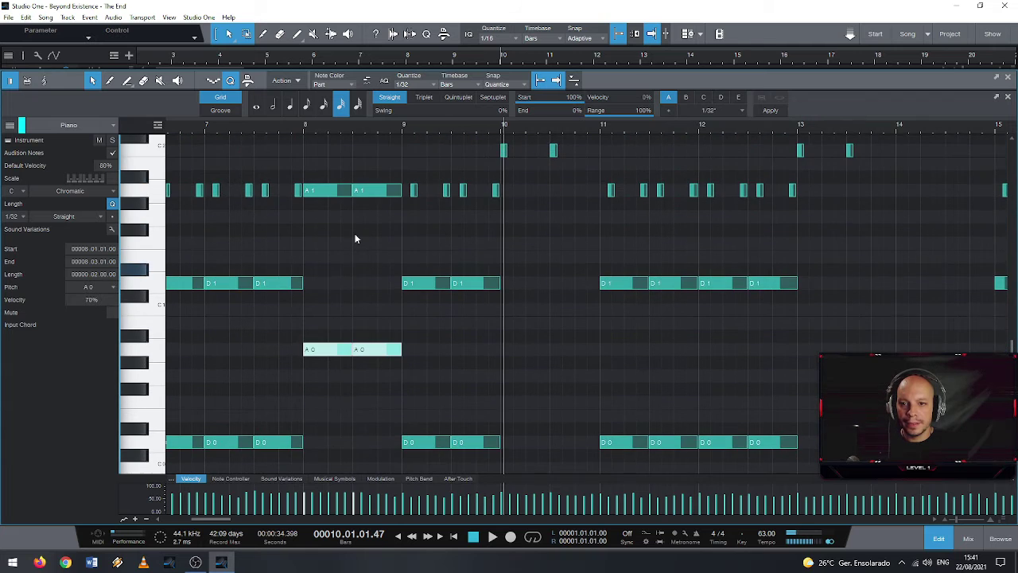
pyautogui.scroll(3, 354, 222)
pyautogui.scroll(1, 355, 233)
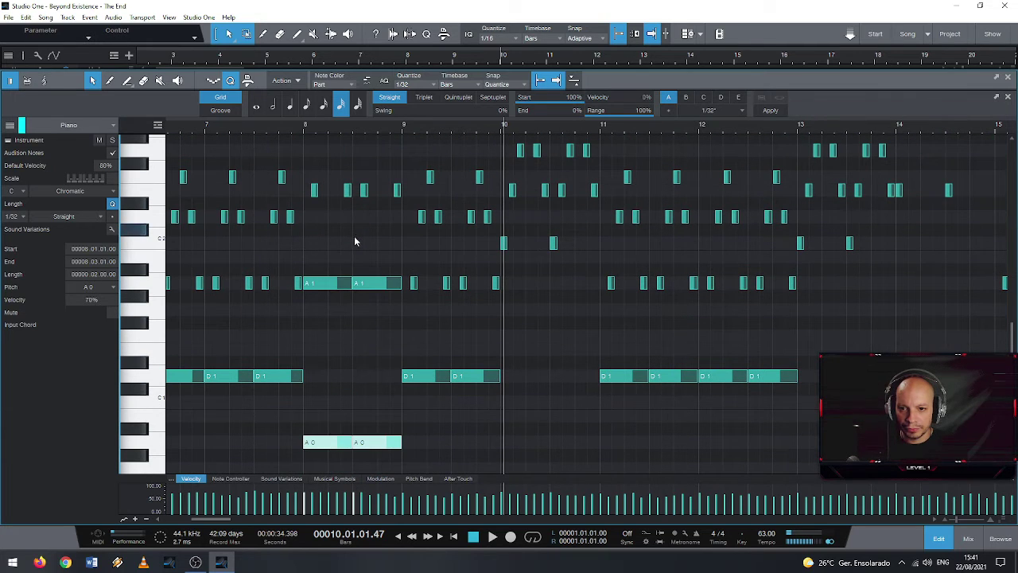
pyautogui.scroll(2, 475, 276)
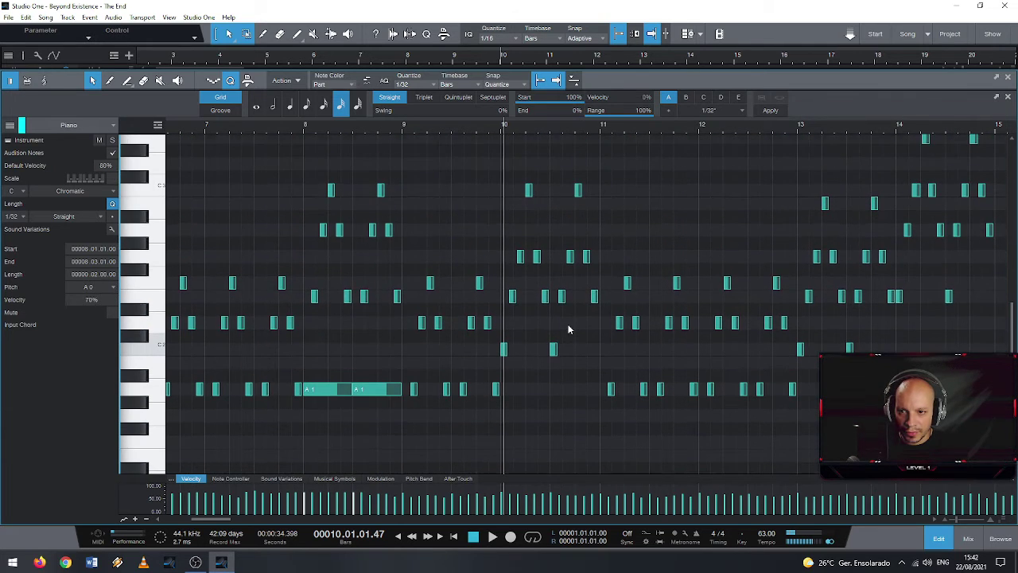
pyautogui.scroll(-1, 570, 339)
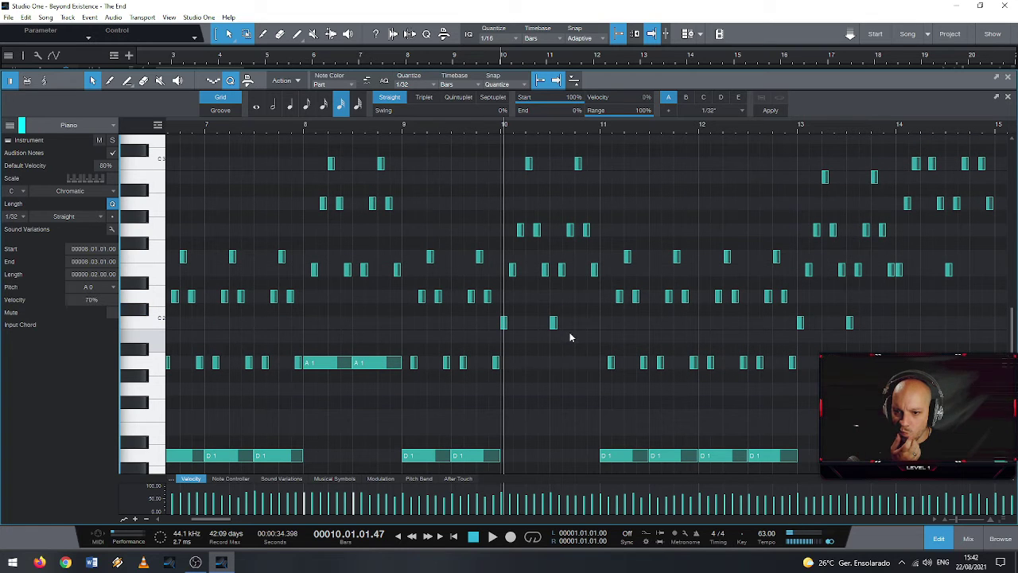
pyautogui.scroll(-1, 549, 324)
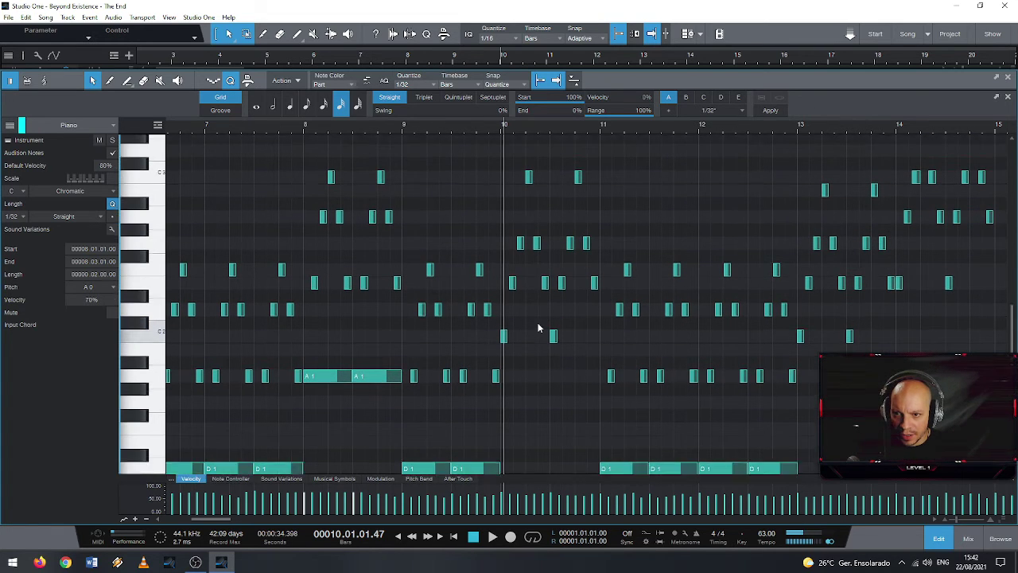
pyautogui.scroll(3, 521, 327)
pyautogui.scroll(2, 521, 328)
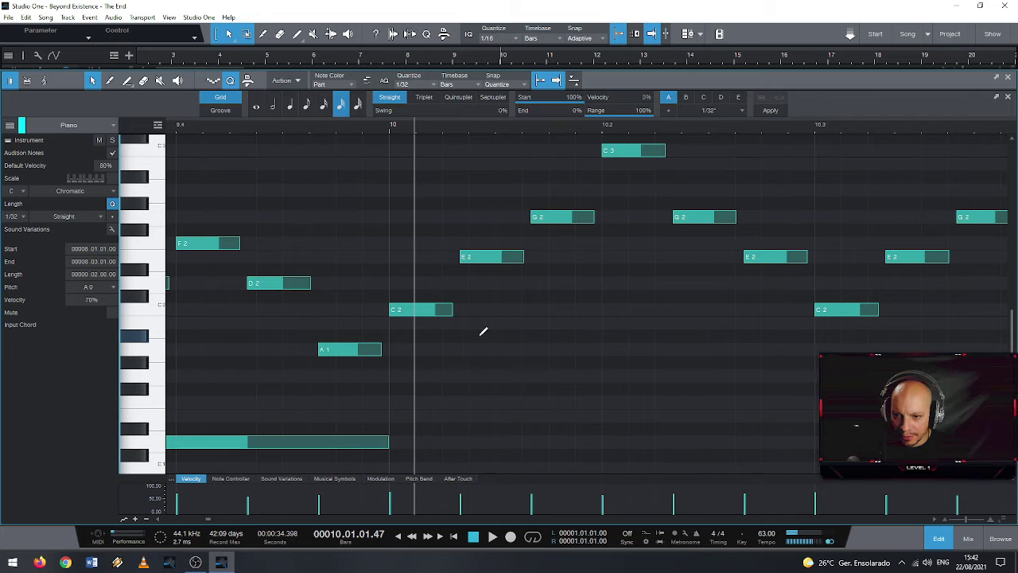
pyautogui.scroll(-3, 418, 347)
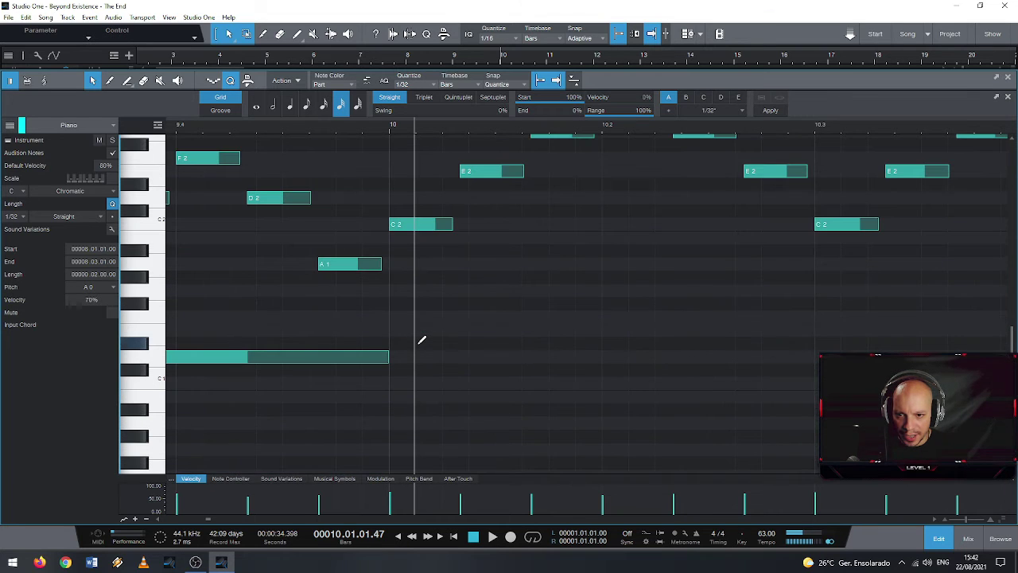
pyautogui.scroll(3, 418, 347)
pyautogui.moveTo(415, 363); pyautogui.dragTo(889, 288)
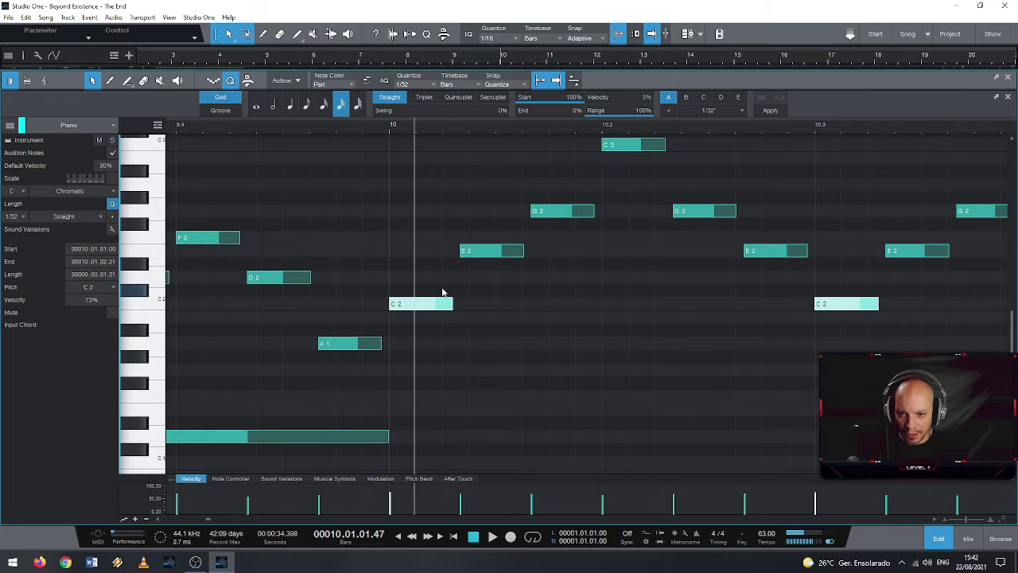
pyautogui.moveTo(451, 303); pyautogui.dragTo(814, 303)
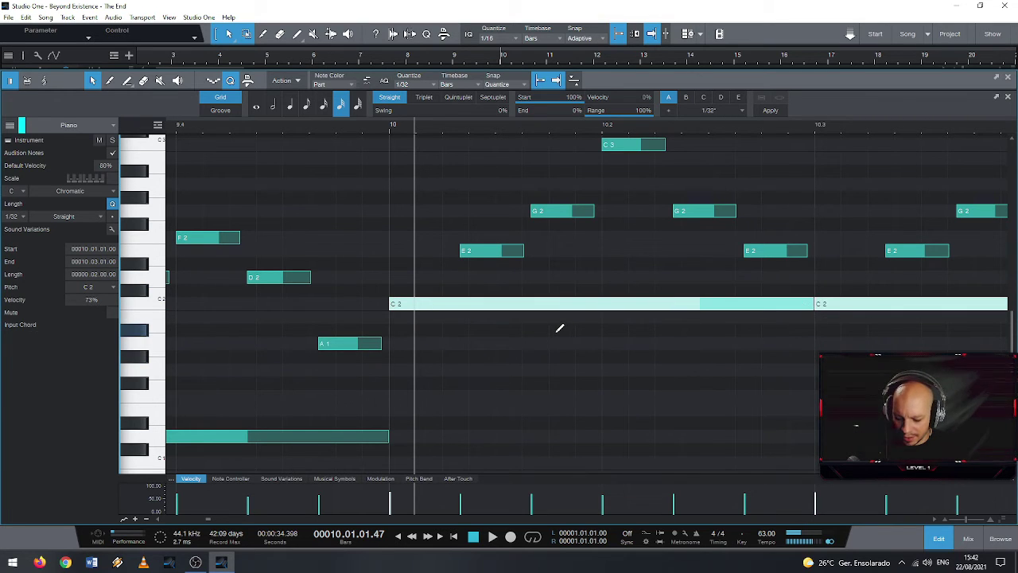
# Copy the two long C 2 notes in bar 10 an octave down to C 1 and play from the end of bar 7
pyautogui.hotkey('alt', 'Right')
pyautogui.click(438, 416)
pyautogui.moveTo(438, 416); pyautogui.dragTo(429, 466)
pyautogui.scroll(-6, 448, 371)
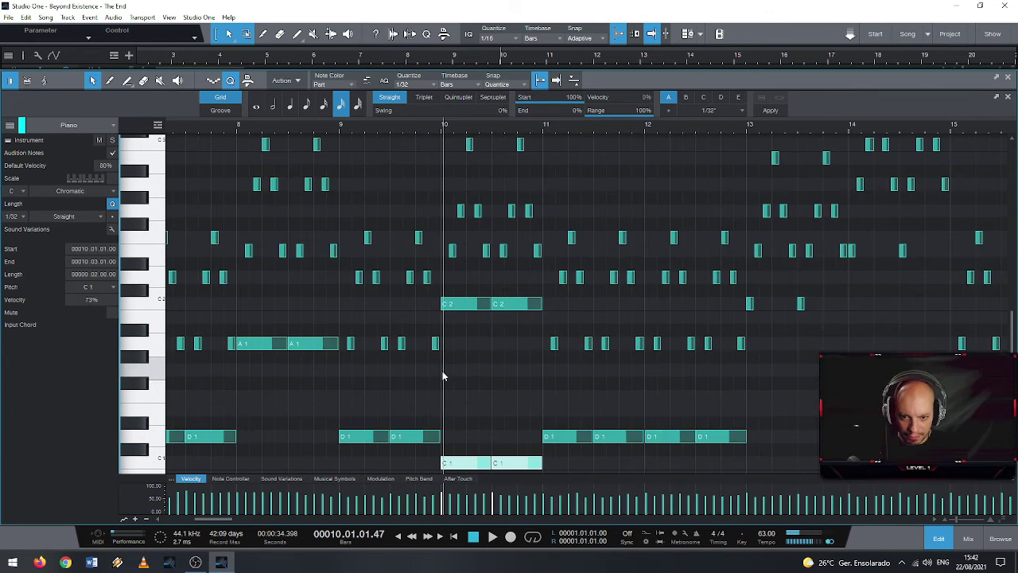
pyautogui.scroll(-5, 448, 370)
pyautogui.scroll(1, 318, 271)
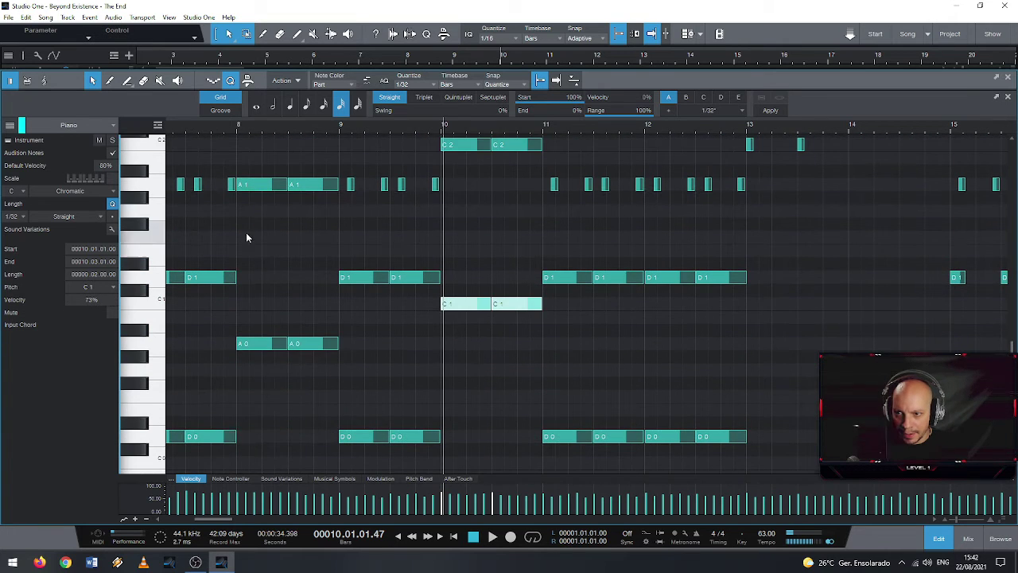
pyautogui.click(228, 126)
pyautogui.press('space')
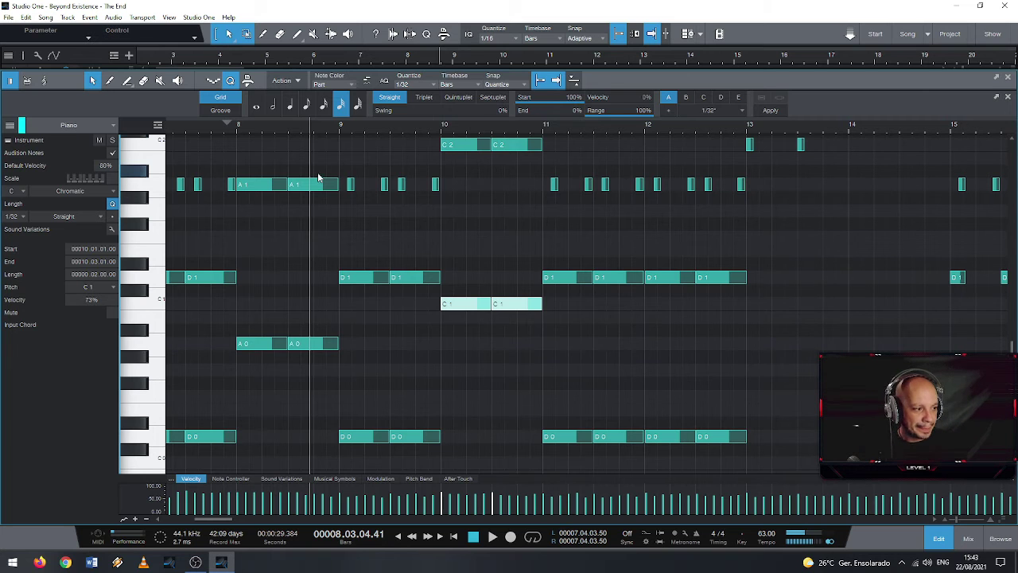
# Play from bar 13 into bar 14 and examine which piano notes sound above the missing bass there
pyautogui.press('z')
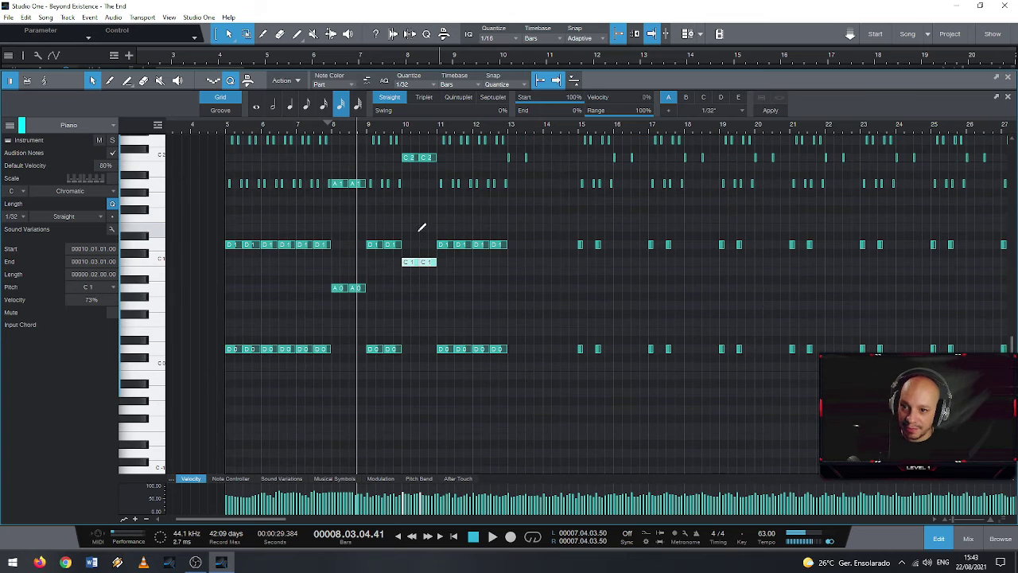
pyautogui.press('z')
pyautogui.scroll(3, 302, 226)
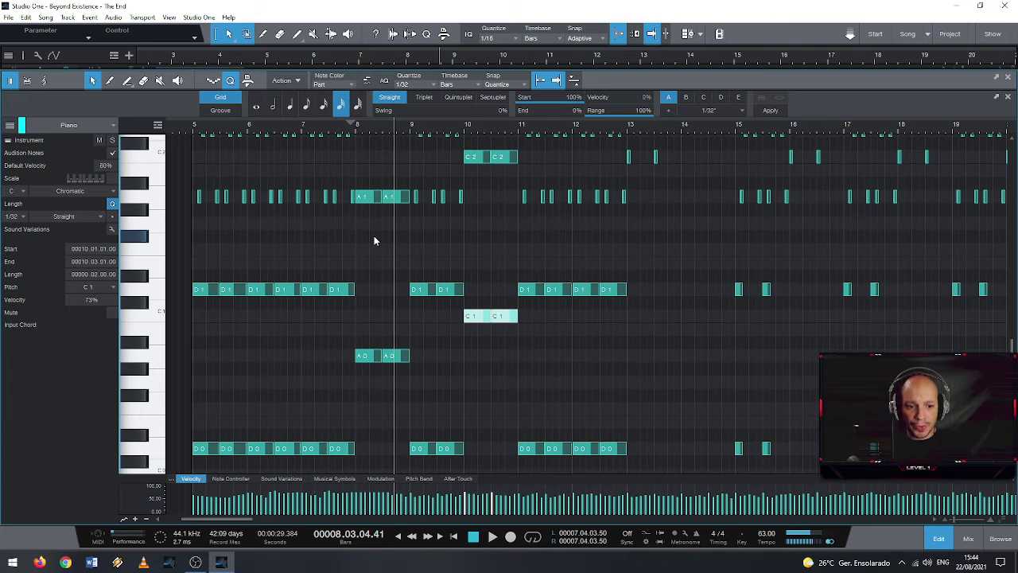
pyautogui.scroll(-1, 618, 298)
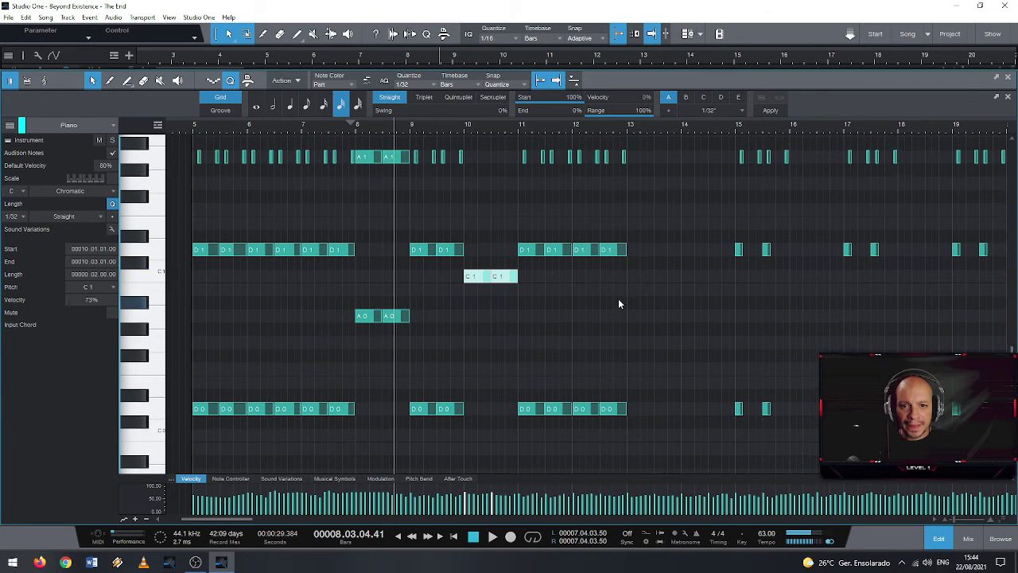
pyautogui.scroll(1, 618, 299)
pyautogui.scroll(2, 609, 293)
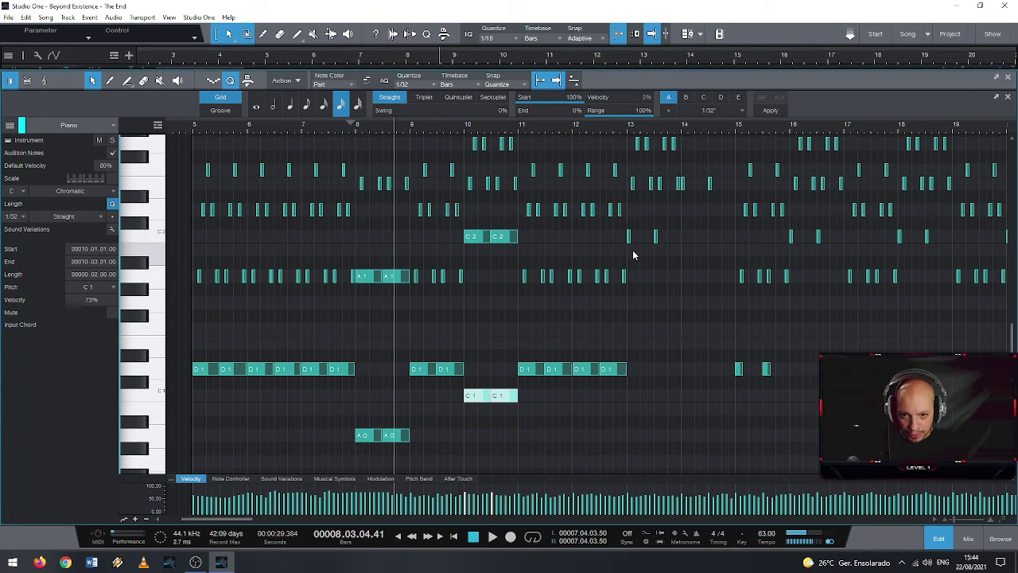
pyautogui.click(654, 236)
pyautogui.scroll(1, 678, 237)
pyautogui.click(627, 129)
pyautogui.press('space')
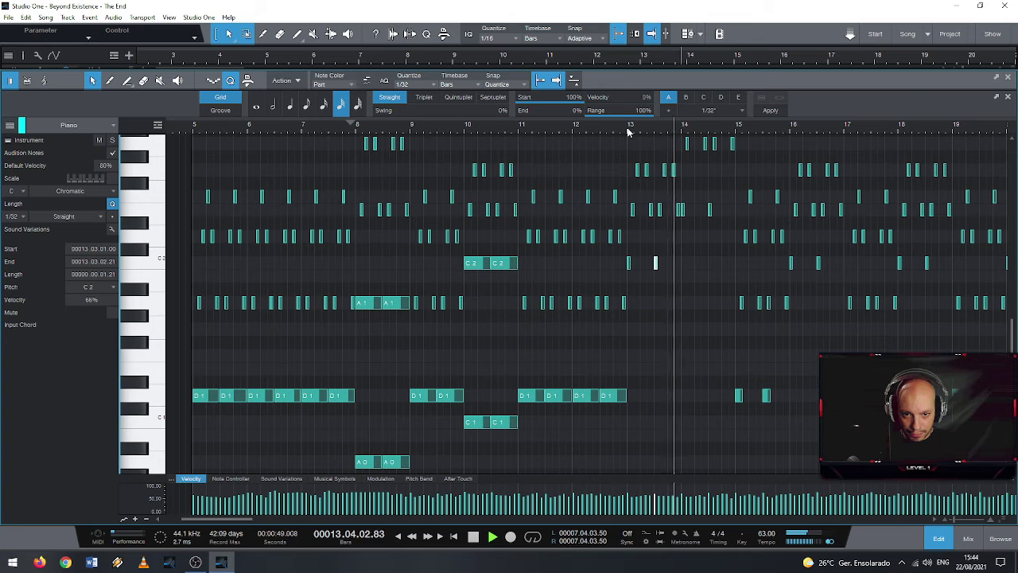
pyautogui.scroll(1, 608, 197)
pyautogui.scroll(-2, 617, 204)
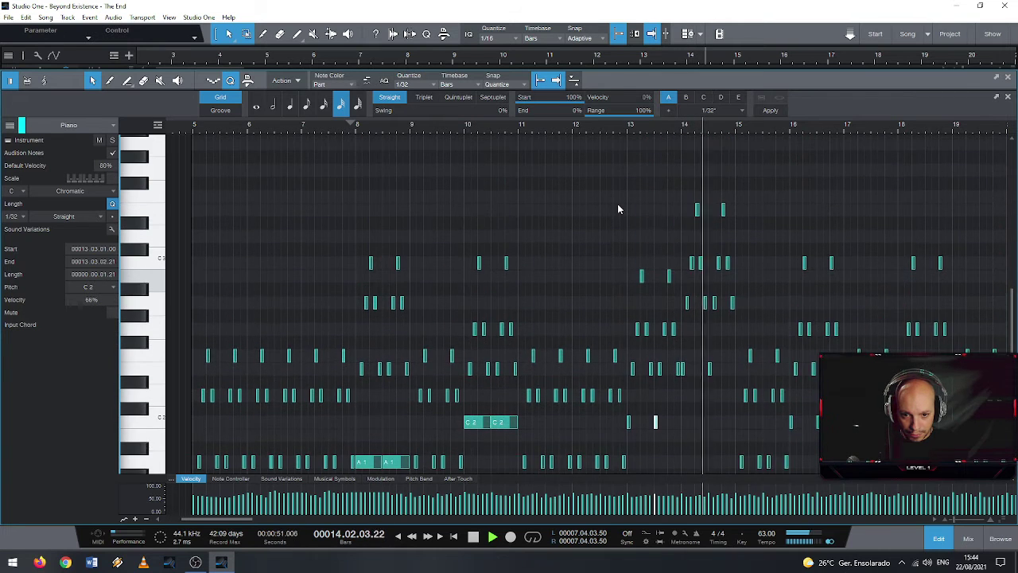
# Lengthen the two C 2 notes in bar 13 to two beats each
pyautogui.keyDown('ctrl'); pyautogui.scroll(5, 638, 265); pyautogui.keyUp('ctrl')
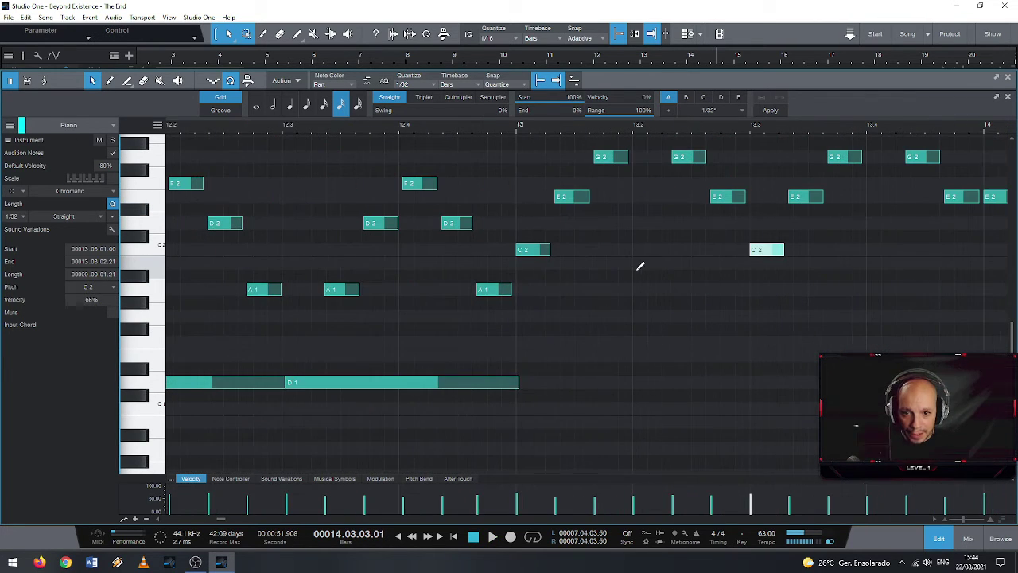
pyautogui.click(551, 252)
pyautogui.moveTo(551, 252); pyautogui.dragTo(779, 243)
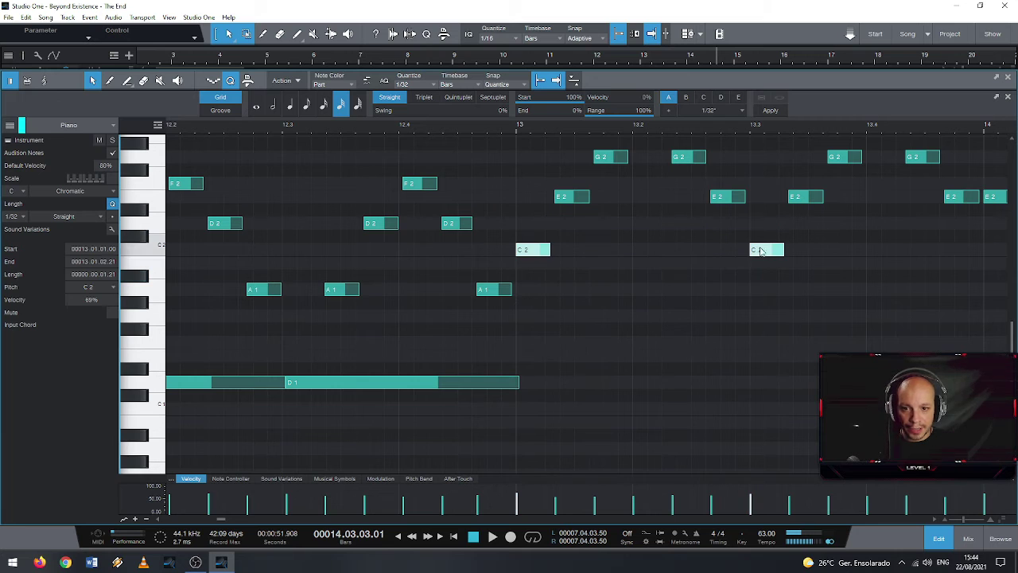
pyautogui.moveTo(548, 250); pyautogui.dragTo(749, 249)
# Duplicate the two long C 2 notes and place the copies as C 1 notes at the start of bar 13
pyautogui.hotkey('ctrl', 'c')
pyautogui.hotkey('ctrl', 'v')
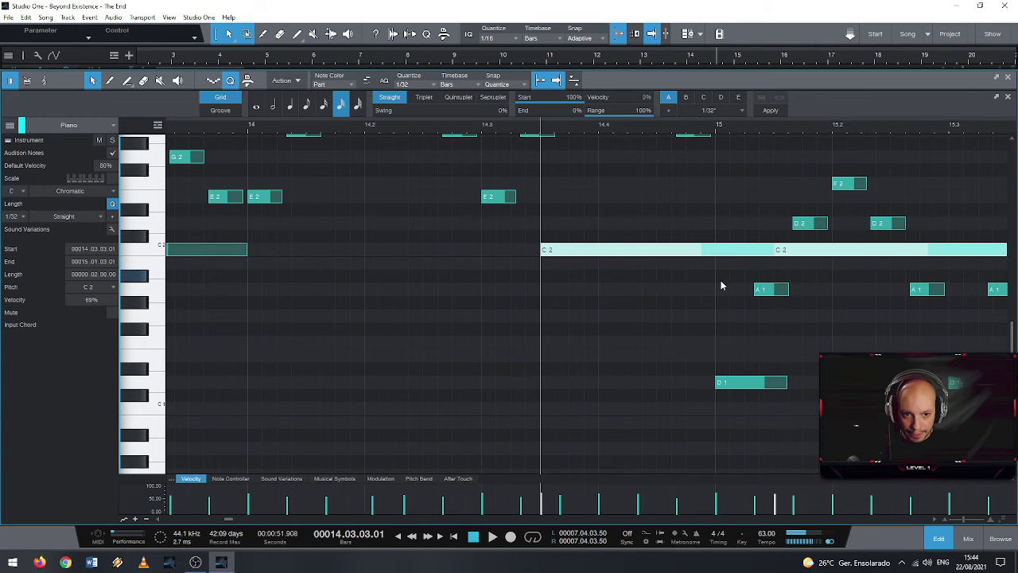
pyautogui.press('w')
pyautogui.press('w')
pyautogui.press('w')
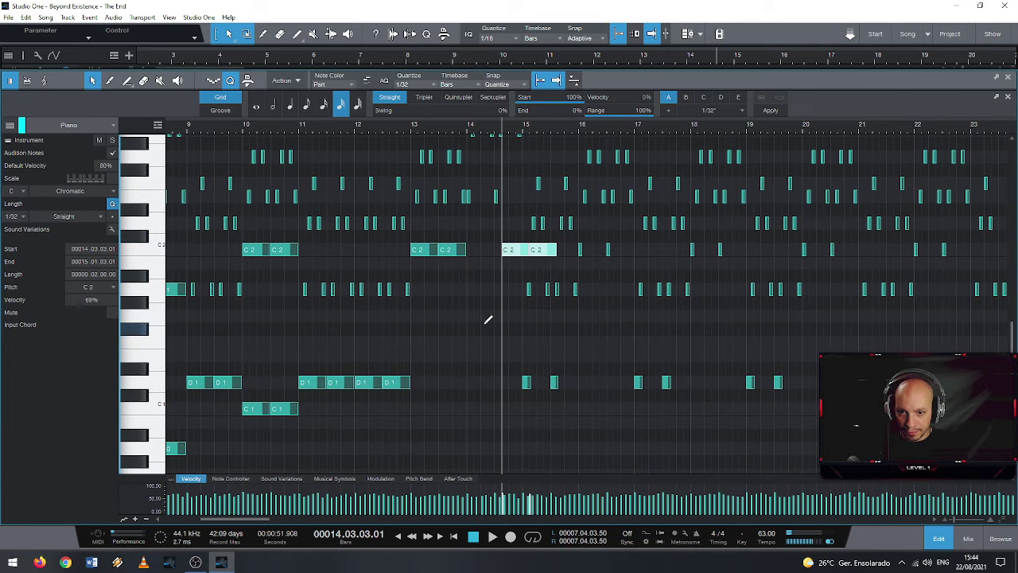
pyautogui.moveTo(513, 252); pyautogui.dragTo(423, 413)
pyautogui.scroll(3, 414, 396)
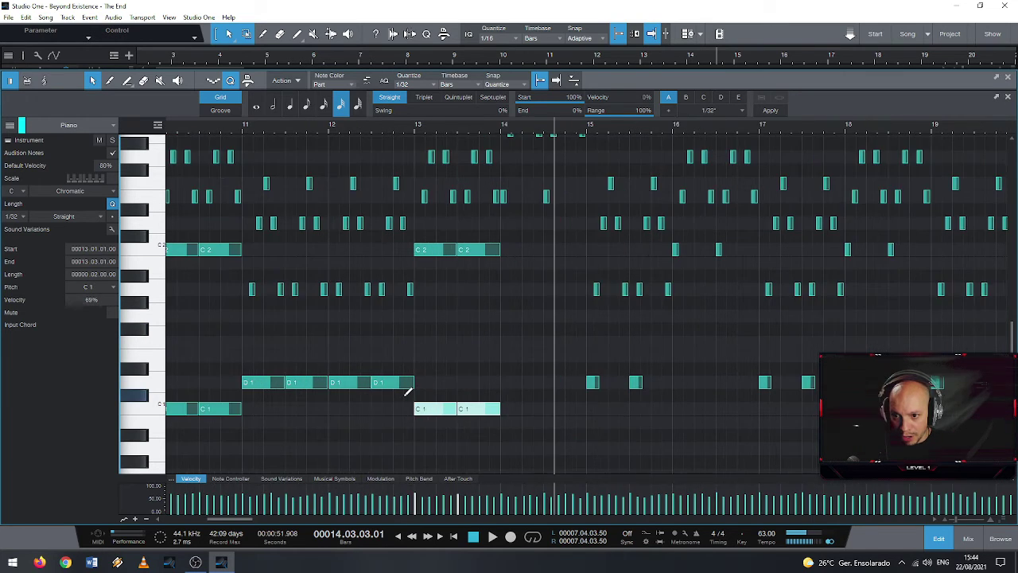
# Lengthen the E 2 notes on beats 1 and 3 of bar 14 to two beats each
pyautogui.scroll(3, 575, 325)
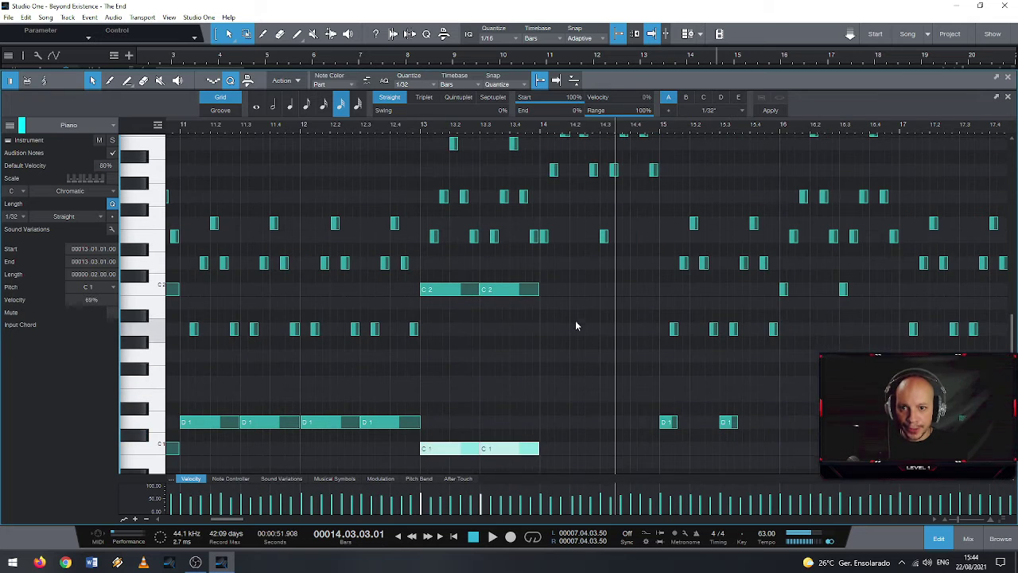
pyautogui.scroll(4, 553, 299)
pyautogui.scroll(-4, 553, 299)
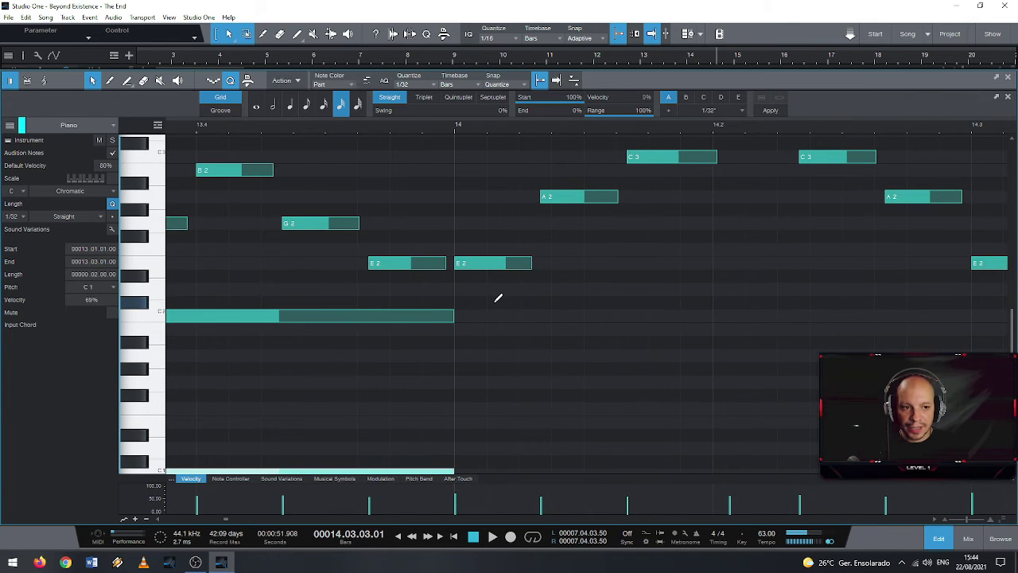
pyautogui.moveTo(488, 298); pyautogui.dragTo(644, 229)
pyautogui.moveTo(608, 262); pyautogui.dragTo(693, 259)
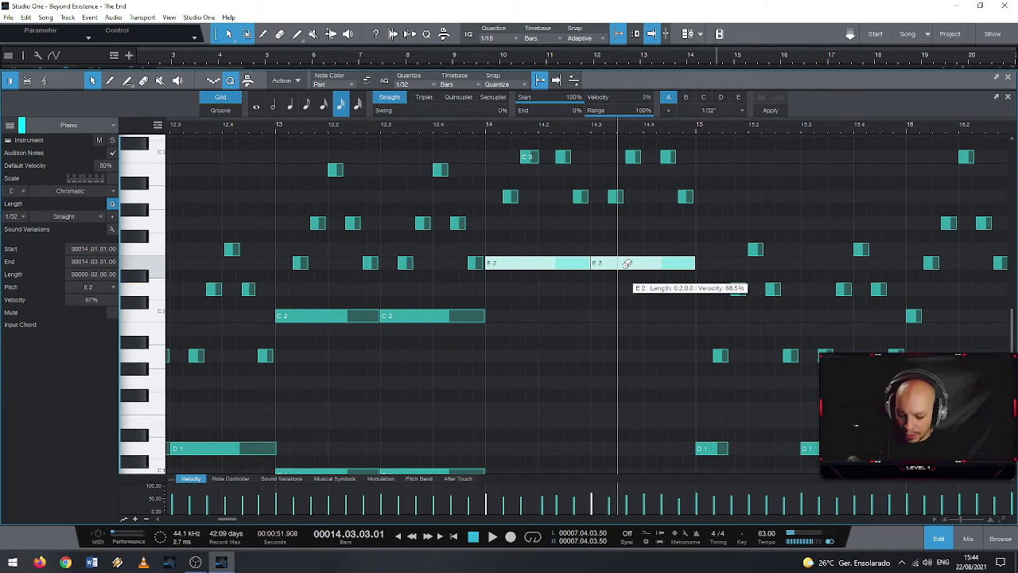
# Copy the two long E 2 notes in bar 14 an octave down to E 1
pyautogui.press('d')
pyautogui.moveTo(644, 266); pyautogui.dragTo(516, 420)
pyautogui.scroll(-3, 322, 281)
pyautogui.scroll(-2, 322, 281)
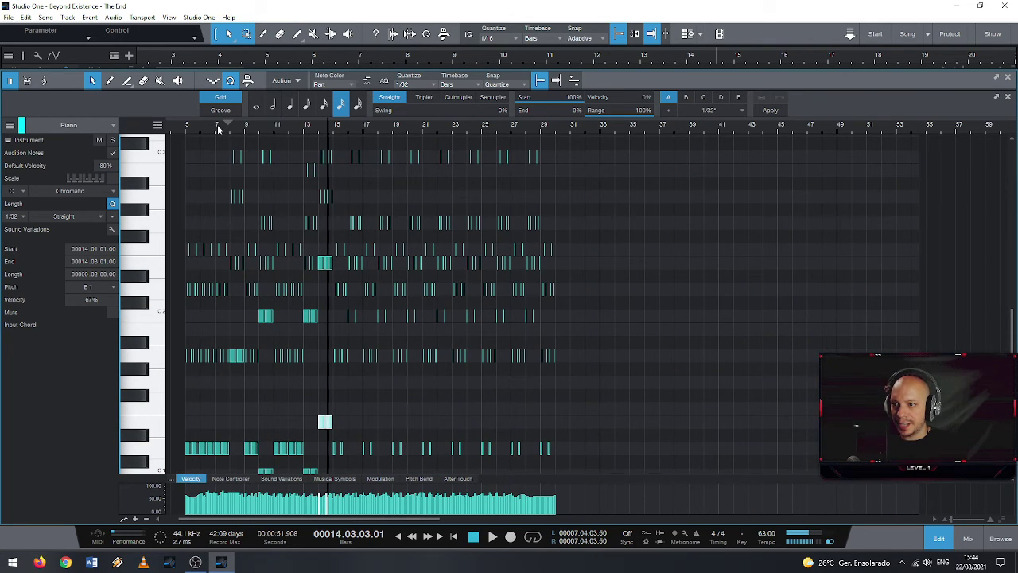
# Play the song from bar 5 to bar 15 to listen to the edited piano part
pyautogui.scroll(-2, 305, 132)
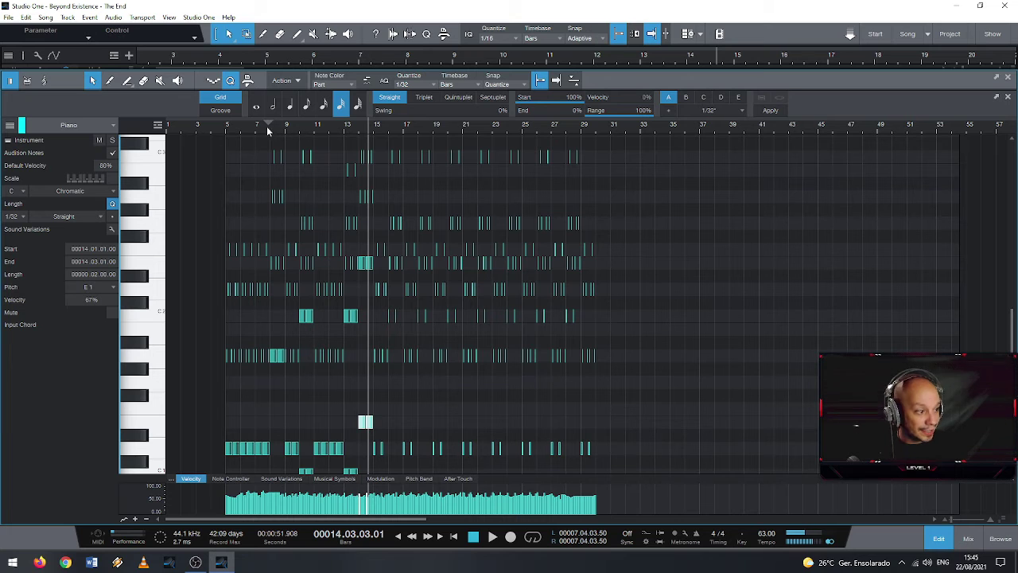
pyautogui.click(228, 127)
pyautogui.press('space')
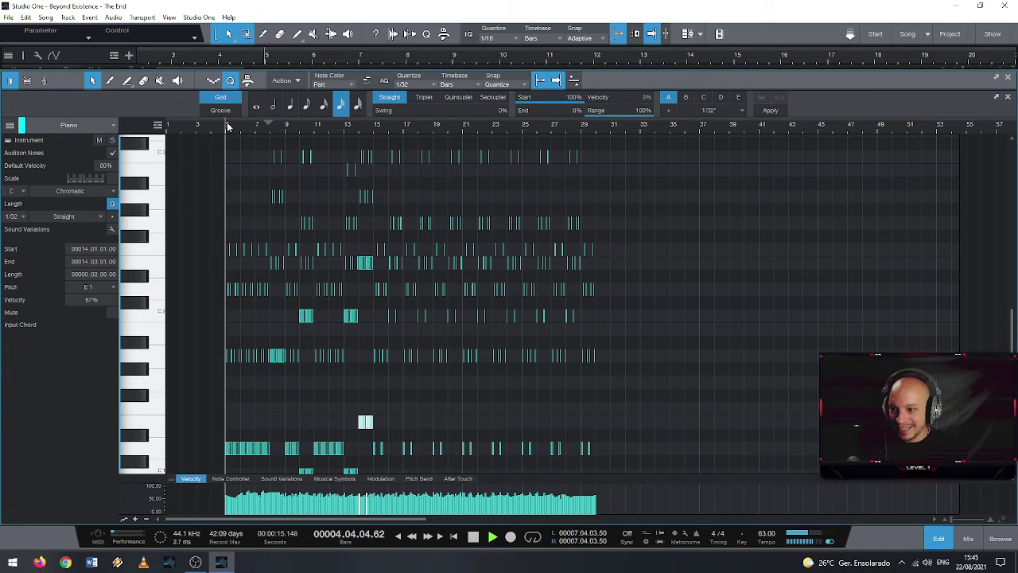
pyautogui.scroll(-2, 266, 199)
pyautogui.scroll(-3, 264, 220)
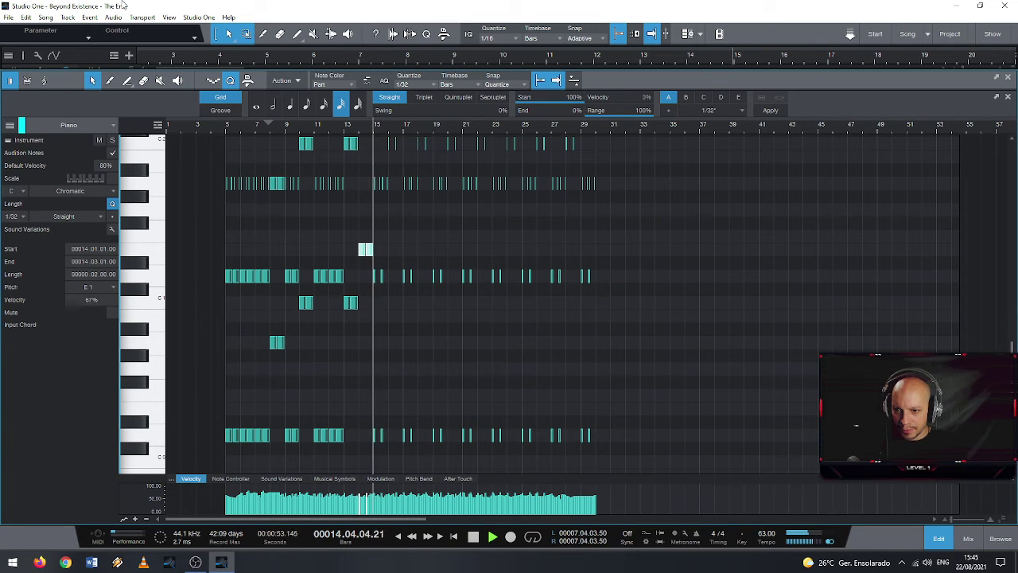
pyautogui.press('space')
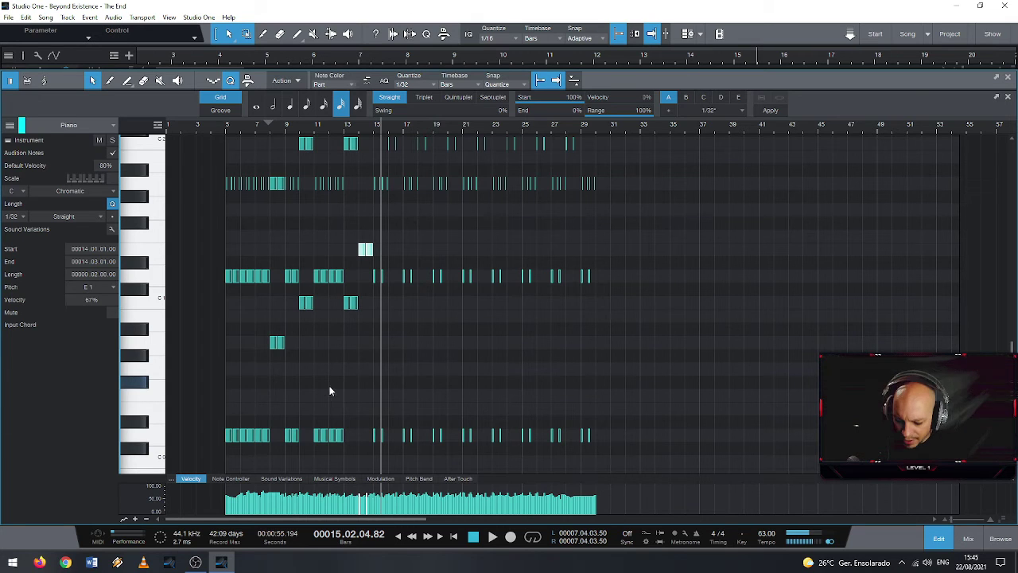
# Show the mixer and reorder the tracks below Stream Mic as Voice Guide, Piano and Violin
pyautogui.press('F3')
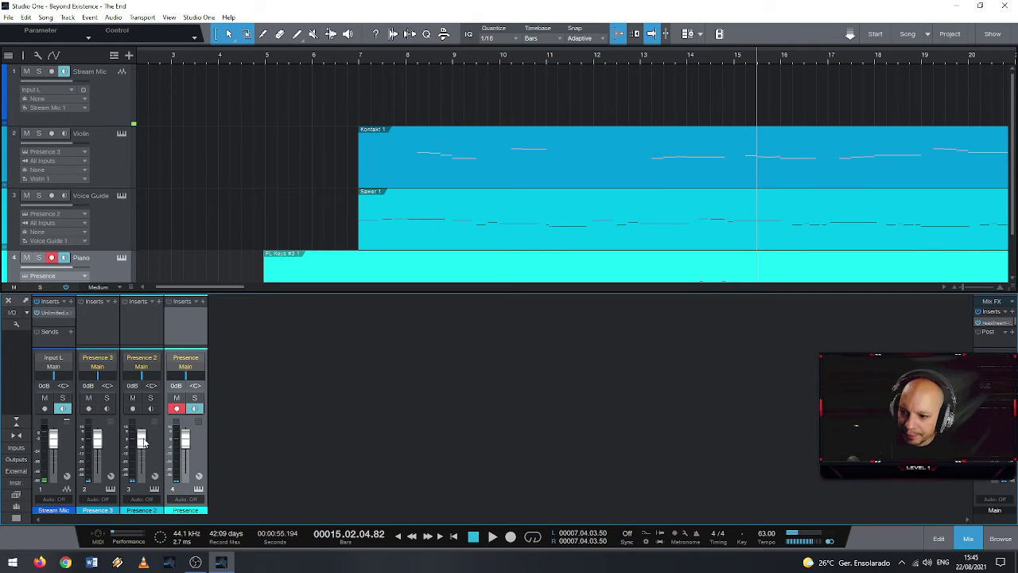
pyautogui.scroll(-1, 119, 216)
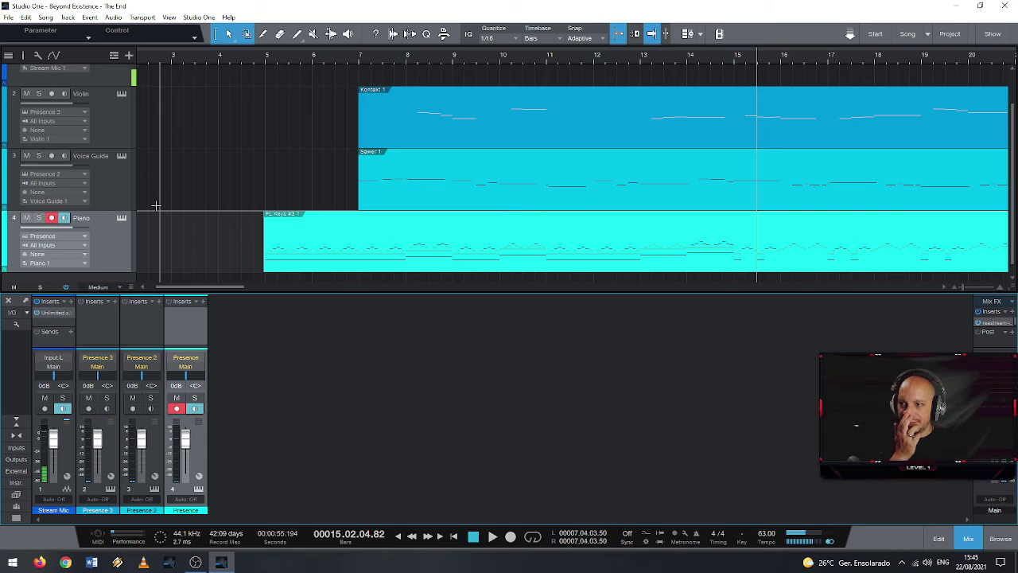
pyautogui.click(51, 218)
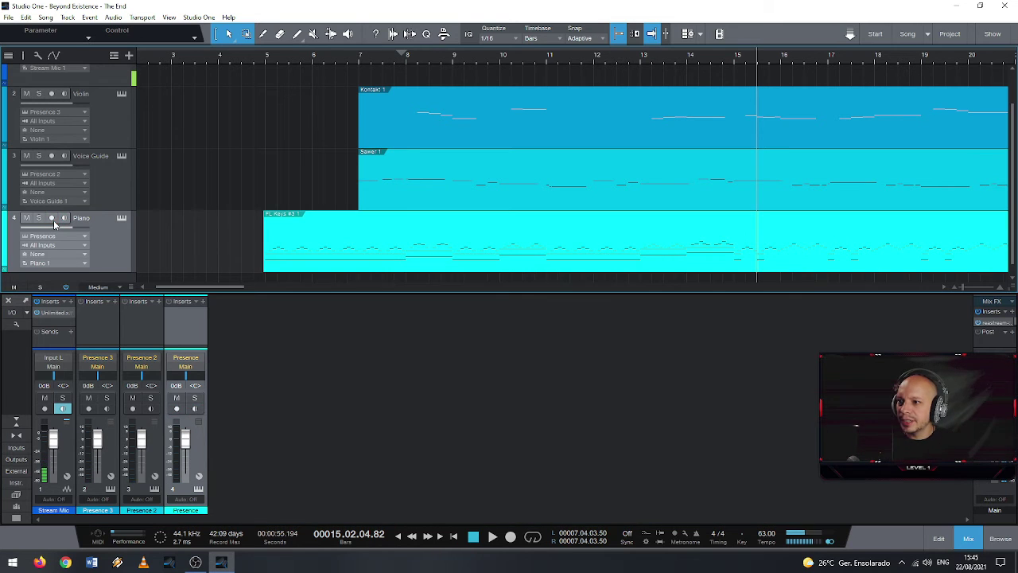
pyautogui.moveTo(106, 199); pyautogui.dragTo(102, 96)
pyautogui.click(108, 234)
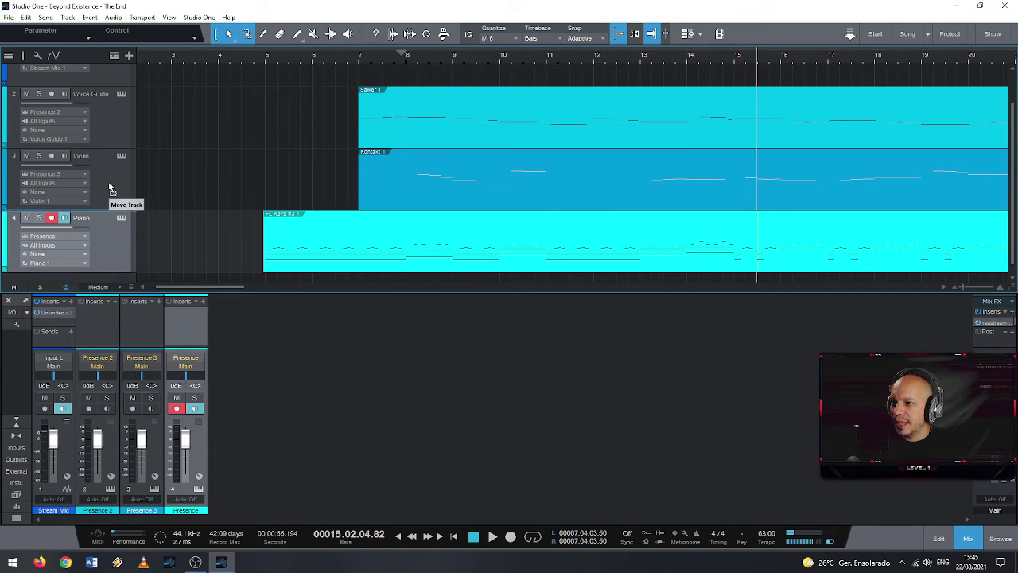
pyautogui.moveTo(110, 148); pyautogui.dragTo(111, 239)
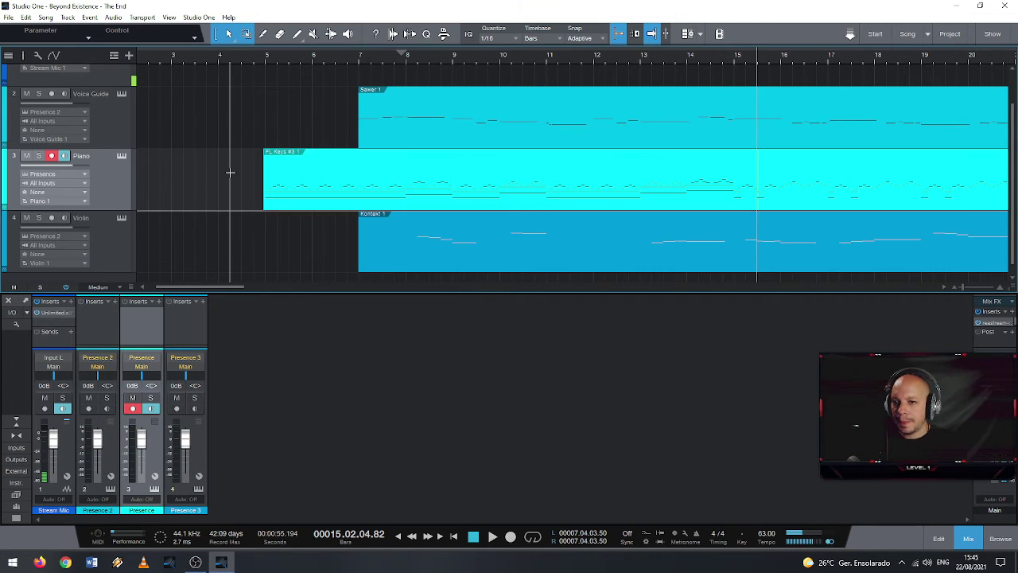
# Set the Voice Guide track's colour to light green
pyautogui.rightClick(110, 132)
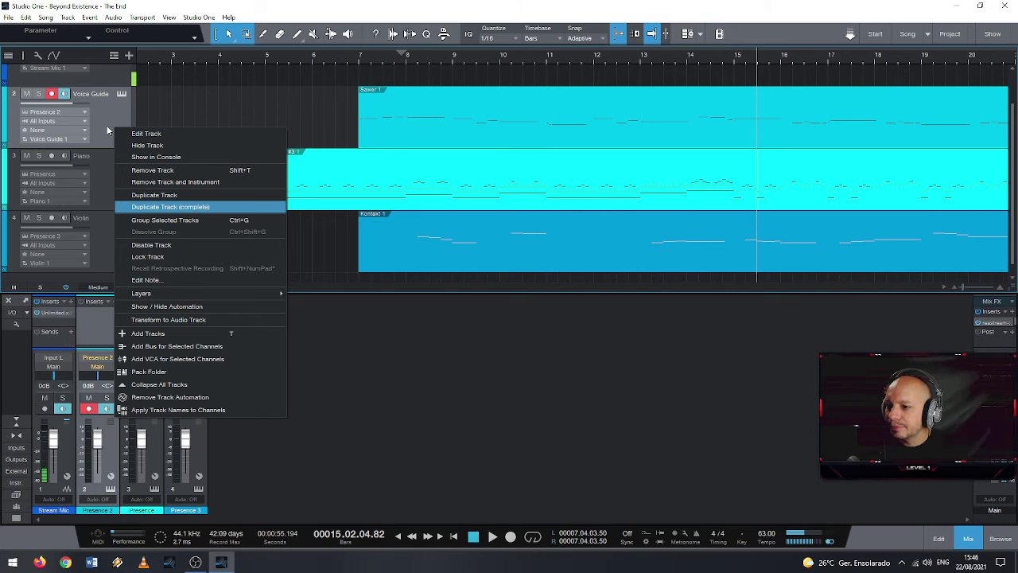
pyautogui.click(97, 124)
pyautogui.click(6, 117)
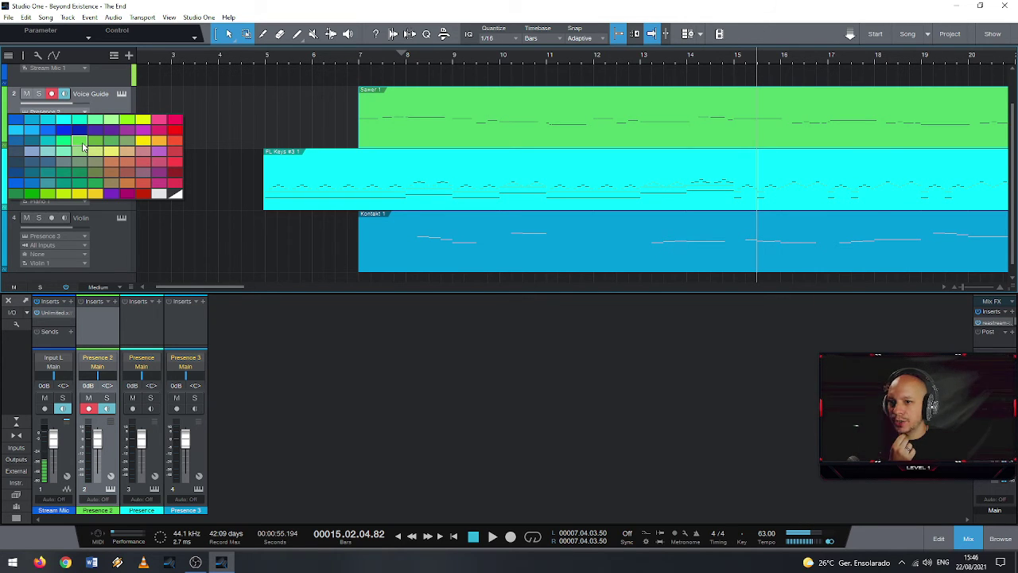
pyautogui.click(83, 145)
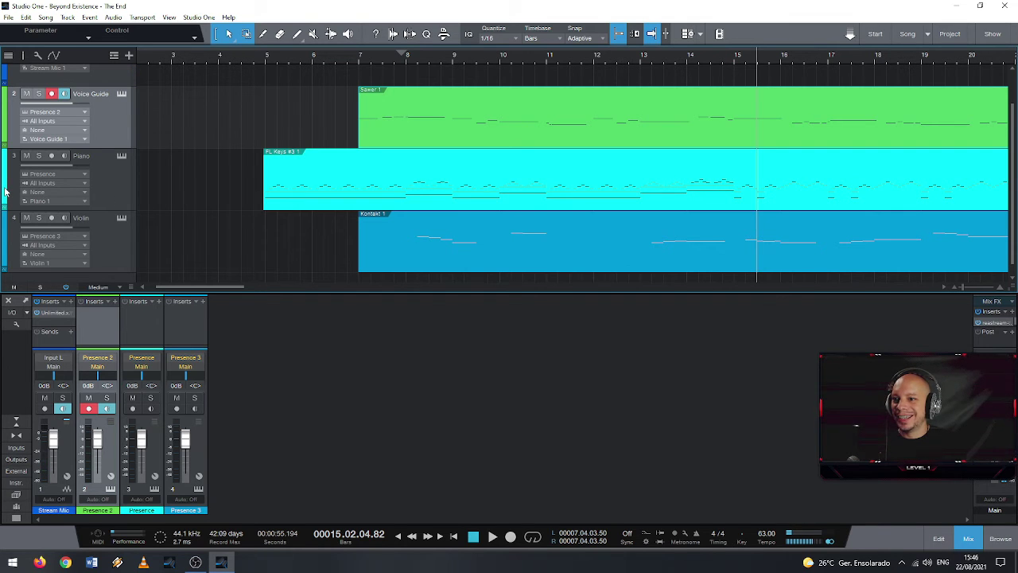
# Colour the Stream Mic track black and reduce its height to a single row
pyautogui.press('Down')
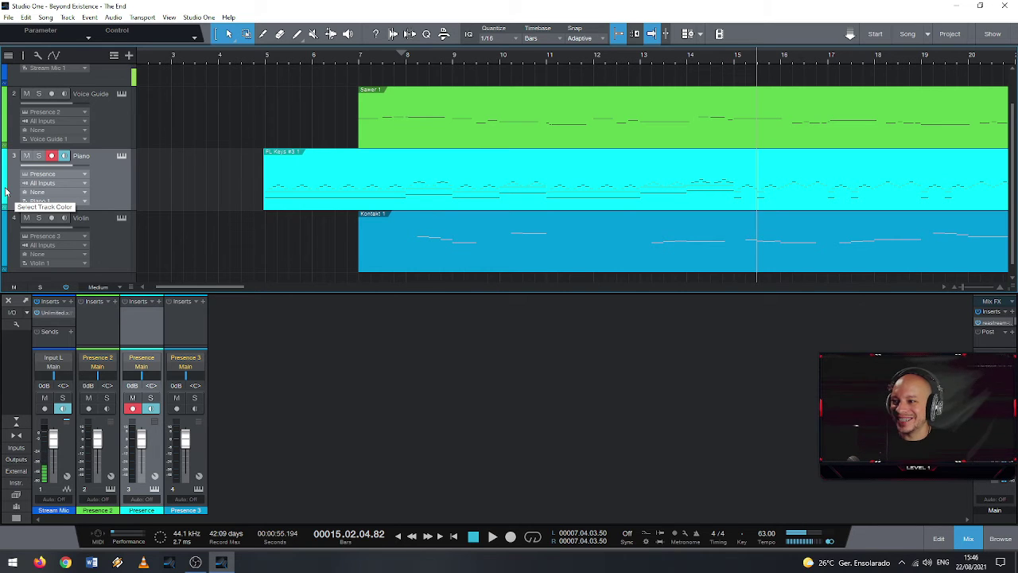
pyautogui.scroll(1, 10, 135)
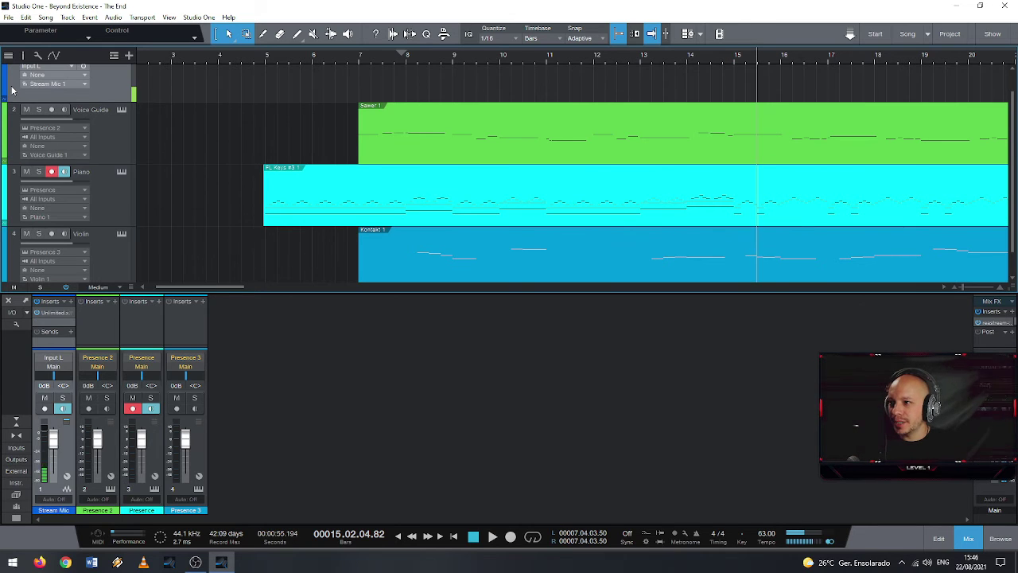
pyautogui.click(12, 90)
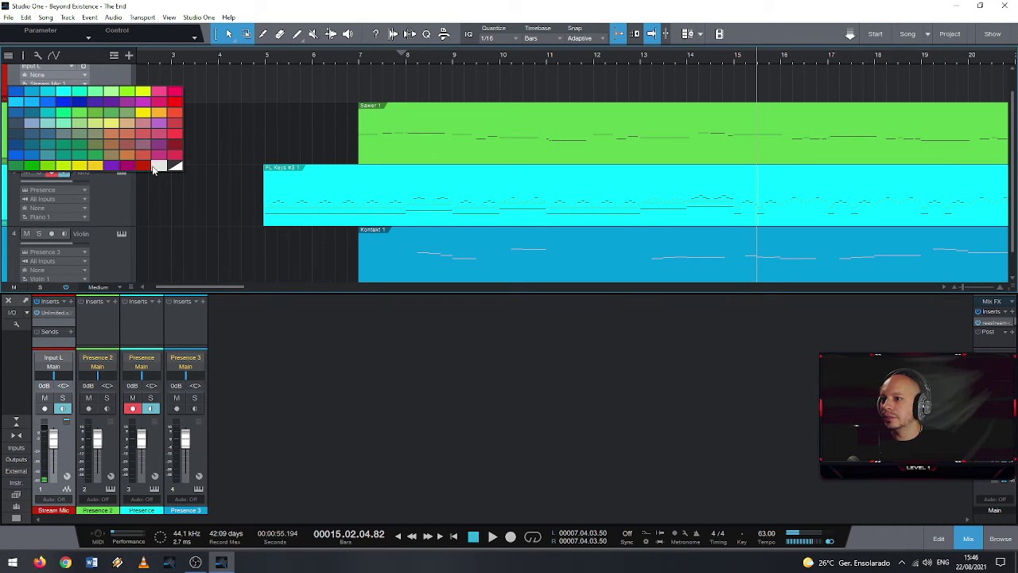
pyautogui.click(171, 165)
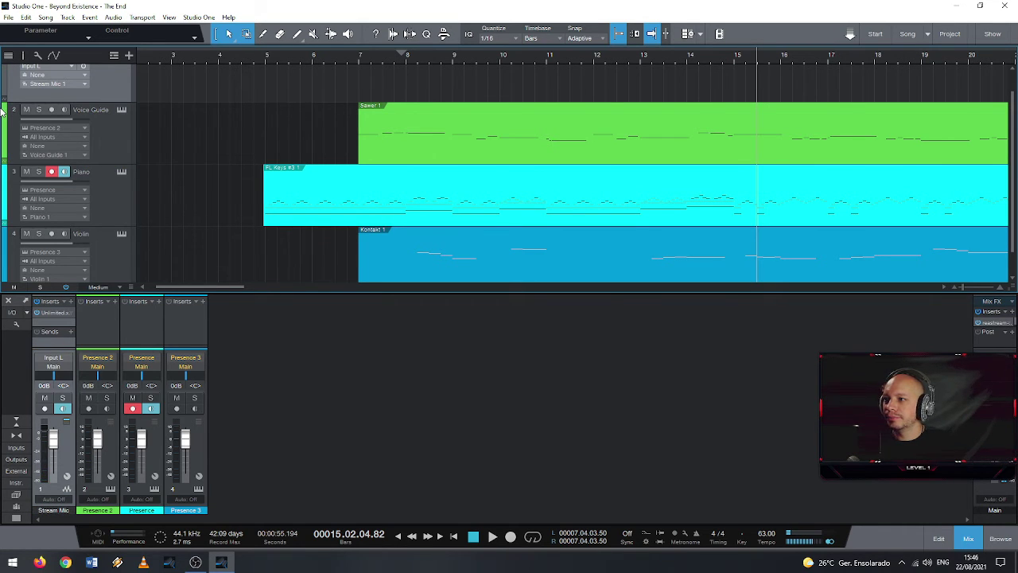
pyautogui.scroll(1, 2, 112)
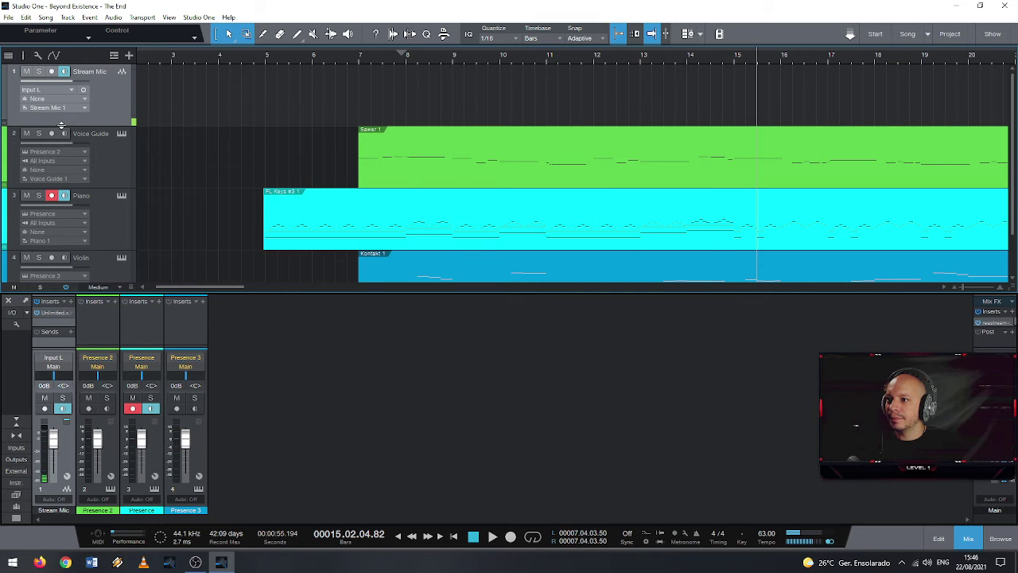
pyautogui.scroll(-2, 60, 125)
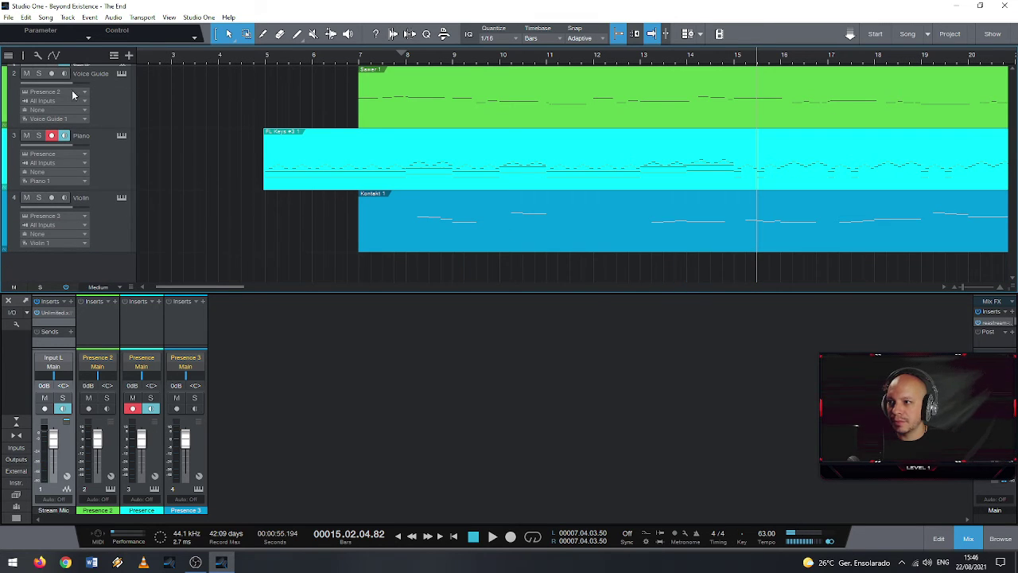
pyautogui.scroll(1, 99, 69)
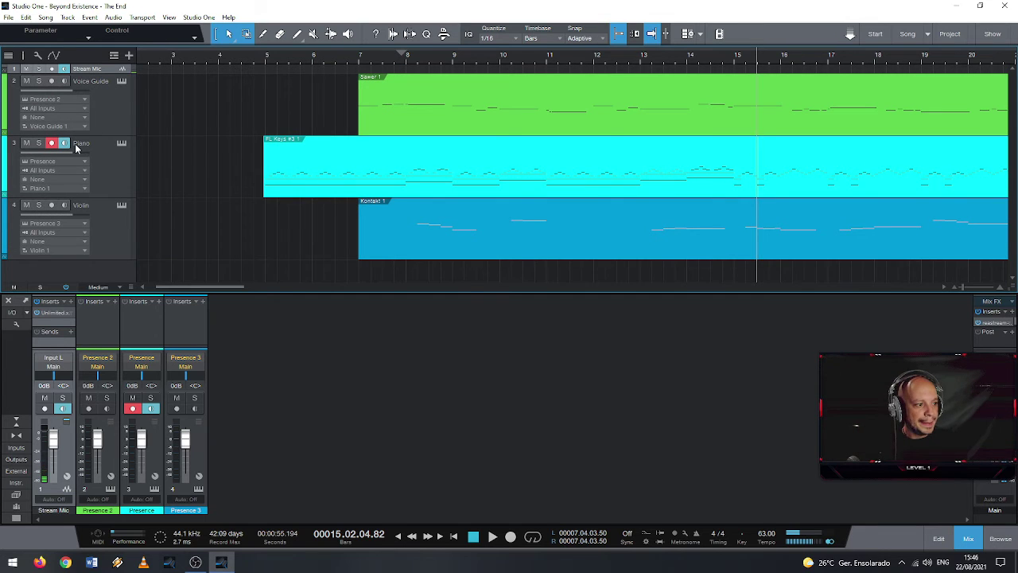
# Set the Piano track's colour to dark purple after trying magenta and lighter purple shades
pyautogui.click(7, 171)
pyautogui.click(6, 172)
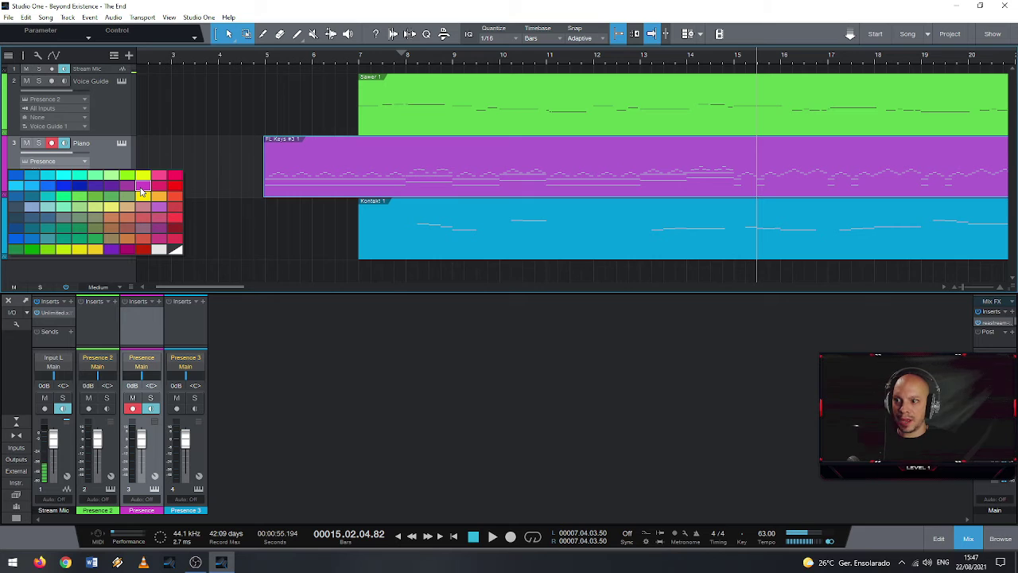
pyautogui.click(132, 189)
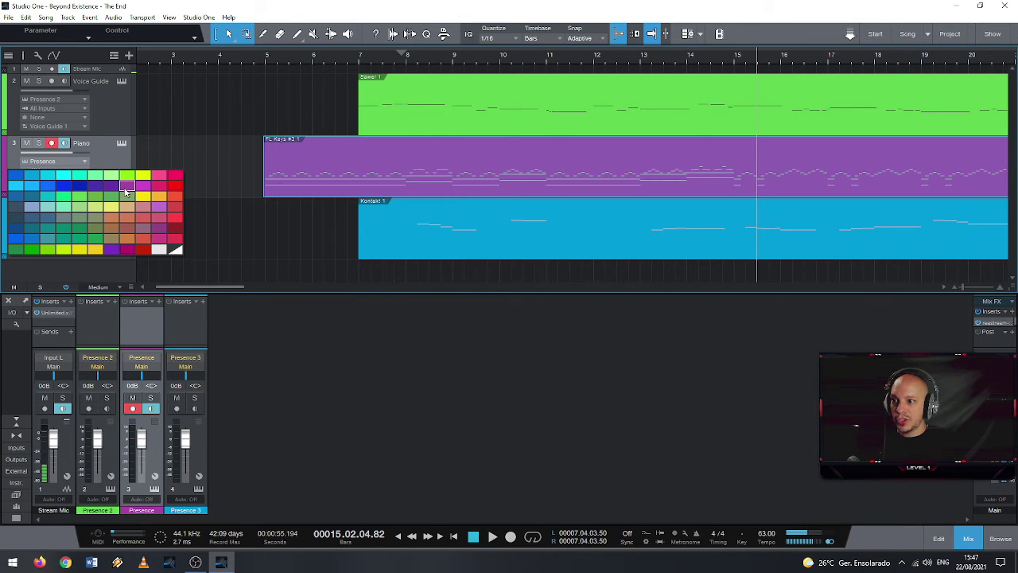
pyautogui.click(113, 186)
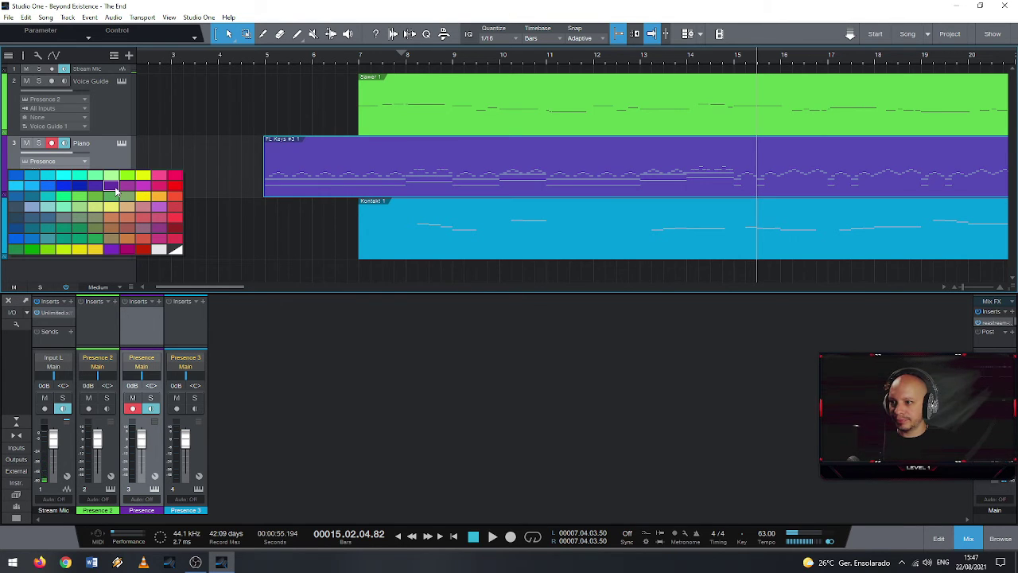
pyautogui.click(115, 186)
# Set the Violin track's colour to light cyan blue
pyautogui.click(110, 243)
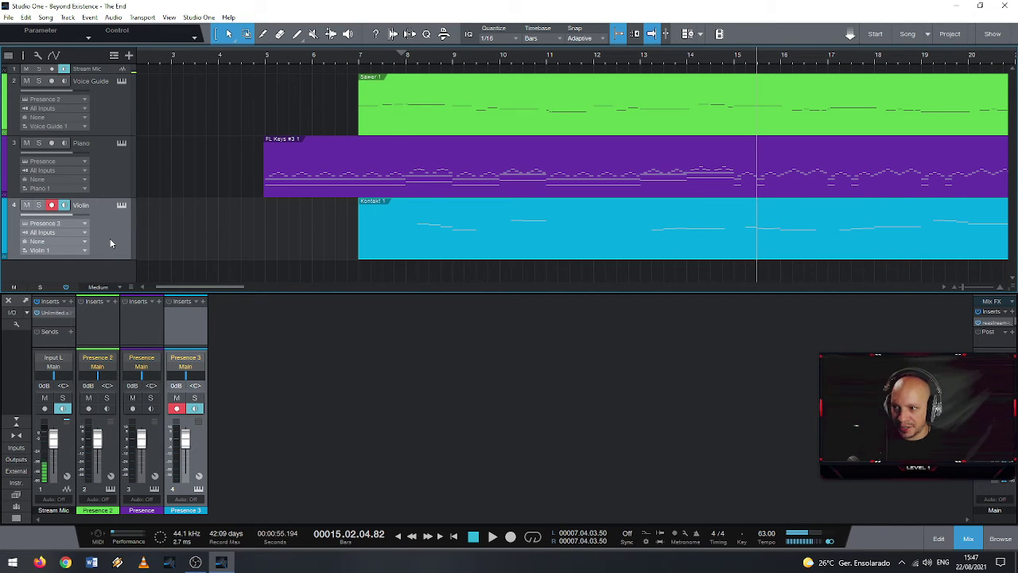
pyautogui.click(4, 222)
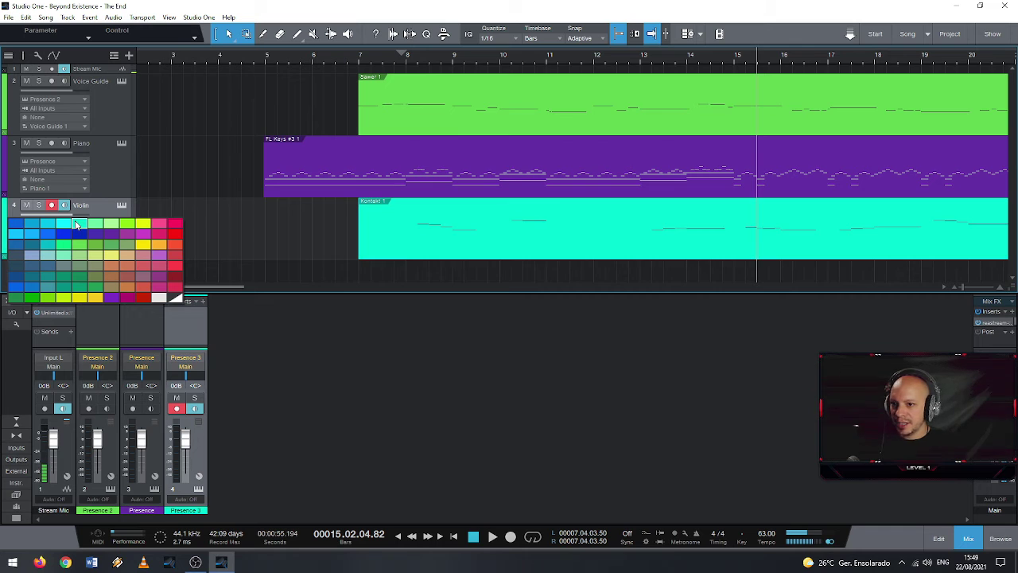
pyautogui.click(50, 223)
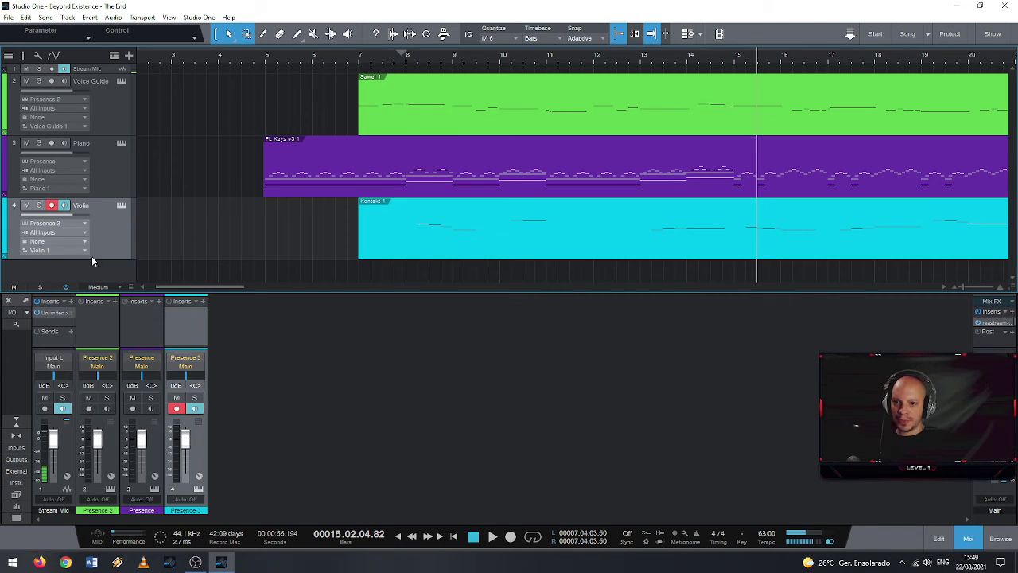
pyautogui.click(5, 225)
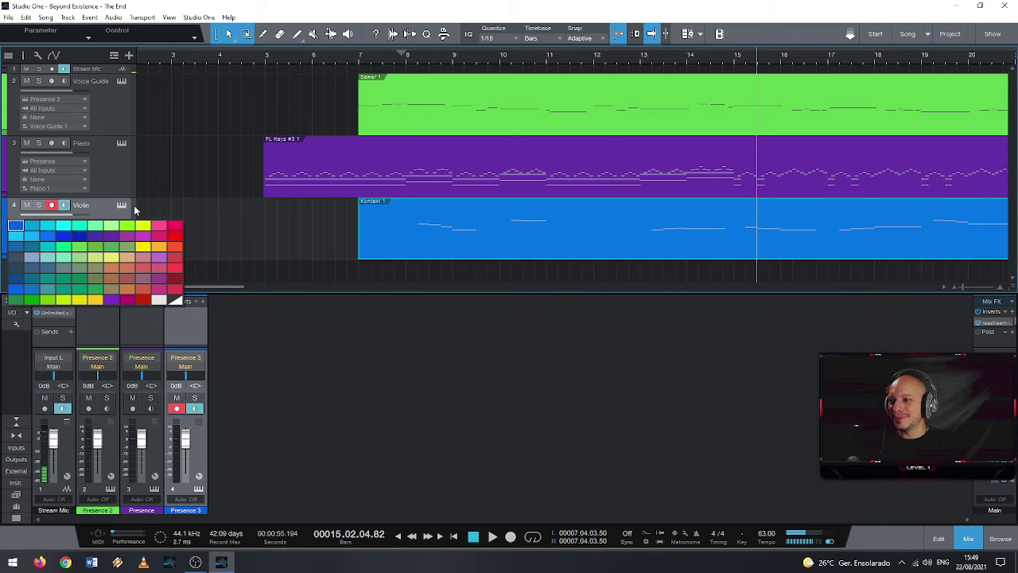
pyautogui.click(438, 313)
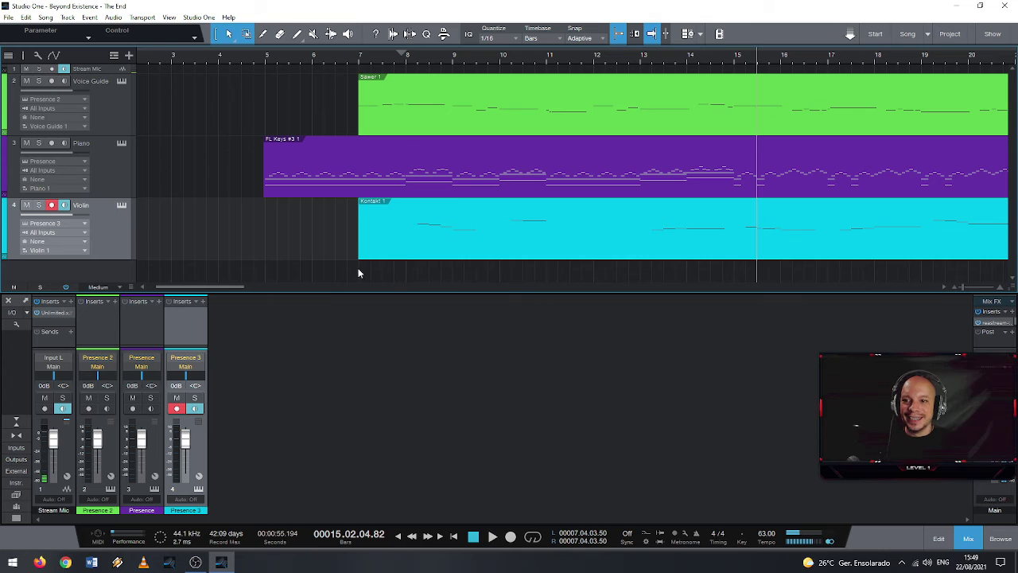
# Rename the instrument part on the Violin track as Violin
pyautogui.rightClick(373, 210)
pyautogui.click(408, 216)
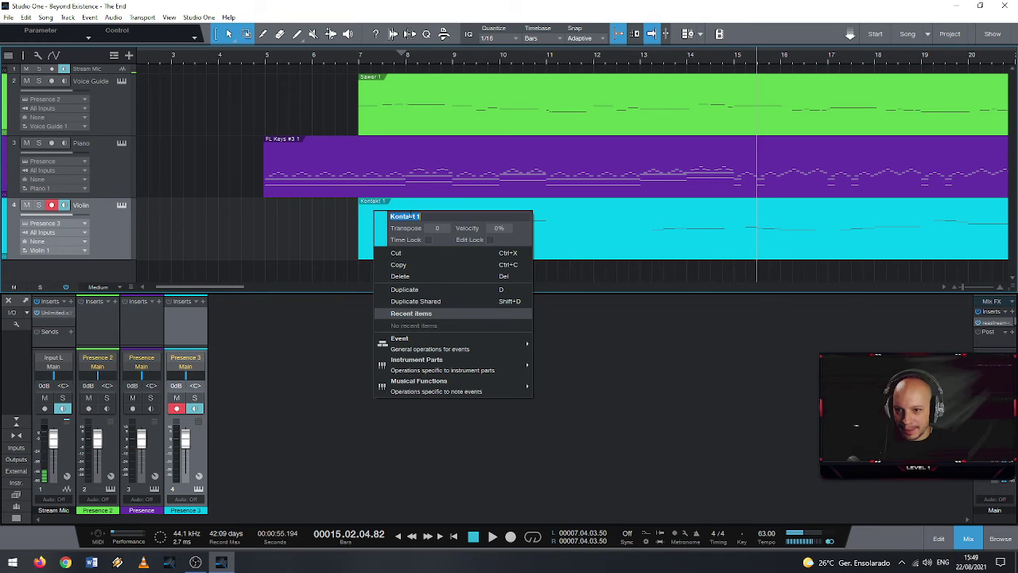
pyautogui.write('Violin')
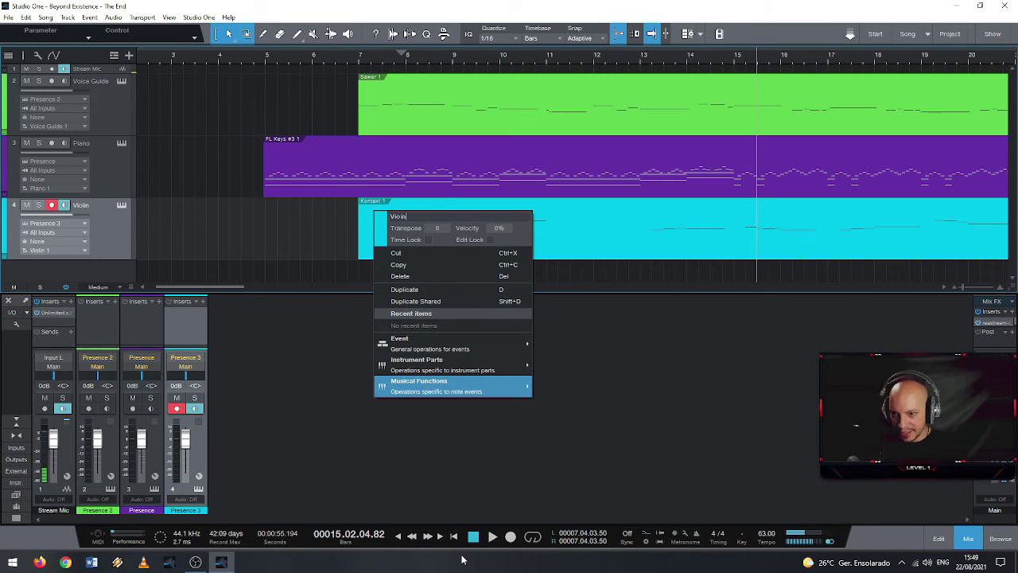
pyautogui.press('Return')
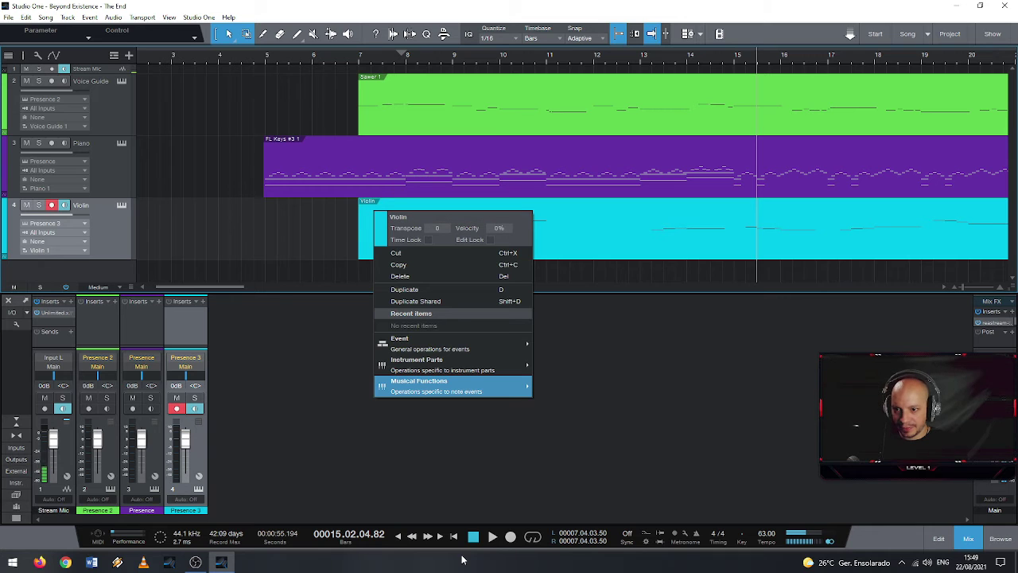
# Rename the instrument part on the Piano track as Piano
pyautogui.rightClick(293, 141)
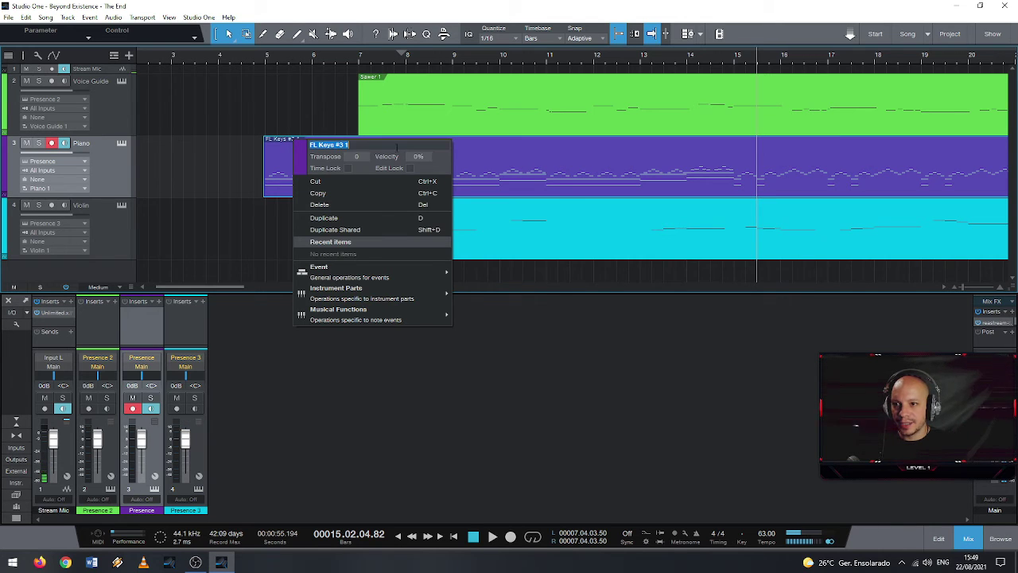
pyautogui.write('Piano')
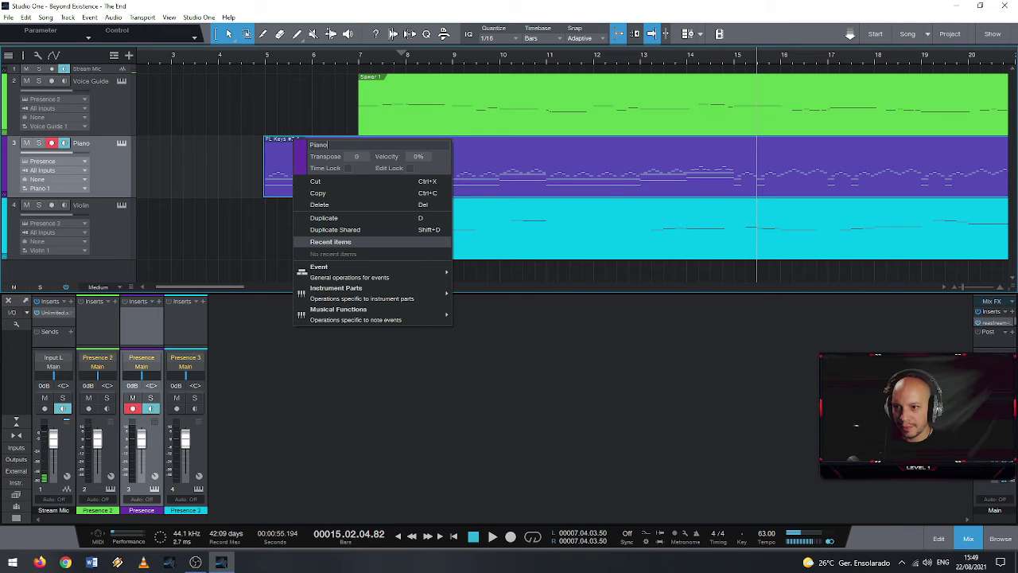
pyautogui.press('Return')
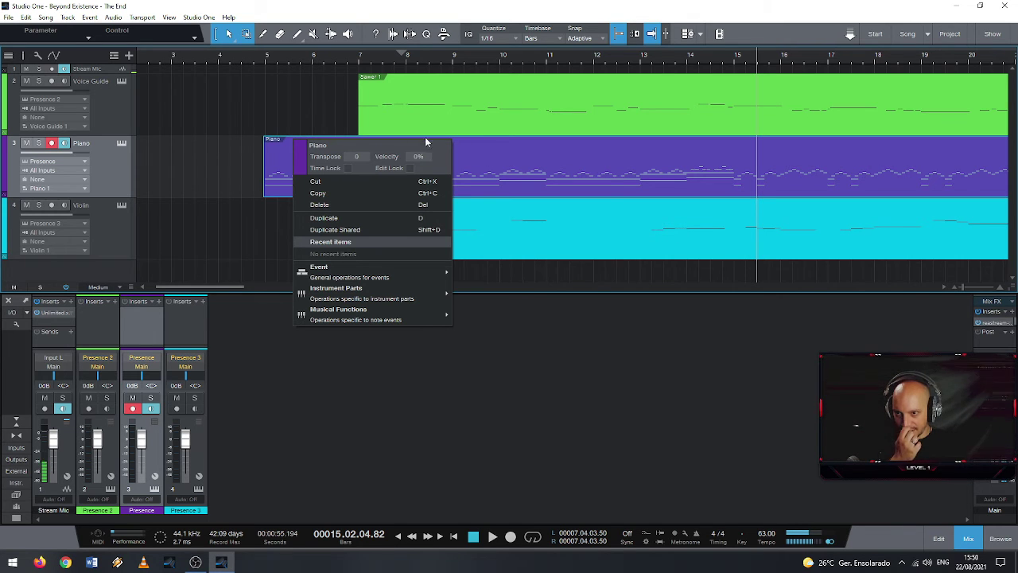
# Rename the instrument part on the Voice Guide track as Voice Guide
pyautogui.rightClick(376, 89)
pyautogui.click(396, 93)
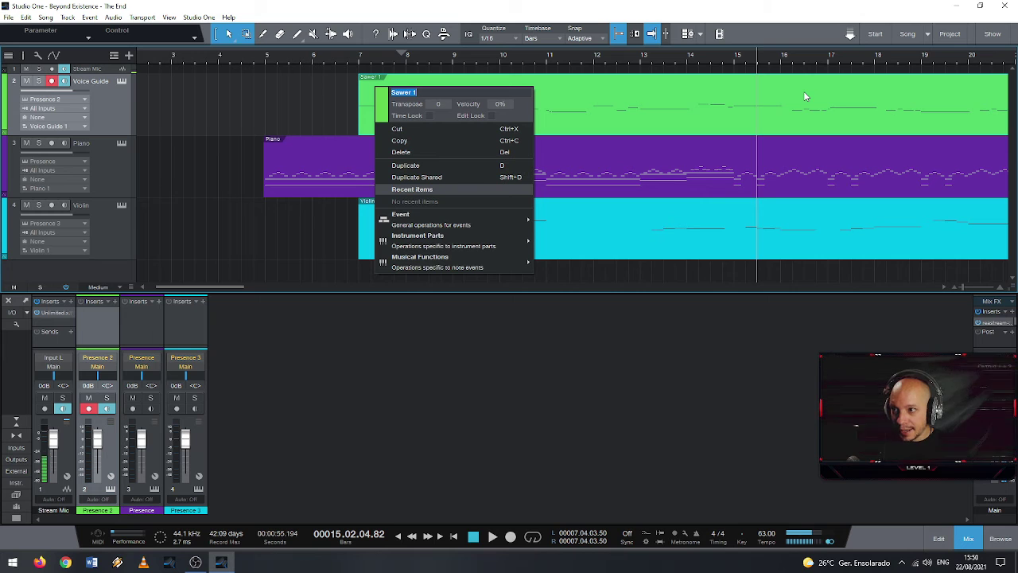
pyautogui.write('Voice')
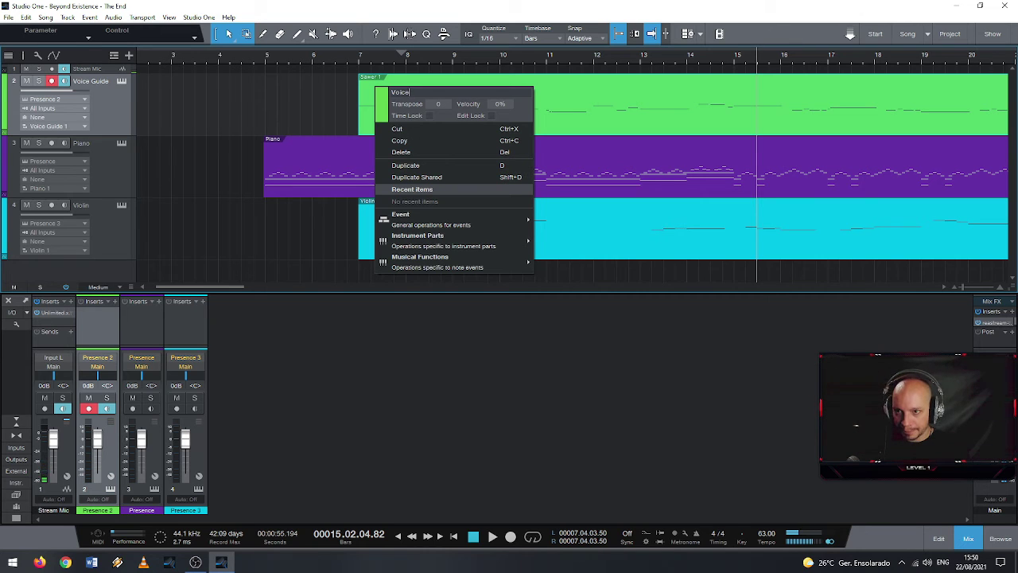
pyautogui.write(' Guide')
pyautogui.press('Return')
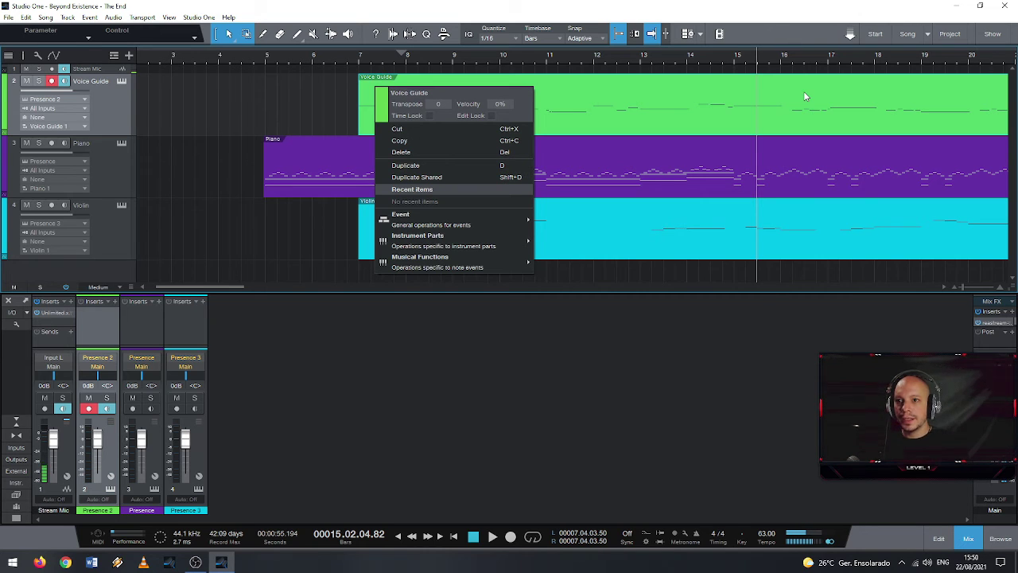
pyautogui.click(249, 93)
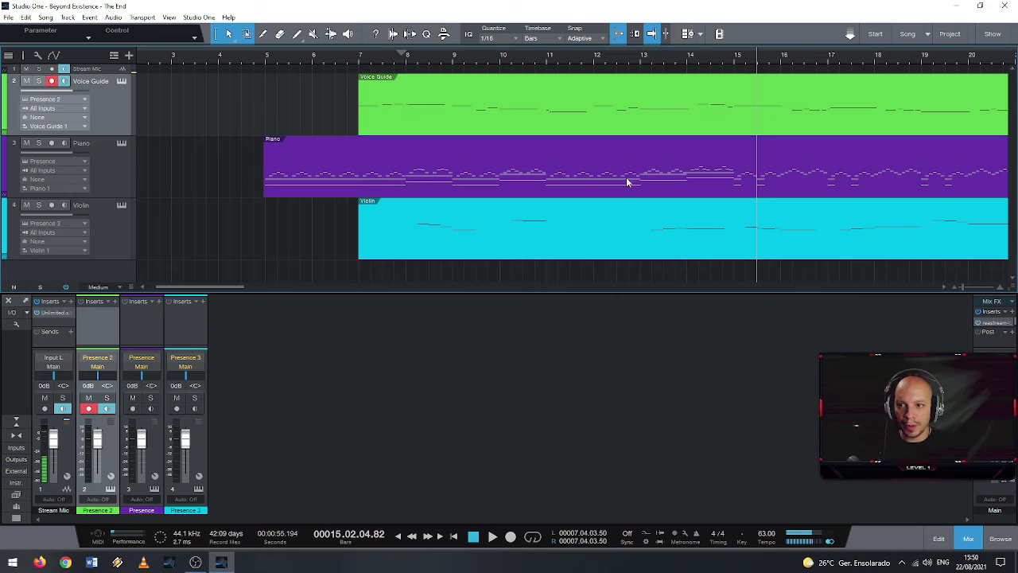
pyautogui.rightClick(436, 128)
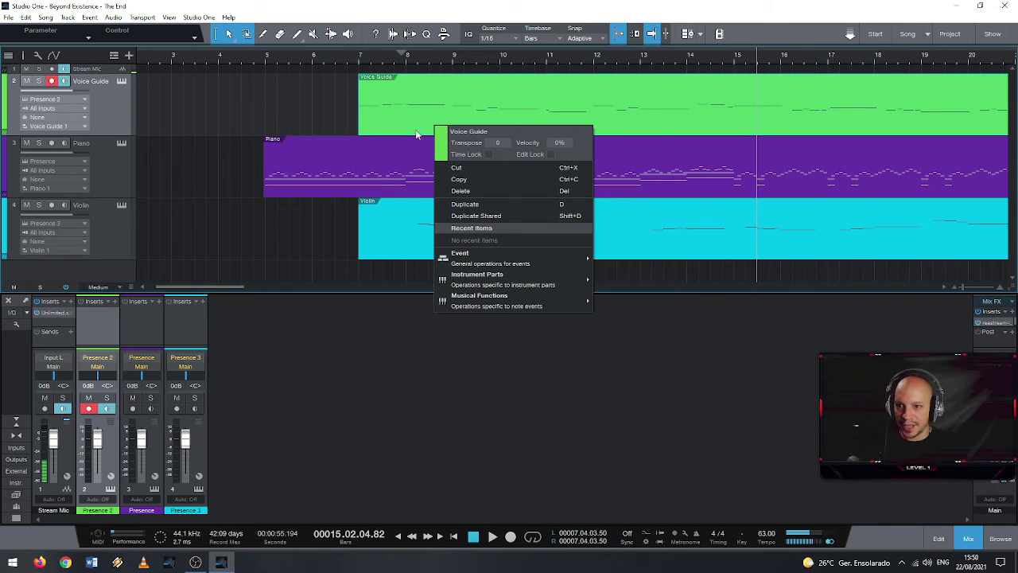
pyautogui.click(406, 129)
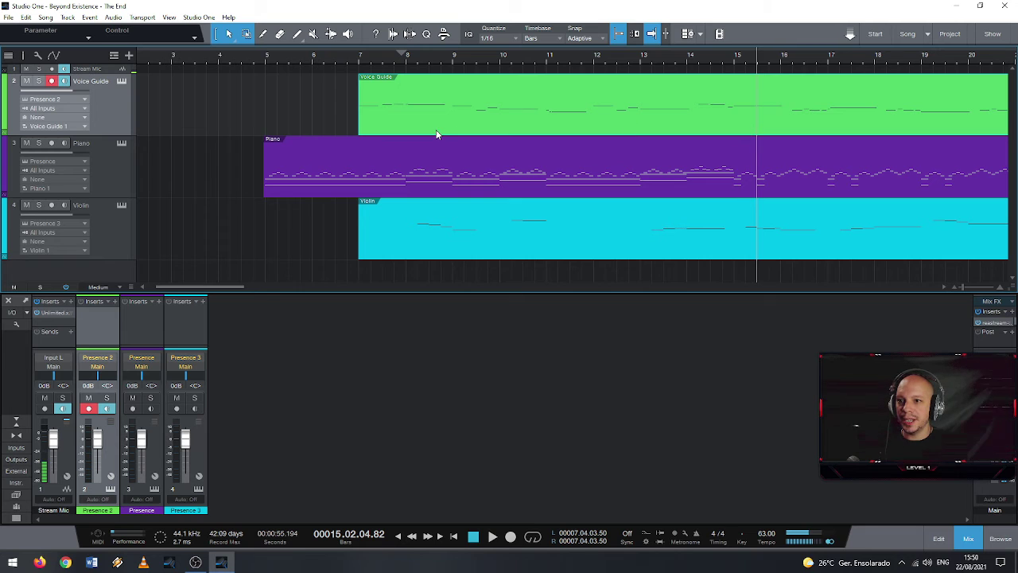
# Extend the starts of the Voice Guide, Piano and Violin parts back to bar 1
pyautogui.moveTo(368, 127); pyautogui.dragTo(30, 129)
pyautogui.moveTo(322, 166); pyautogui.dragTo(139, 166)
pyautogui.moveTo(413, 241); pyautogui.dragTo(138, 240)
pyautogui.press('w')
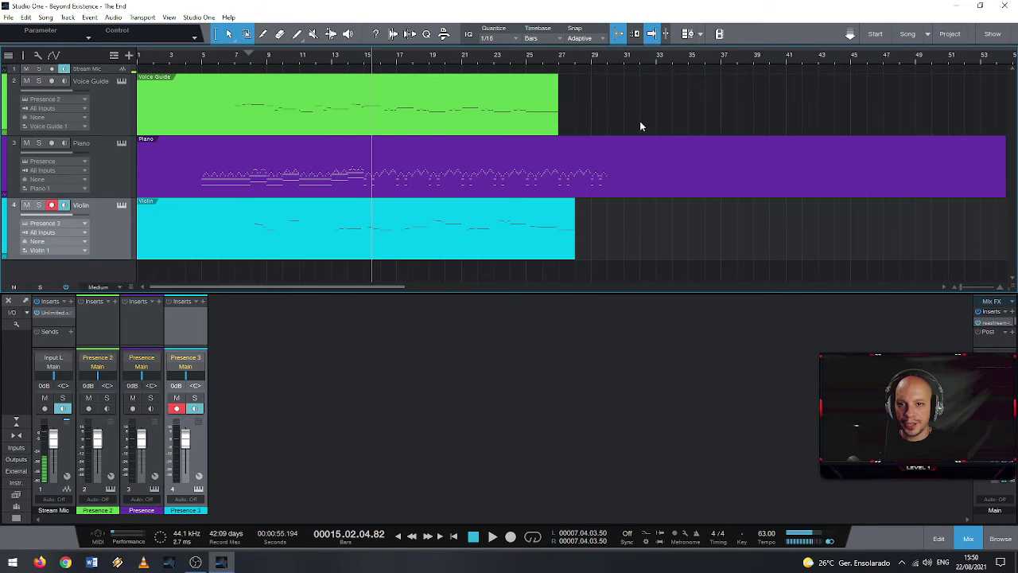
# Trim the end of the Piano part and extend the other two parts so all three end at bar 30
pyautogui.moveTo(1006, 174); pyautogui.dragTo(607, 213)
pyautogui.moveTo(560, 100); pyautogui.dragTo(607, 100)
pyautogui.scroll(-3, 651, 153)
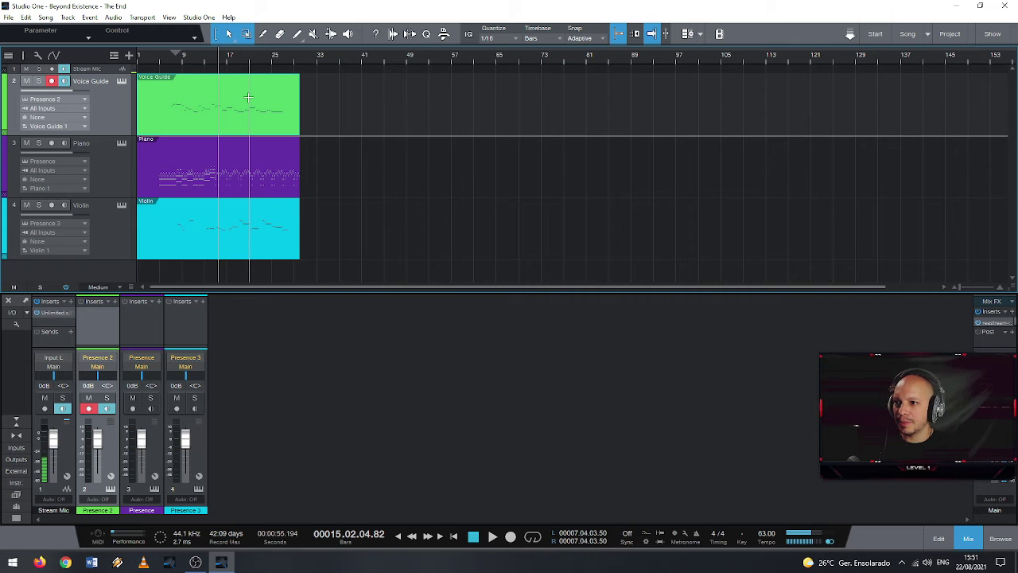
pyautogui.scroll(3, 217, 62)
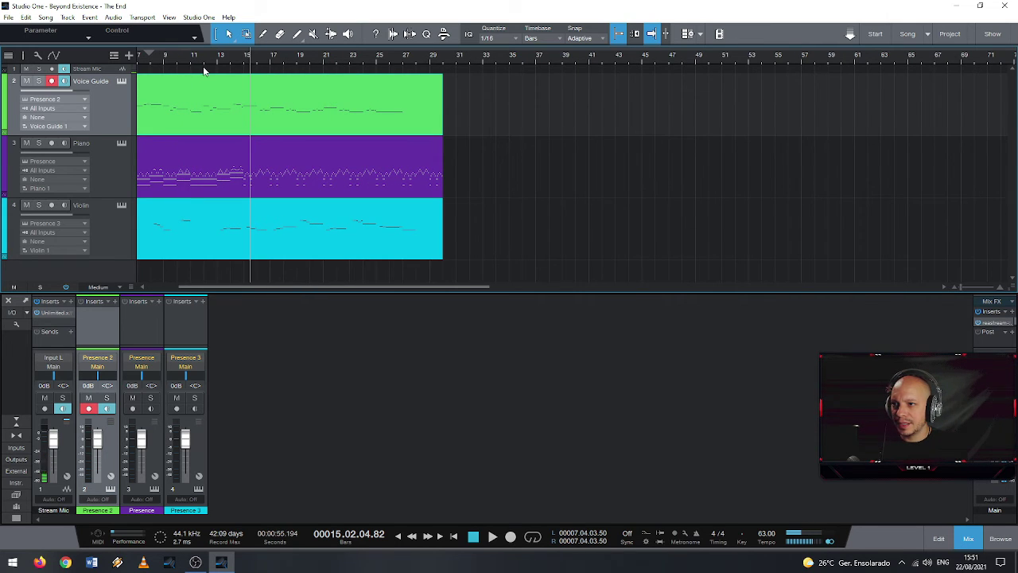
pyautogui.hscroll(-3, 218, 61)
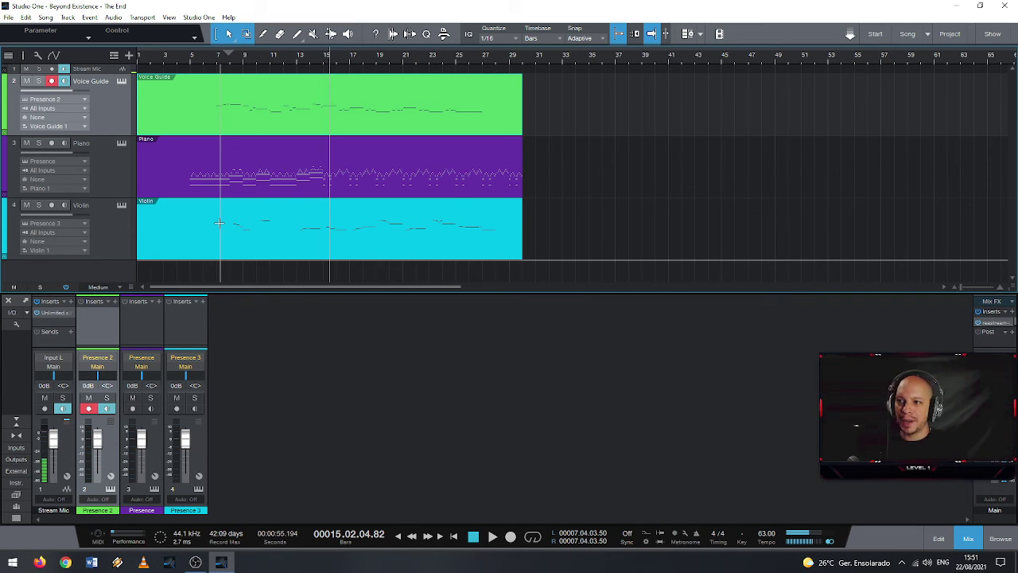
# Disarm recording on the Voice Guide track and rename its mixer channel as Voice Guide
pyautogui.click(52, 82)
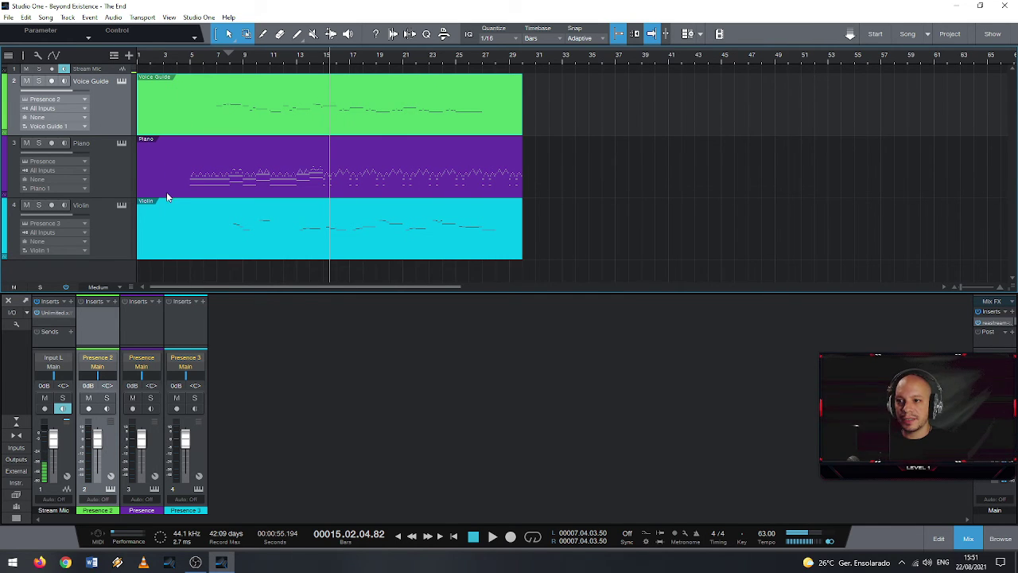
pyautogui.doubleClick(97, 509)
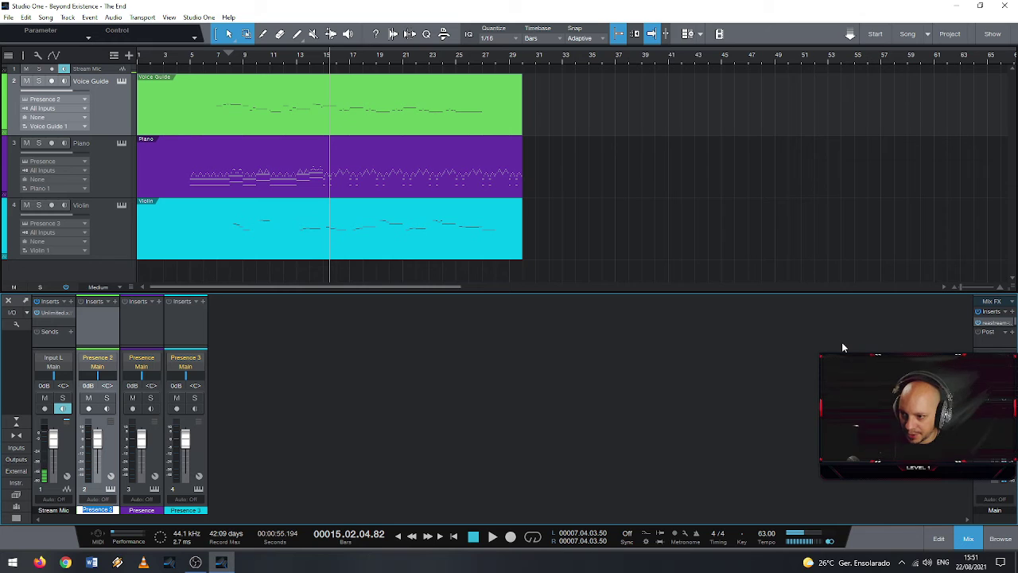
pyautogui.write('Voice')
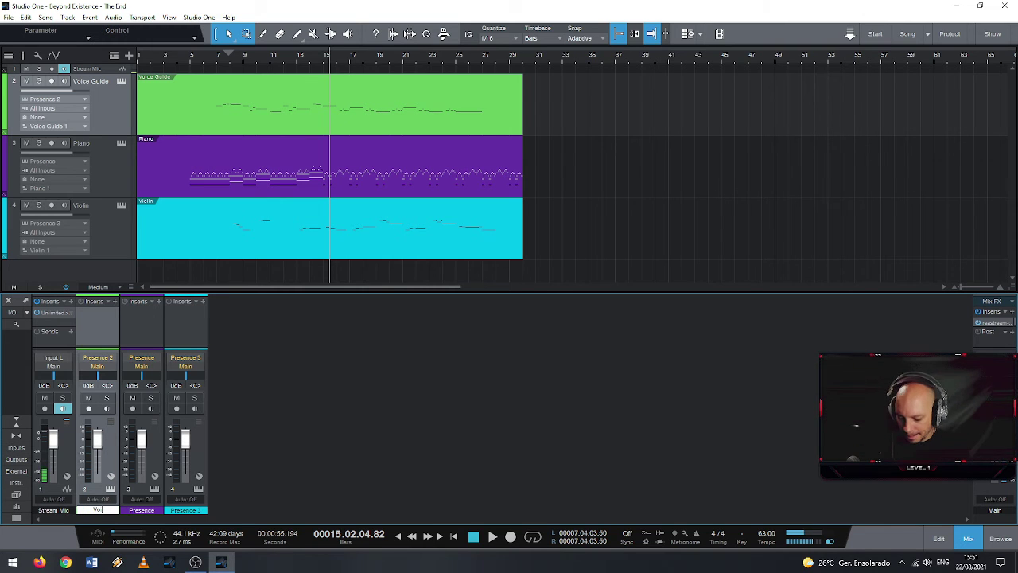
pyautogui.write(' Guide')
pyautogui.press('Return')
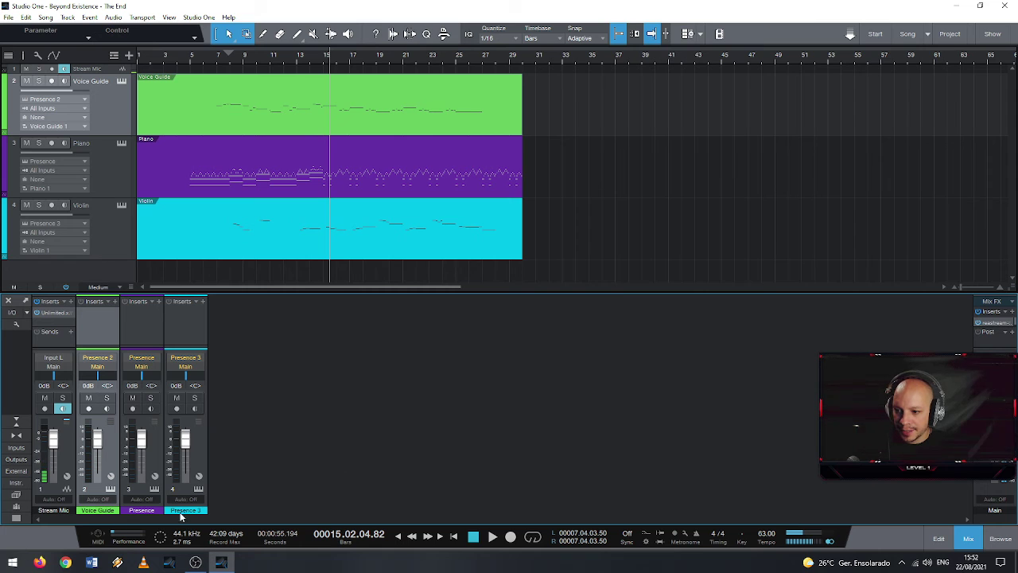
# Rename the mixer channels of the purple and cyan tracks as Piano and Violin
pyautogui.doubleClick(141, 510)
pyautogui.write('Piano')
pyautogui.press('Return')
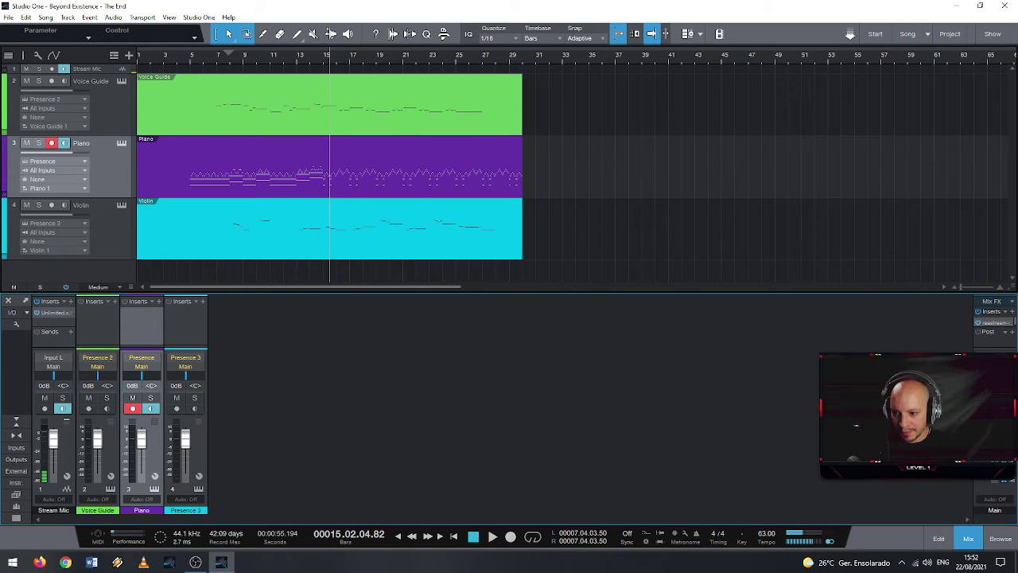
pyautogui.doubleClick(183, 511)
pyautogui.write('Violin')
pyautogui.press('Return')
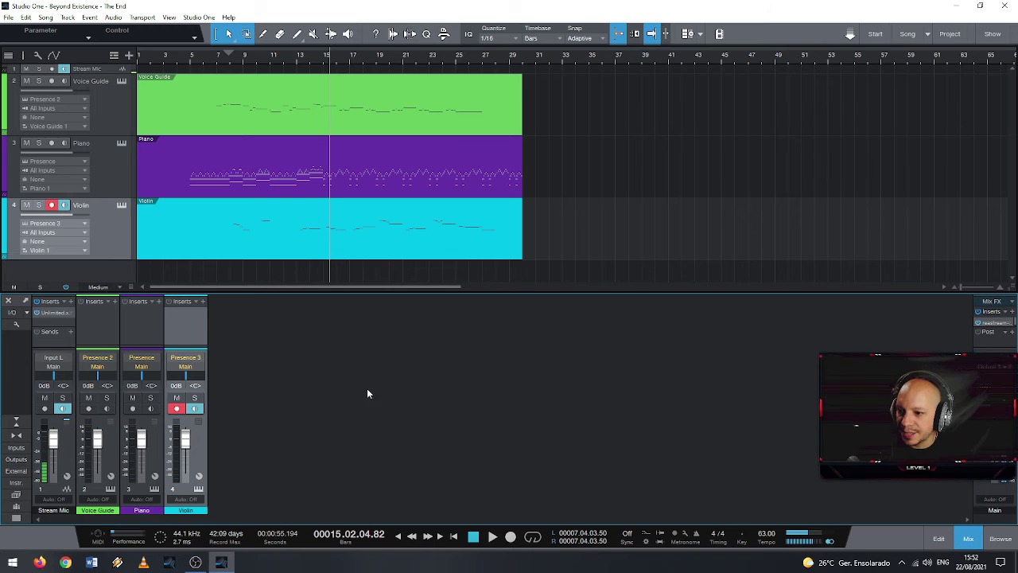
pyautogui.scroll(-3, 97, 446)
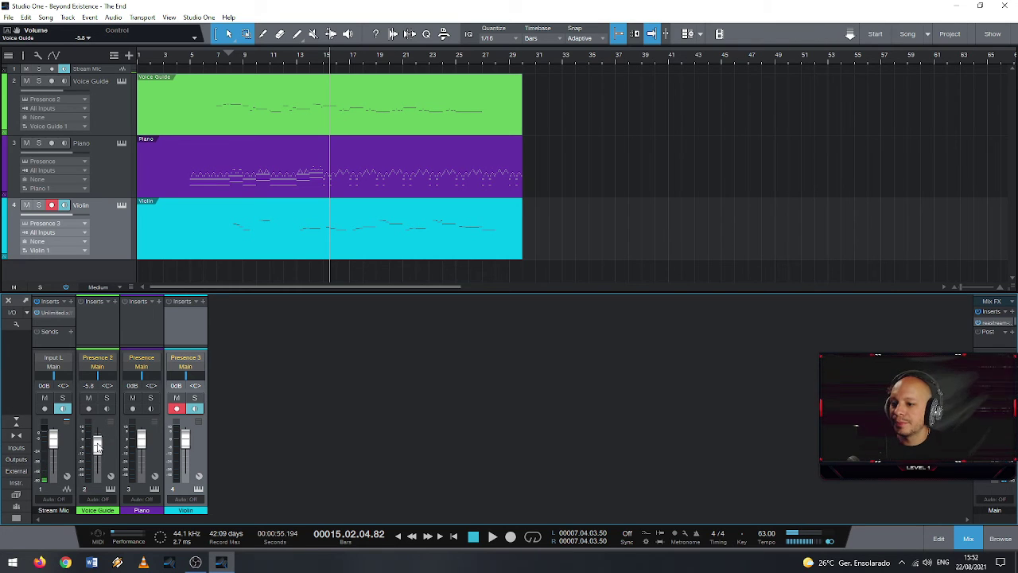
pyautogui.scroll(4, 97, 446)
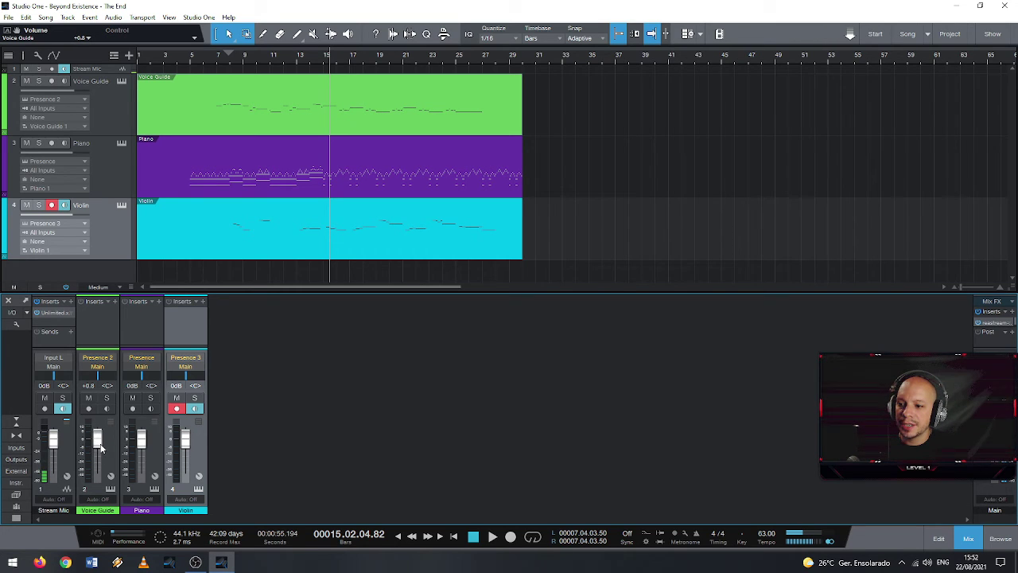
pyautogui.scroll(-1, 97, 446)
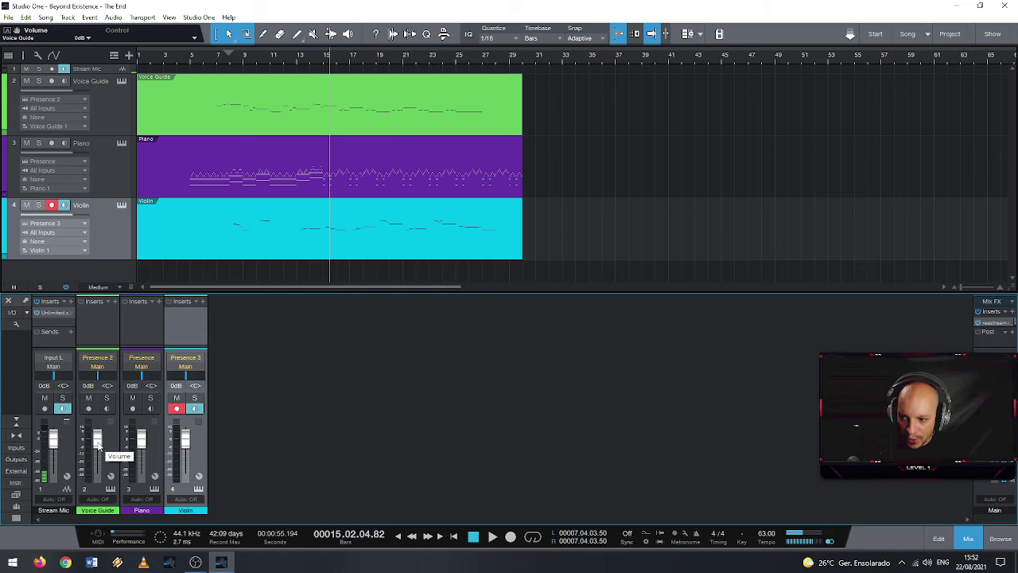
# Balance Voice Guide at -6.7 dB, Piano at -2.9 dB and Violin at -1.7 dB while playing from about bar 7, and disarm the Violin track
pyautogui.moveTo(97, 444); pyautogui.dragTo(98, 450)
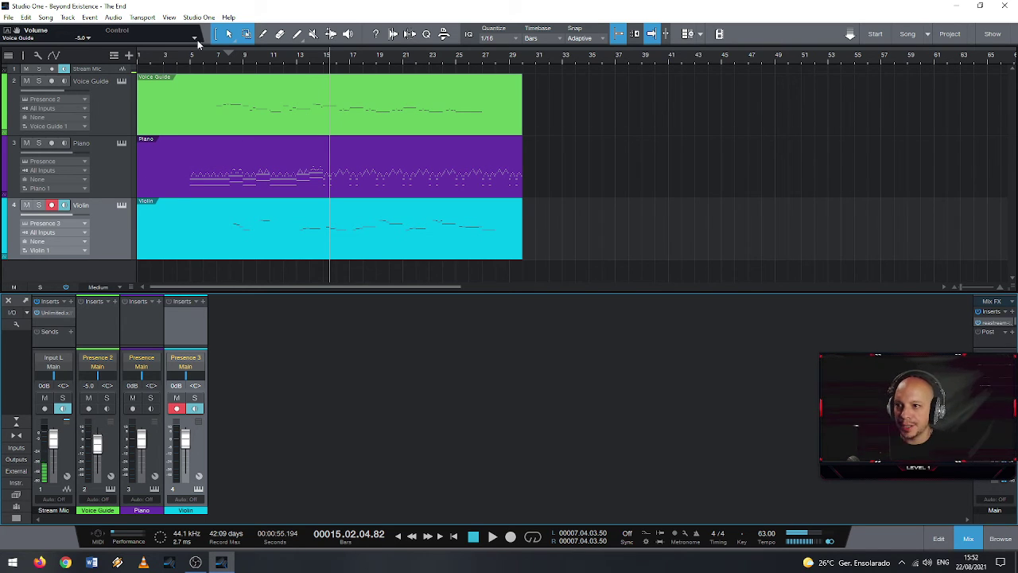
pyautogui.click(212, 63)
pyautogui.press('space')
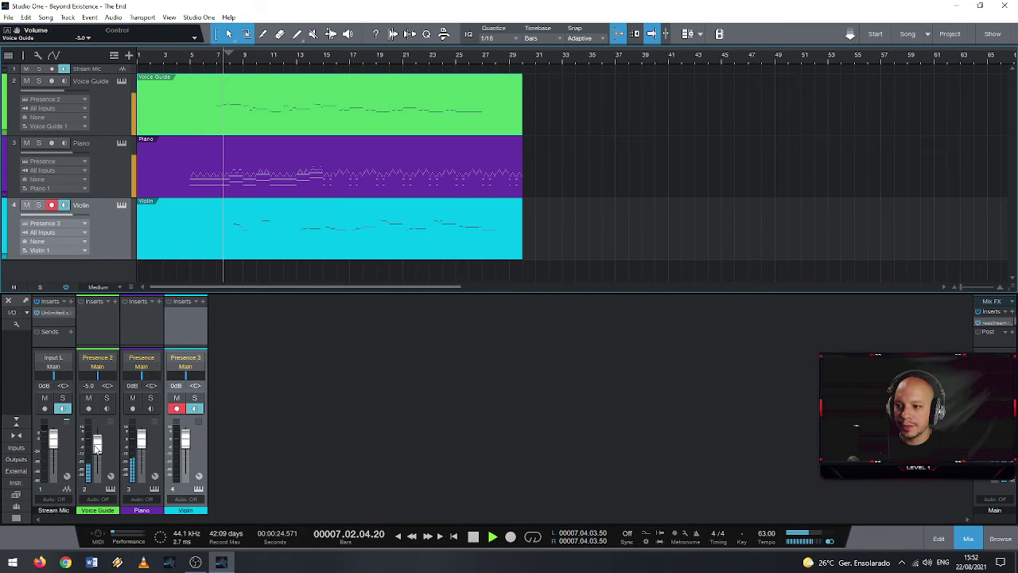
pyautogui.moveTo(97, 443); pyautogui.dragTo(144, 445)
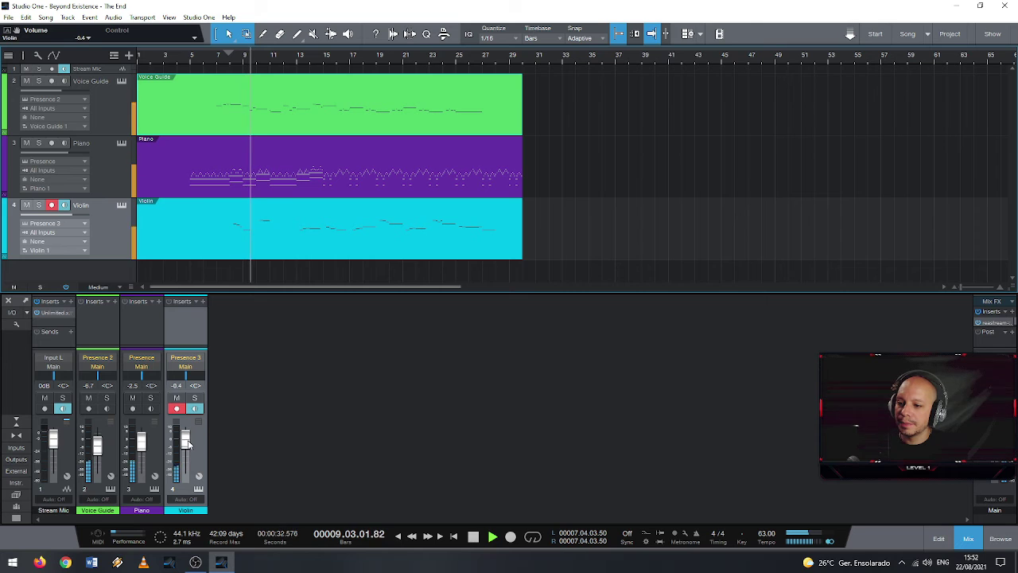
pyautogui.moveTo(136, 440); pyautogui.dragTo(185, 442)
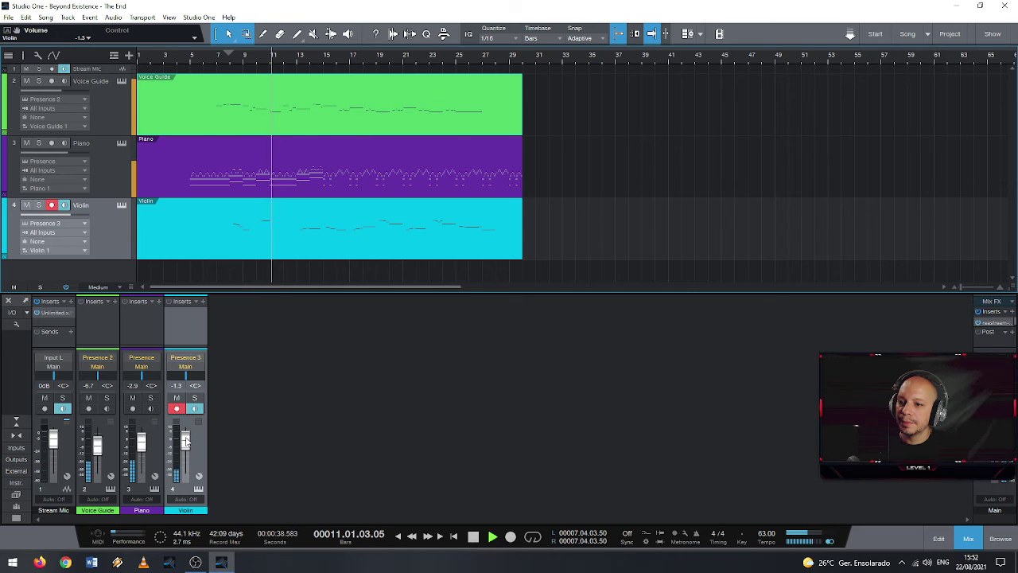
pyautogui.moveTo(185, 442); pyautogui.dragTo(185, 444)
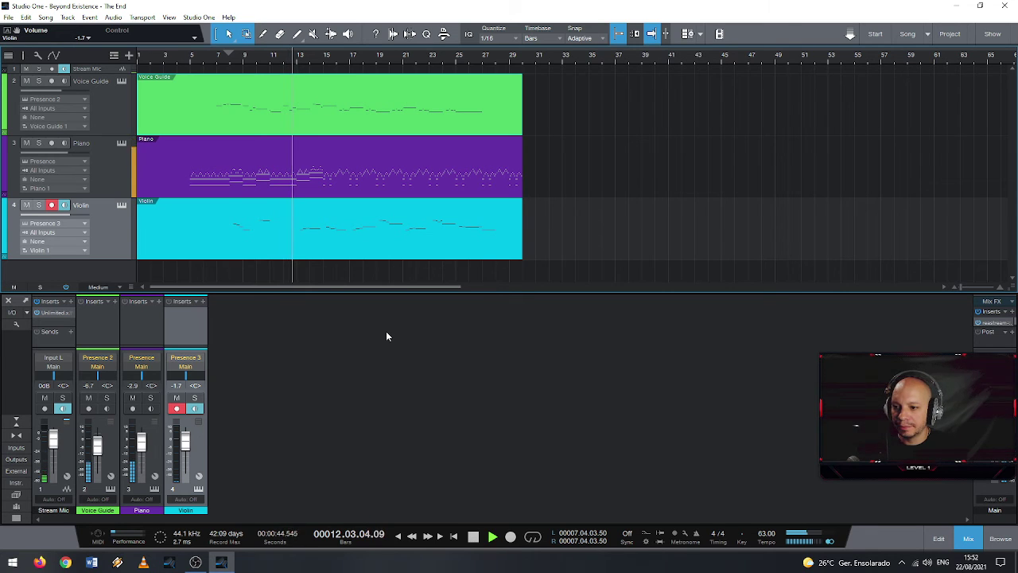
pyautogui.press('space')
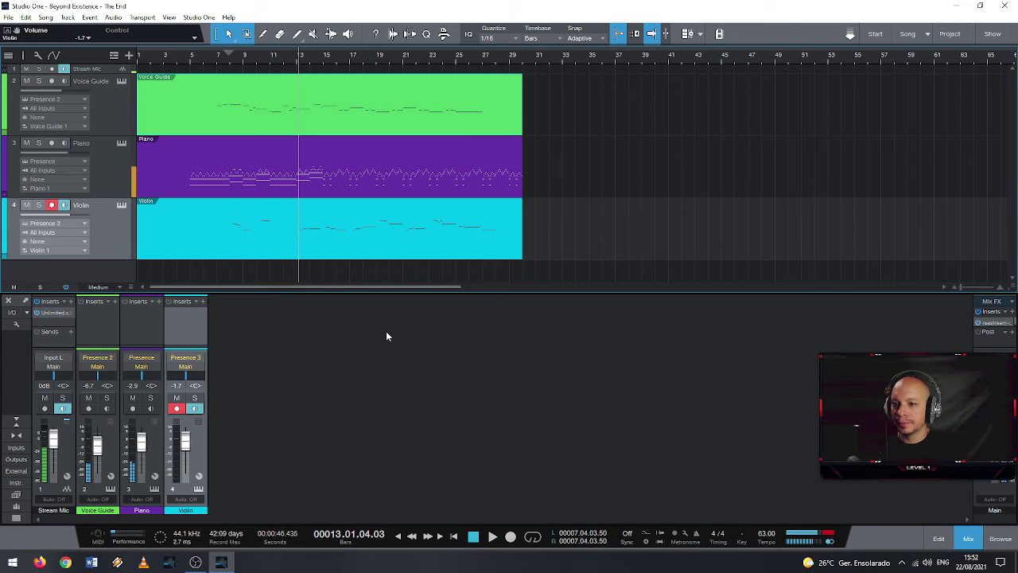
pyautogui.click(52, 204)
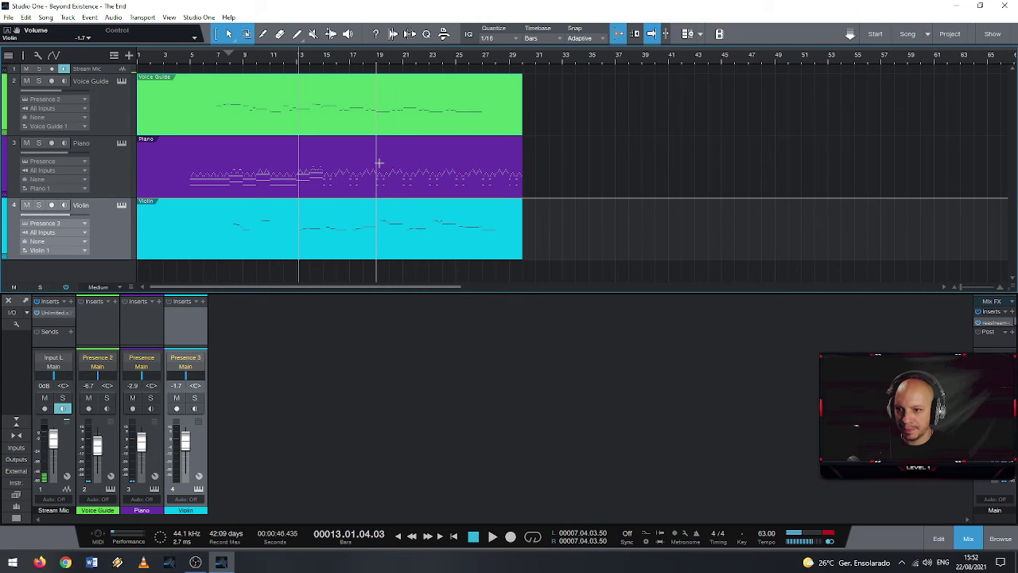
# Open the Piano part in the note editor and select all D 1 and D 0 notes from bar 15 to the end
pyautogui.doubleClick(336, 188)
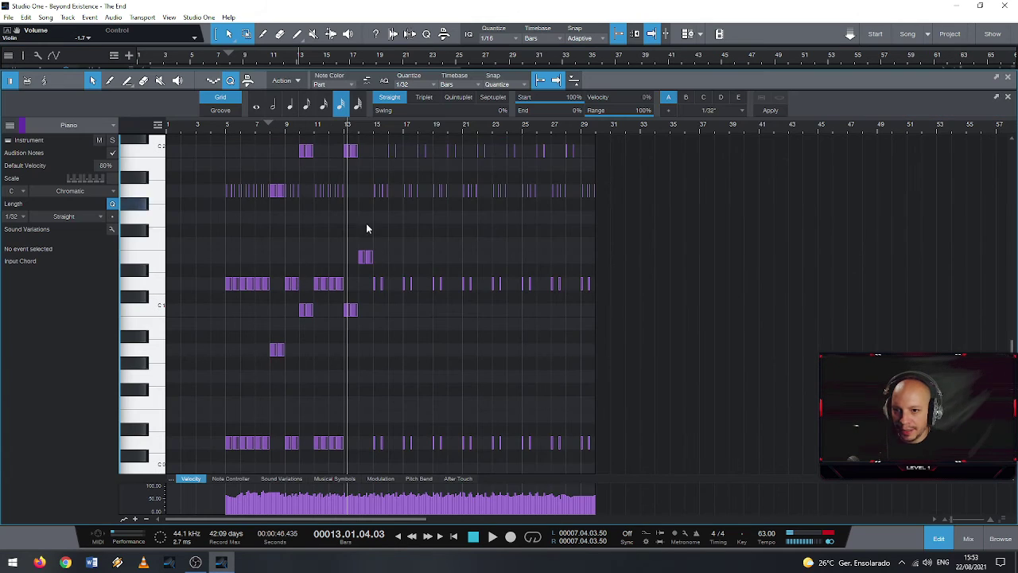
pyautogui.scroll(6, 381, 352)
pyautogui.scroll(-1, 425, 368)
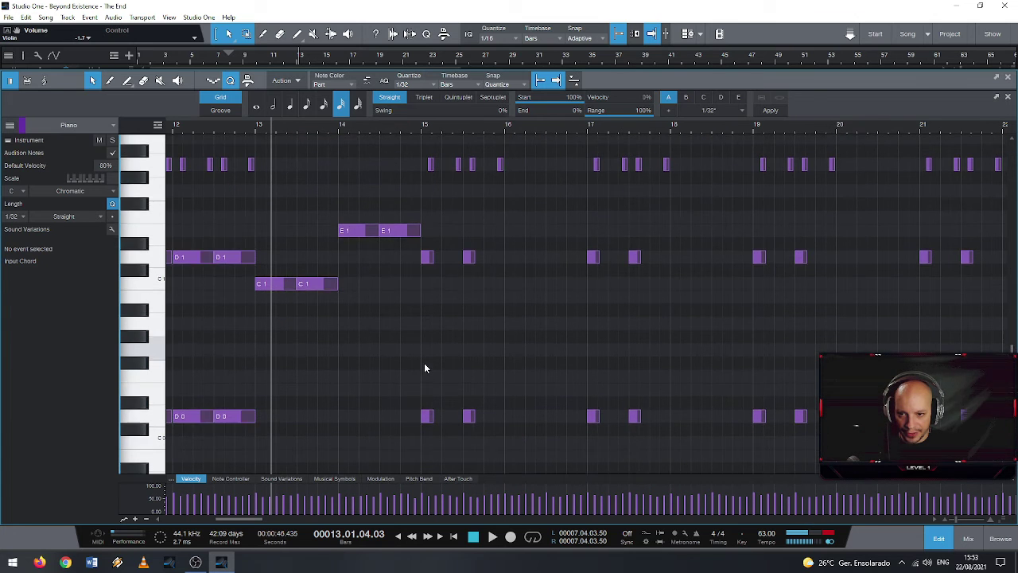
pyautogui.scroll(-1, 424, 368)
pyautogui.moveTo(425, 211); pyautogui.dragTo(712, 418)
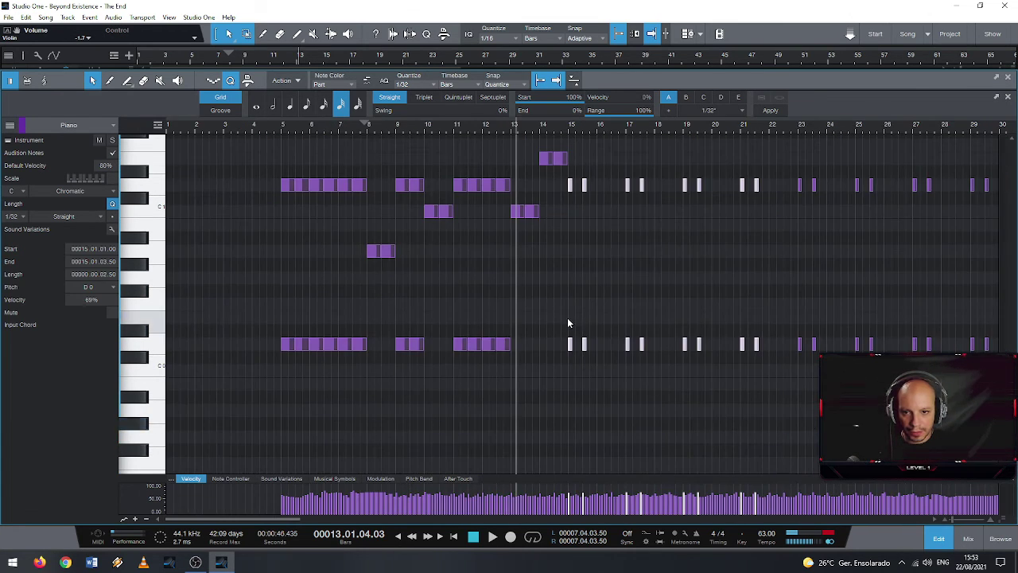
pyautogui.scroll(-4, 676, 322)
pyautogui.hscroll(2, 397, 294)
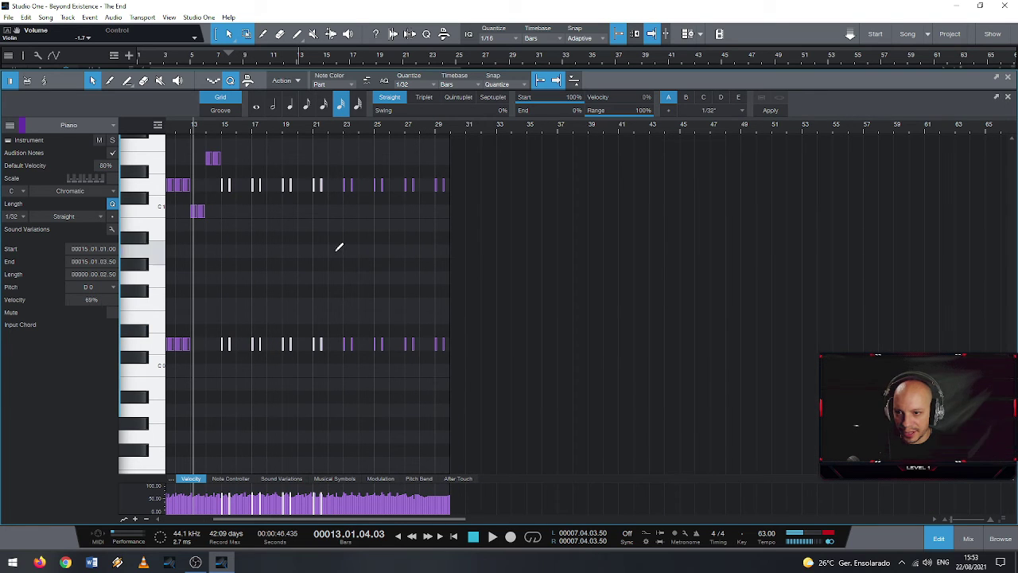
pyautogui.click(328, 159)
pyautogui.click(345, 186)
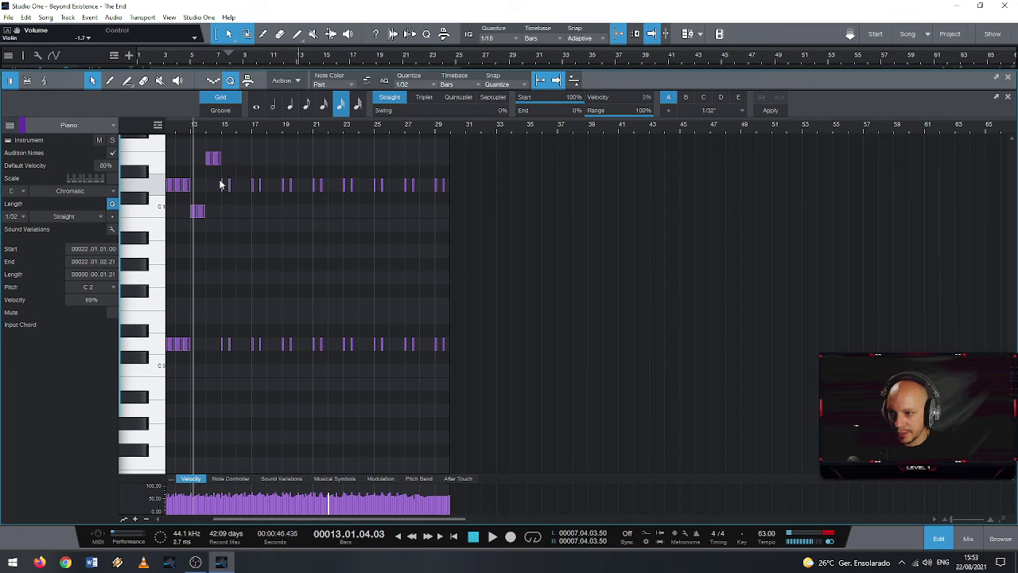
pyautogui.moveTo(219, 184); pyautogui.dragTo(509, 367)
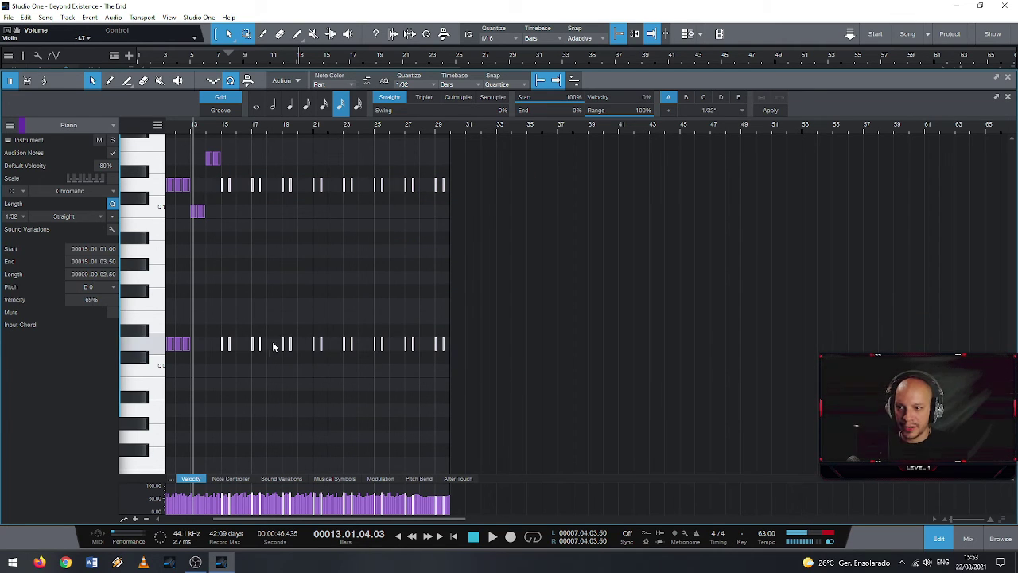
# Try lengthening the selected D 1 and D 0 notes up to the start of bar 17, and undo the length changes
pyautogui.moveTo(234, 347); pyautogui.dragTo(254, 344)
pyautogui.scroll(6, 254, 358)
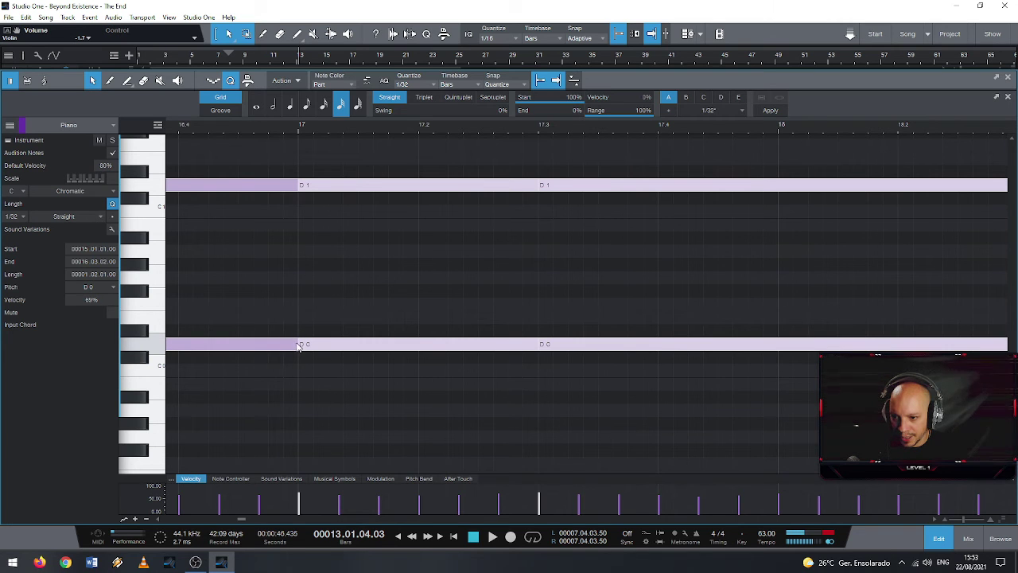
pyautogui.moveTo(297, 344)
pyautogui.mouseDown()
pyautogui.moveTo(272, 345)
pyautogui.moveTo(295, 348)
pyautogui.moveTo(286, 344)
pyautogui.mouseUp()
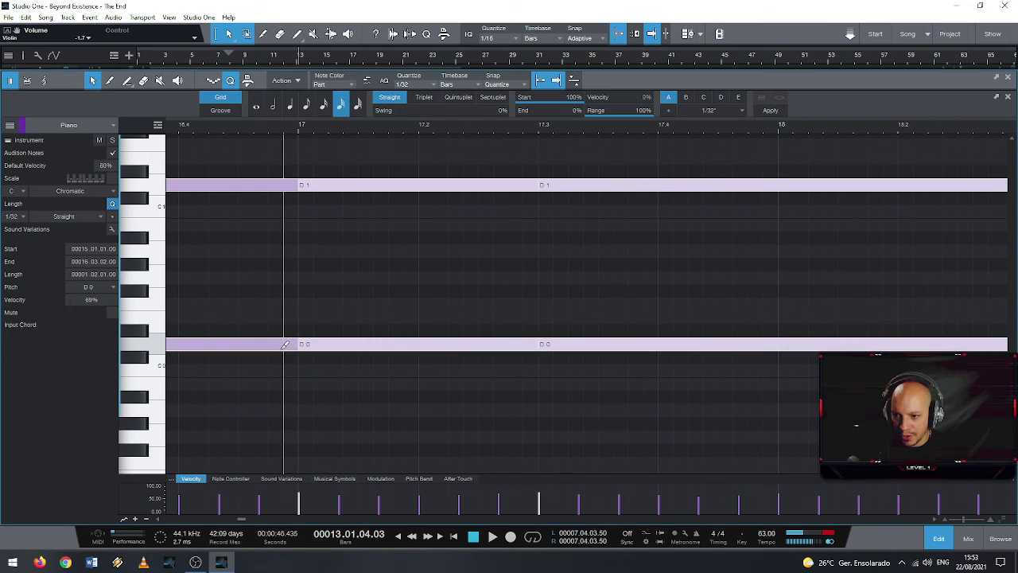
pyautogui.hotkey('ctrl', 'z')
pyautogui.hotkey('ctrl', 'z')
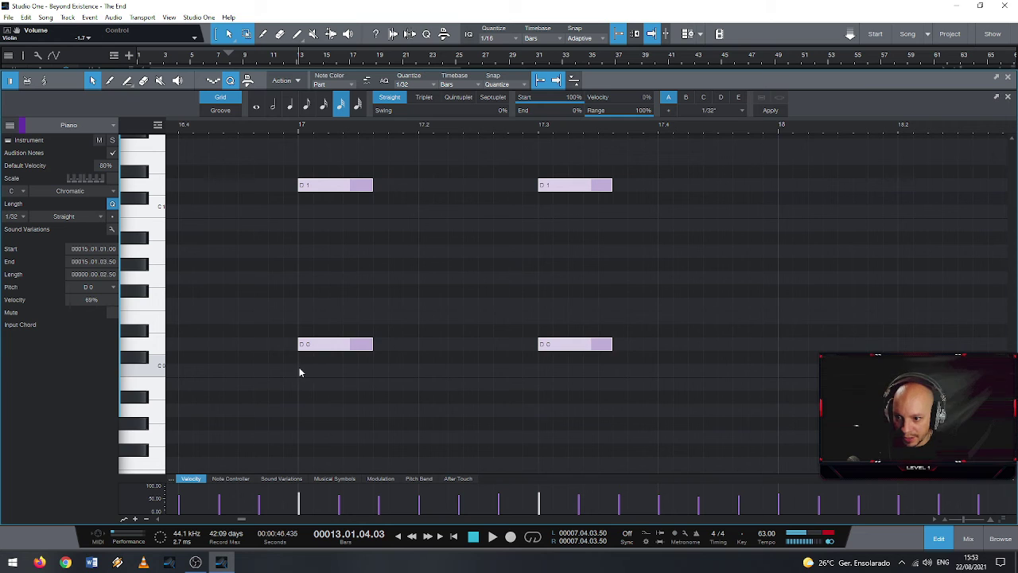
# Lengthen the selected D 1 and D 0 notes from bar 15 onward to two beats each
pyautogui.moveTo(369, 343); pyautogui.dragTo(535, 341)
pyautogui.scroll(-6, 347, 402)
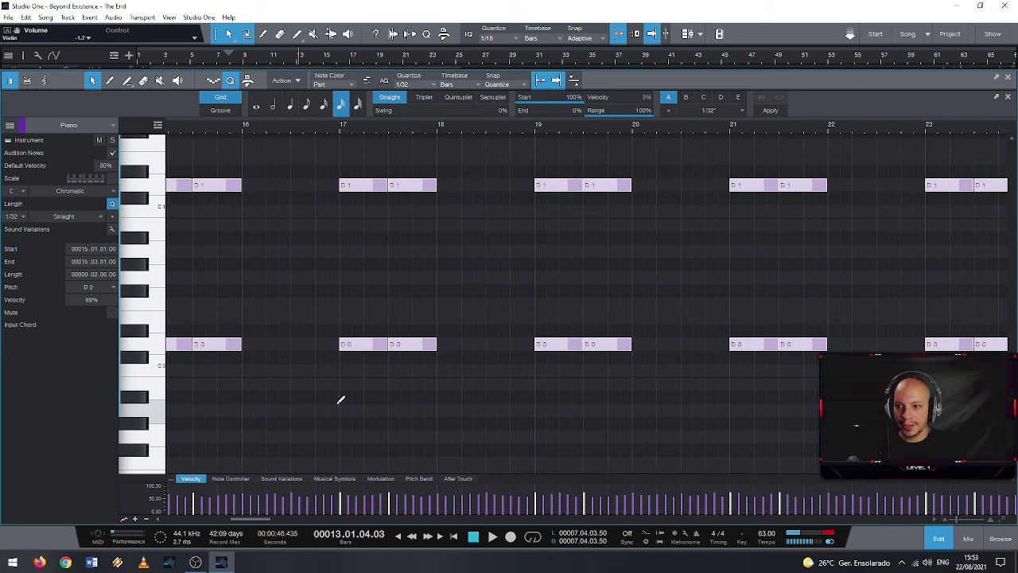
pyautogui.scroll(5, 294, 377)
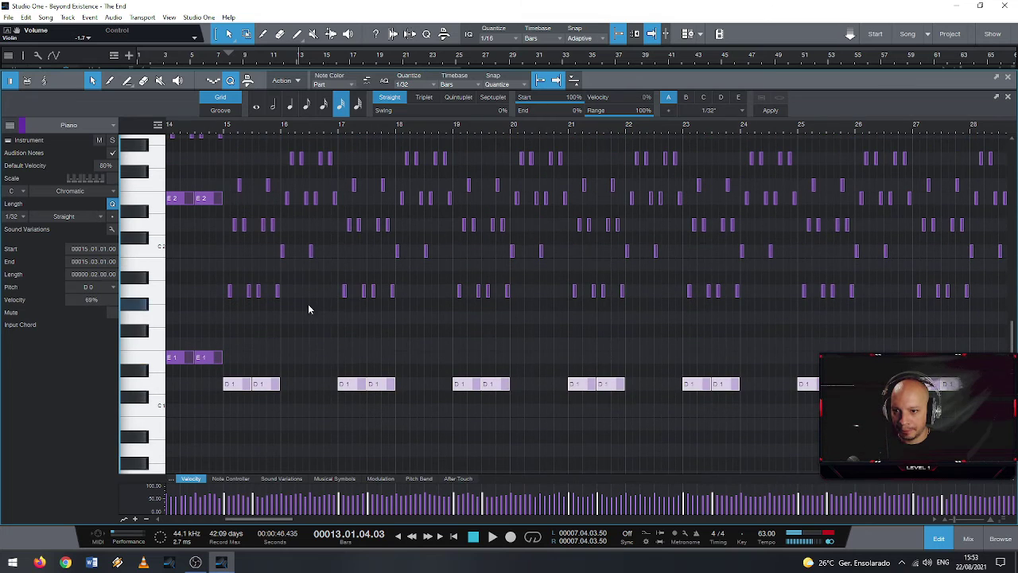
# Select all C 2 notes from bar 16 to the end and lengthen each to two beats
pyautogui.moveTo(257, 251)
pyautogui.mouseDown()
pyautogui.moveTo(1007, 251)
pyautogui.moveTo(871, 265)
pyautogui.mouseUp()
pyautogui.press('w')
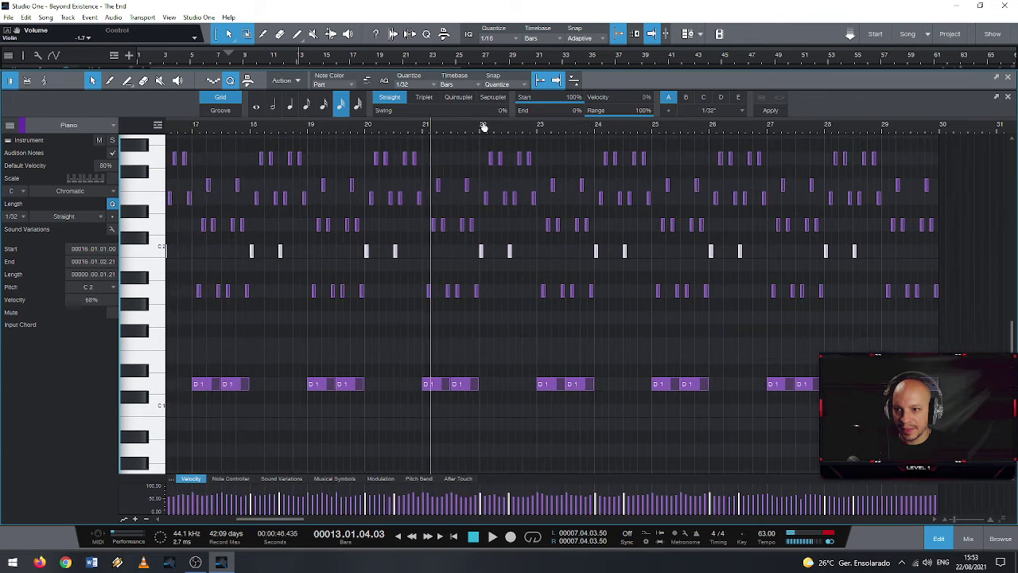
pyautogui.press('e')
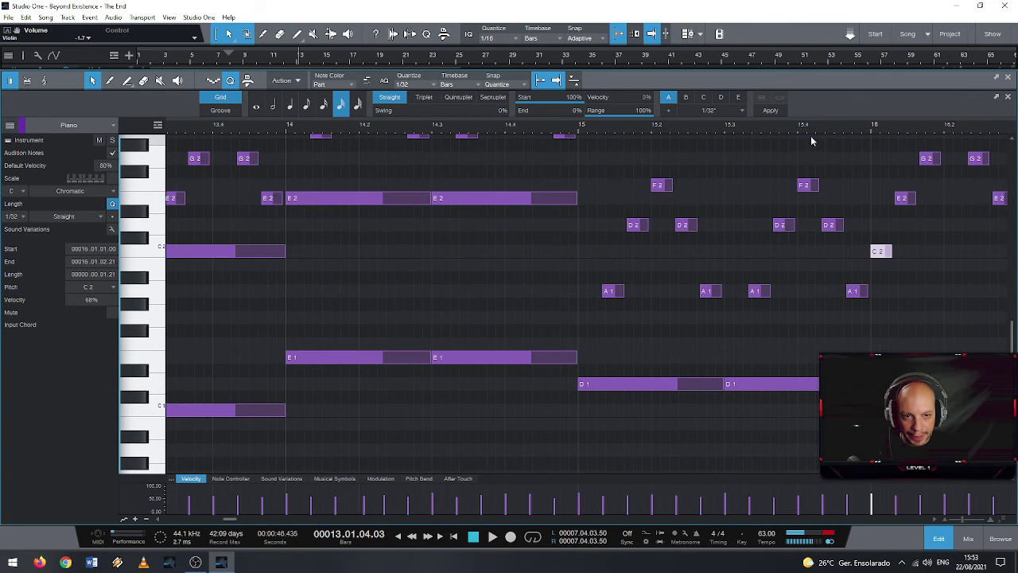
pyautogui.press('e')
pyautogui.press('e')
pyautogui.moveTo(730, 252); pyautogui.dragTo(864, 256)
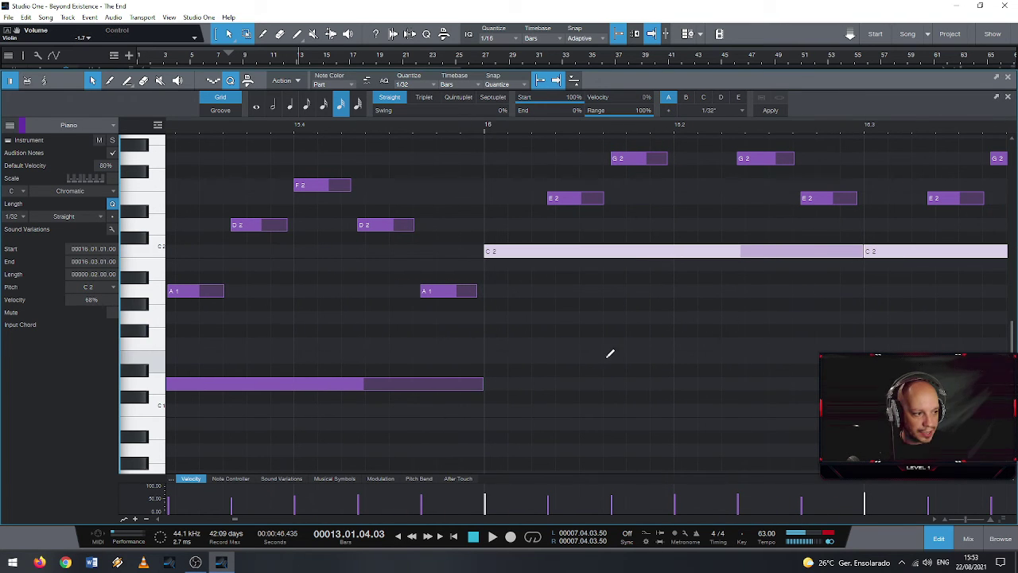
# Duplicate the selected C 2 notes and place the copies on A 0 starting at bar 13
pyautogui.press('w')
pyautogui.press('w')
pyautogui.press('w')
pyautogui.press('w')
pyautogui.press('w')
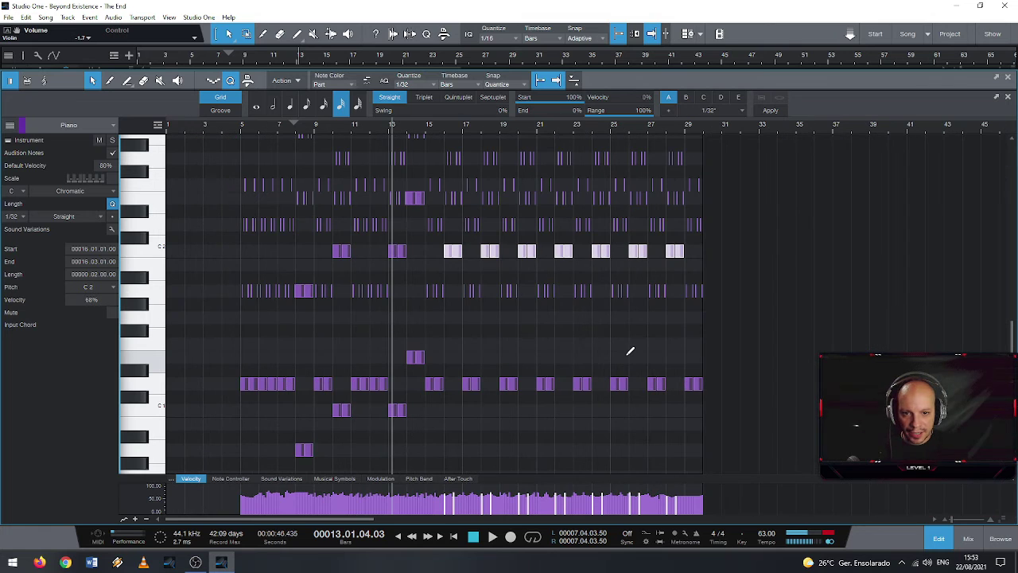
pyautogui.scroll(2, 466, 399)
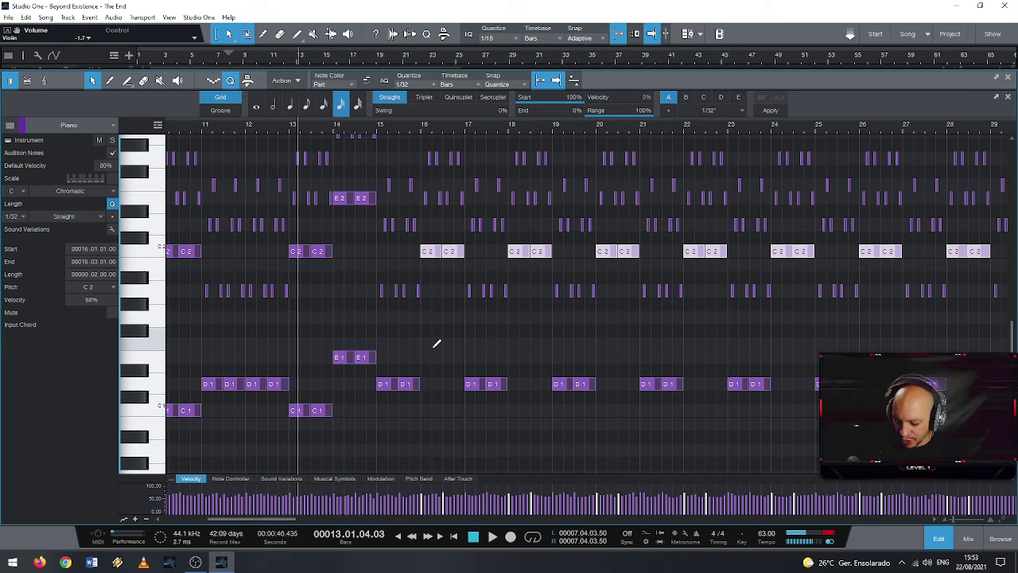
pyautogui.moveTo(457, 253); pyautogui.dragTo(305, 443)
pyautogui.hotkey('alt', 'w')
pyautogui.press('w')
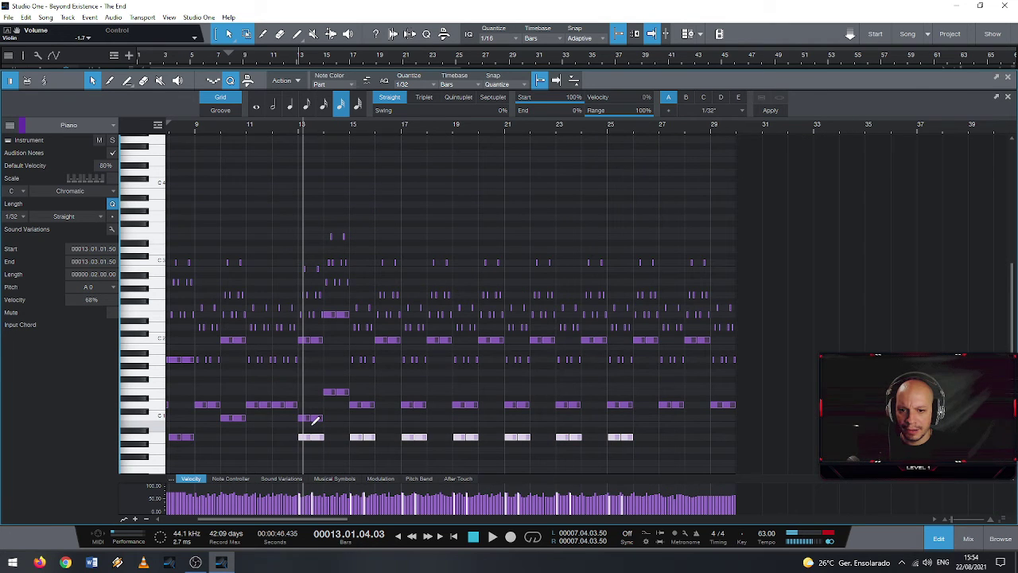
pyautogui.press('w')
pyautogui.scroll(-2, 310, 425)
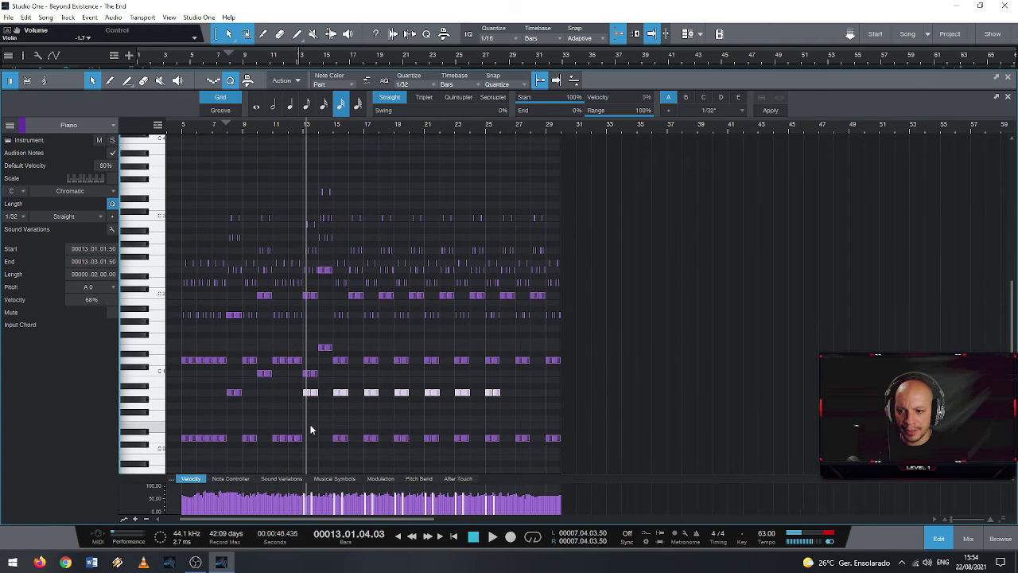
# Move the copied notes to C 0 so the first one starts exactly at bar 16
pyautogui.hotkey('alt', 'e')
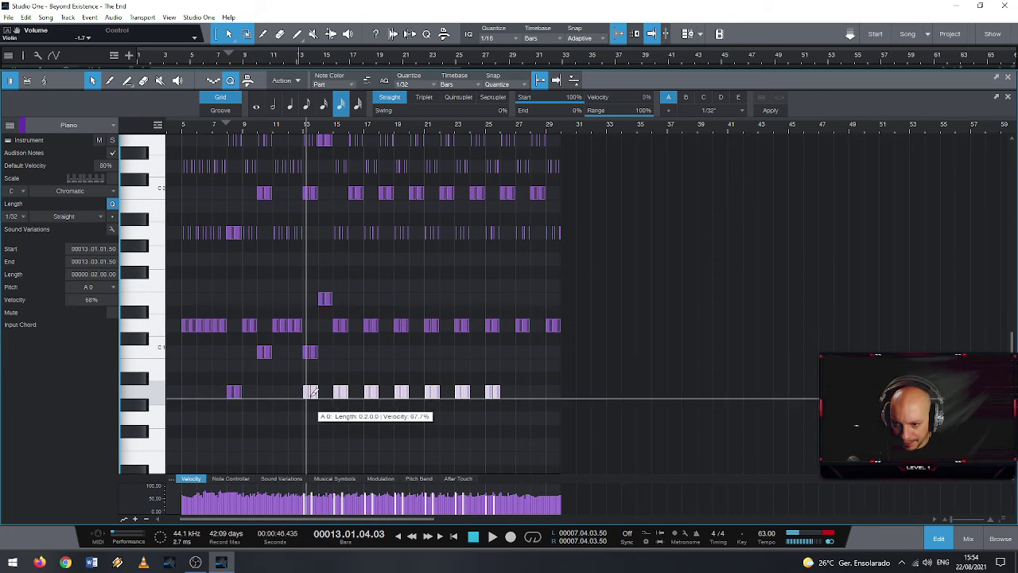
pyautogui.moveTo(309, 400); pyautogui.dragTo(355, 427)
pyautogui.scroll(-3, 355, 423)
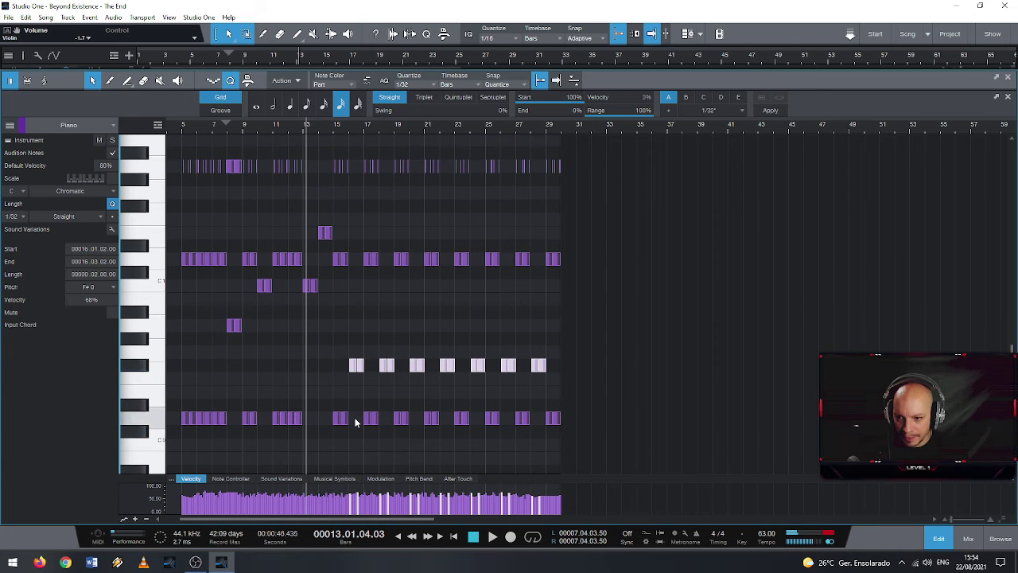
pyautogui.moveTo(355, 360); pyautogui.dragTo(338, 440)
pyautogui.scroll(5, 350, 371)
pyautogui.scroll(-5, 357, 378)
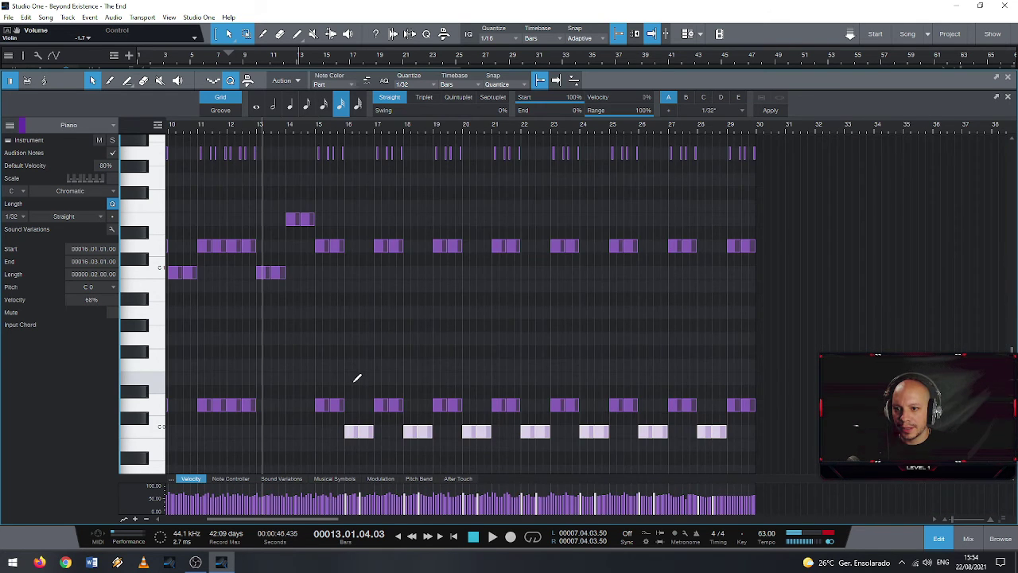
# Transpose the copied C 0 notes up one octave to C 1
pyautogui.scroll(3, 357, 377)
pyautogui.scroll(1, 402, 407)
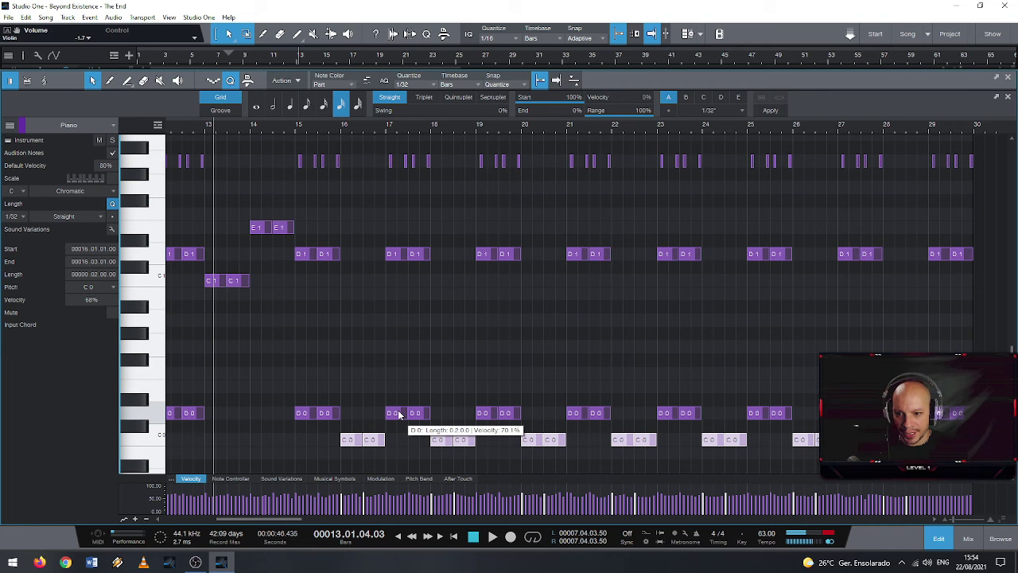
pyautogui.scroll(-1, 402, 407)
pyautogui.hotkey('shift', 'Up')
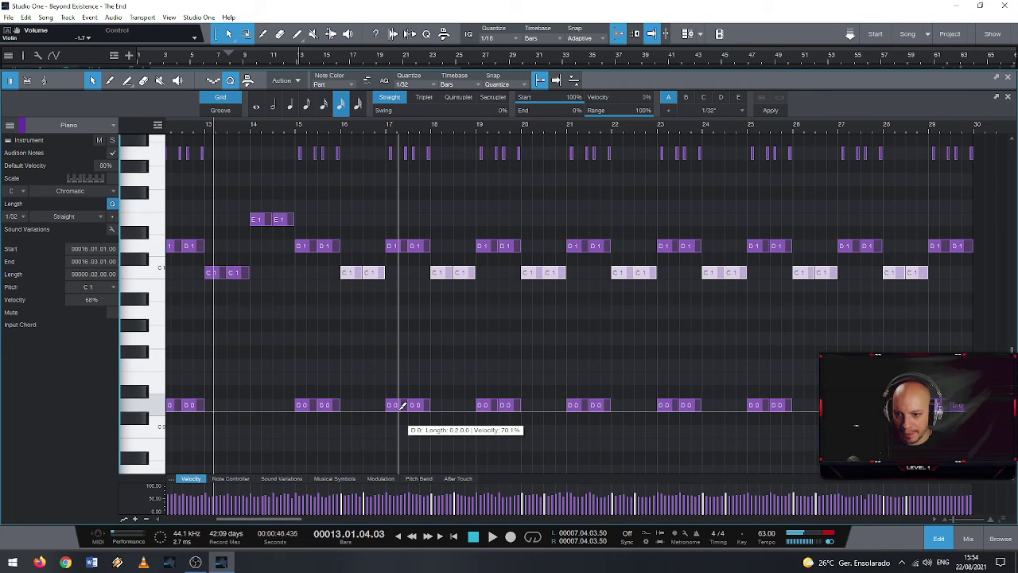
pyautogui.scroll(2, 486, 225)
pyautogui.scroll(-2, 466, 348)
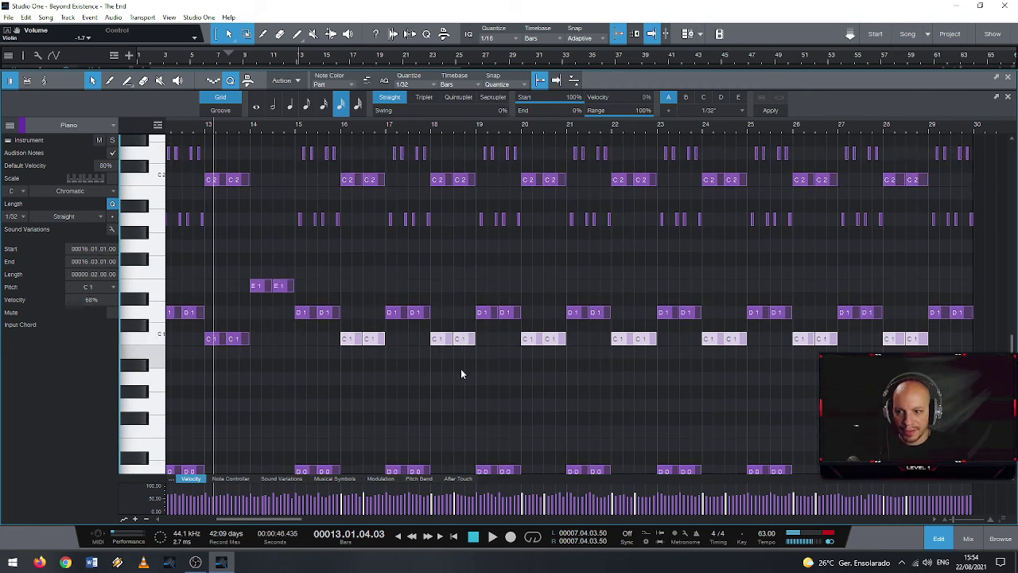
pyautogui.scroll(-4, 414, 388)
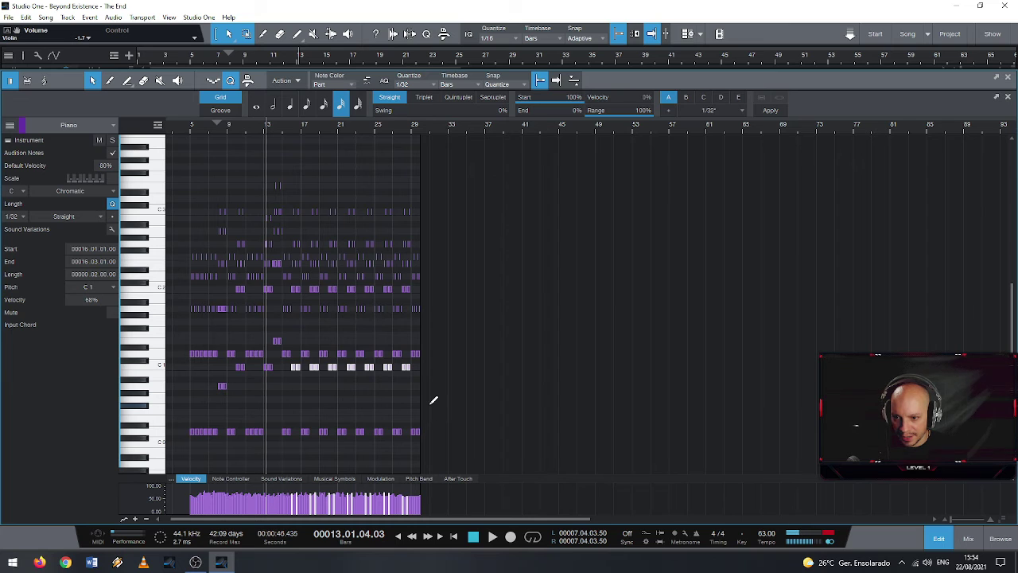
# Look over the whole Piano part in the note editor and return to the arrangement
pyautogui.scroll(2, 432, 402)
pyautogui.moveTo(399, 131); pyautogui.dragTo(686, 134)
pyautogui.scroll(-2, 135, 250)
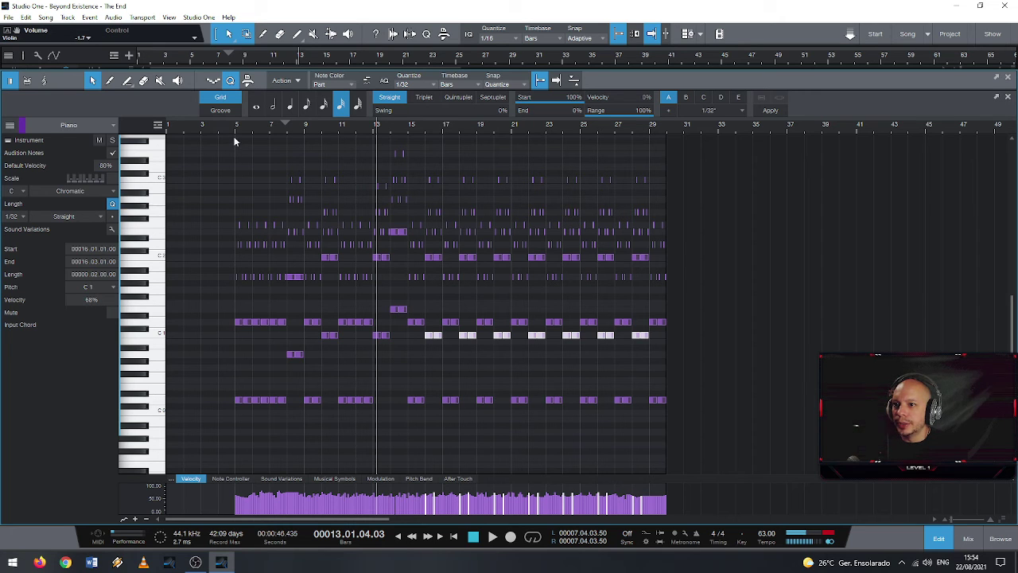
pyautogui.click(1008, 82)
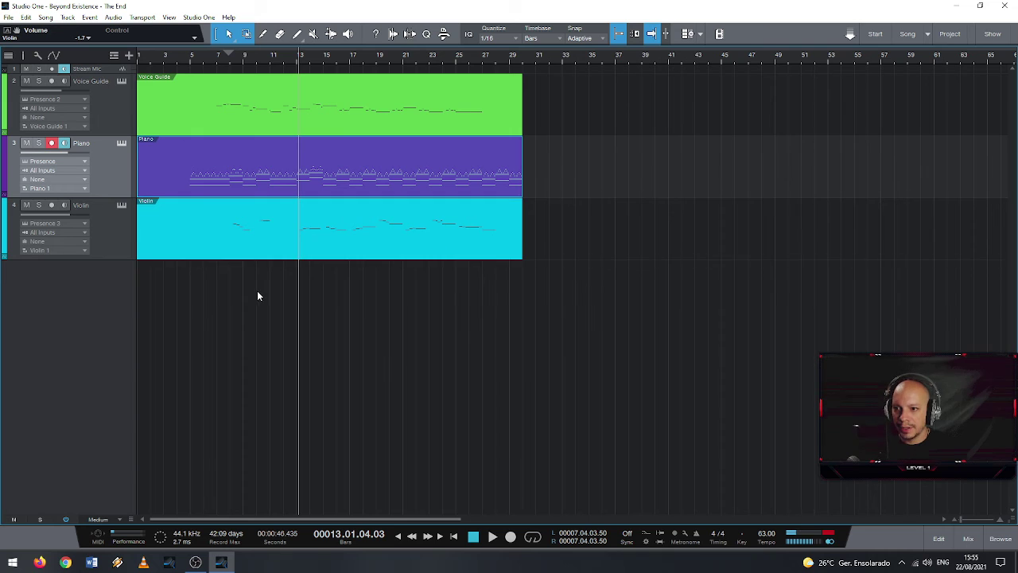
pyautogui.scroll(-2, 268, 61)
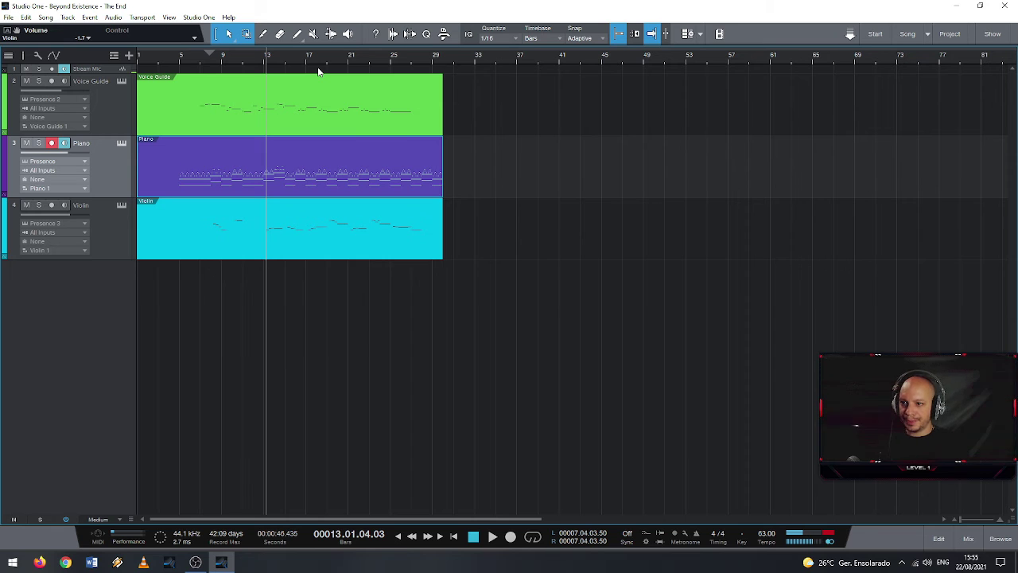
# Reopen the Piano part in the note editor and examine its low and middle notes from bar 5 to bar 23
pyautogui.doubleClick(194, 184)
pyautogui.scroll(3, 337, 355)
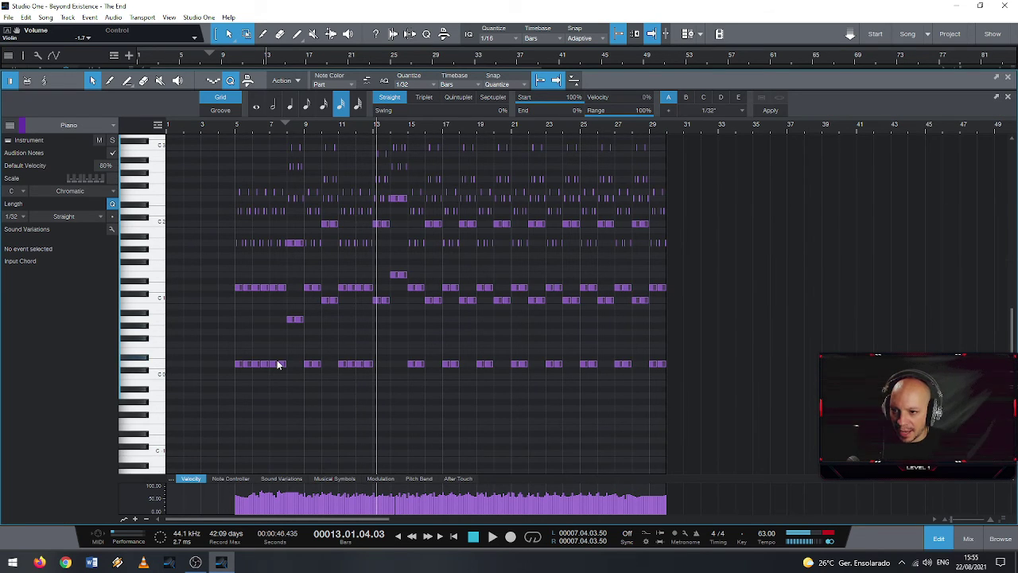
pyautogui.scroll(3, 254, 359)
pyautogui.scroll(3, 243, 357)
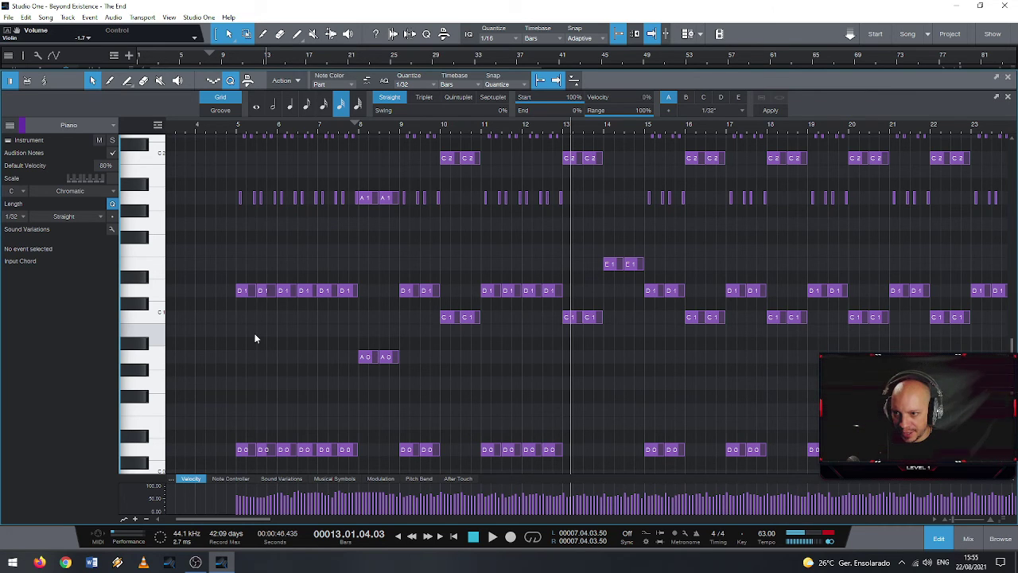
pyautogui.scroll(-2, 254, 338)
pyautogui.scroll(2, 345, 275)
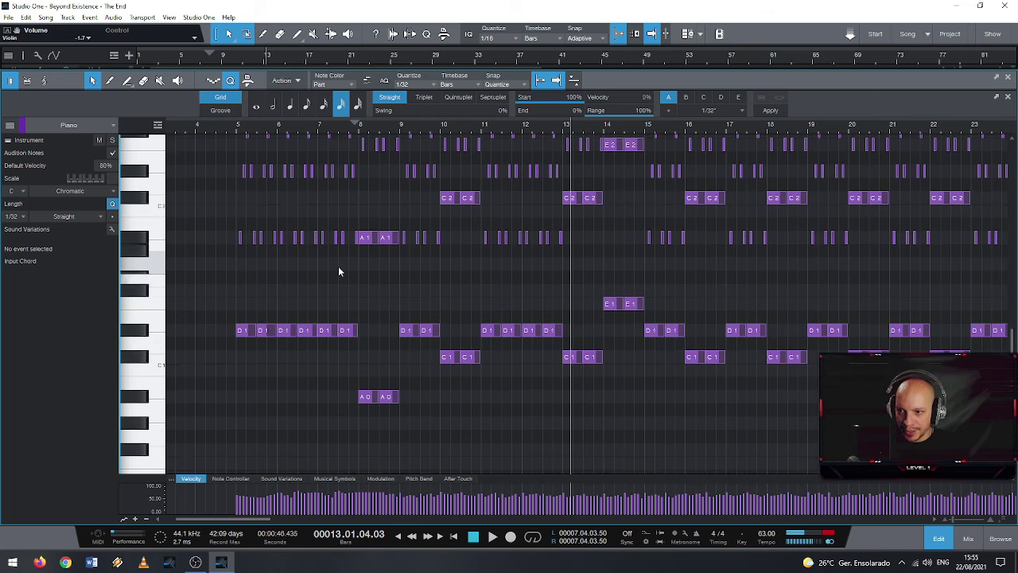
pyautogui.scroll(-2, 342, 270)
pyautogui.scroll(5, 270, 219)
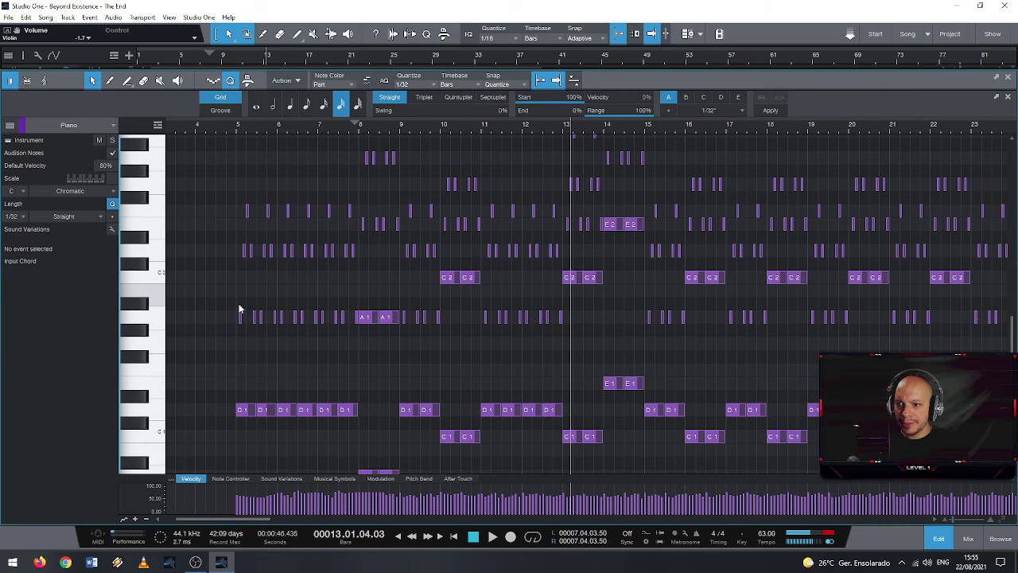
pyautogui.scroll(-3, 317, 311)
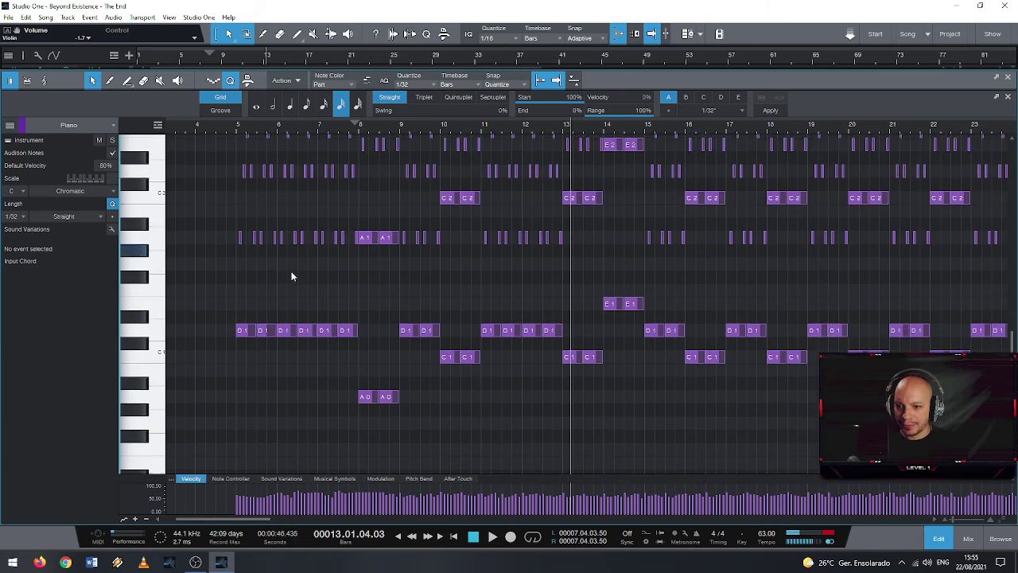
pyautogui.scroll(-3, 291, 276)
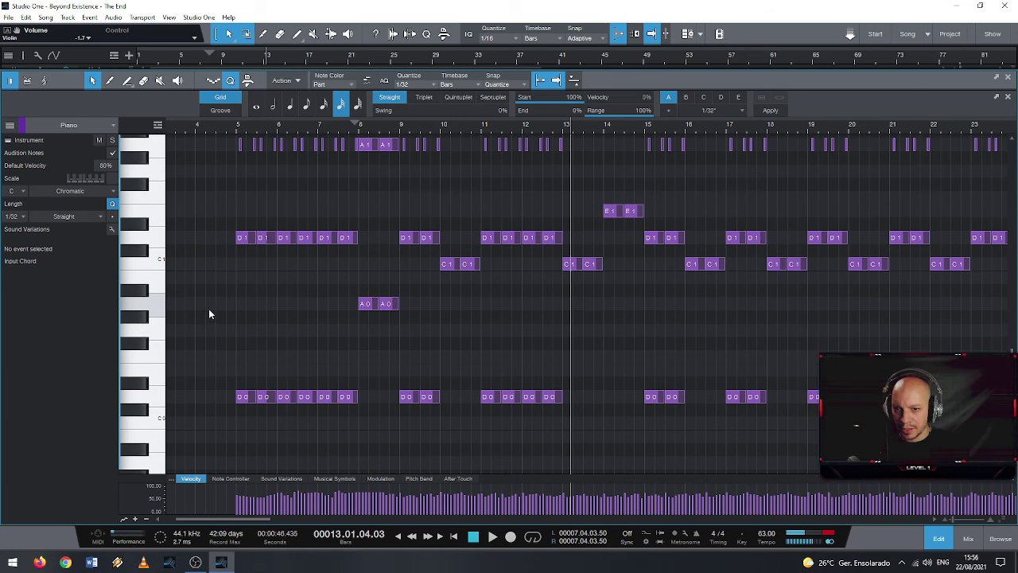
pyautogui.scroll(3, 210, 312)
pyautogui.scroll(-2, 210, 312)
pyautogui.scroll(-2, 210, 313)
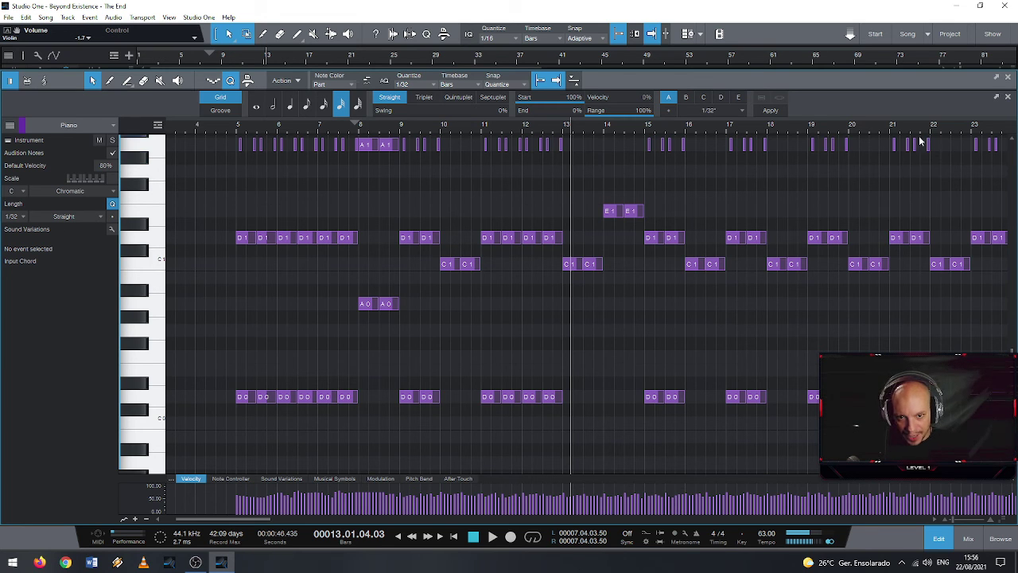
pyautogui.scroll(2, 663, 322)
pyautogui.scroll(1, 664, 327)
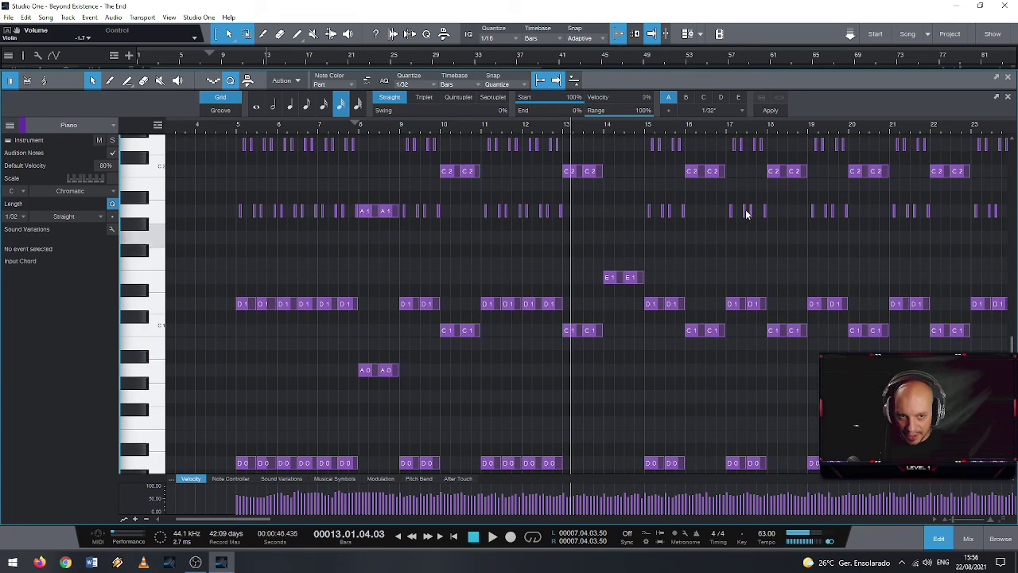
# Hide the quantize settings and close the Piano note editor
pyautogui.click(1007, 97)
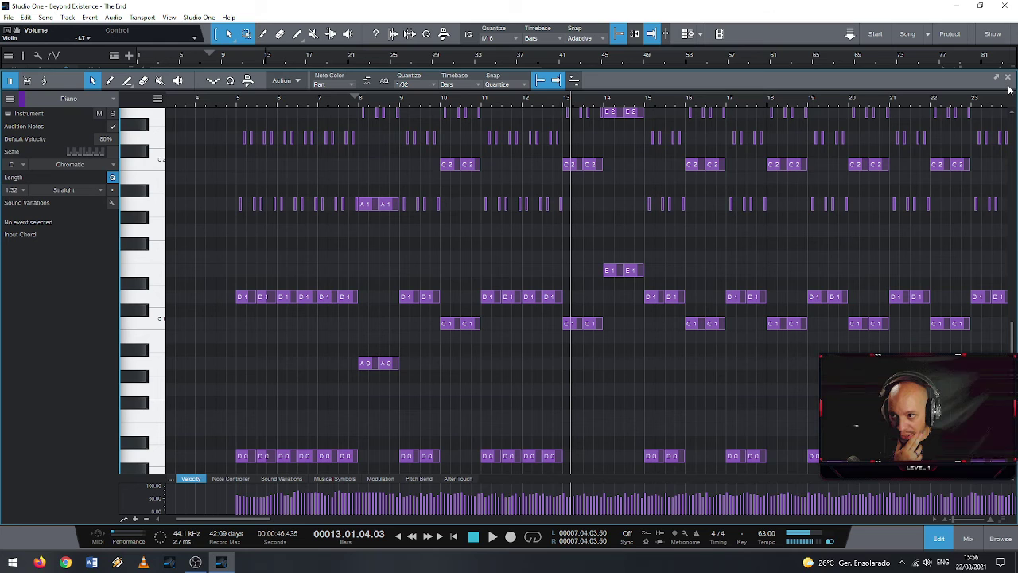
pyautogui.click(1007, 78)
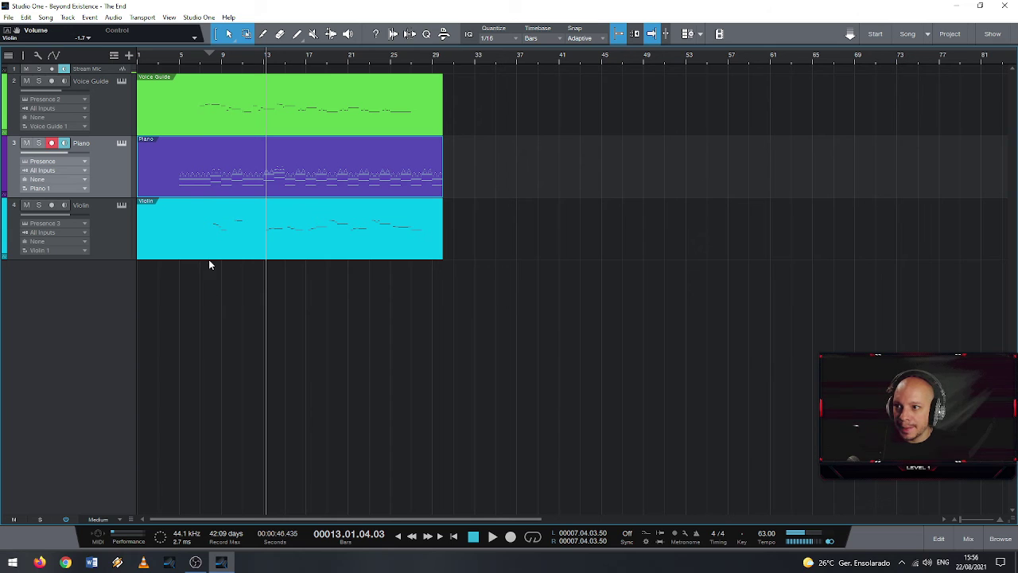
# Select the Voice Guide, Piano and Violin parts and move them together so they start at bar 10
pyautogui.moveTo(194, 279); pyautogui.dragTo(268, 118)
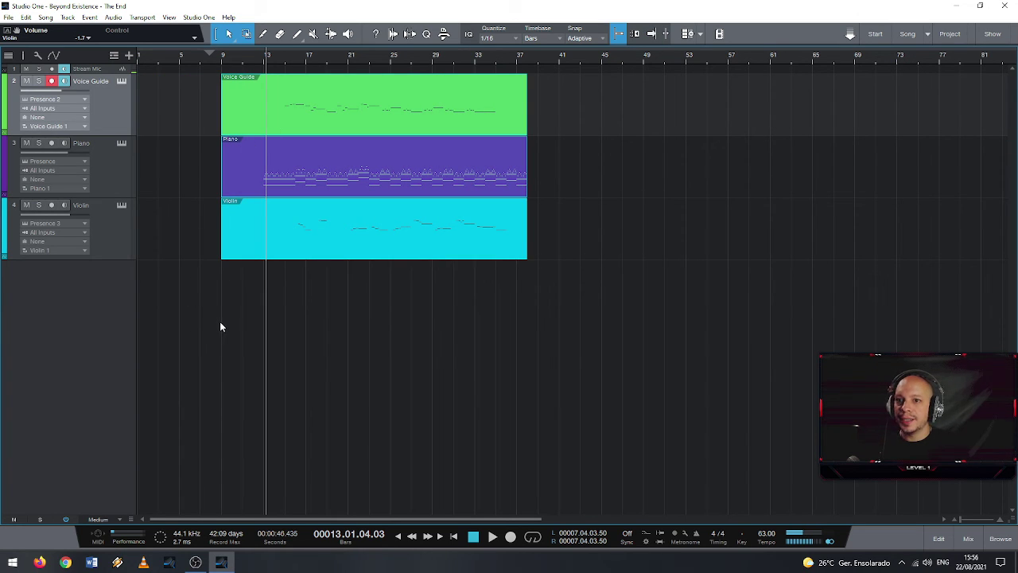
pyautogui.scroll(3, 151, 267)
pyautogui.scroll(4, 144, 265)
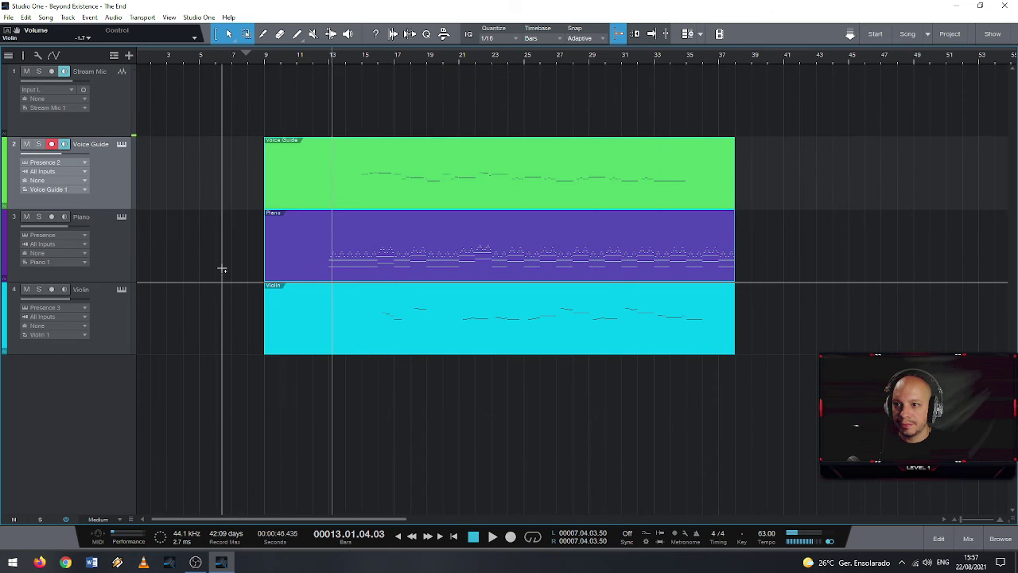
pyautogui.scroll(2, 222, 270)
pyautogui.moveTo(365, 196); pyautogui.dragTo(406, 191)
pyautogui.scroll(-3, 400, 368)
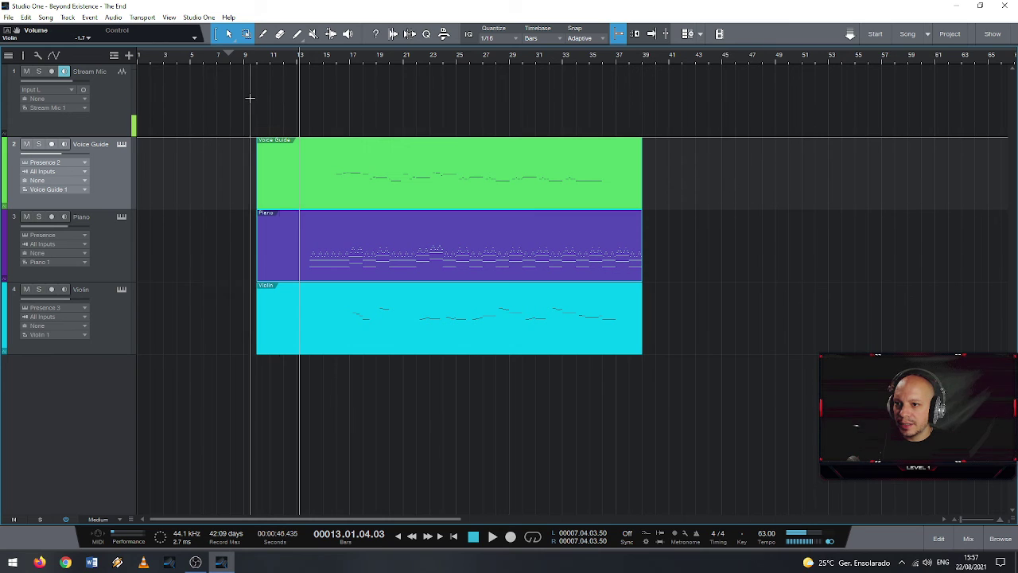
# Deselect the parts and place the playhead at bar 12, beat 4
pyautogui.click(295, 100)
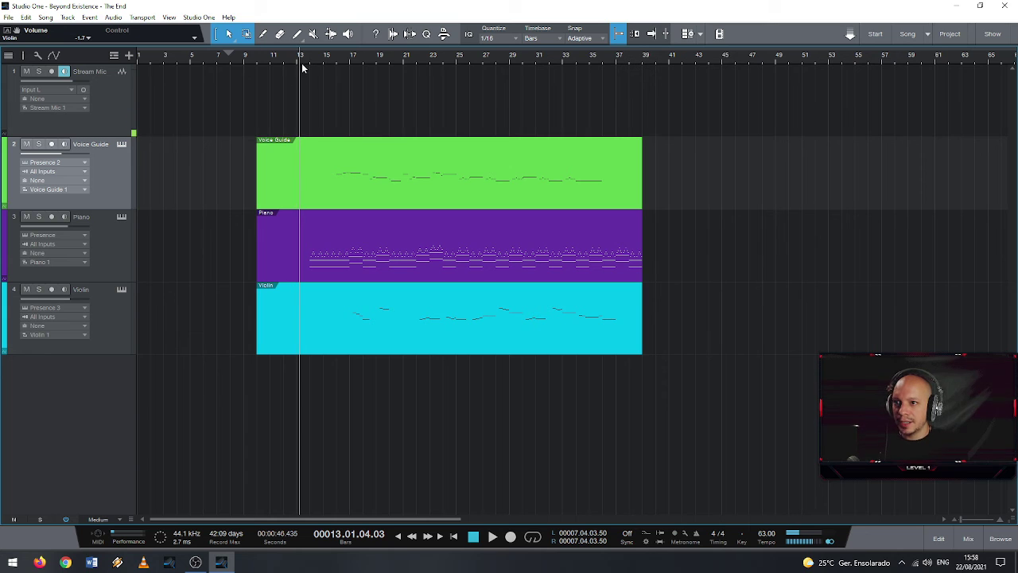
pyautogui.click(294, 58)
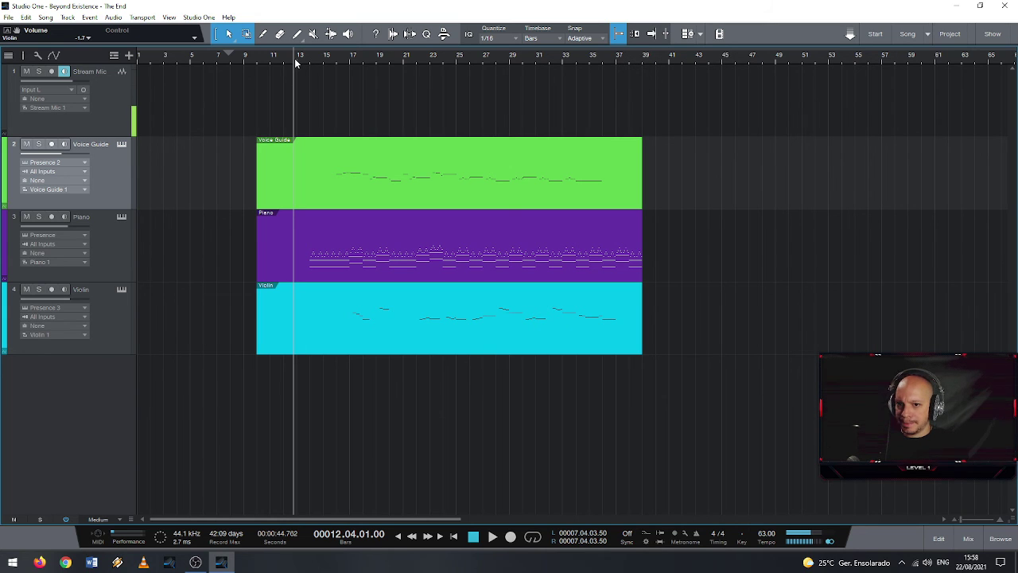